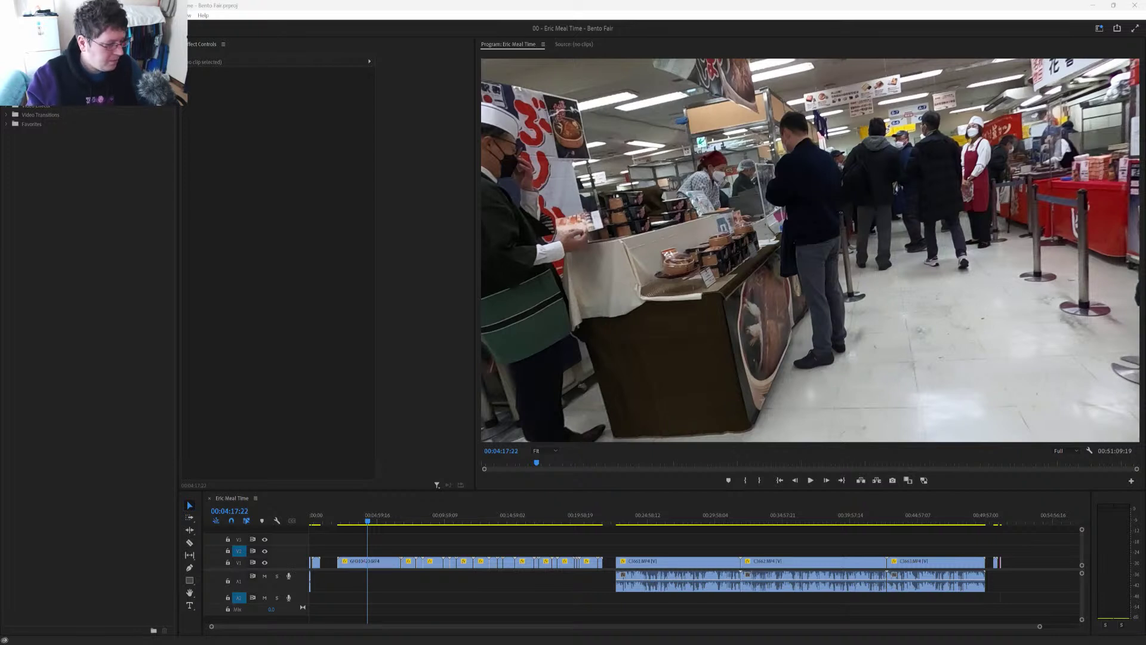
Step: Scrub through the sequence to review the opening clips, the bento fair footage and the meal section
key(alt+Tab)
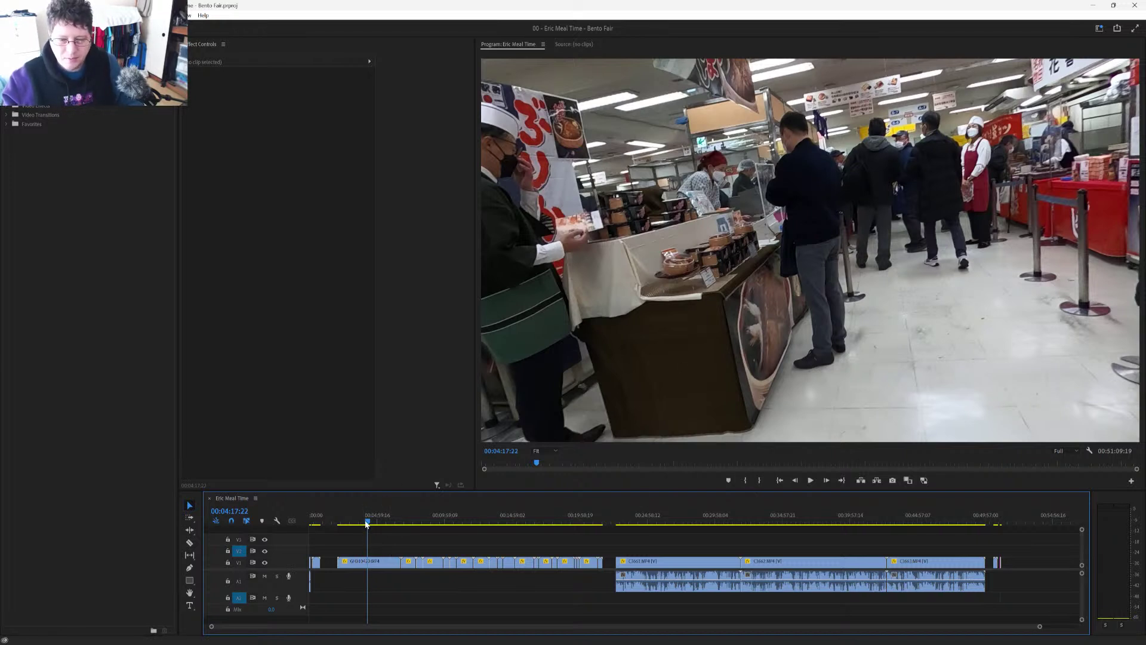
drag(367, 523, 649, 554)
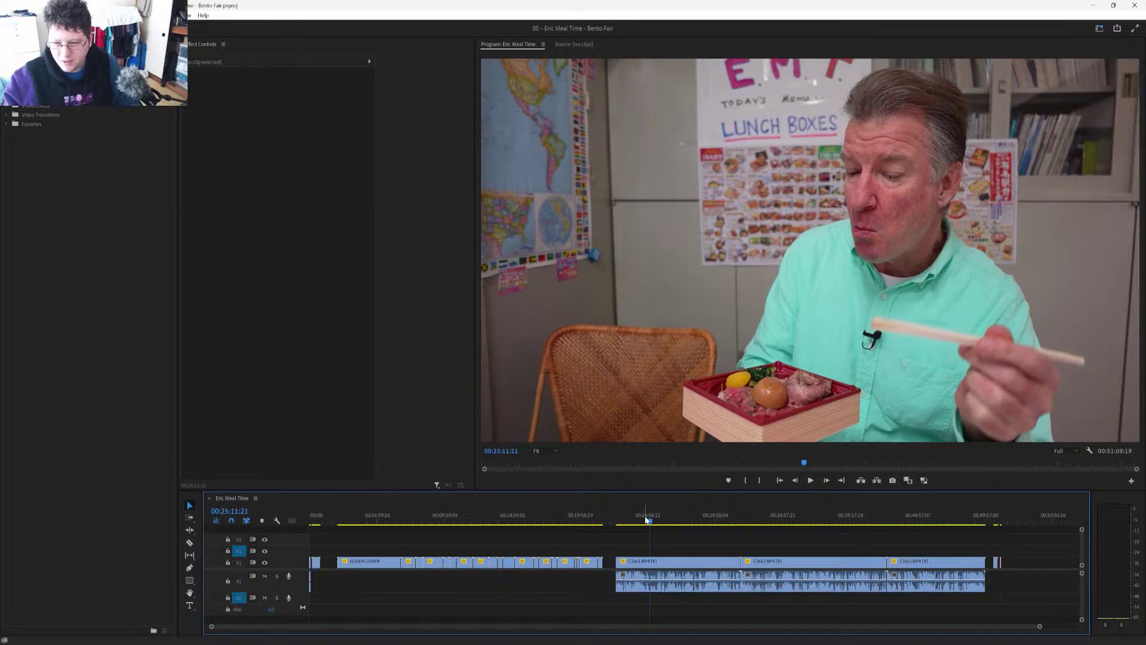
drag(650, 524, 339, 540)
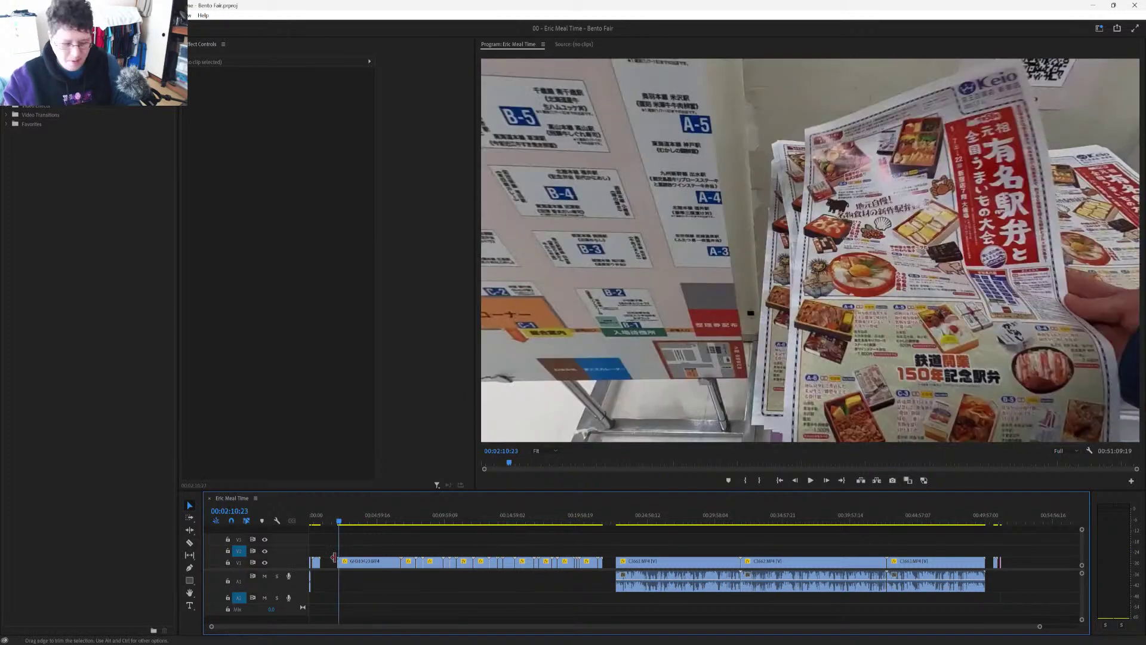
key(minus)
key(minus)
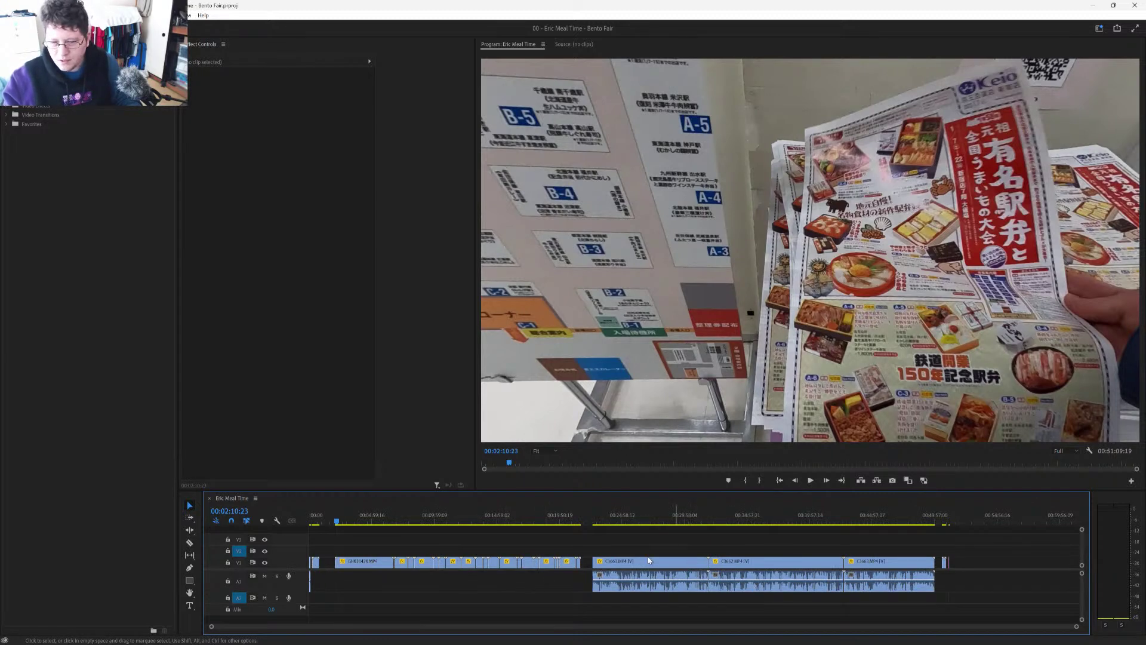
key(equal)
key(equal)
key(equal)
scroll(351, 537, up, 5)
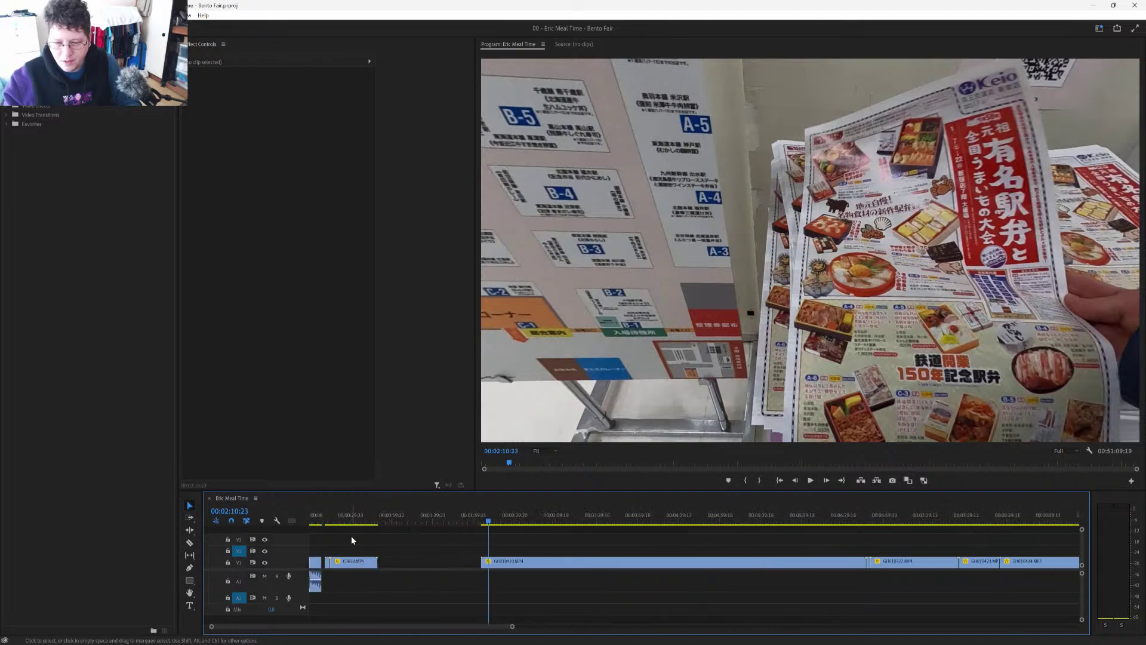
click(316, 523)
click(363, 523)
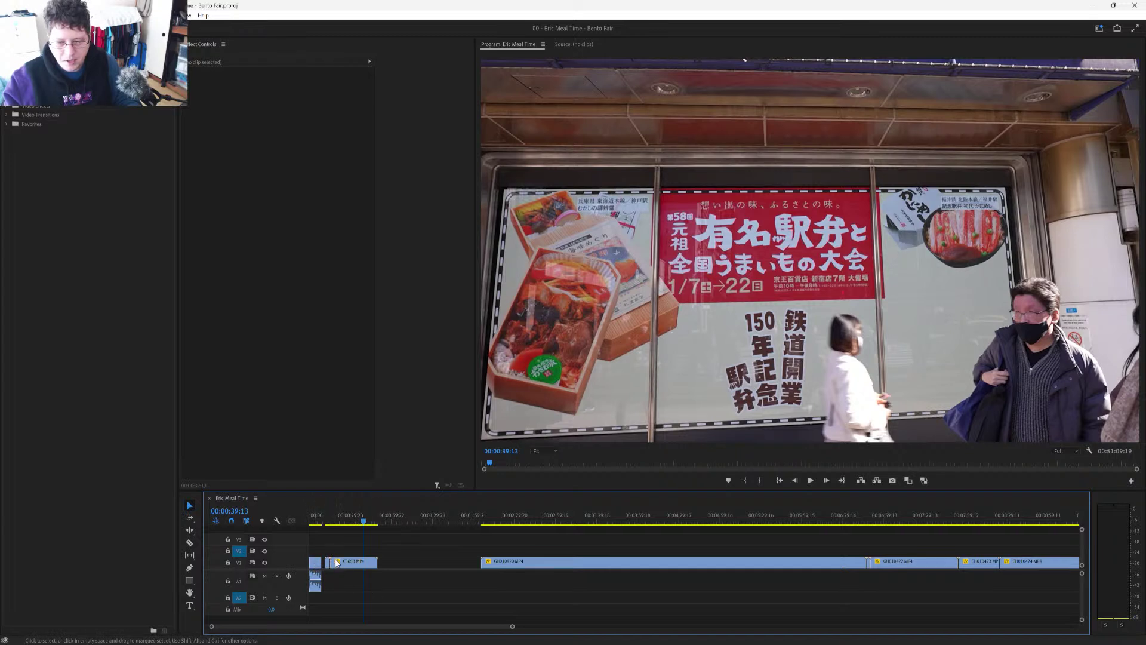
key(minus)
key(minus)
key(minus)
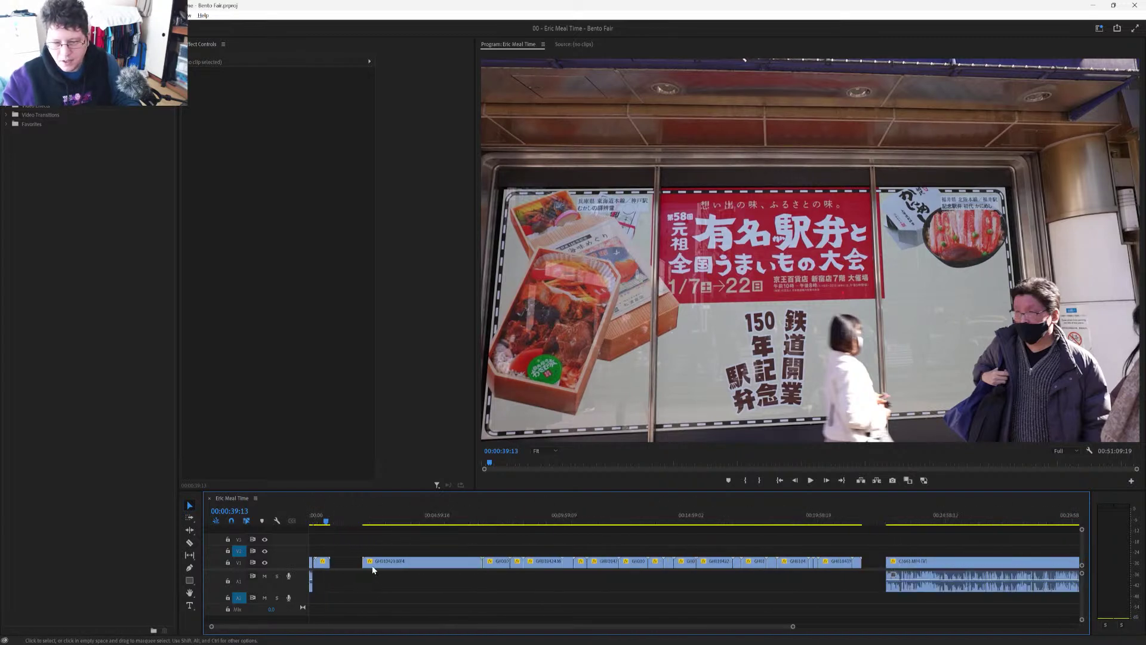
drag(343, 523, 677, 529)
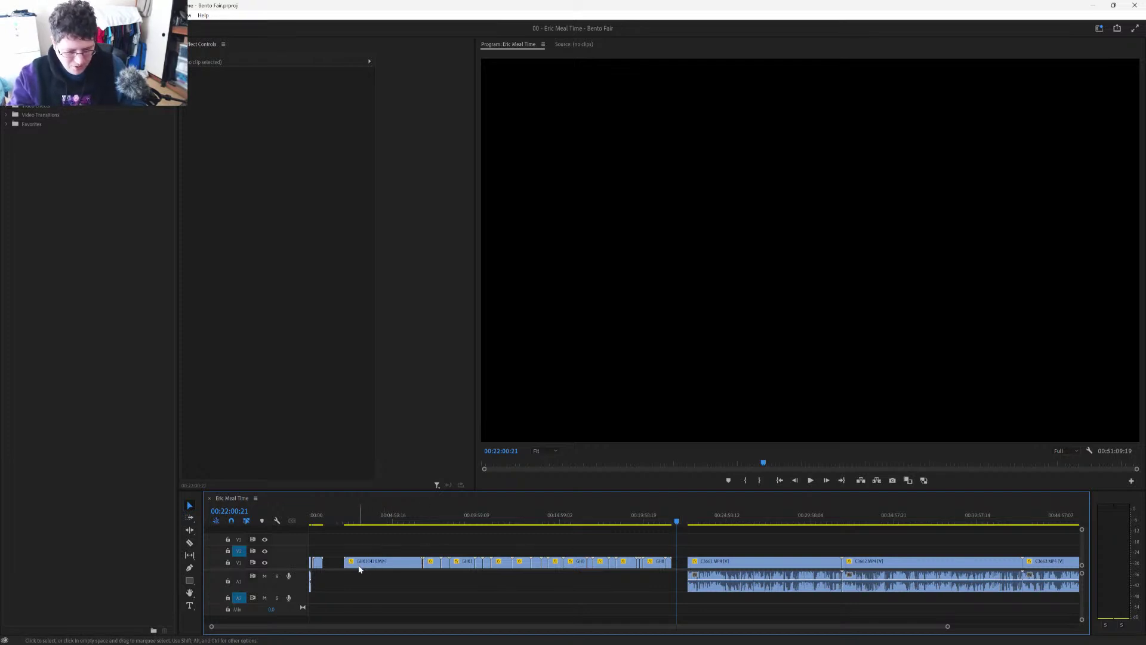
Step: Add a Constant Power audio transition to the end of the first clip's audio and play back the fade
scroll(359, 569, up, 8)
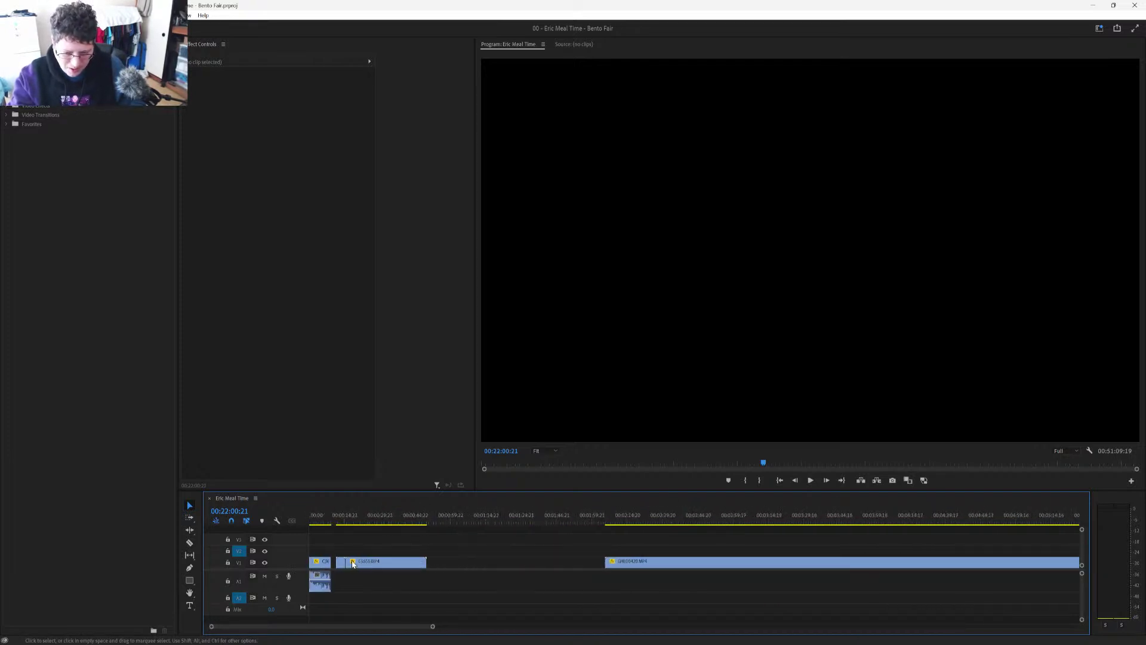
scroll(354, 564, up, 5)
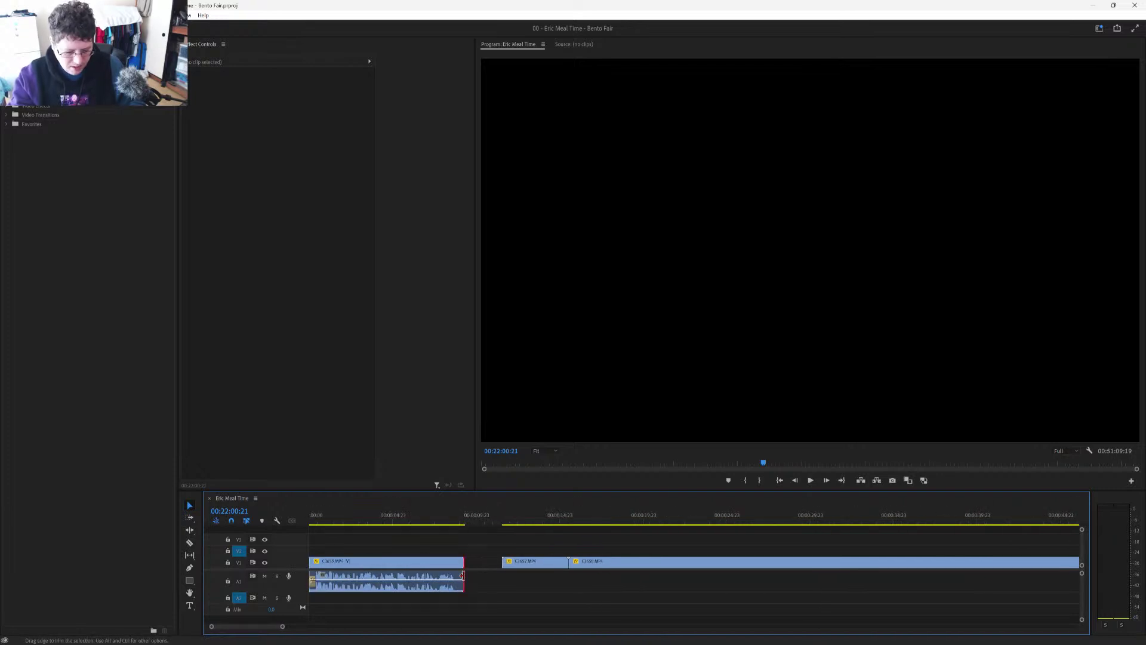
key(ctrl+shift+d)
scroll(460, 582, up, 4)
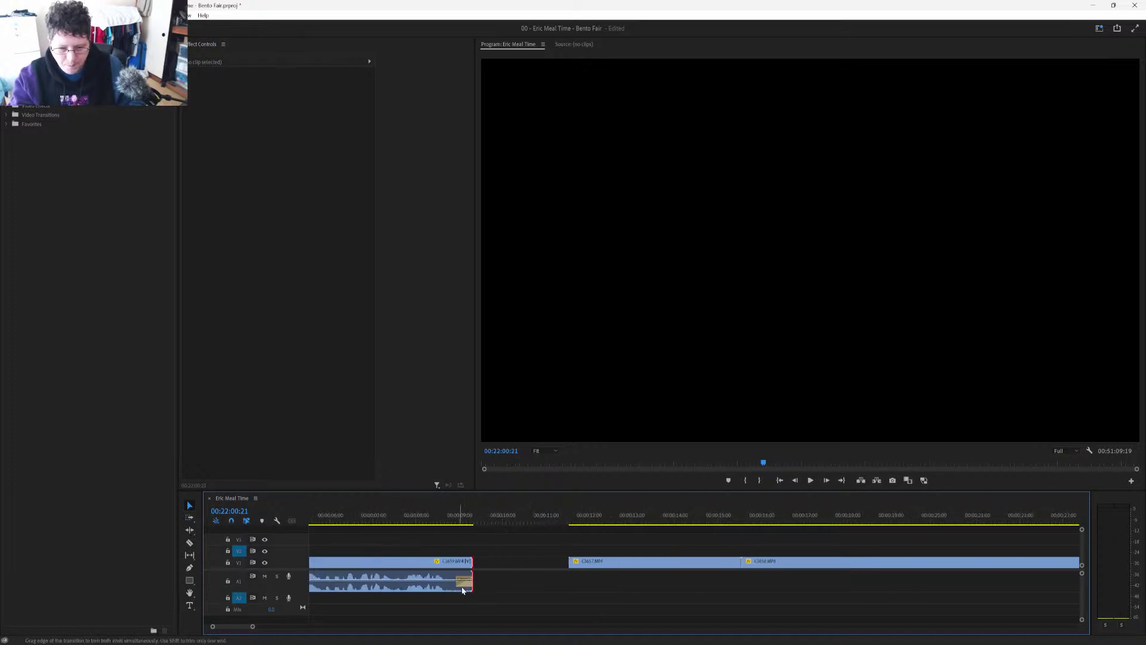
click(457, 583)
click(424, 506)
key(space)
scroll(465, 555, down, 5)
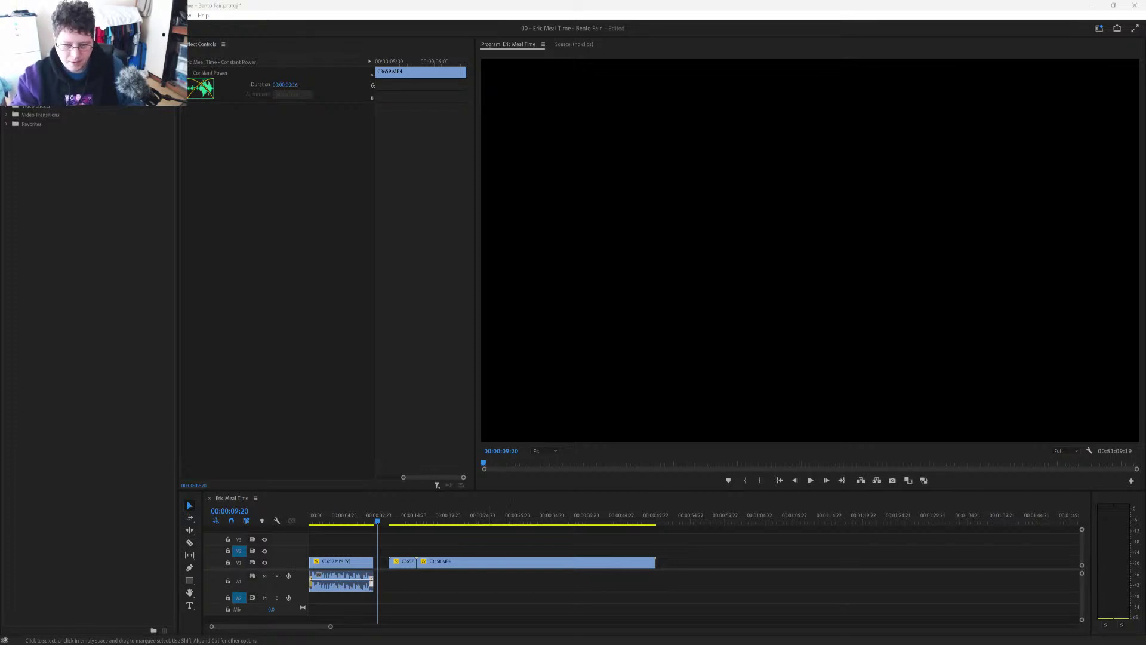
key(minus)
key(minus)
key(minus)
key(minus)
key(minus)
key(minus)
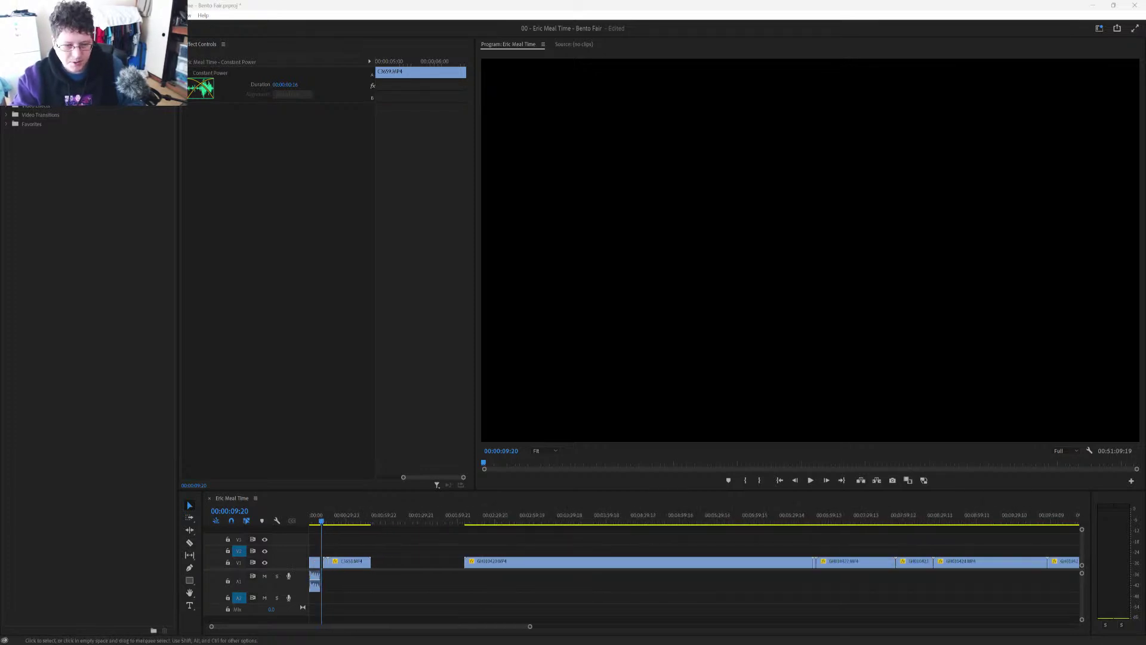
key(minus)
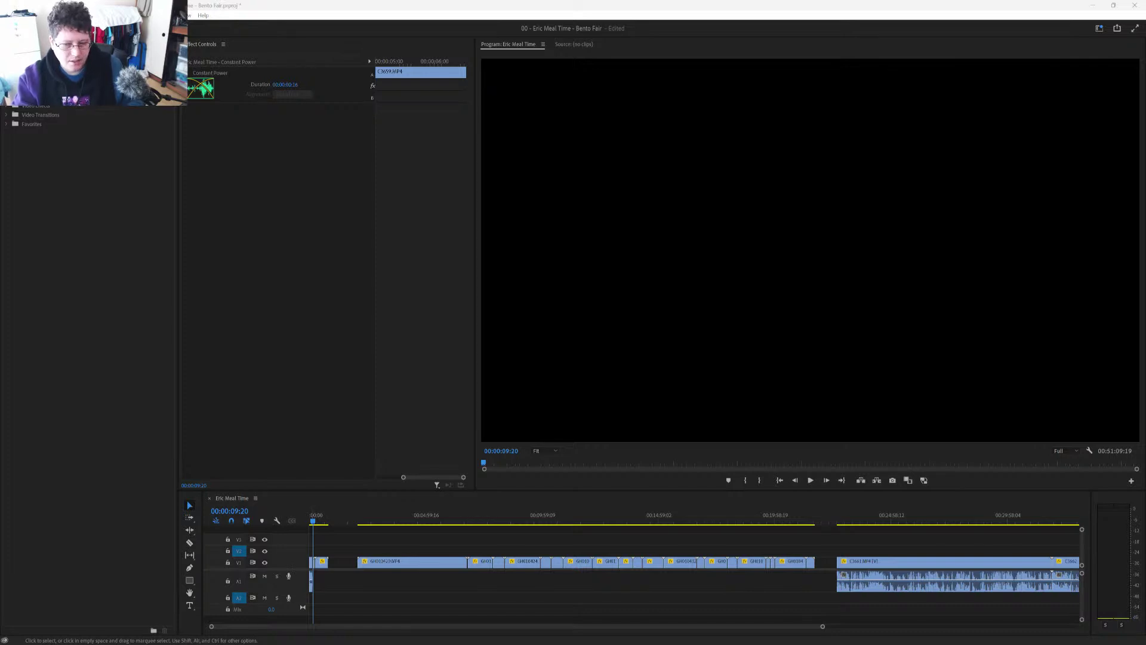
key(=)
key(=)
key(=)
key(=)
key(=)
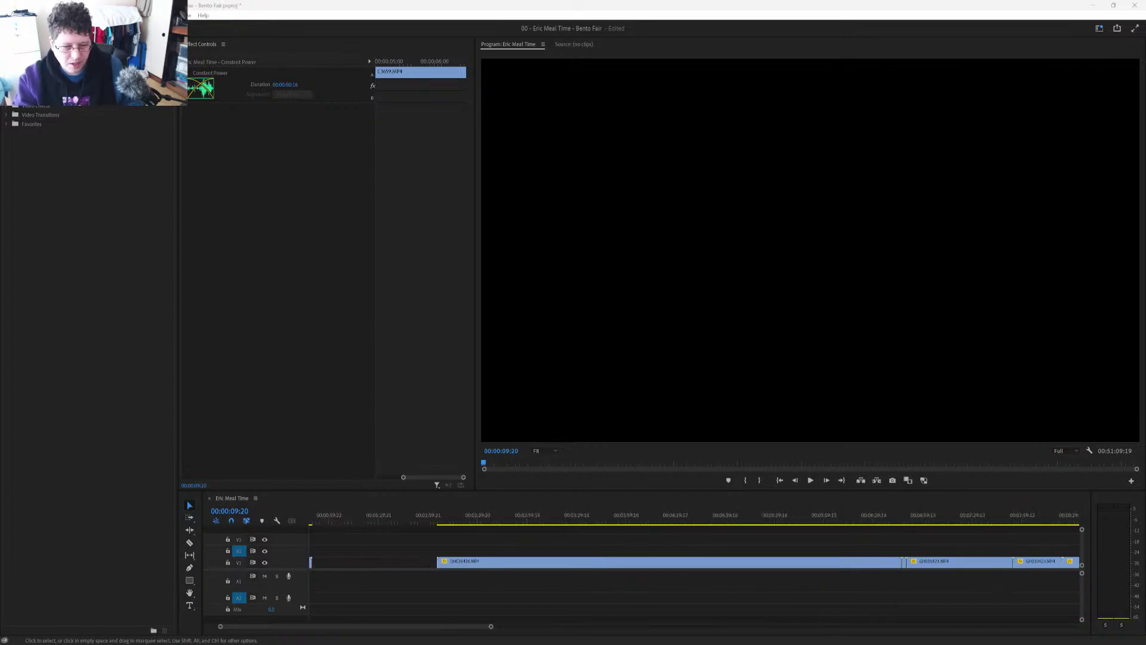
key(=)
key(=)
key(=)
key(=)
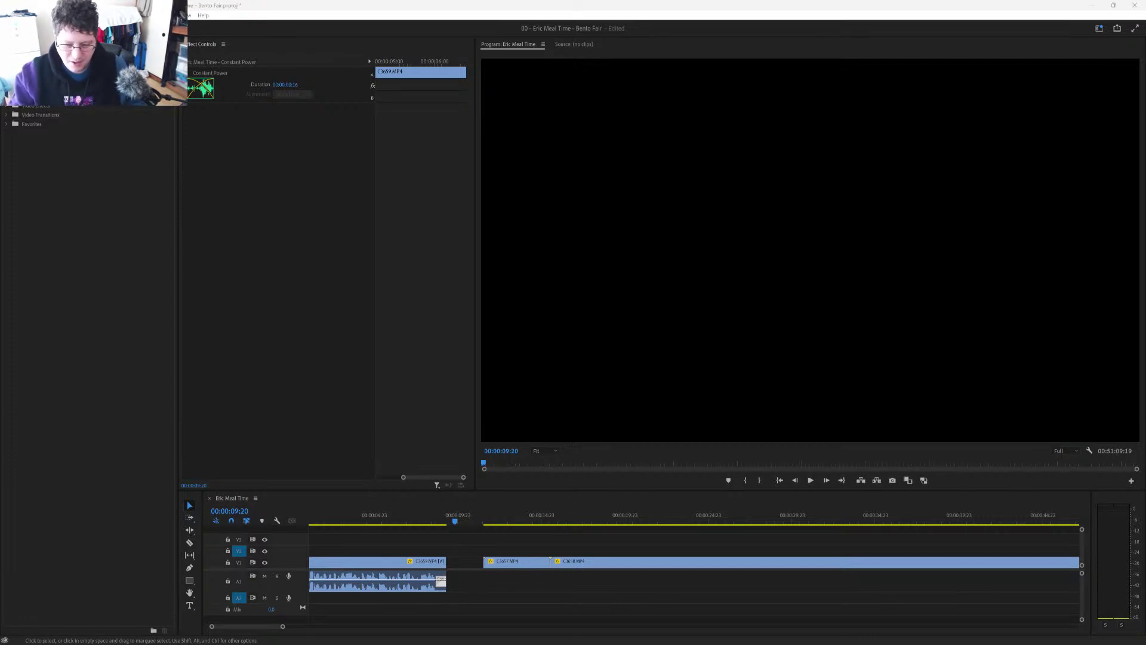
key(minus)
key(minus)
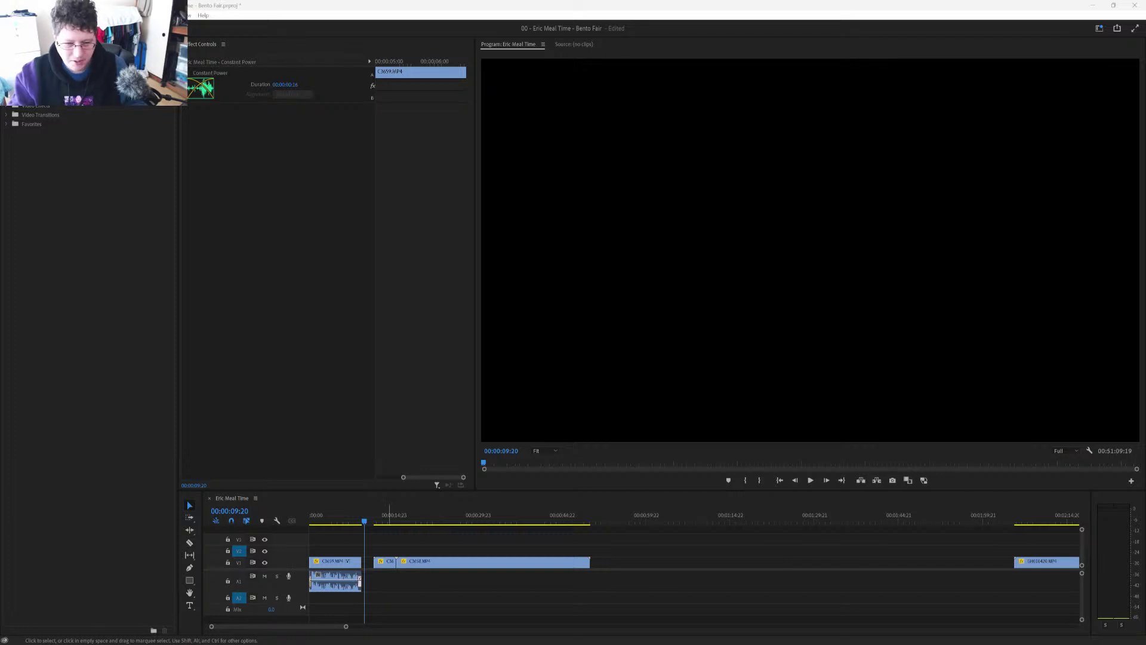
key(equal)
key(equal)
key(equal)
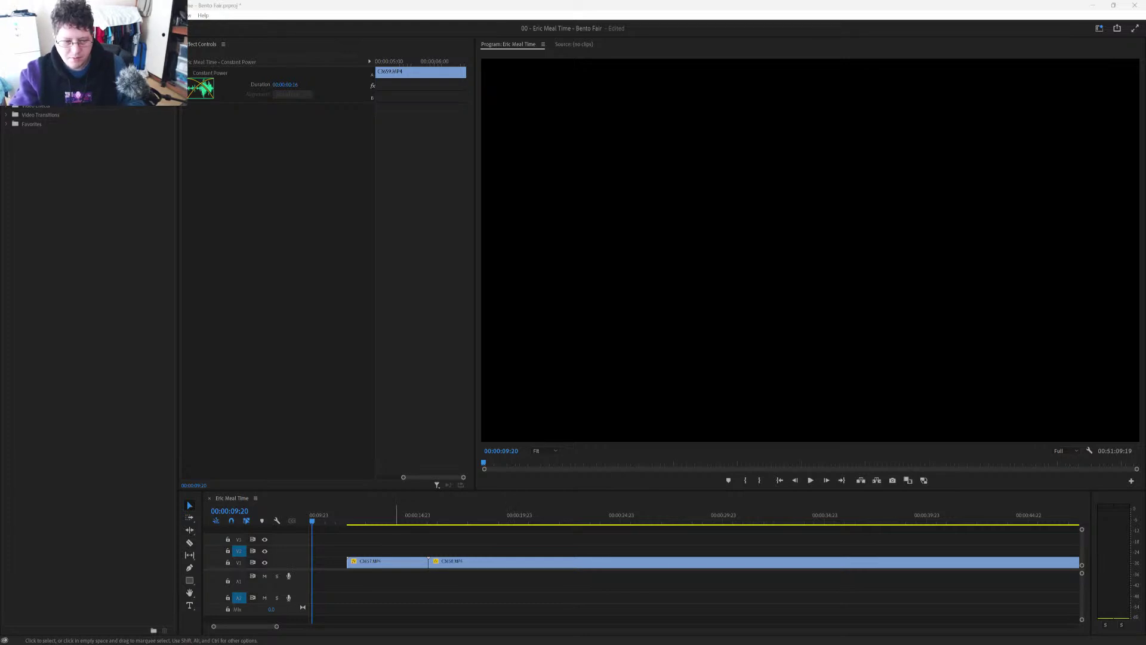
key(minus)
key(minus)
key(minus)
key(equal)
key(equal)
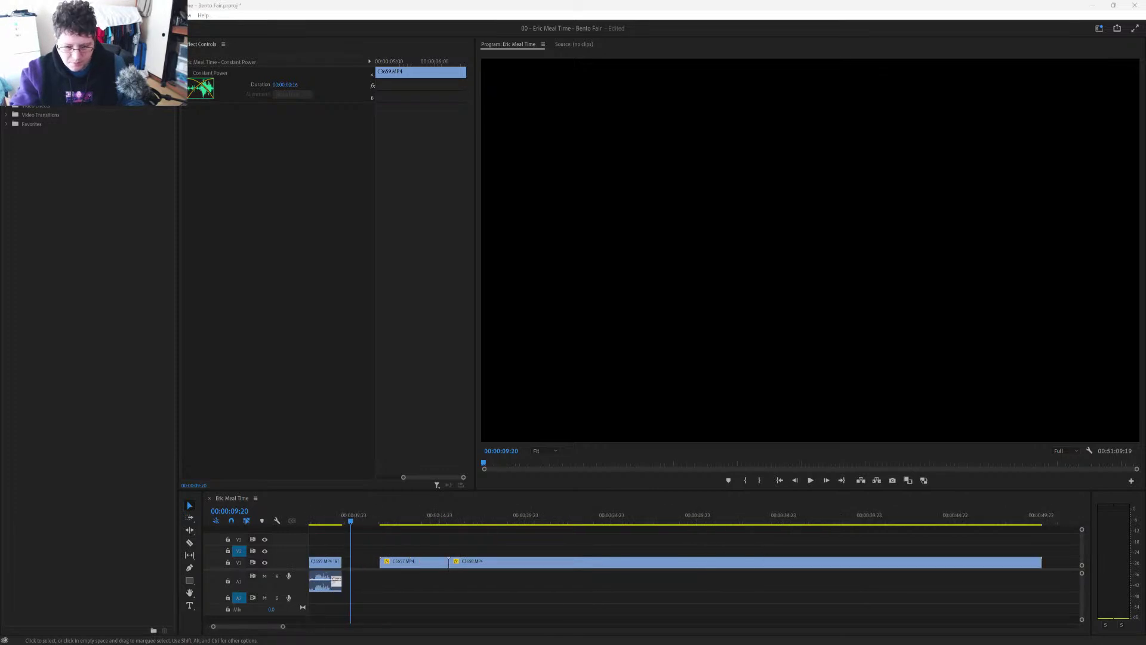
Step: Play and scrub the beginning of the short poster clip after the opening clip to examine where it can be cut
click(444, 522)
key(space)
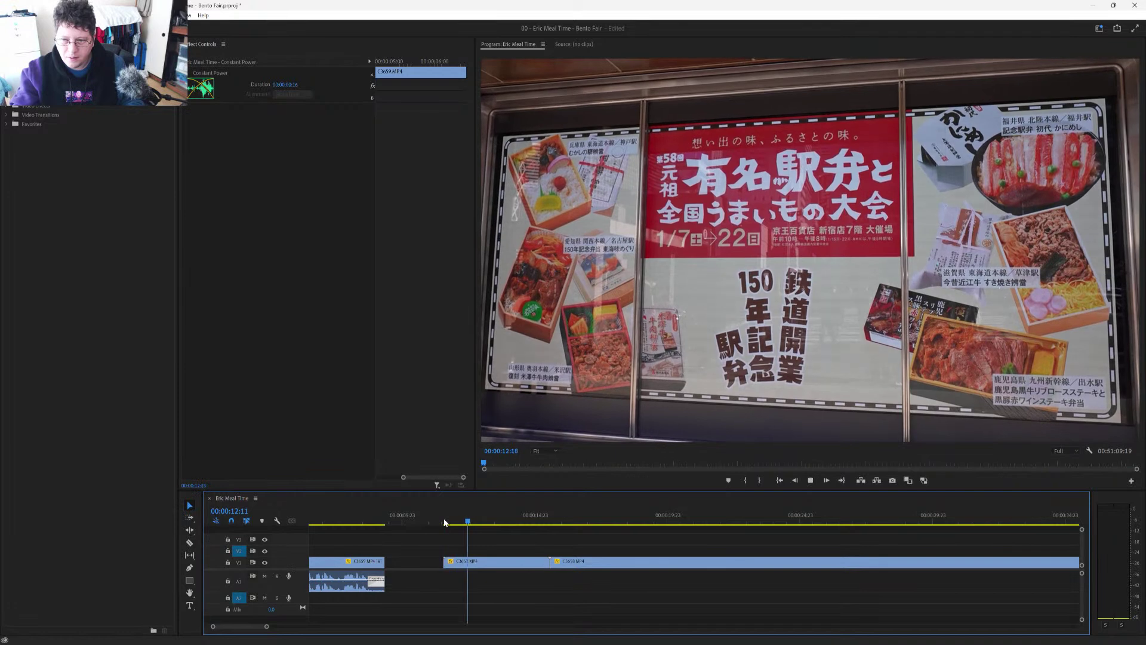
click(446, 523)
drag(447, 523, 457, 524)
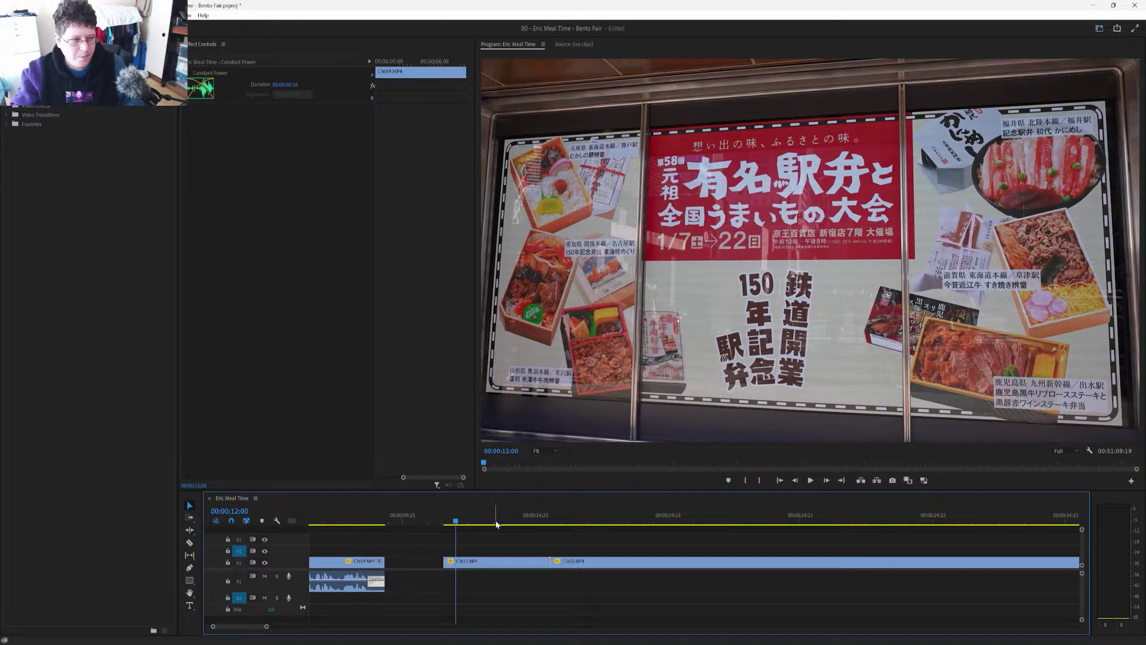
drag(456, 522, 473, 546)
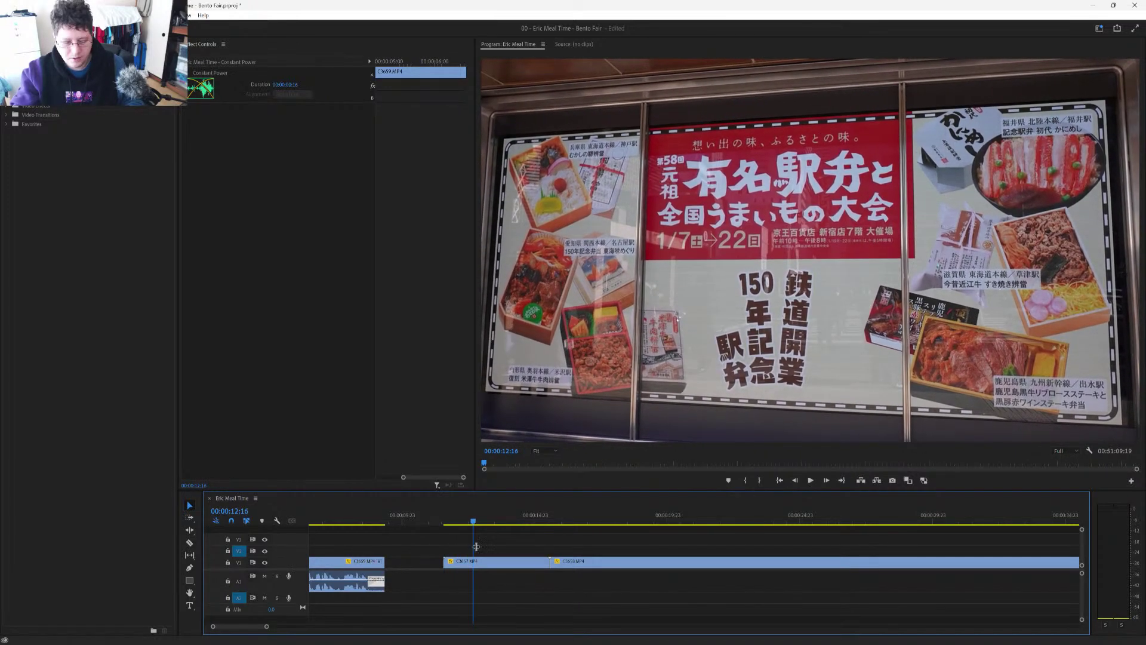
Step: Split the short poster clip on V1 at 00:00:13:18
key(ctrl+k)
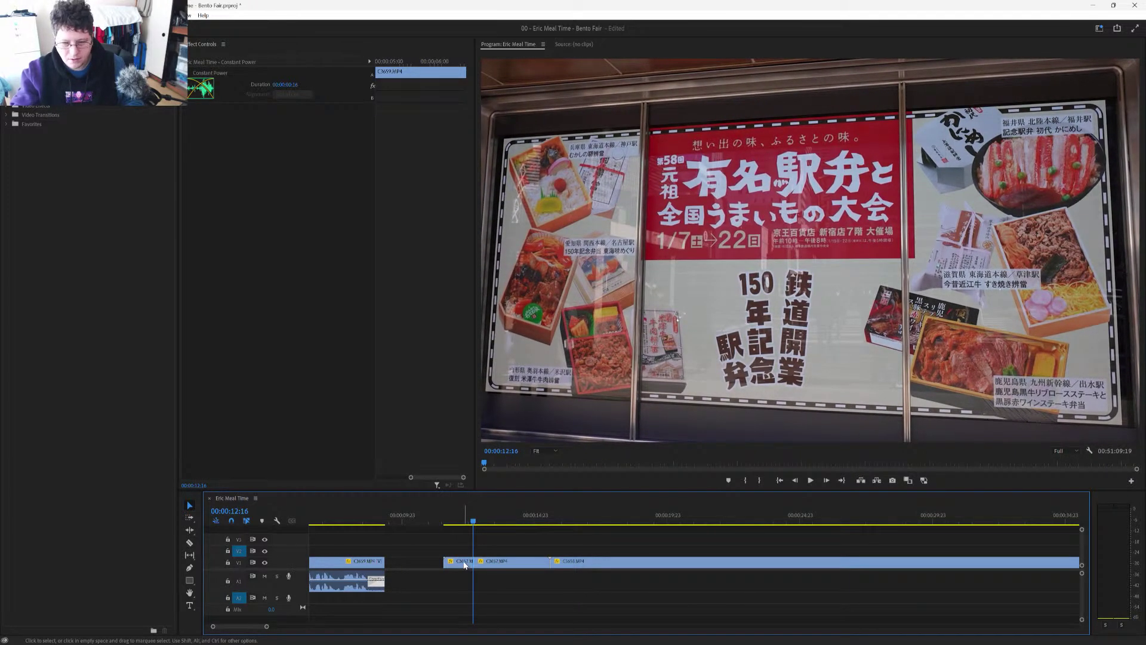
key(ctrl+z)
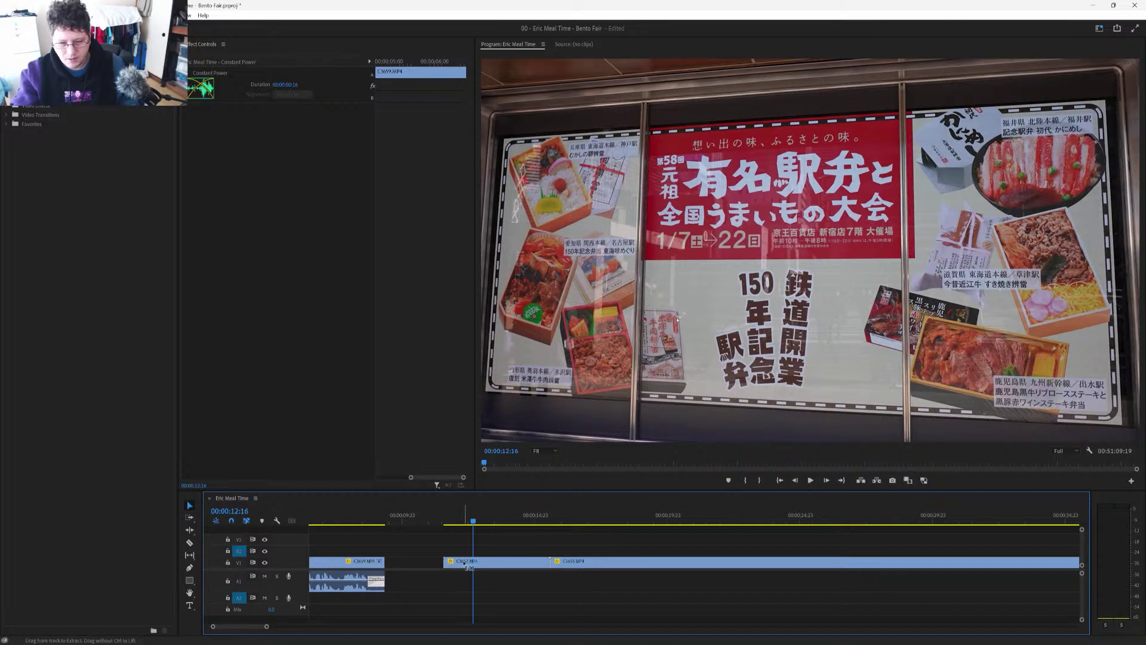
click(477, 523)
drag(477, 523, 502, 524)
key(ctrl+k)
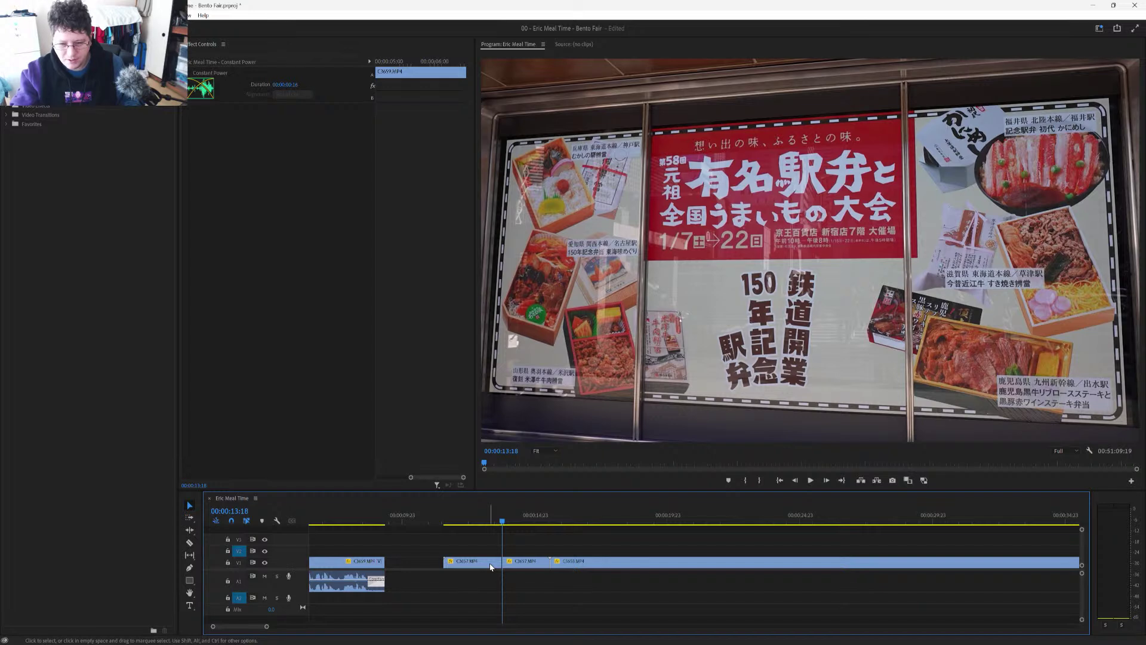
Step: Move the first piece of the split poster clip to V2 at about 00:00:09:21 and ripple-delete its remaining piece on V1
drag(463, 524, 493, 523)
drag(474, 565, 431, 552)
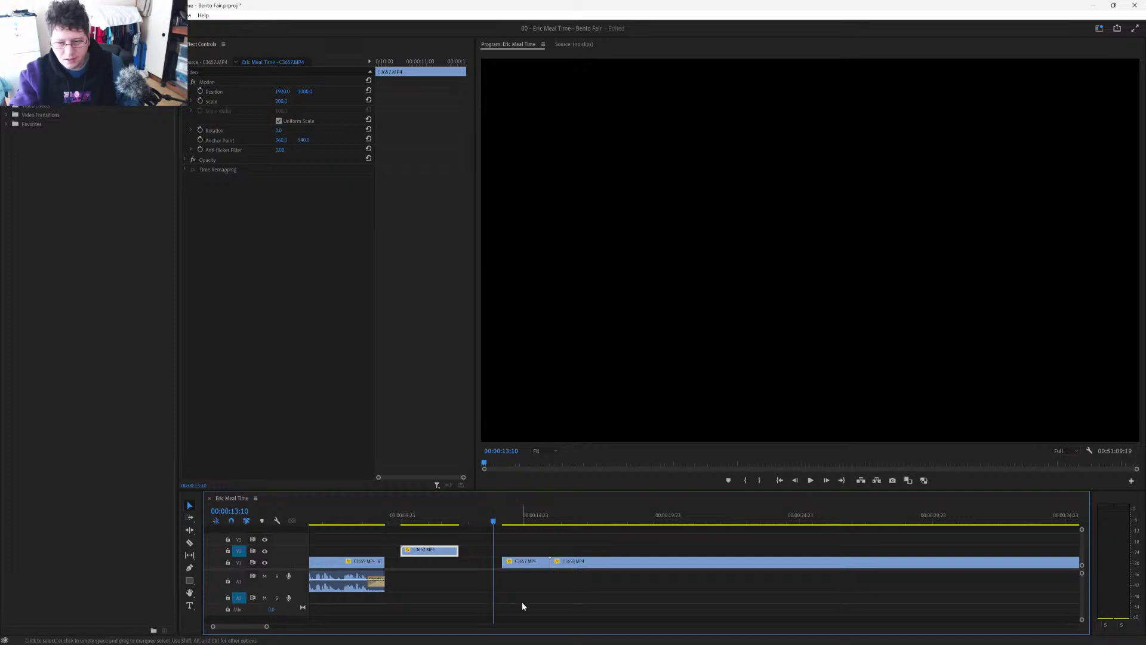
click(523, 563)
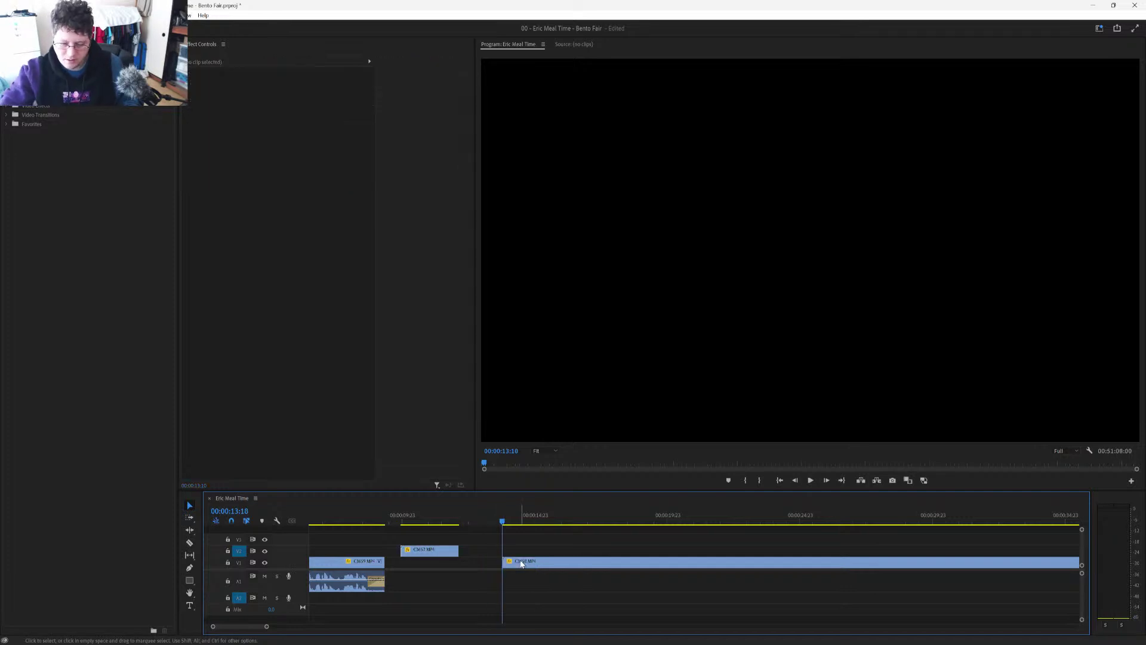
key(Down)
key(shift+Delete)
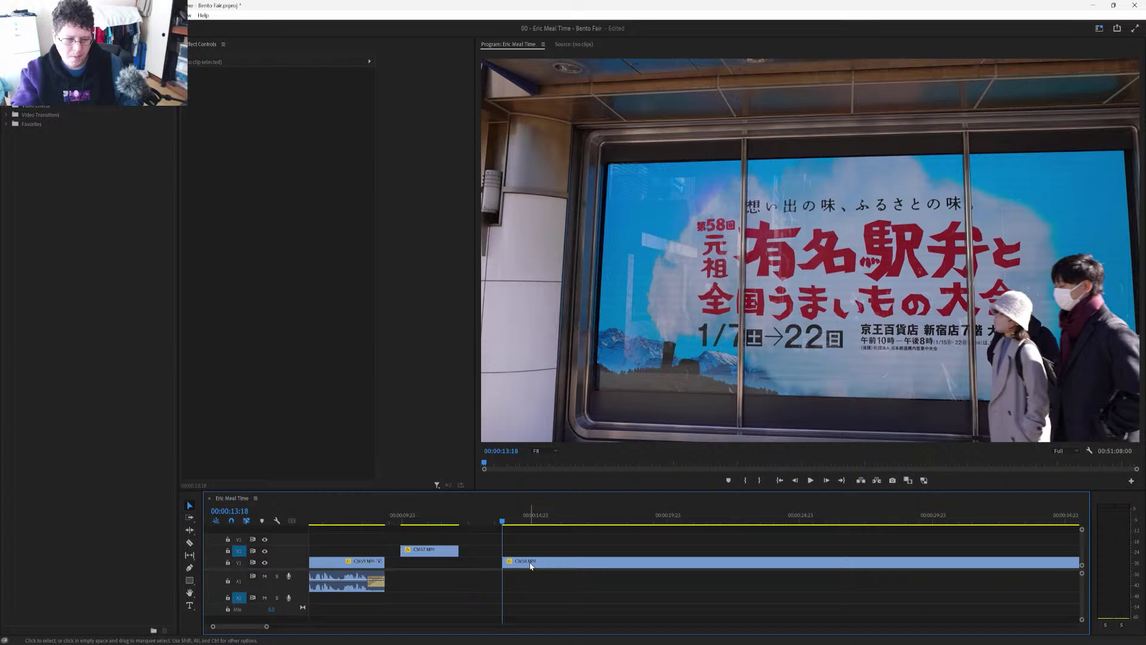
Step: Shift the long poster clip on V1 earlier to start at about 00:00:12:18, check the V2 clip, and save the project
drag(530, 565, 502, 566)
click(475, 521)
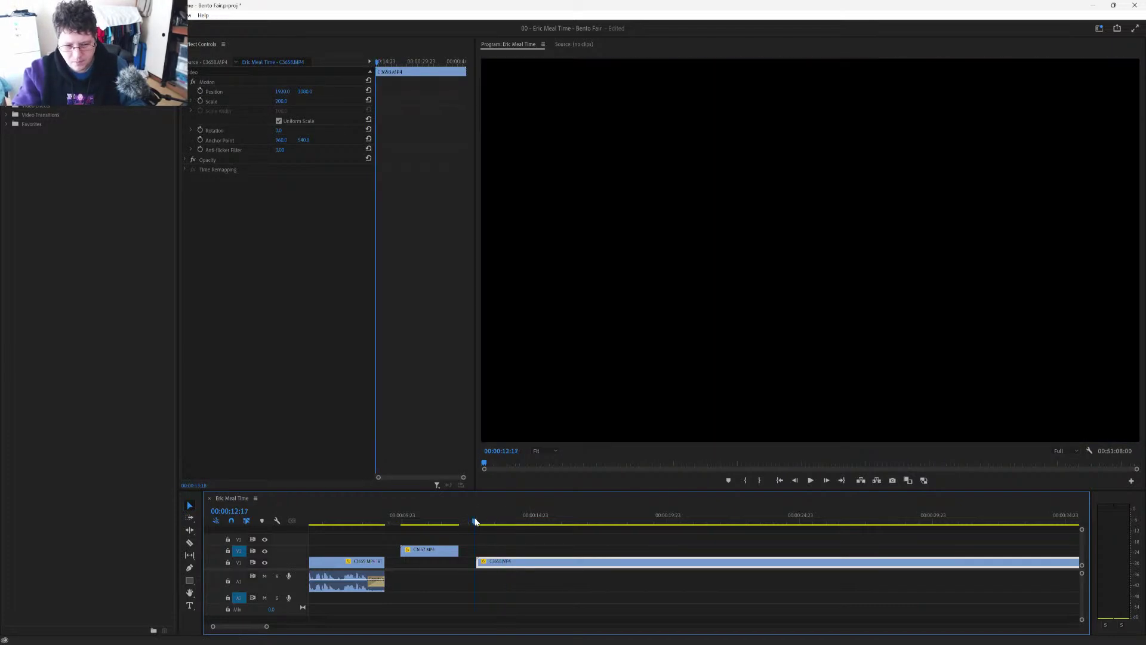
click(507, 544)
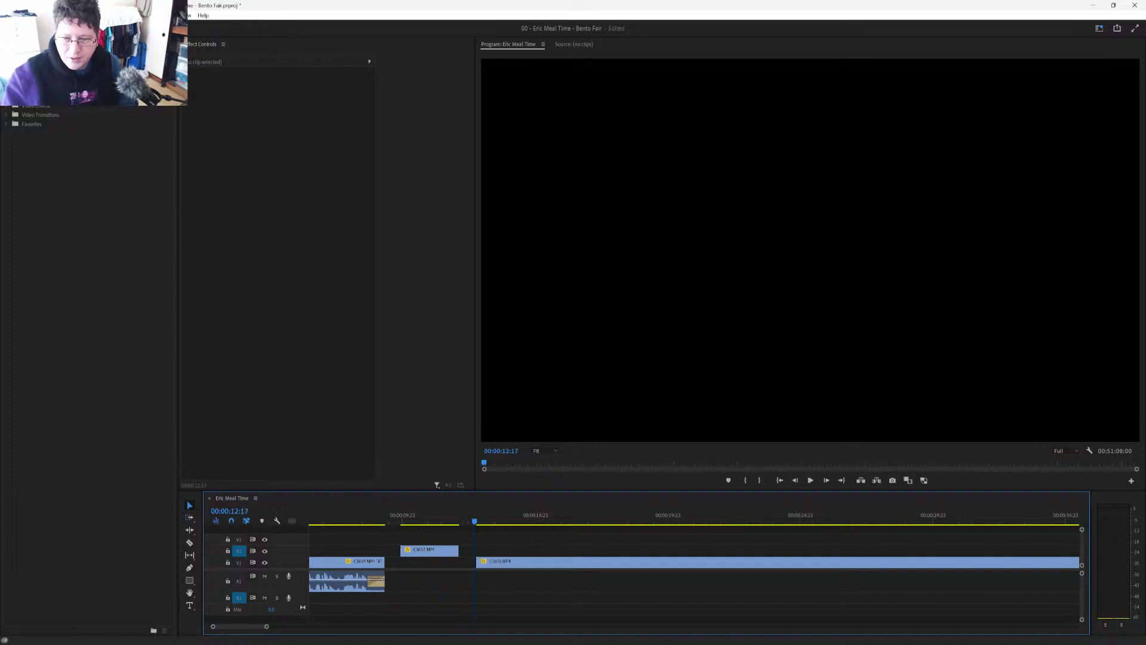
scroll(474, 548, down, 2)
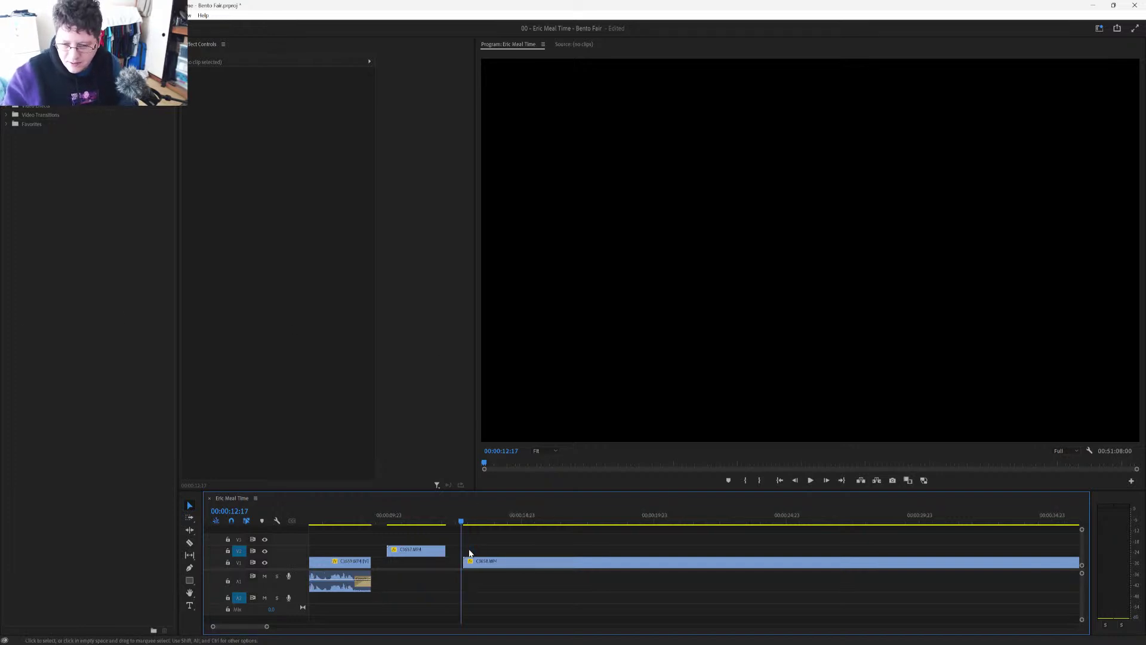
drag(358, 520, 404, 541)
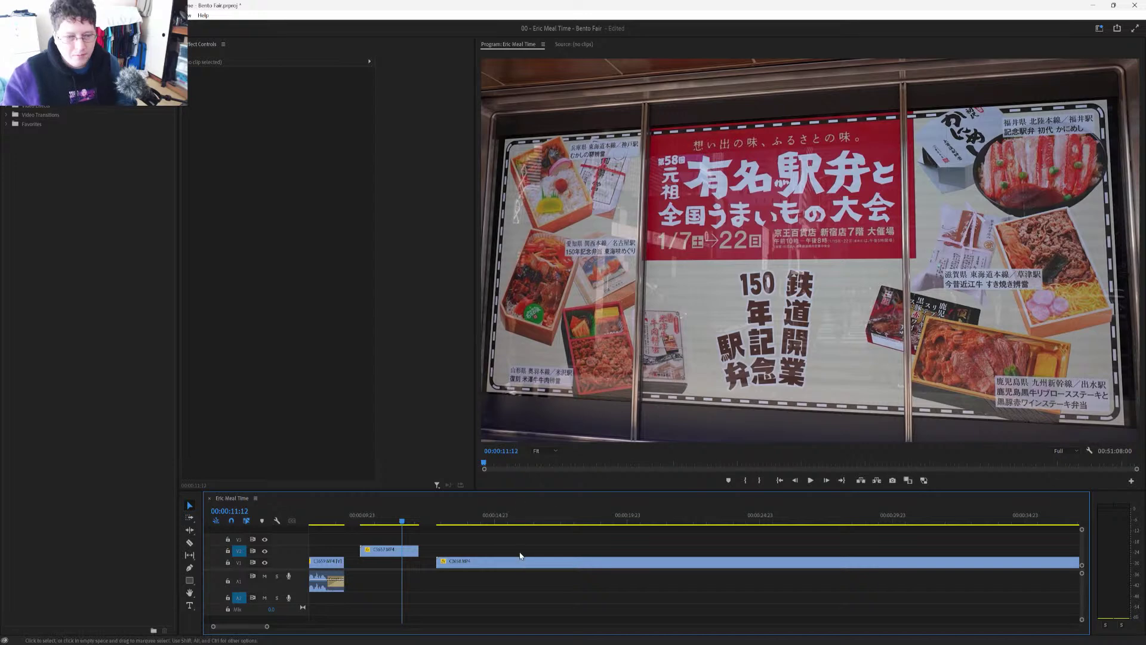
key(ctrl+s)
Step: Split the long poster clip on V1 at 00:00:26:16 and ripple-delete the piece before the cut
scroll(537, 588, right, 2)
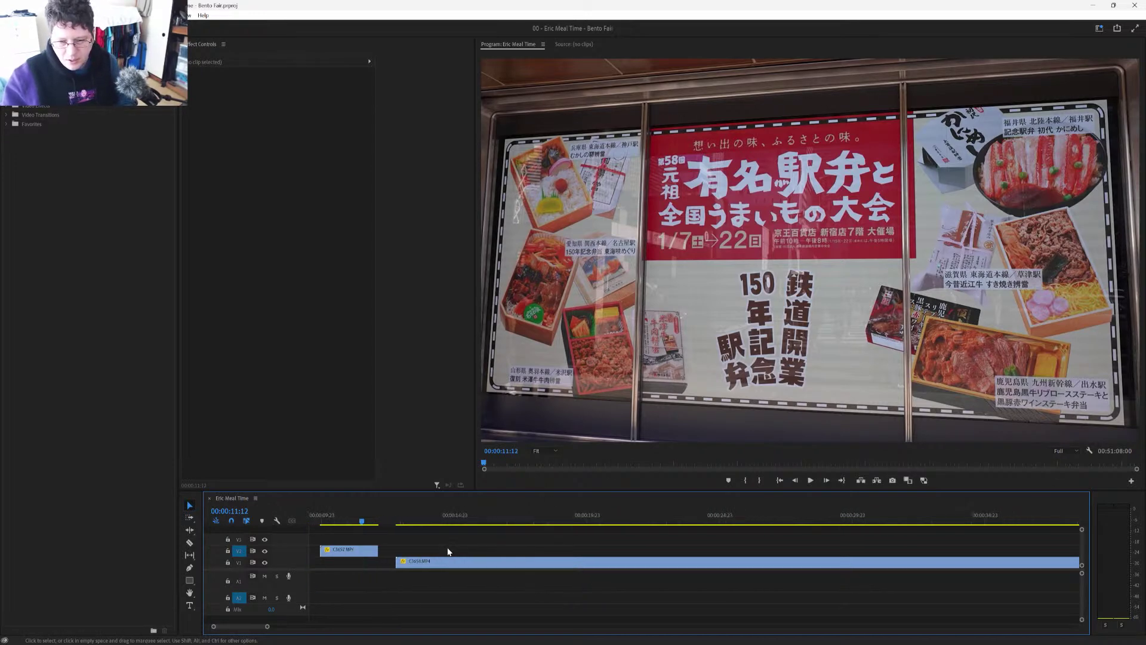
drag(408, 524, 767, 562)
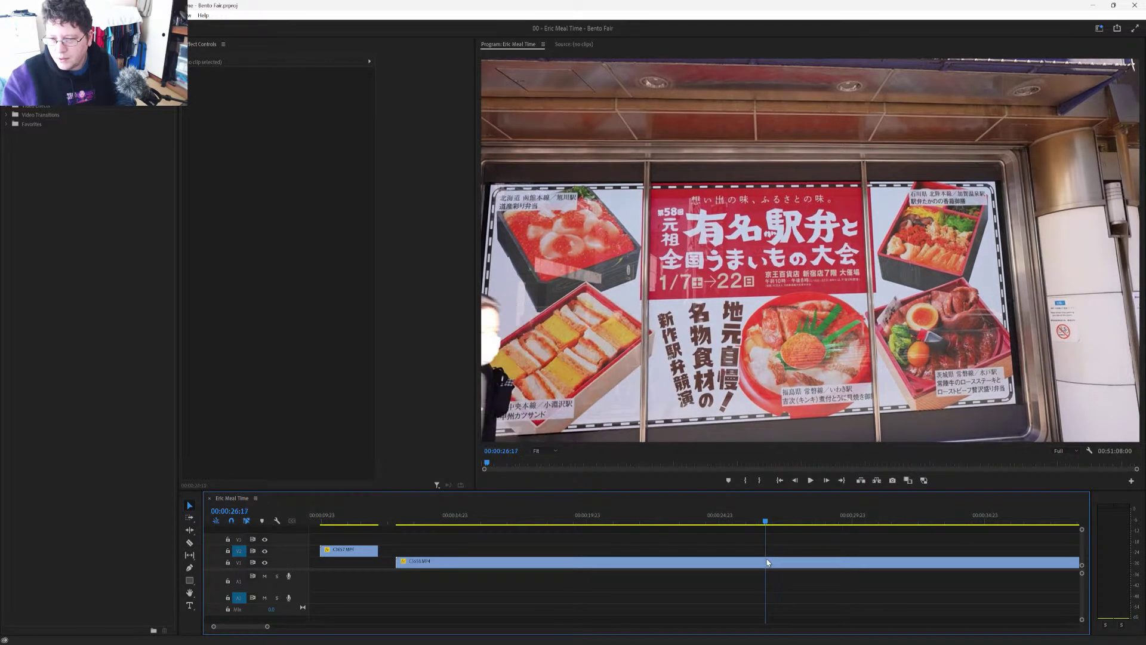
key(Right)
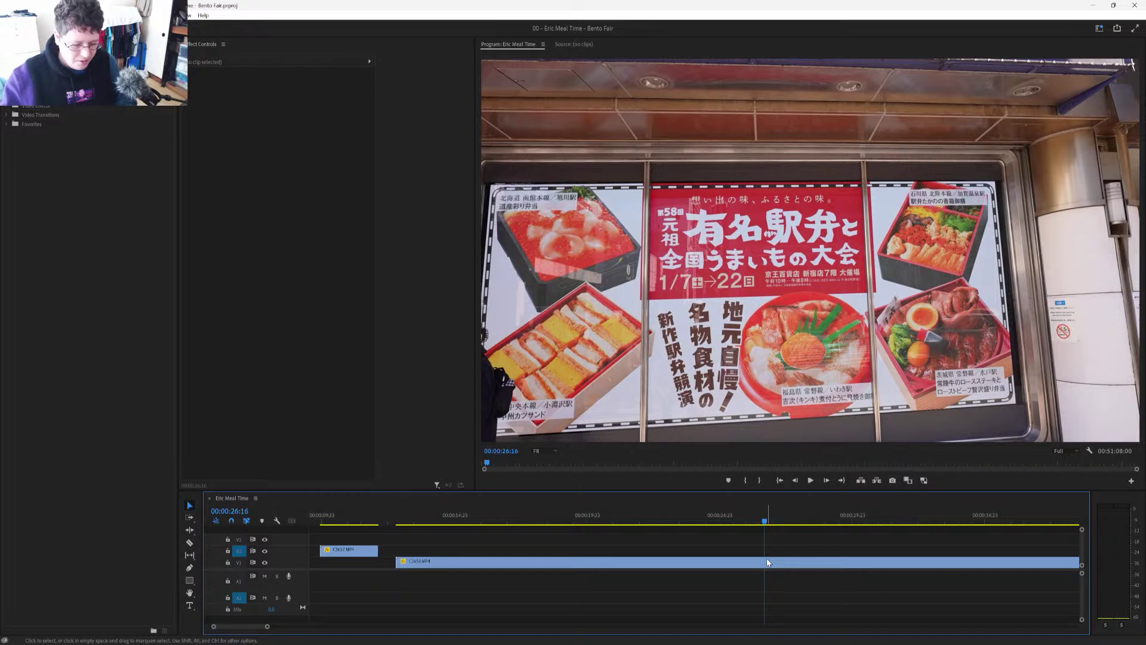
key(ctrl+k)
click(752, 565)
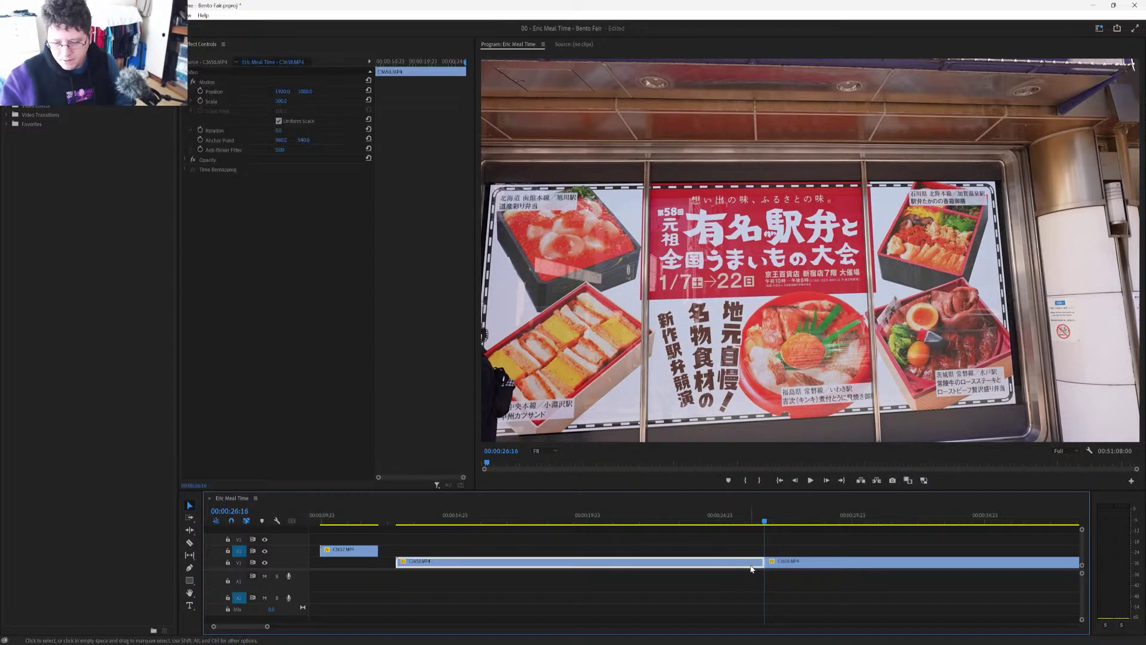
key(shift+Delete)
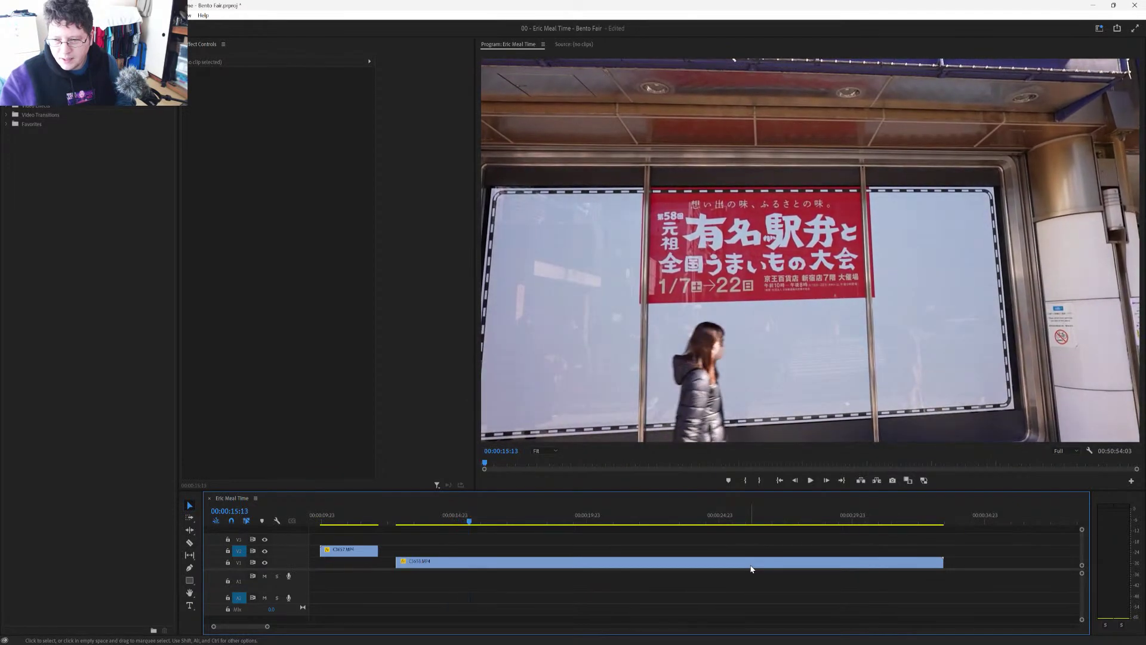
Step: Scrub through the rest of the long poster clip, delete both of its remaining pieces from V1, and save the project
drag(397, 522, 889, 541)
click(571, 565)
shift+click(442, 569)
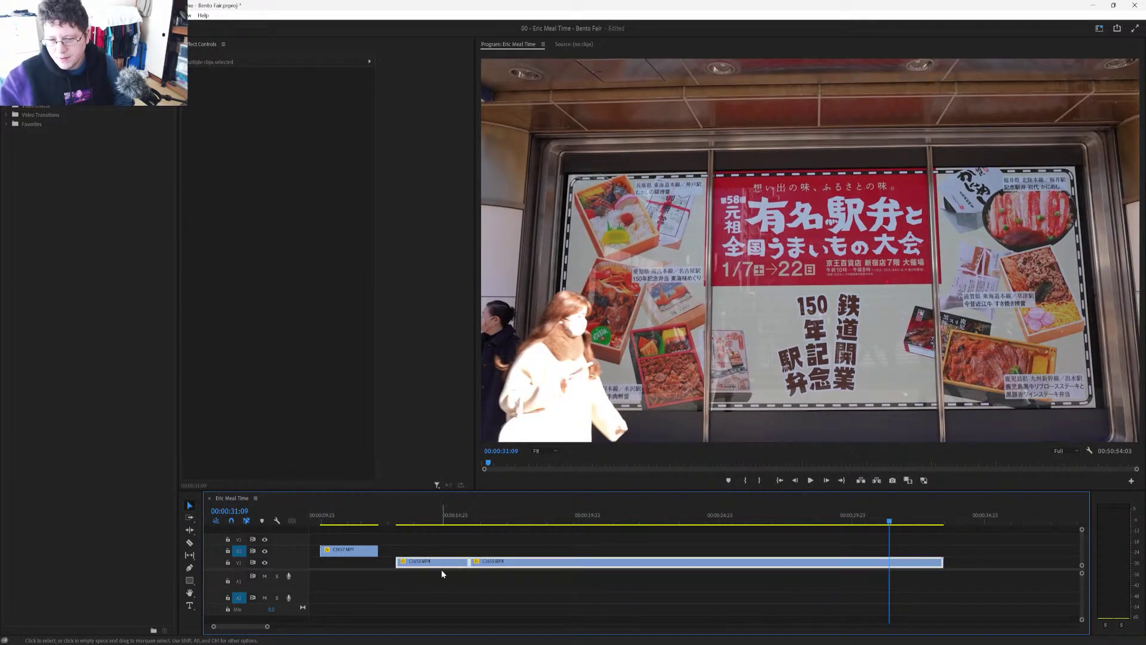
key(Delete)
key(ctrl+s)
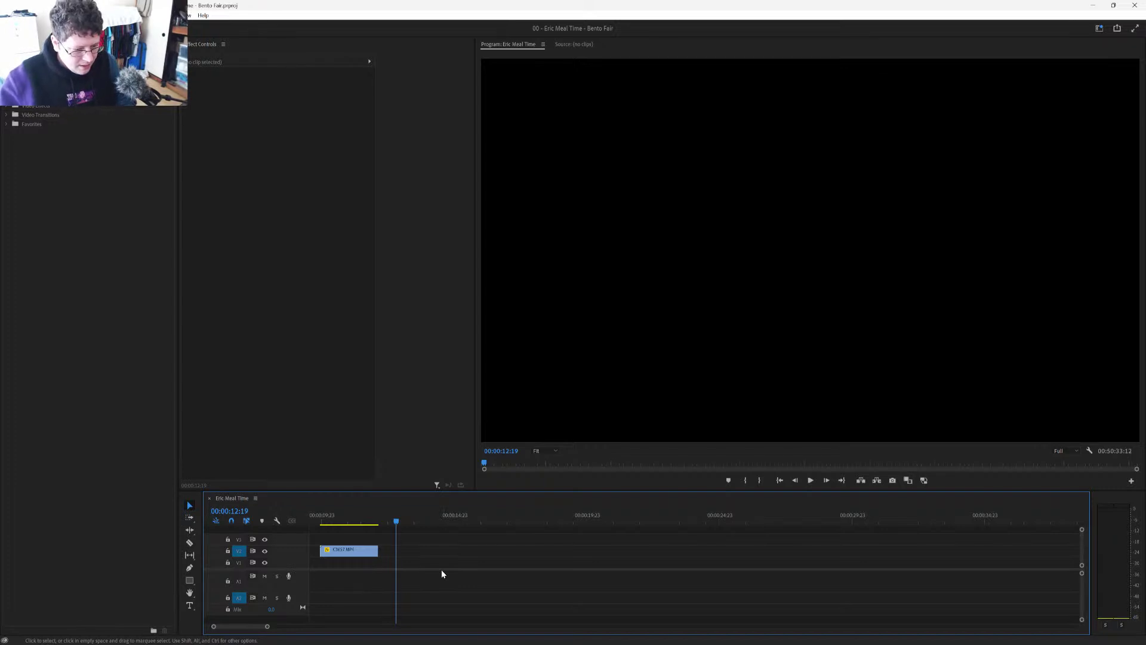
Step: Review the opening clip, move the V2 poster clip over it to start at 00:00:04:04, and play the result
key(ctrl+z)
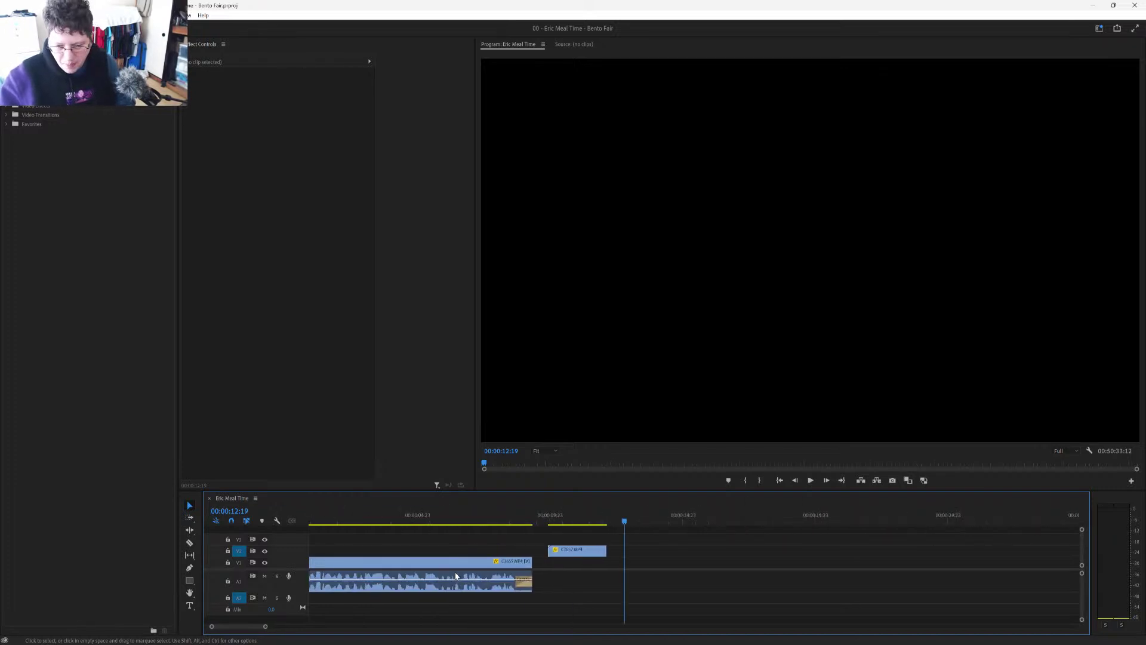
click(317, 521)
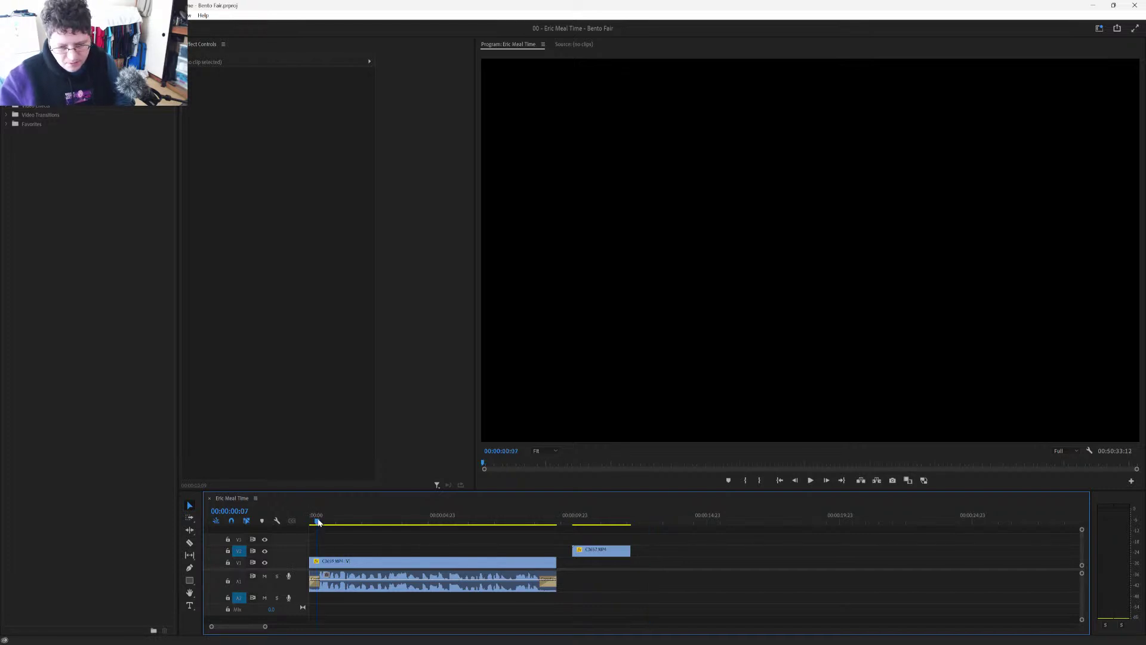
drag(317, 522, 321, 522)
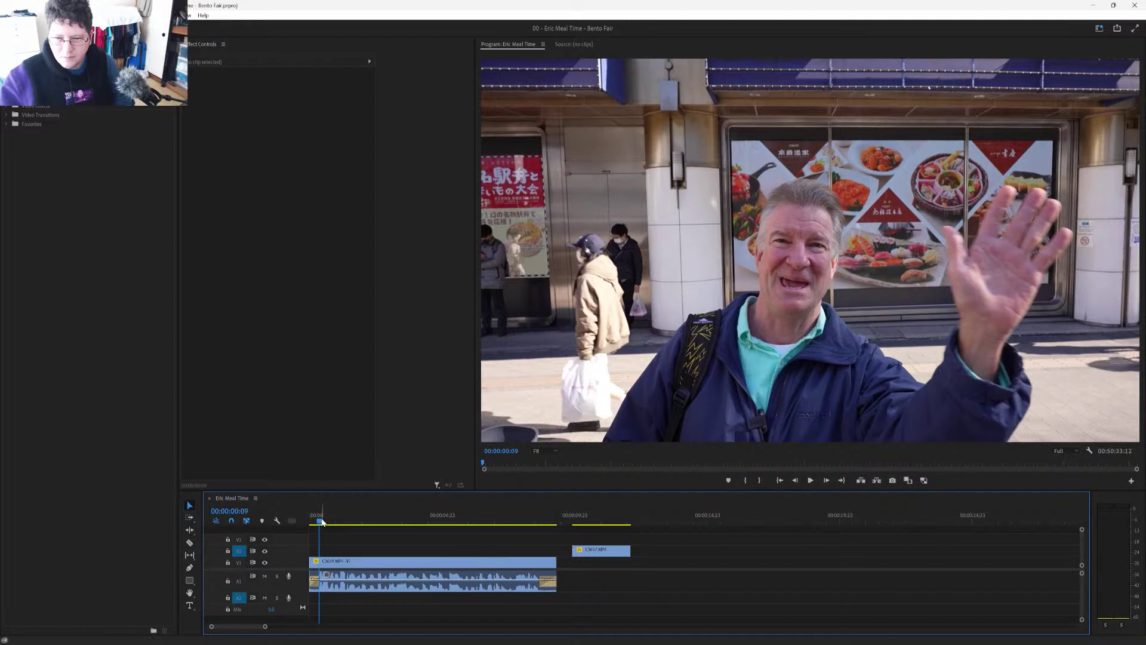
key(space)
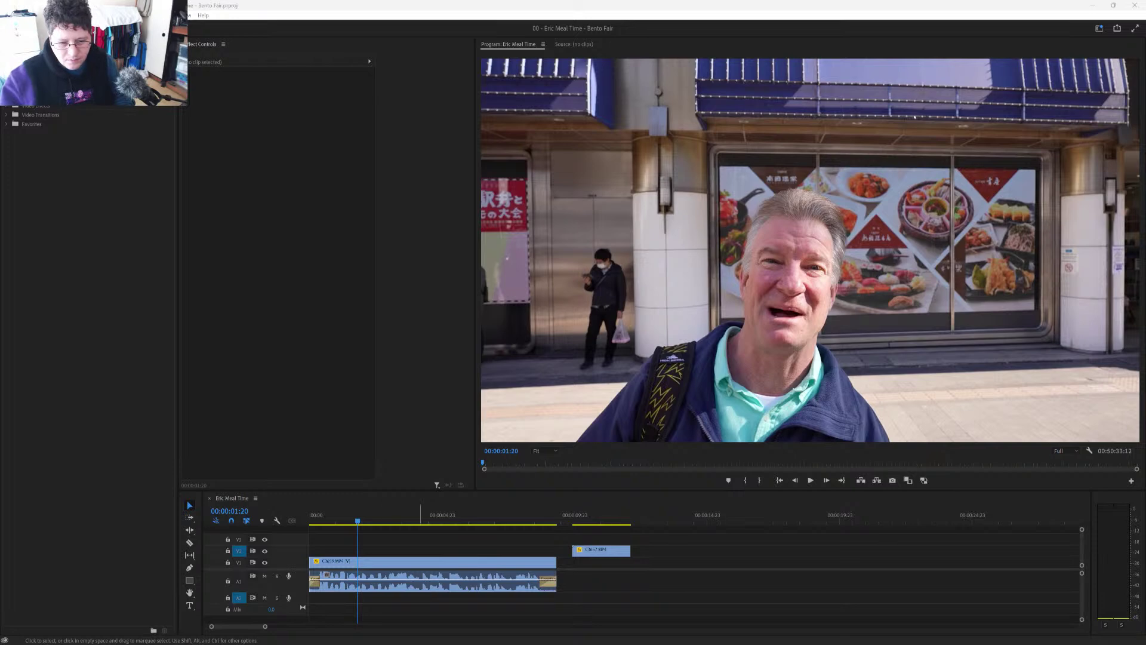
click(317, 522)
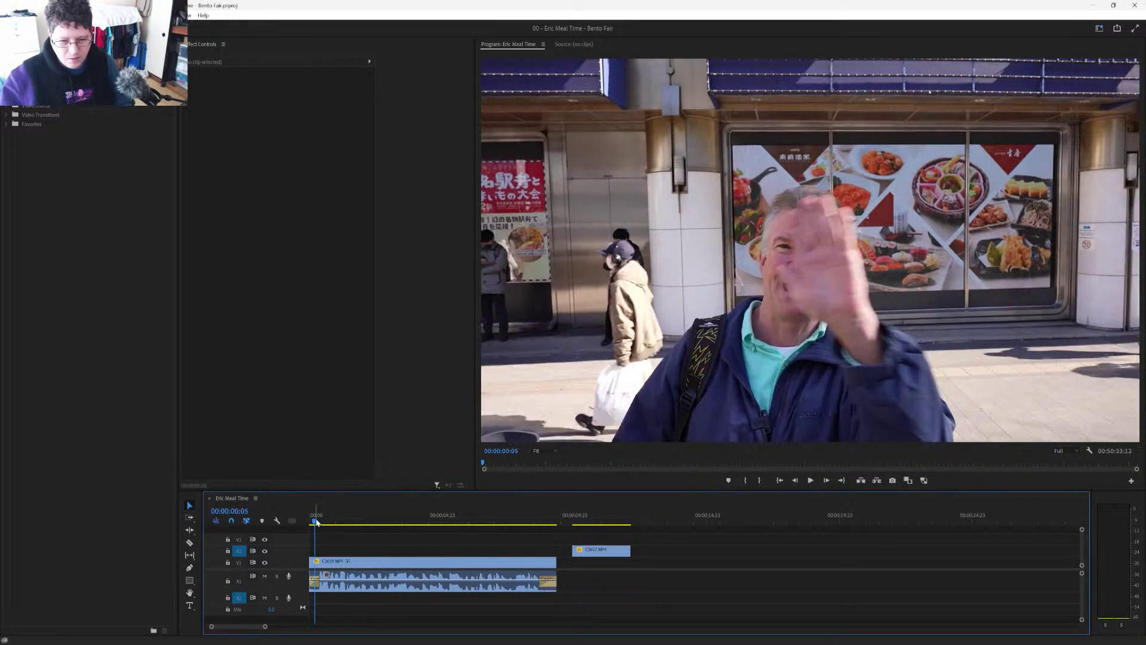
drag(319, 523, 420, 529)
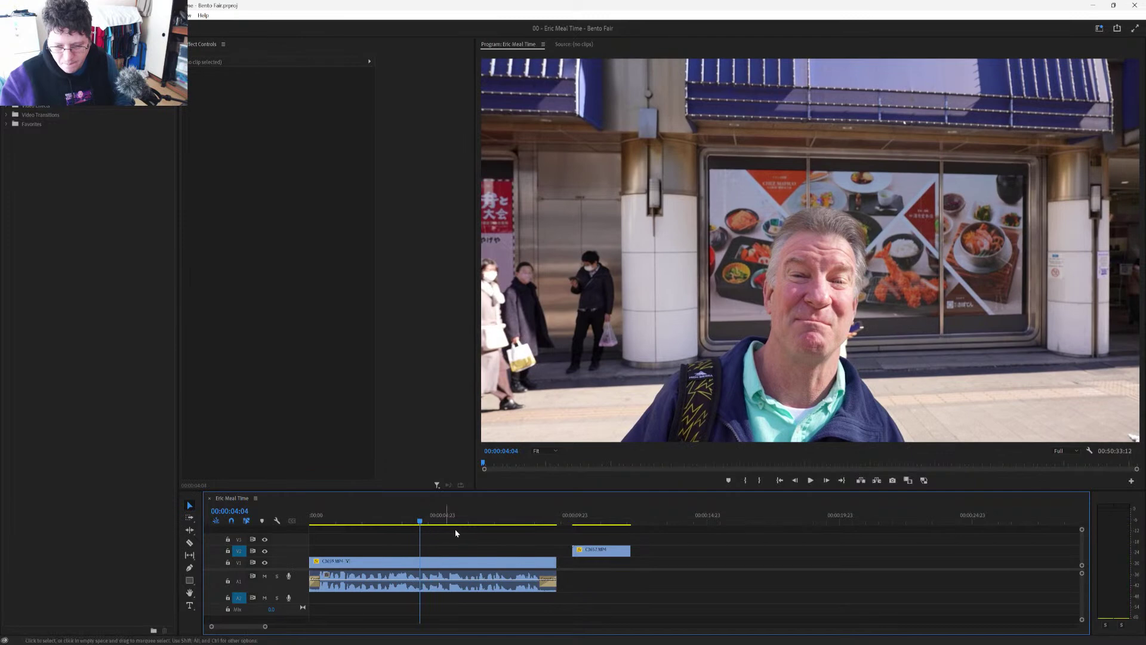
drag(600, 552, 449, 551)
click(394, 520)
key(space)
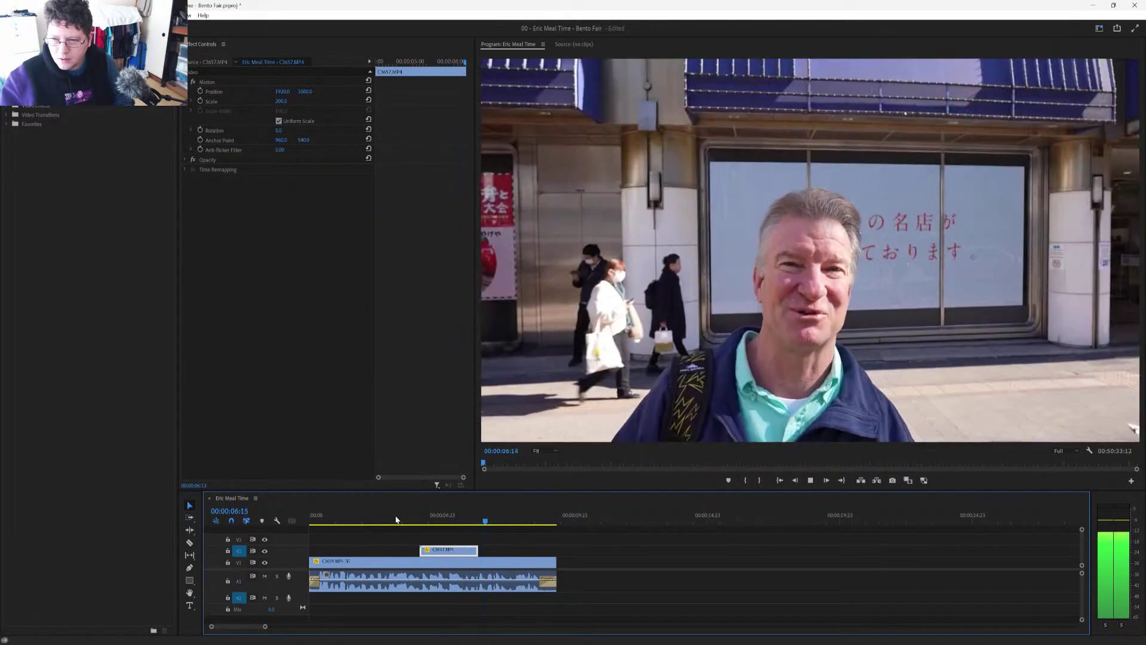
Step: Move the V2 poster clip to start at 00:00:03:00 over the opening clip and play back the placement
key(space)
key(equal)
key(equal)
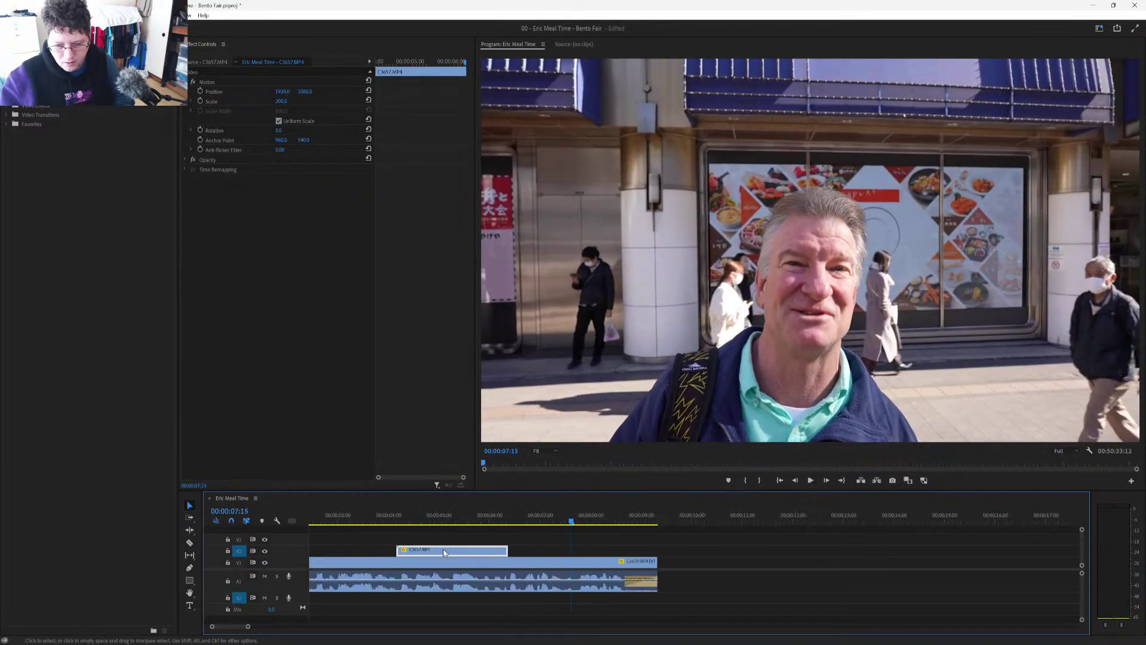
drag(398, 520, 407, 525)
drag(490, 553, 432, 552)
click(364, 515)
key(space)
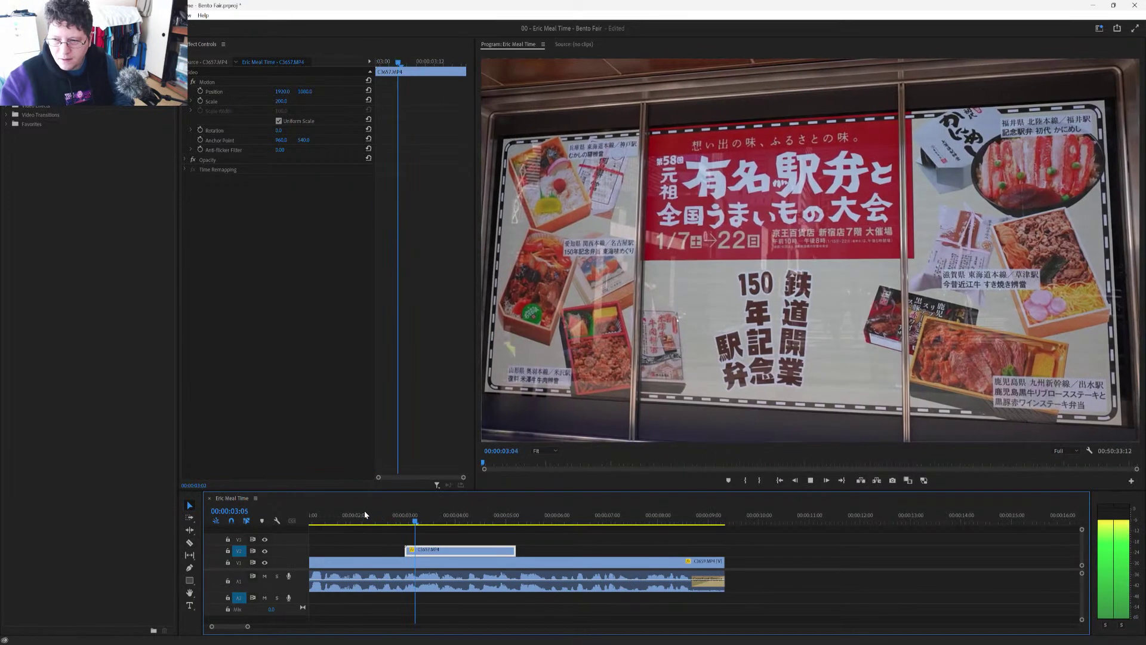
click(385, 520)
drag(385, 520, 404, 522)
key(space)
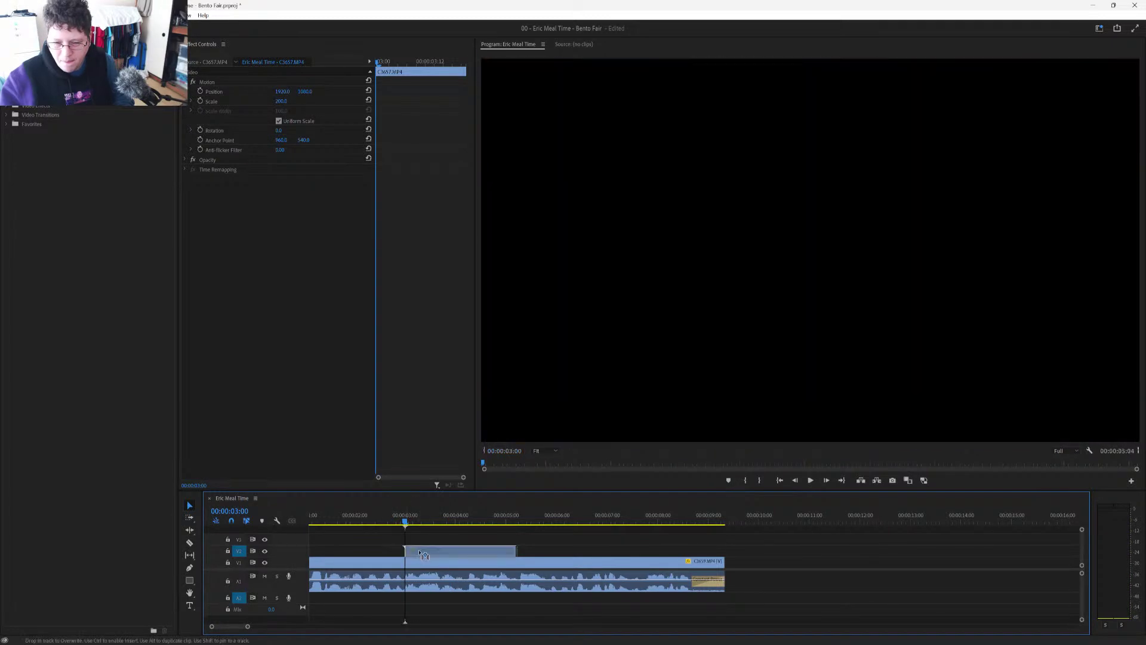
click(362, 519)
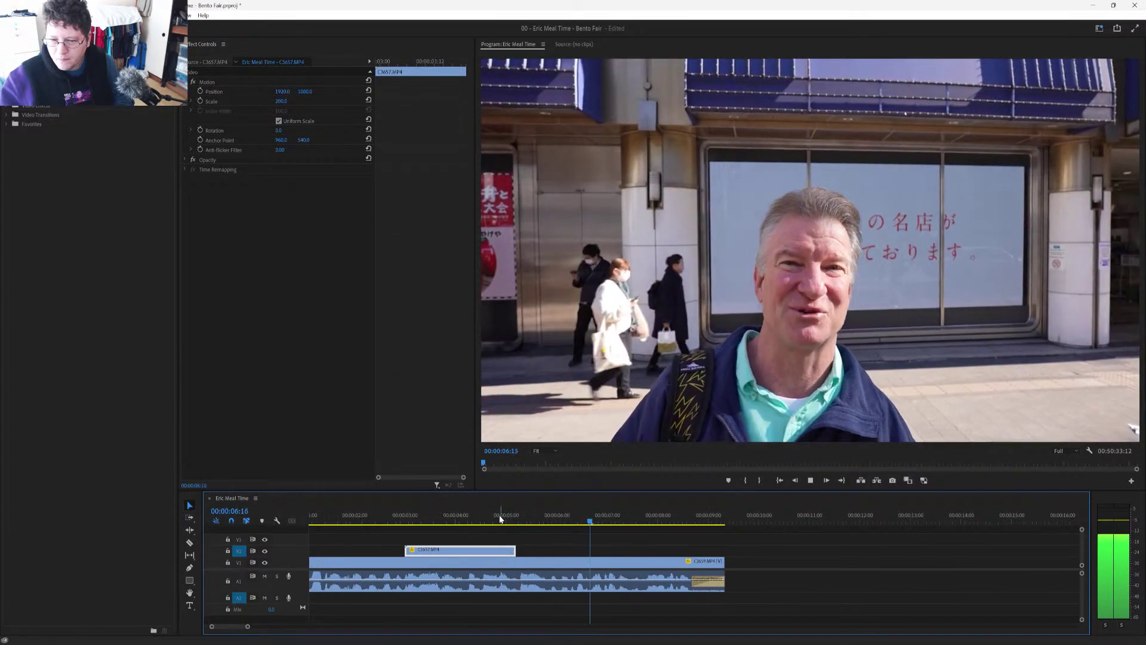
Step: Extend the end of the V2 poster clip to about 00:00:05:20 and play through to the end of the opening clip
drag(522, 519, 550, 549)
click(474, 515)
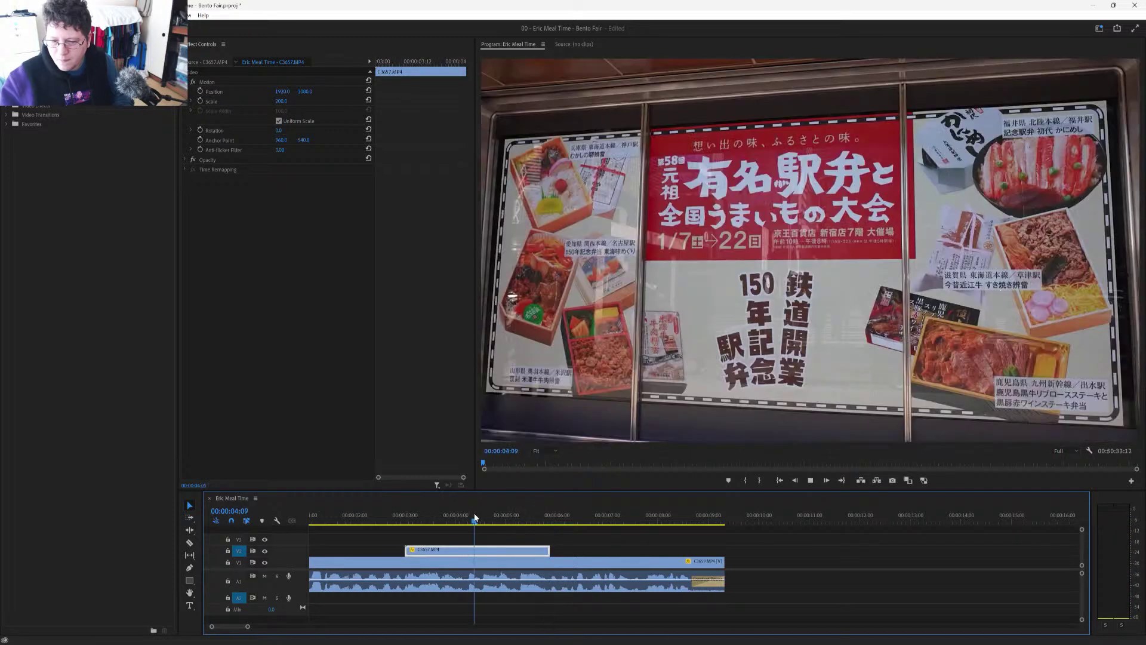
key(space)
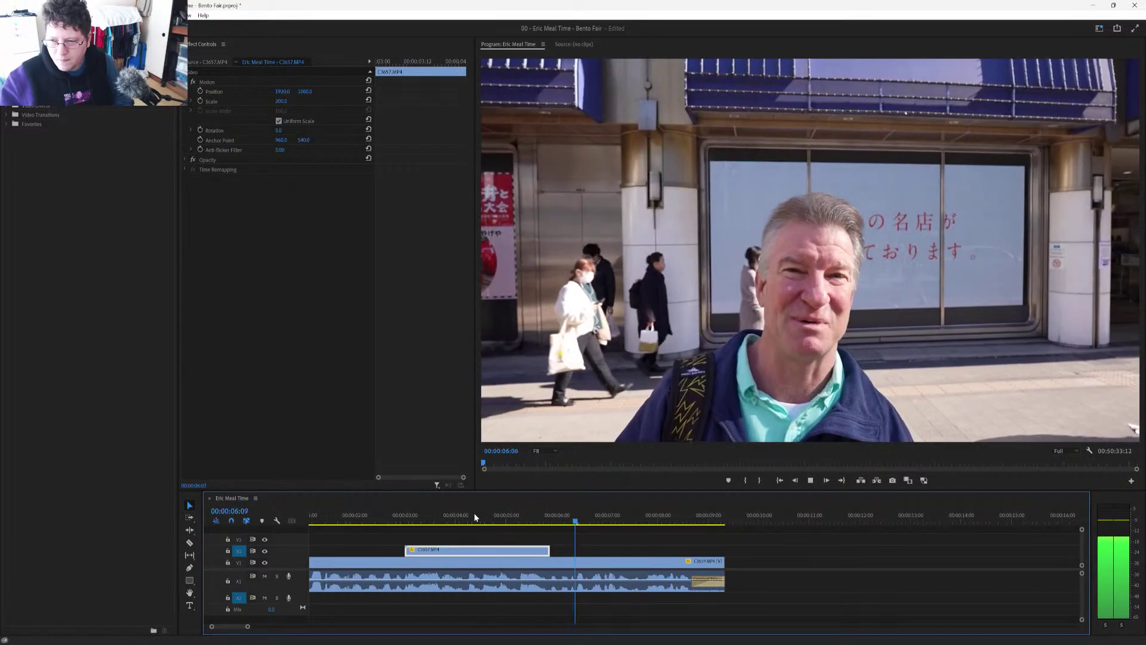
key(minus)
key(minus)
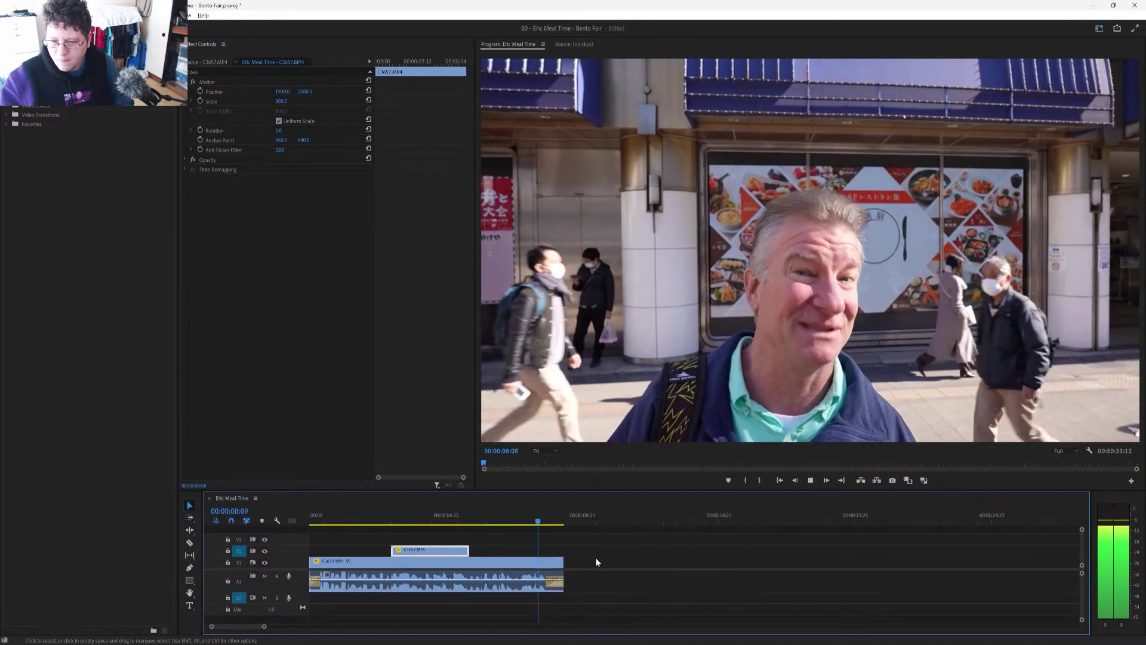
key(space)
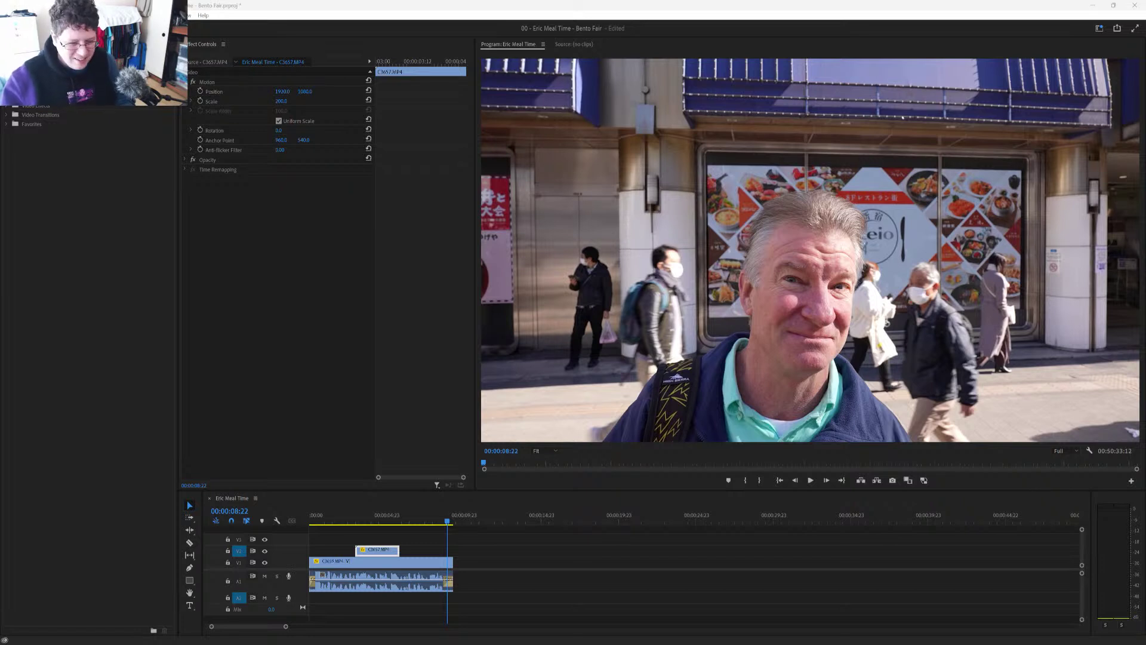
Step: Shift all the clips after the opening section earlier as a block to start at about 00:00:15:03, and save the project
click(501, 549)
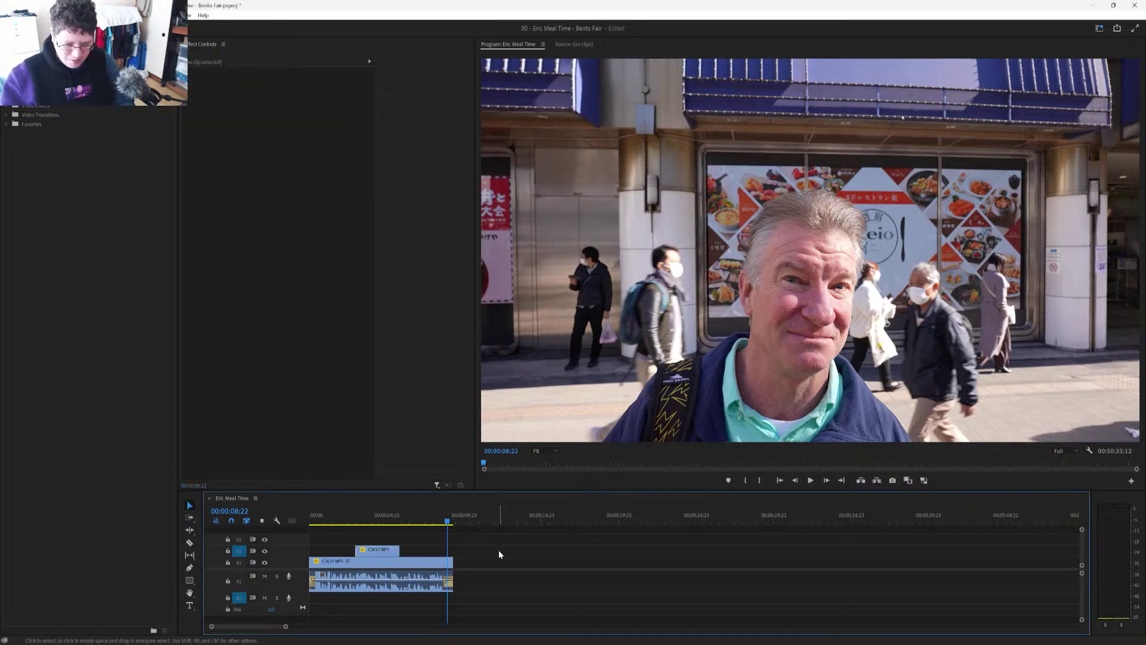
key(minus)
key(minus)
key(minus)
key(minus)
key(minus)
key(minus)
key(minus)
key(minus)
key(minus)
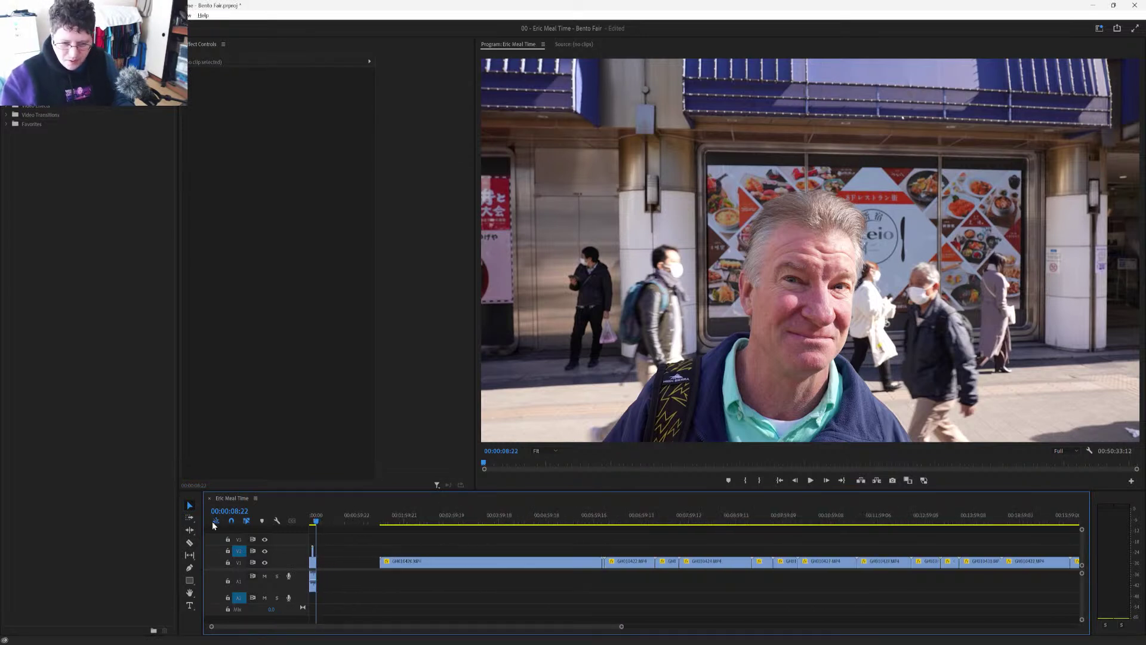
click(190, 520)
key(equal)
key(equal)
key(equal)
key(equal)
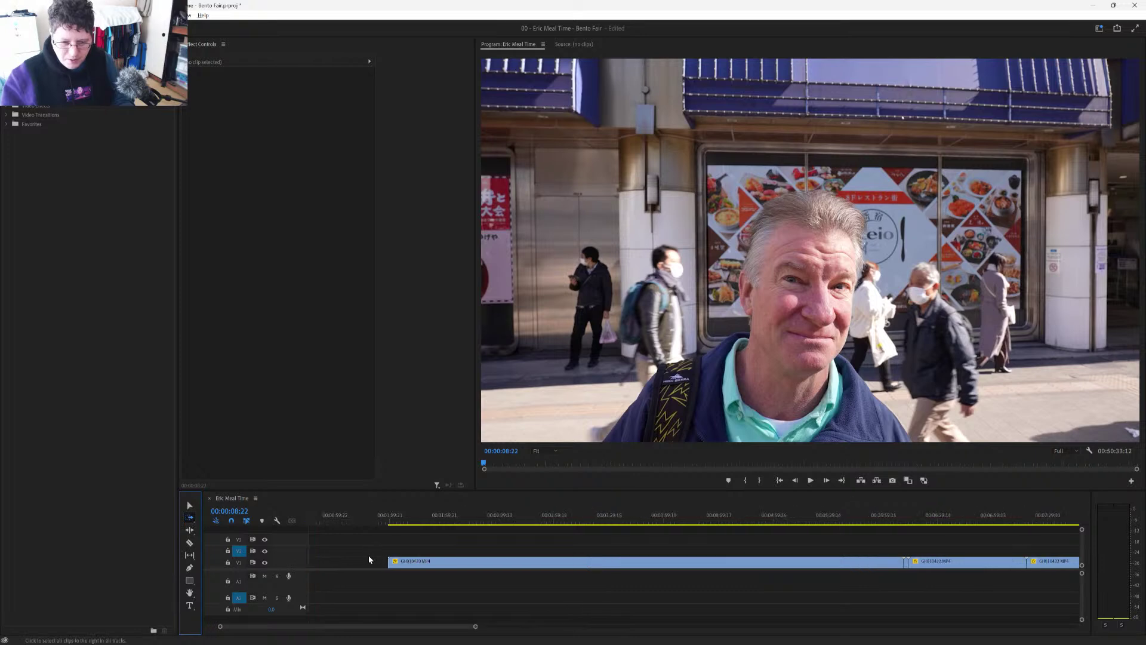
drag(539, 562, 350, 567)
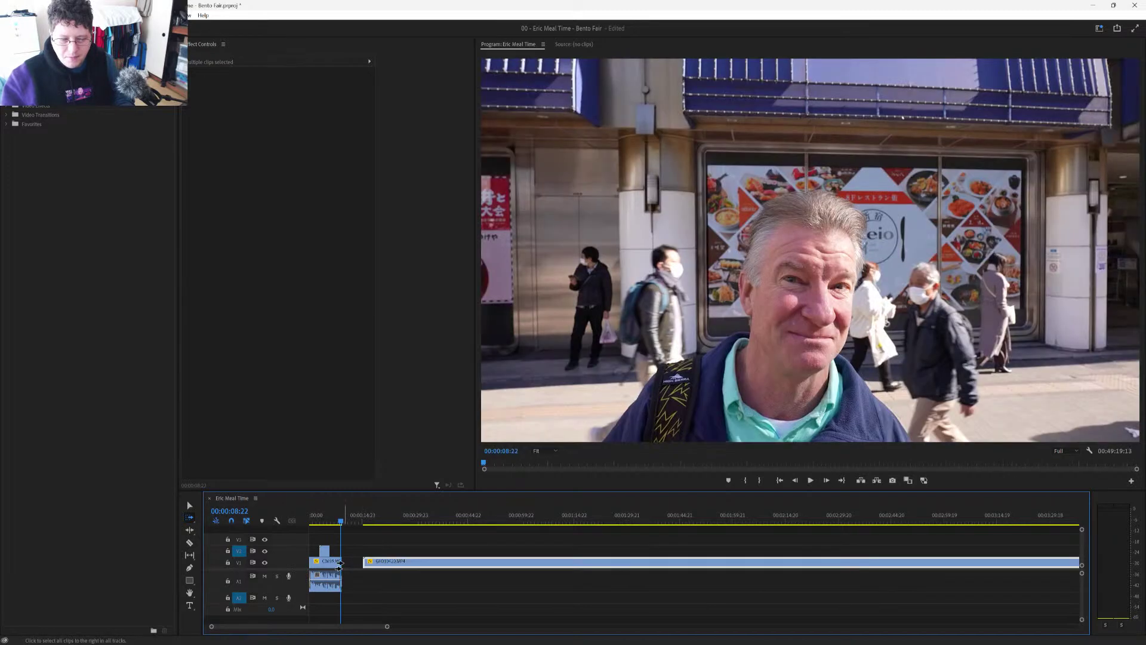
click(189, 505)
click(361, 545)
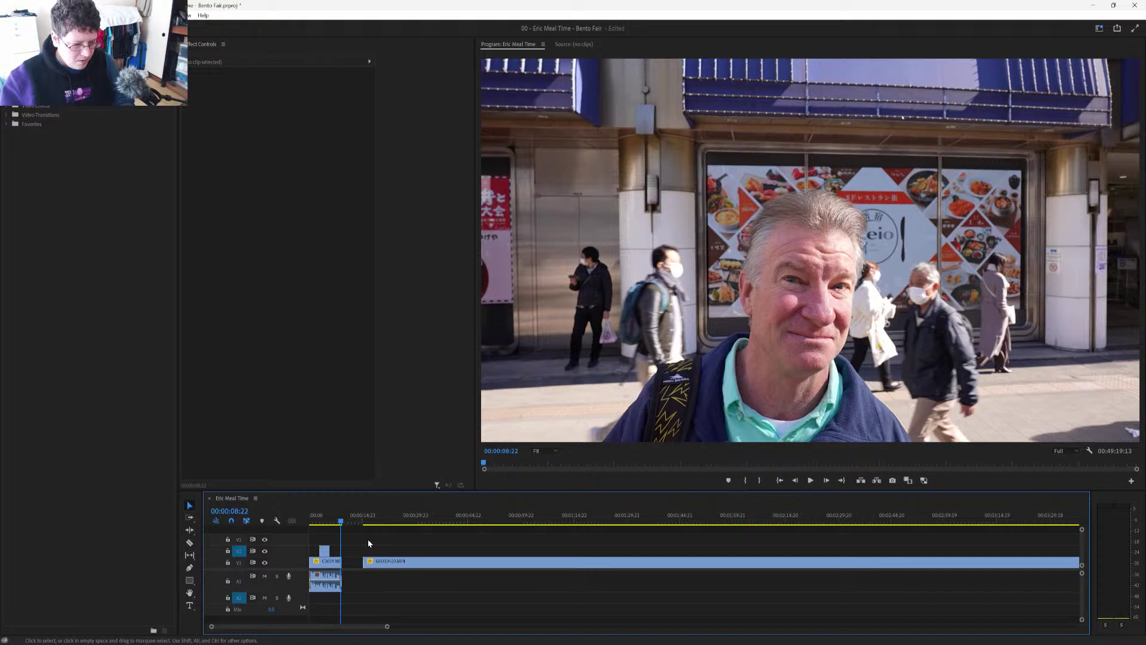
scroll(358, 558, up, 3)
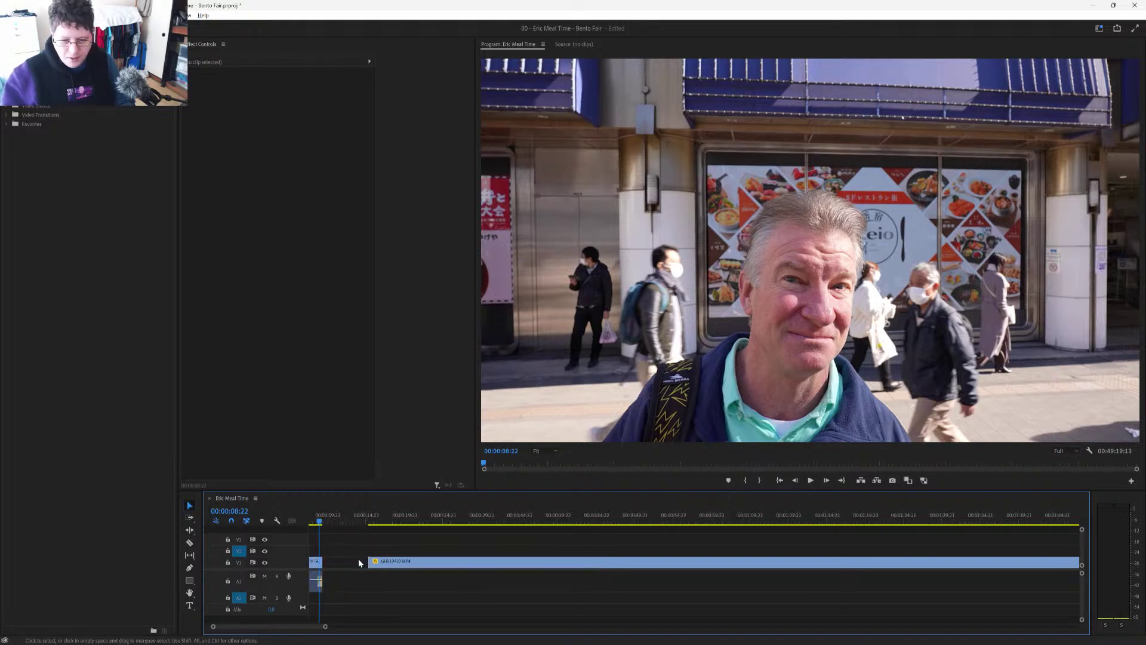
scroll(422, 553, up, 2)
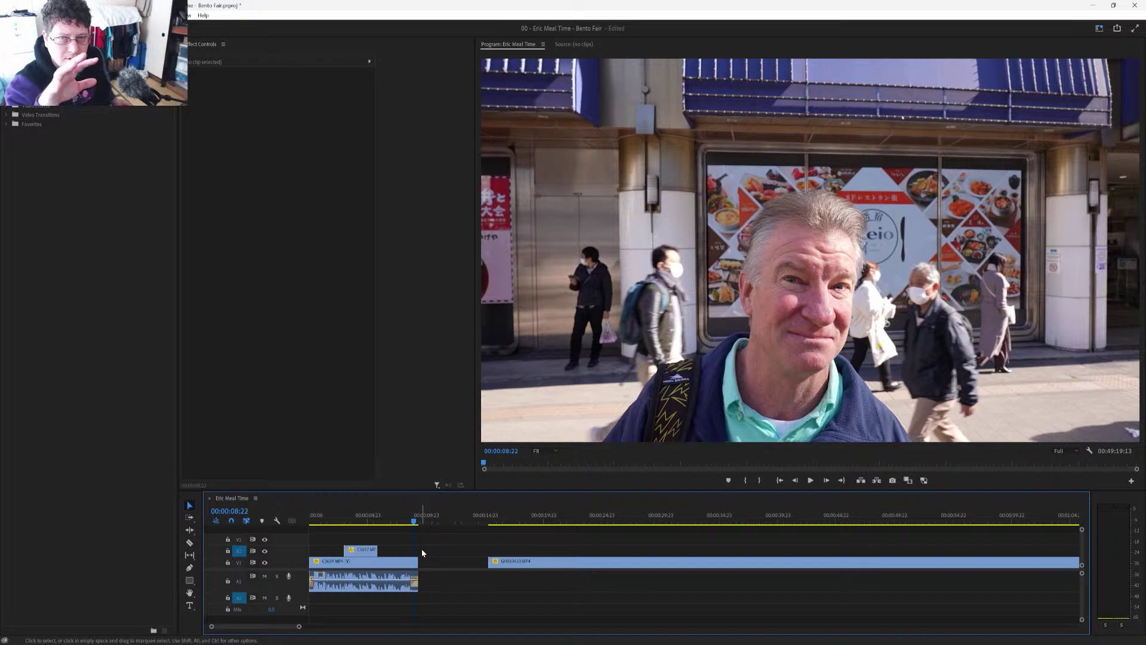
key(ctrl+s)
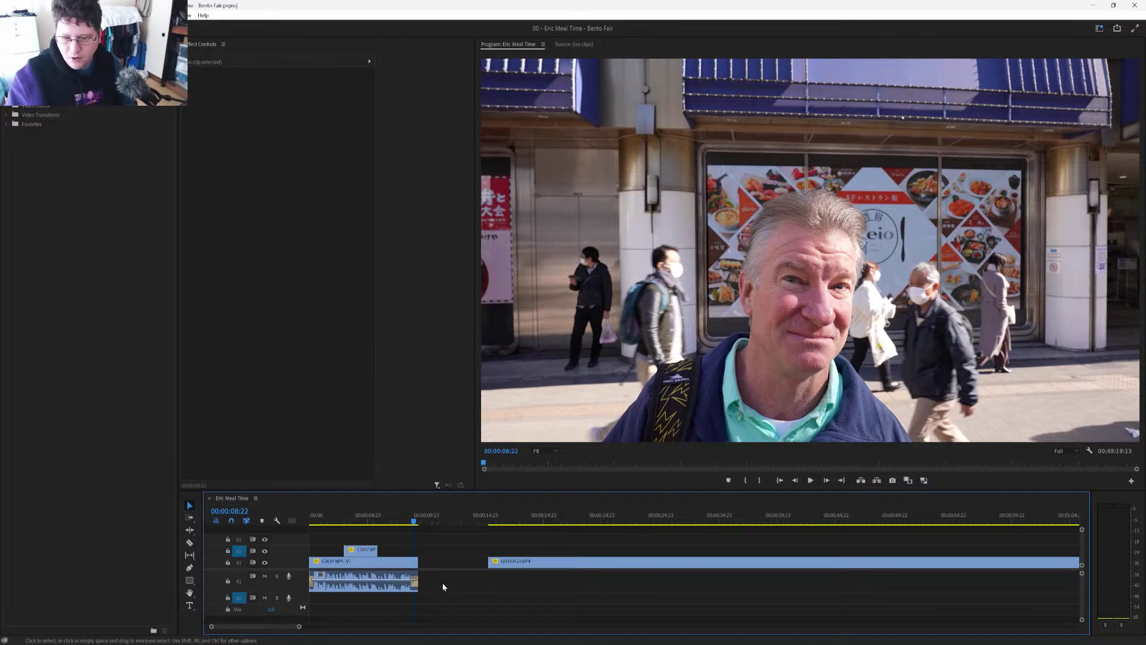
Step: Scrub the beginning of the first V1 clip after the gap to examine where its usable footage starts
key(minus)
key(minus)
key(minus)
key(minus)
key(minus)
key(minus)
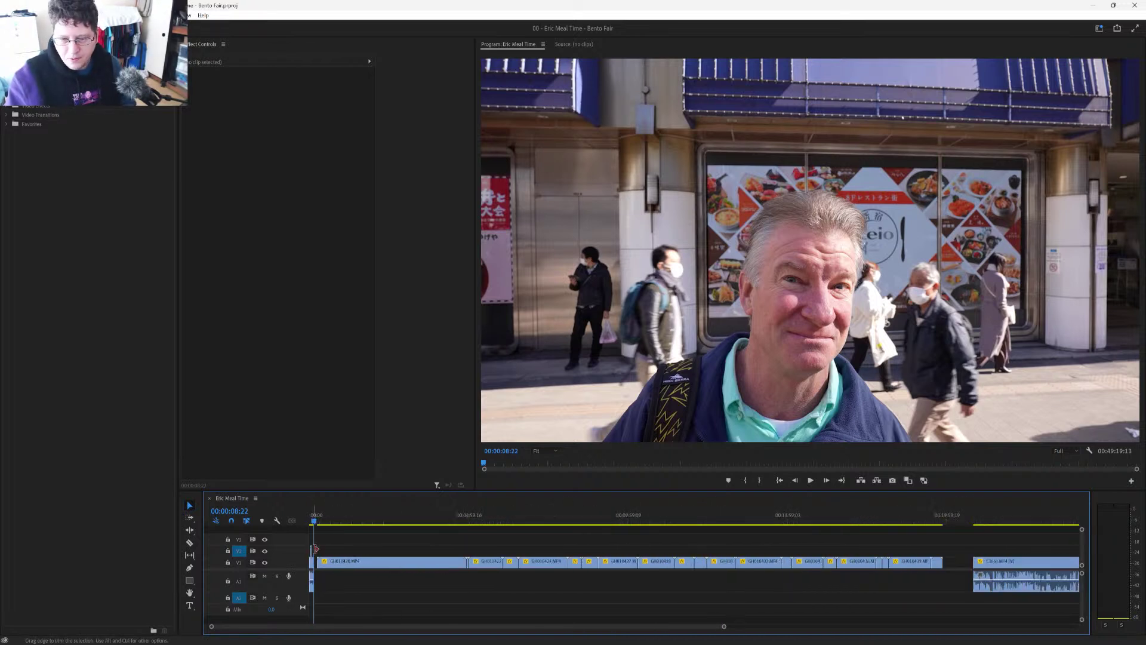
key(equal)
key(equal)
key(equal)
key(equal)
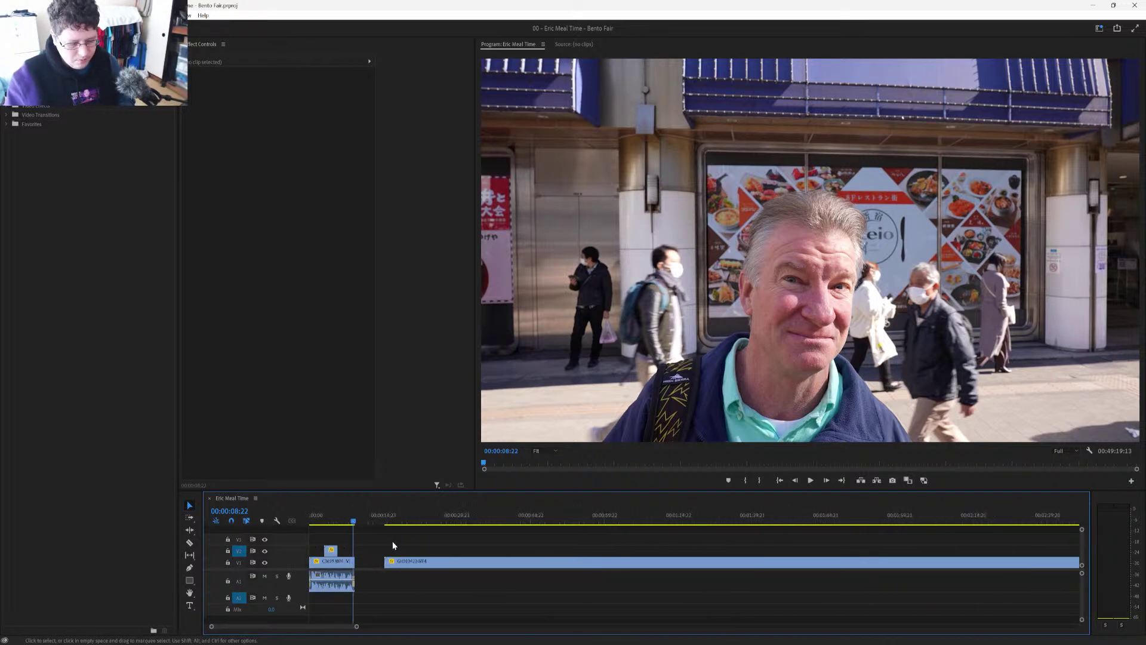
click(381, 521)
click(383, 521)
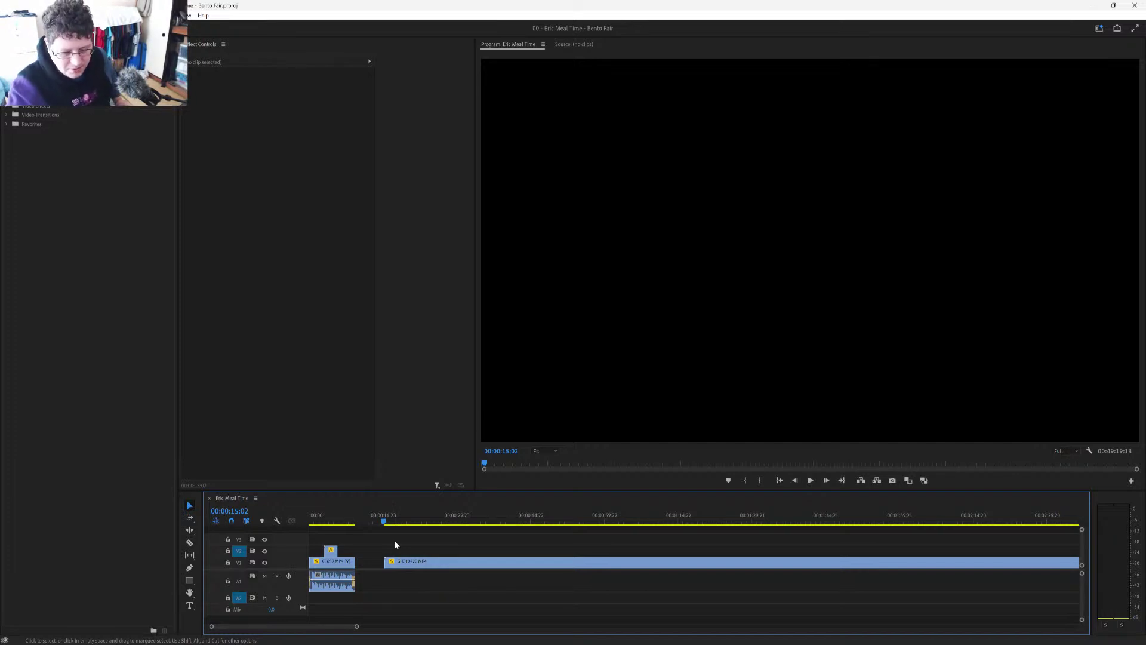
key(Right)
key(Down)
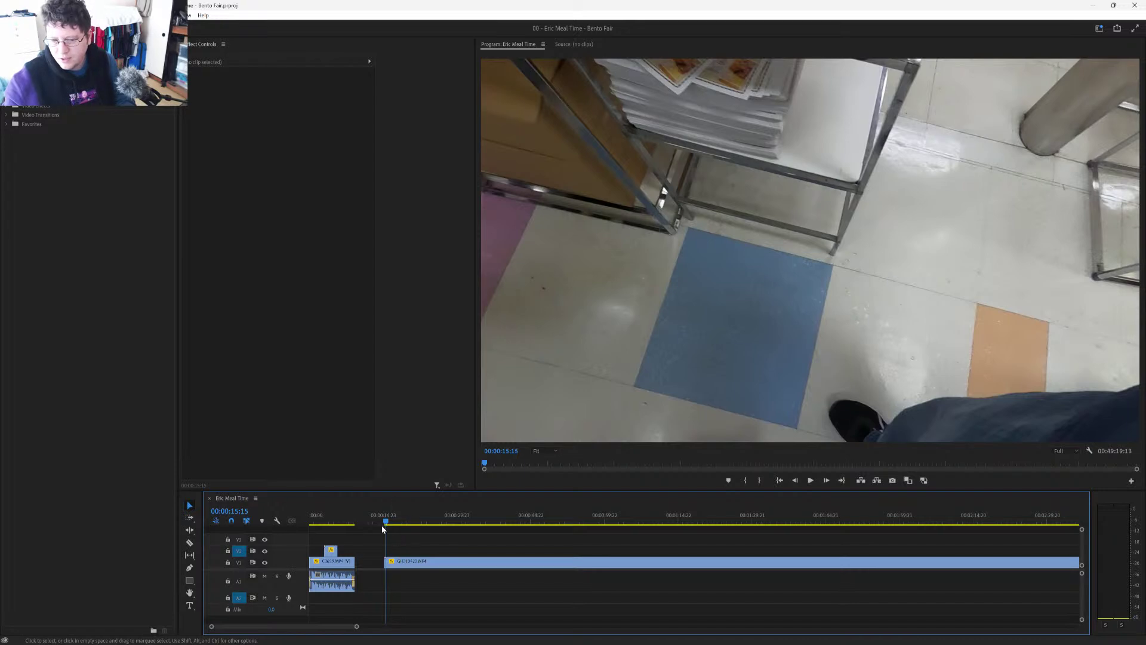
drag(385, 524, 397, 524)
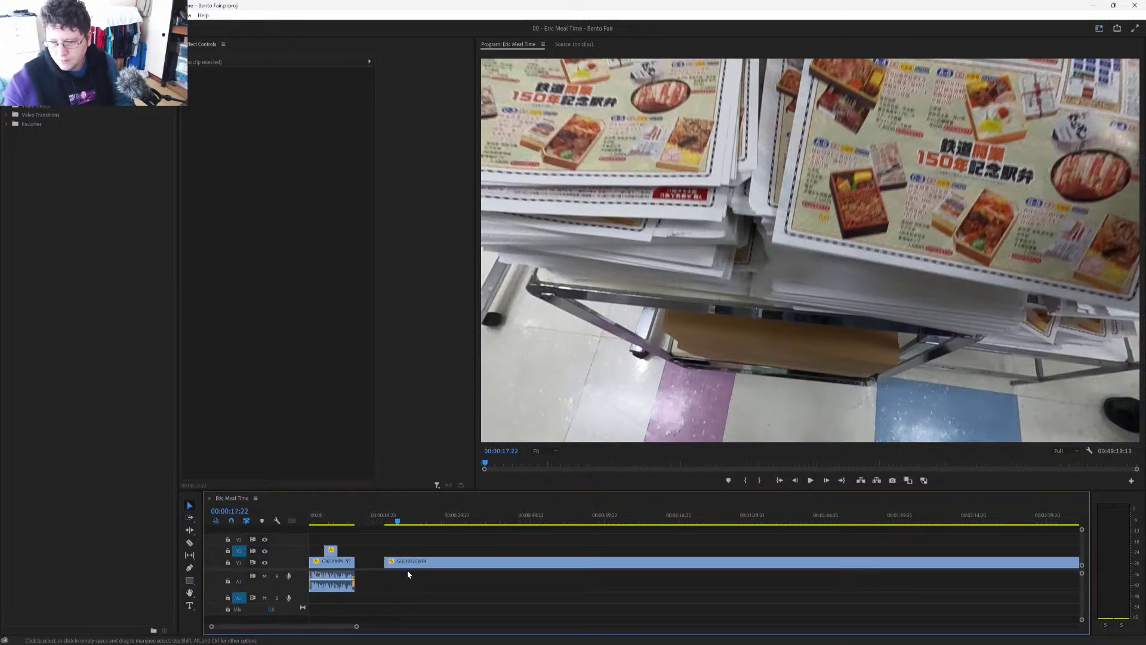
Step: Ripple-trim the start of the first V1 clip after the gap up to 00:00:18:15, and save the project
scroll(407, 574, down, 6)
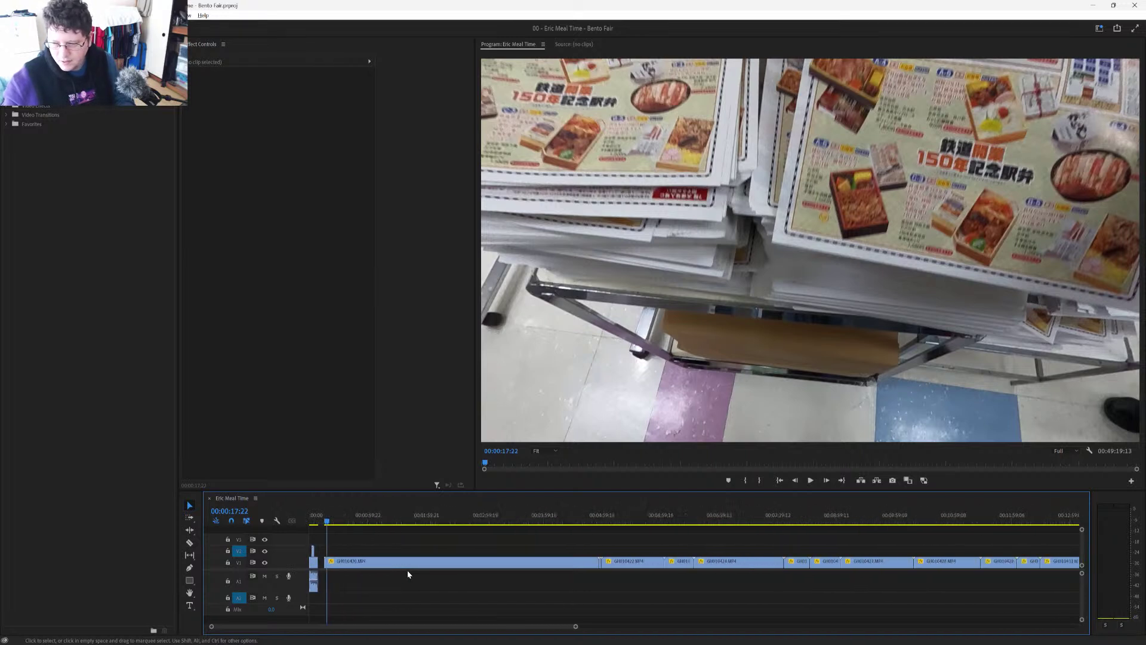
scroll(408, 574, up, 6)
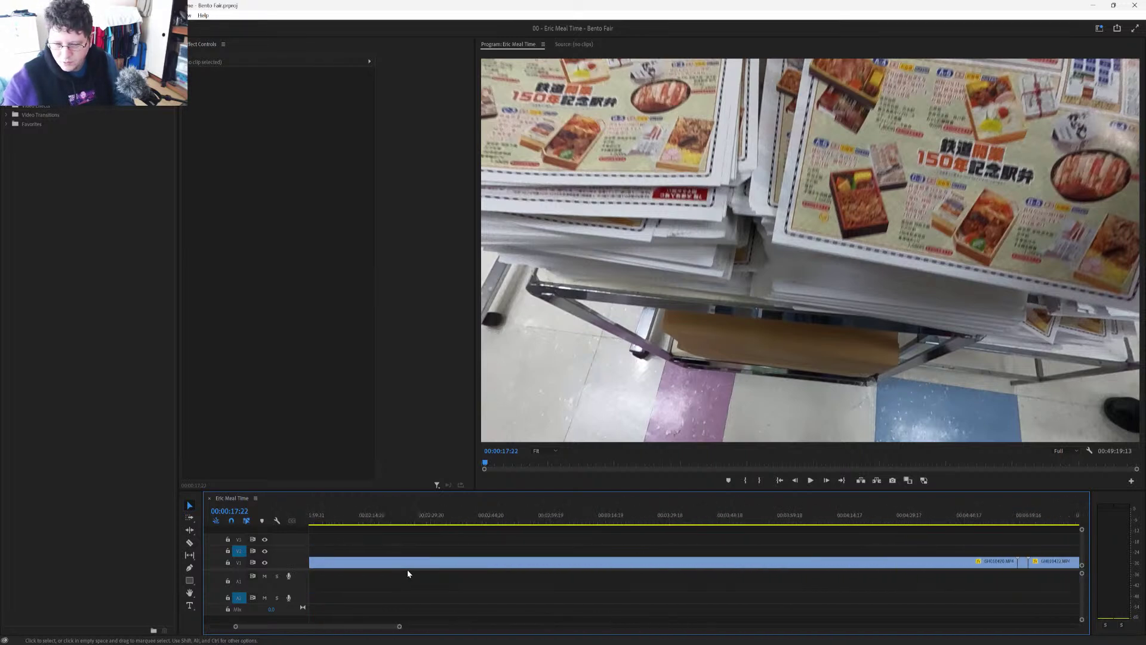
scroll(408, 573, up, 3)
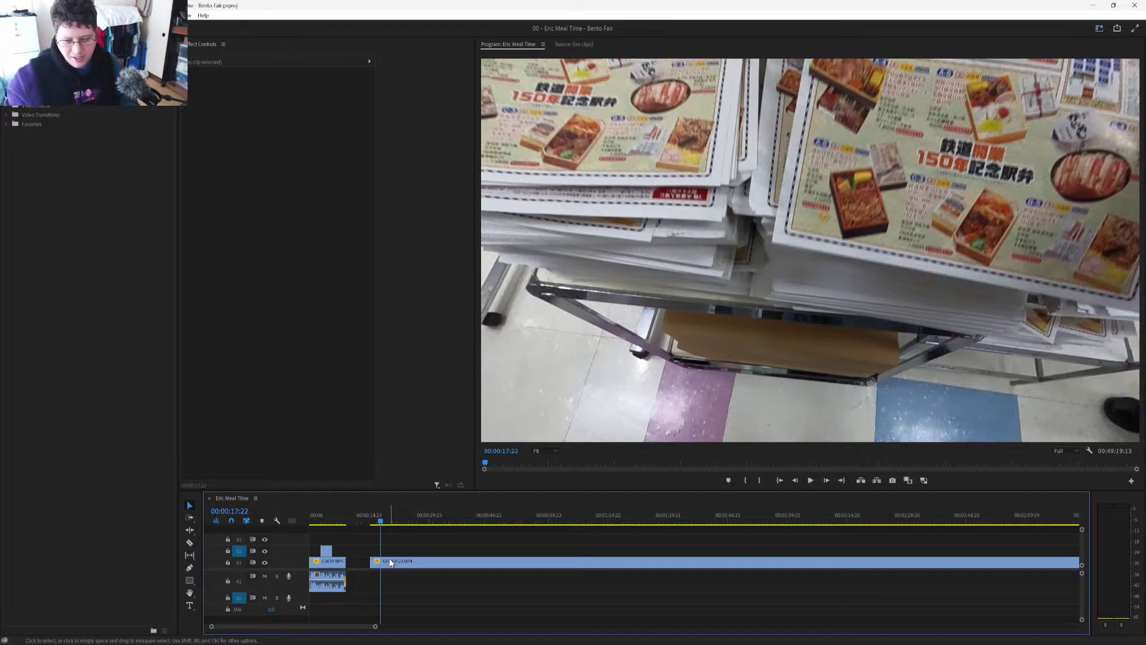
click(375, 524)
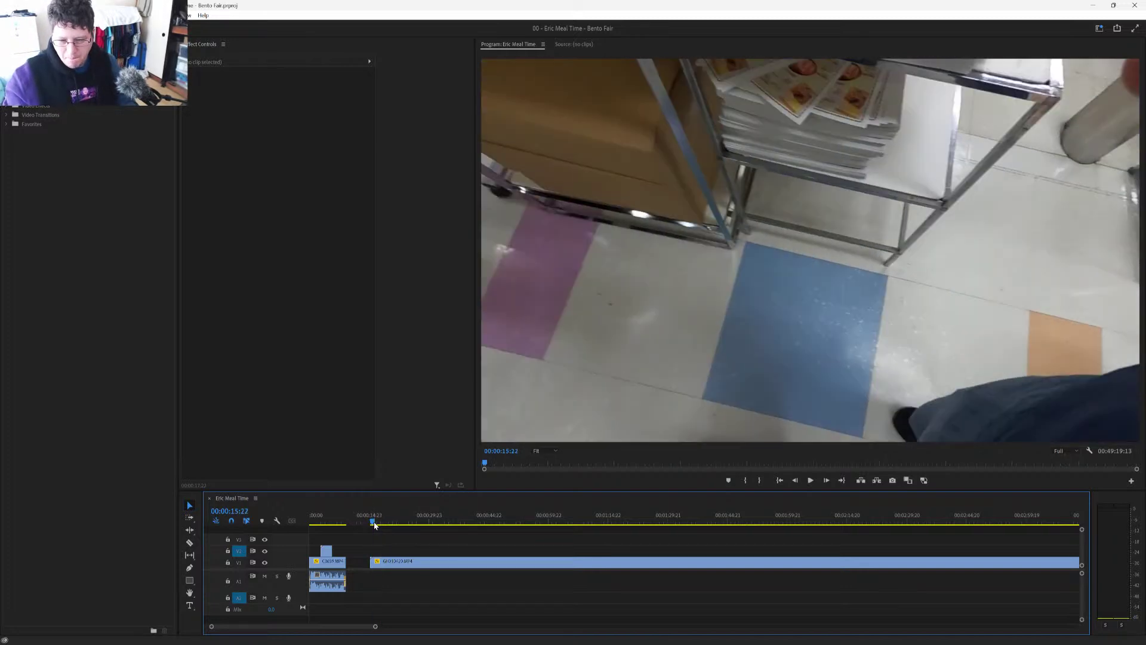
drag(375, 524, 383, 524)
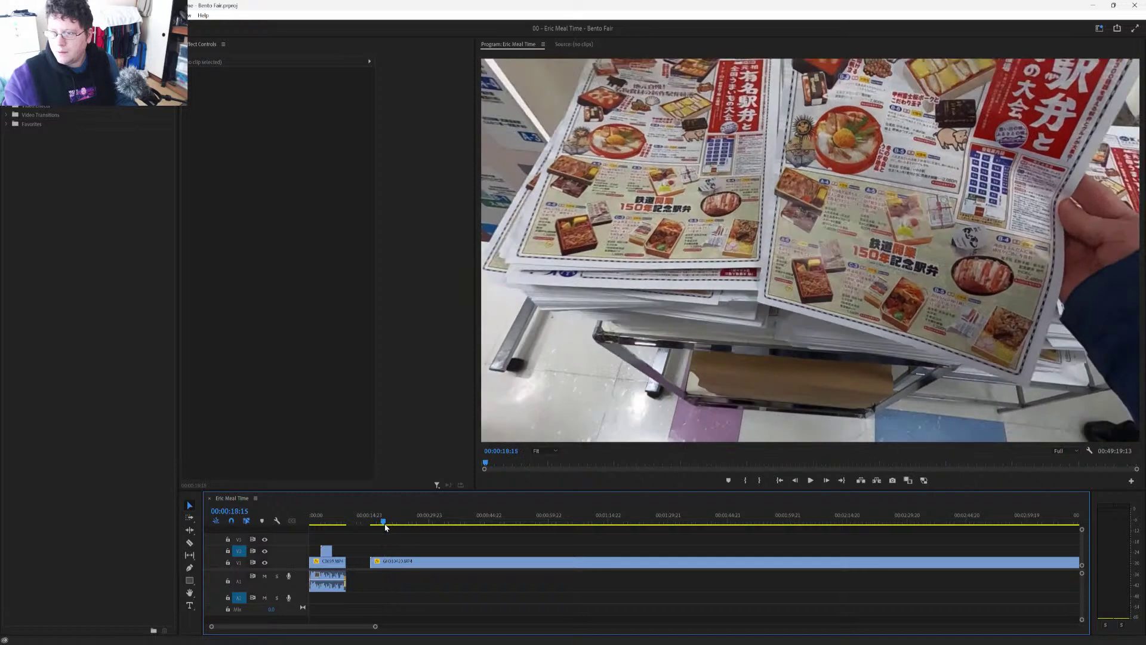
drag(375, 563, 371, 564)
click(376, 562)
click(377, 571)
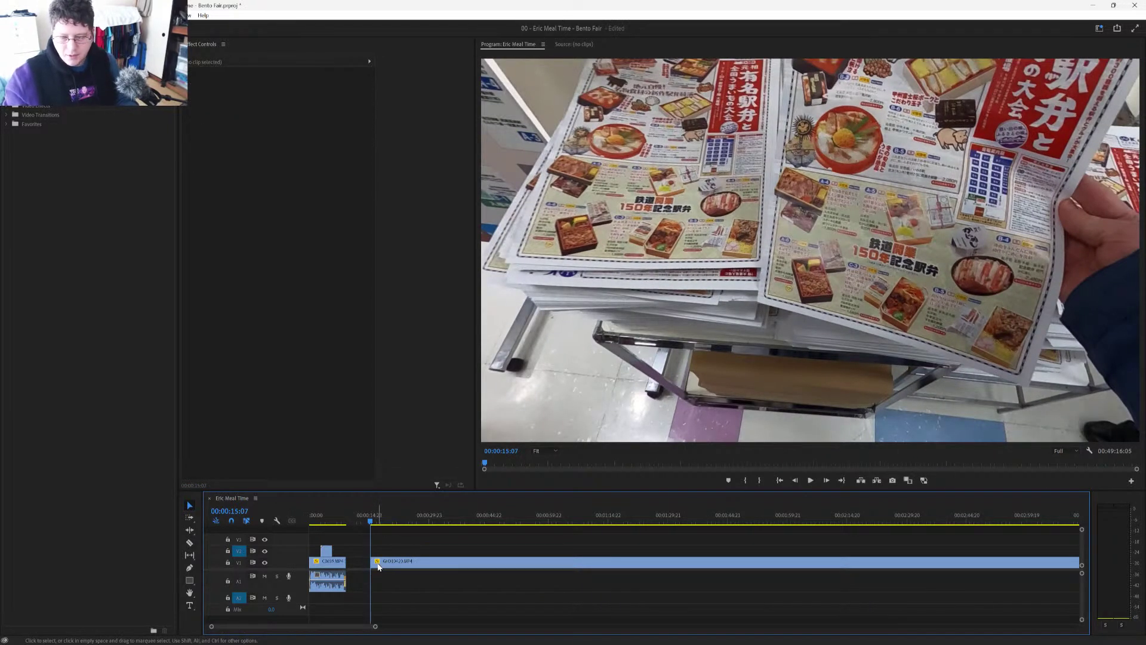
key(=)
key(=)
key(=)
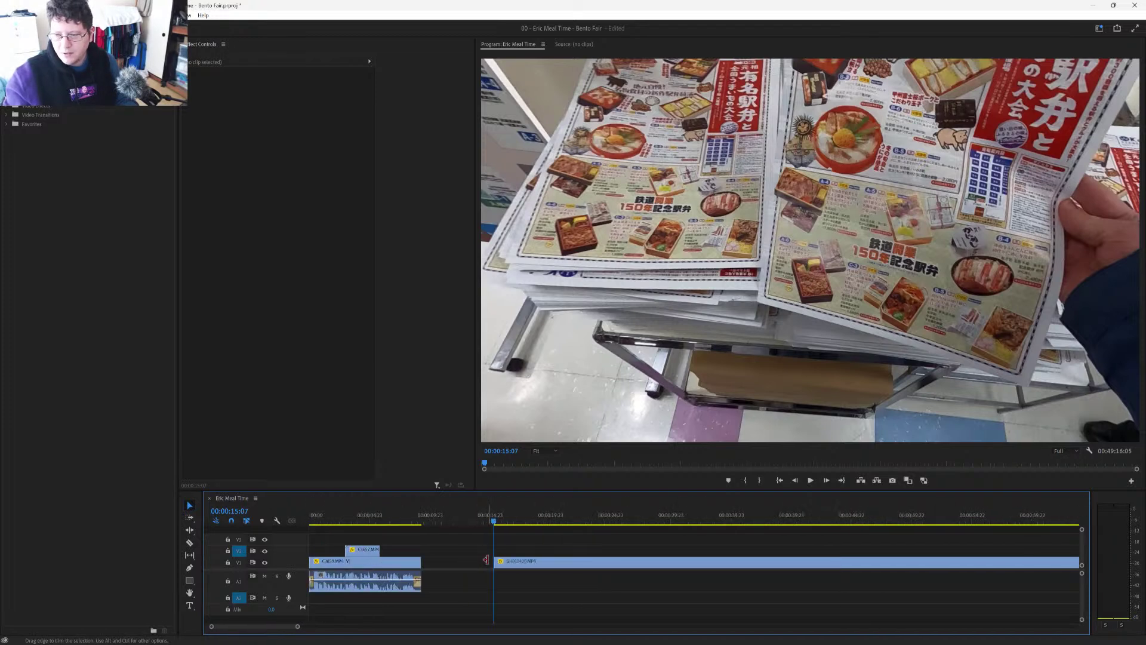
key(=)
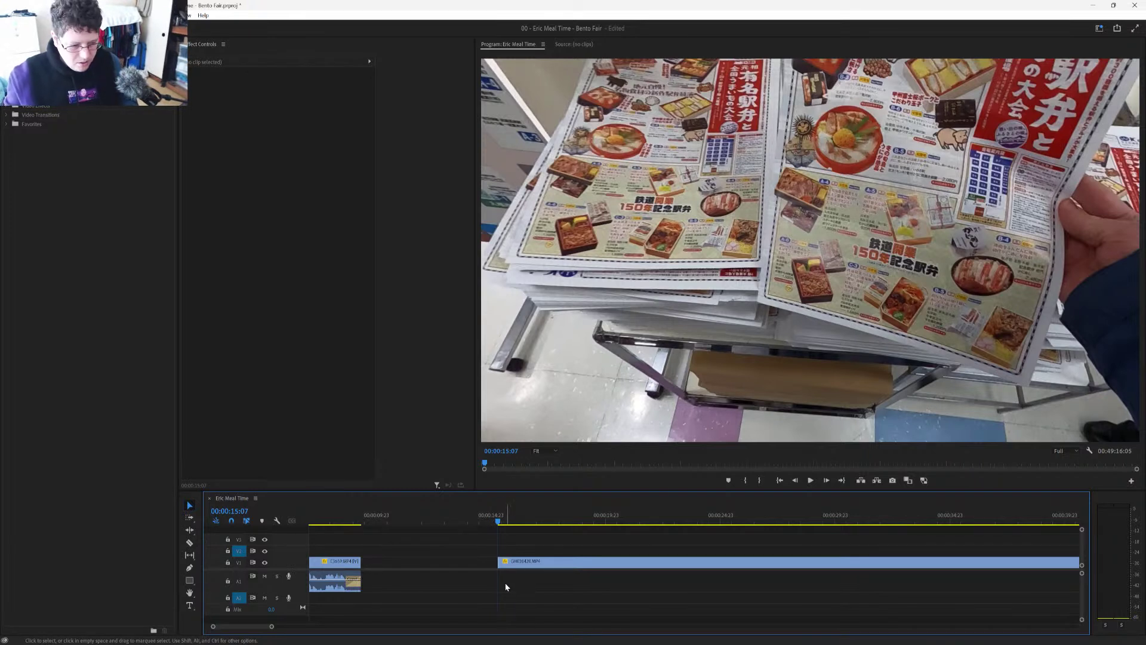
scroll(501, 585, down, 1)
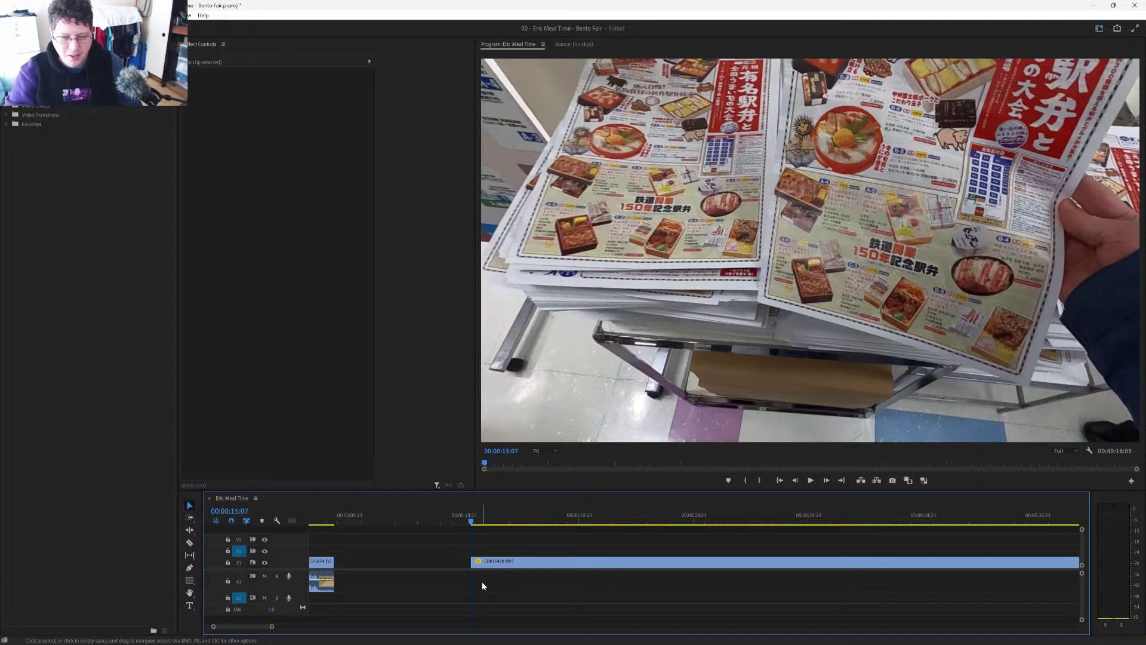
key(ctrl+s)
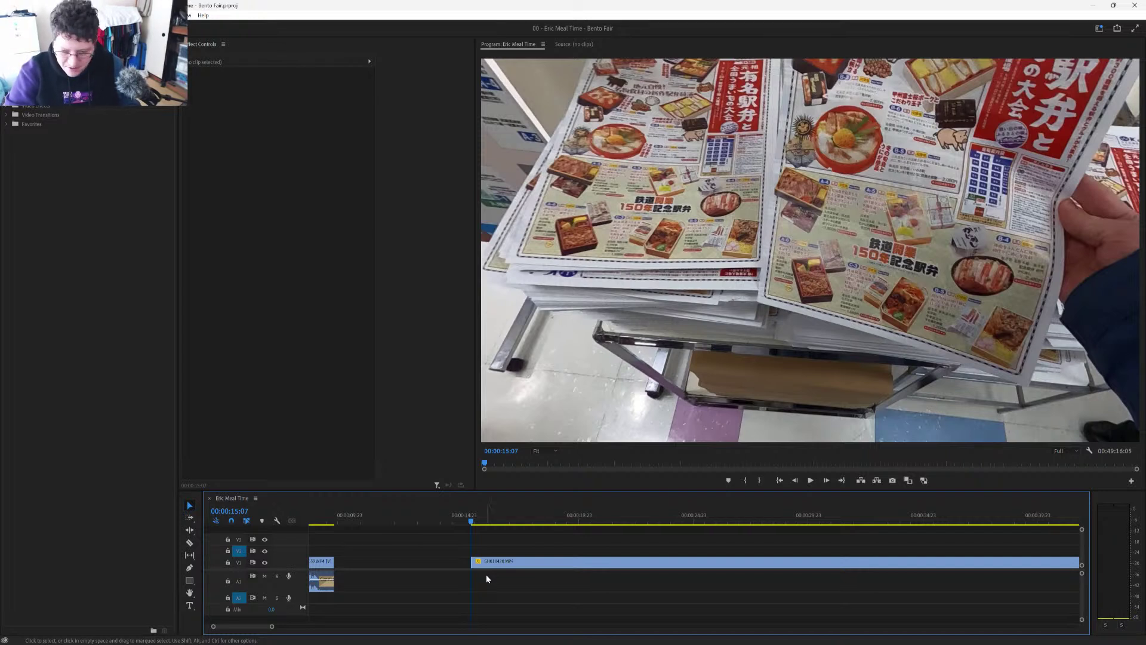
Step: Scrub through the flyer footage to where the fair's entrance queue appears and split the V1 clip at 00:01:03:14
scroll(474, 552, down, 1)
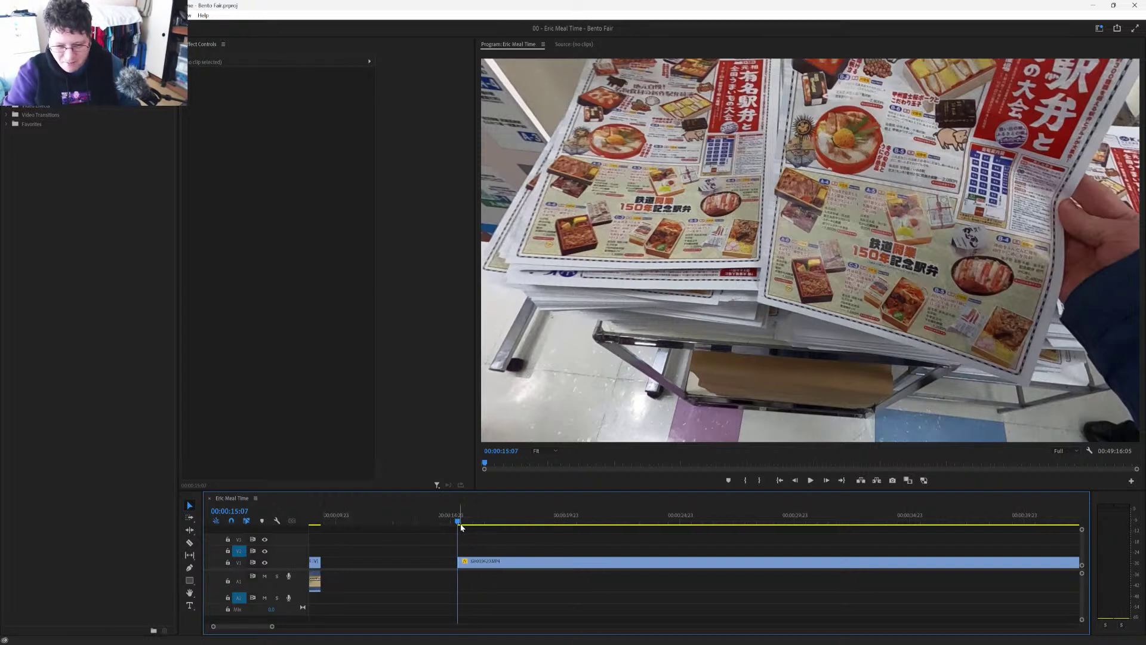
drag(461, 527, 661, 527)
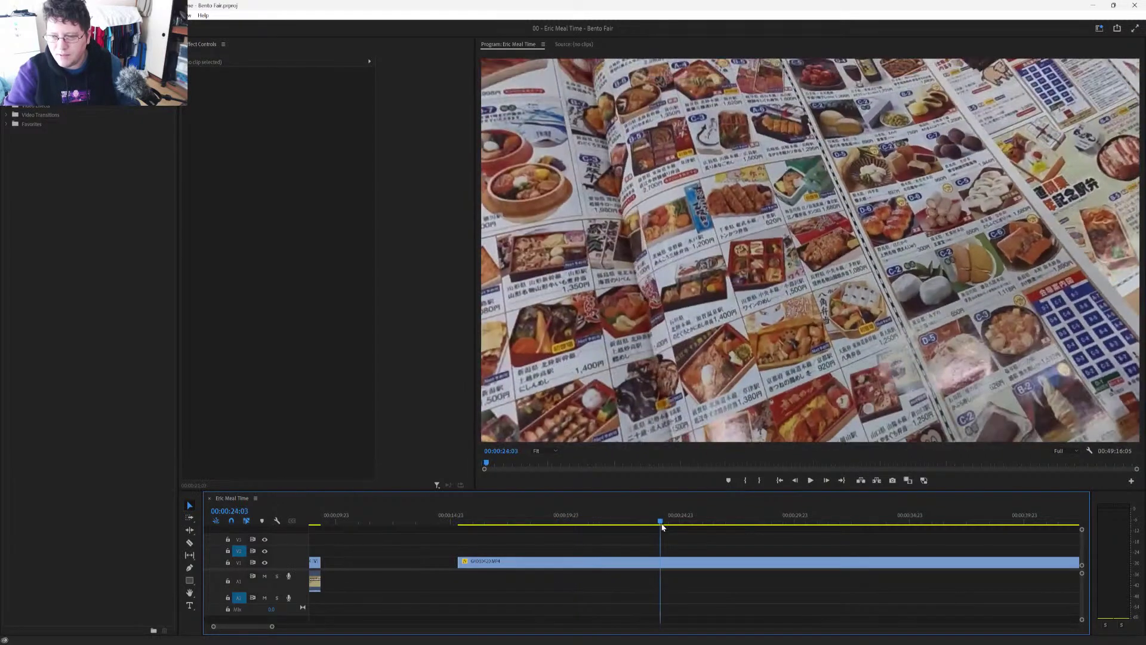
key(minus)
key(minus)
drag(504, 521, 804, 532)
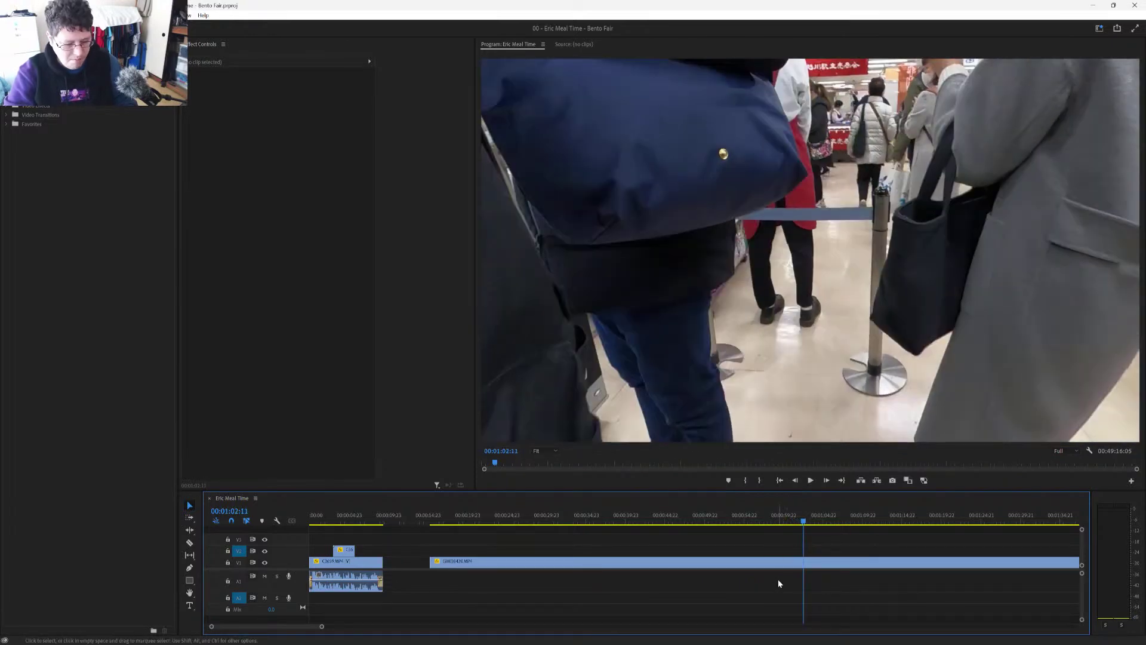
key(minus)
key(minus)
key(minus)
mouse_move(518, 524)
mouse_down()
mouse_move(530, 526)
mouse_move(521, 532)
mouse_up()
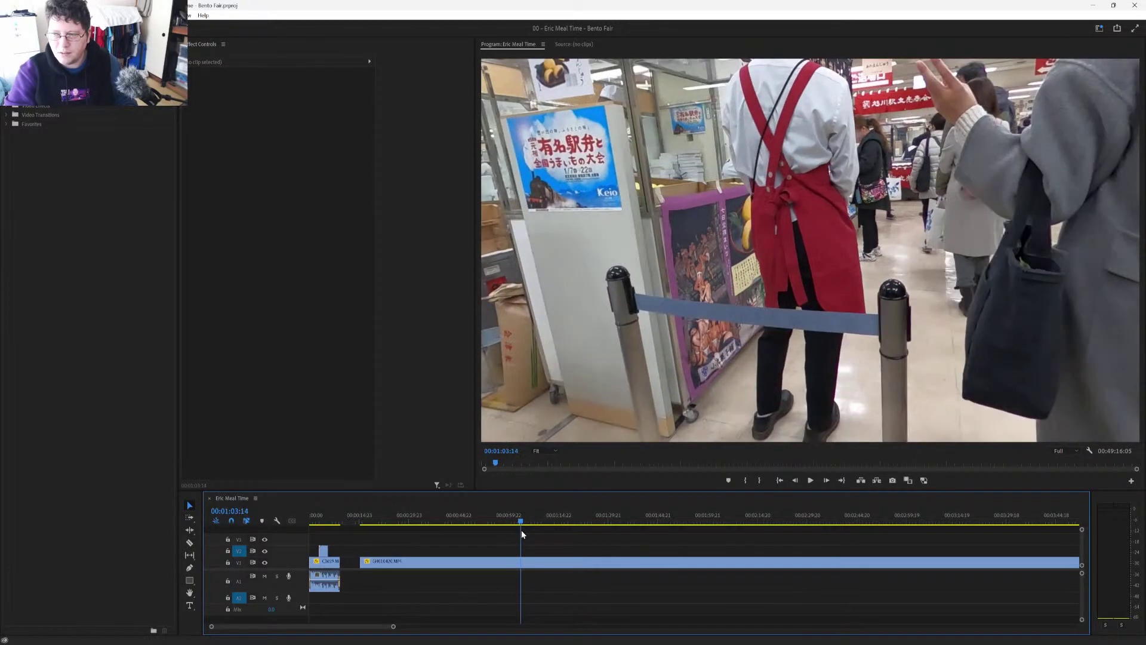
key(ctrl+k)
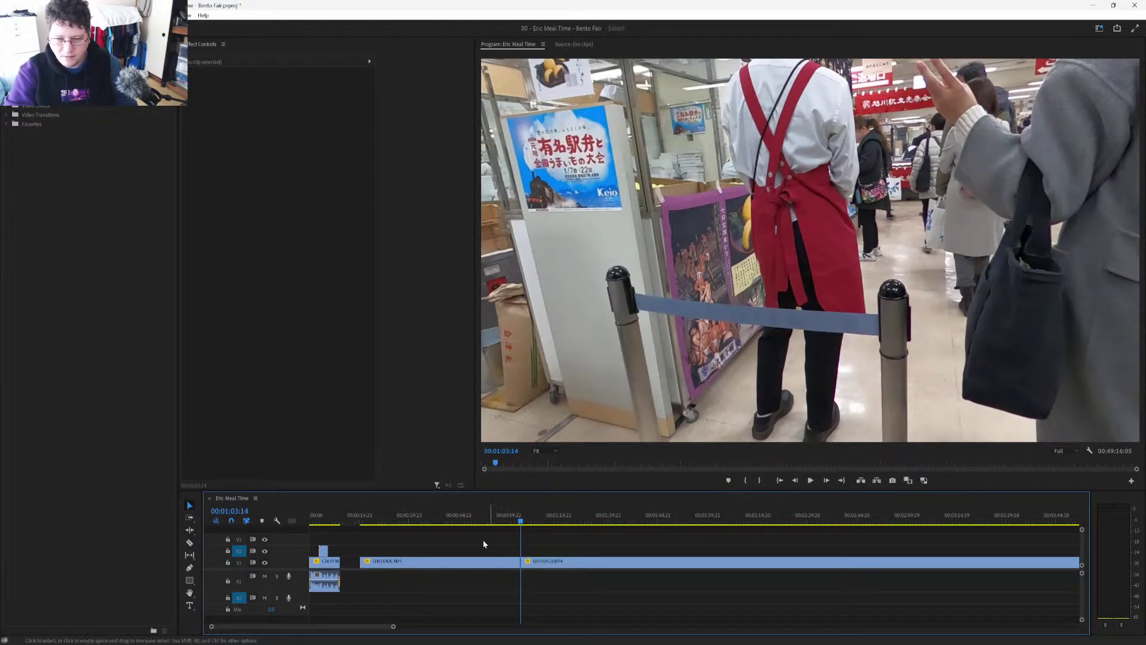
Step: Try splitting the flyer clip near its start at 00:00:16:23, and undo the split
drag(333, 524, 358, 526)
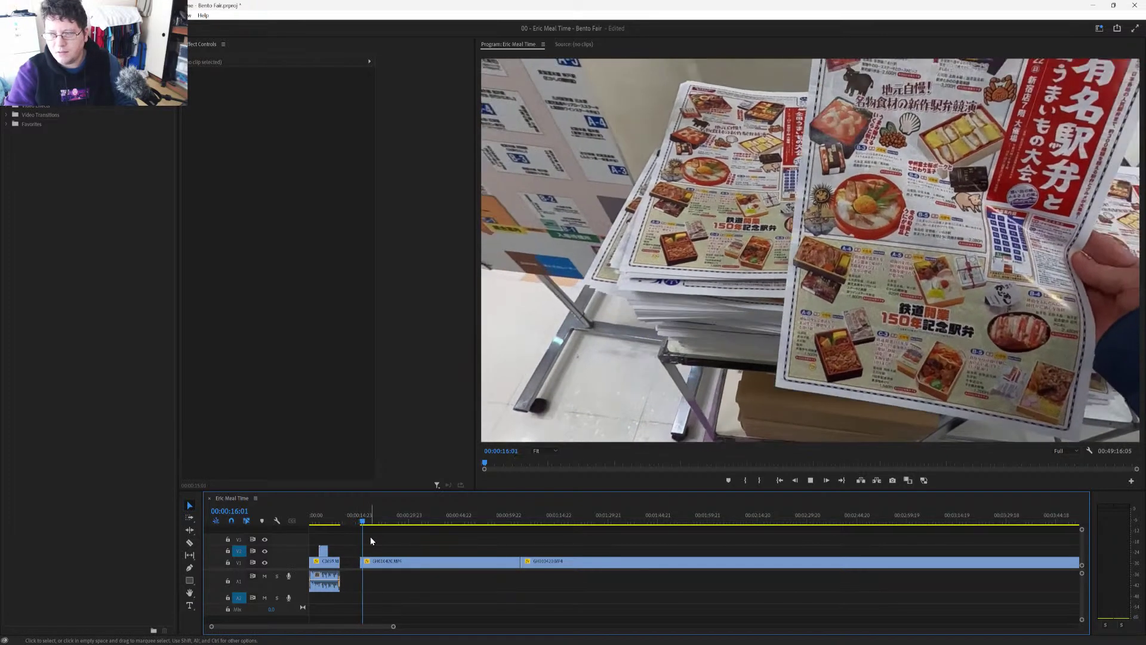
key(space)
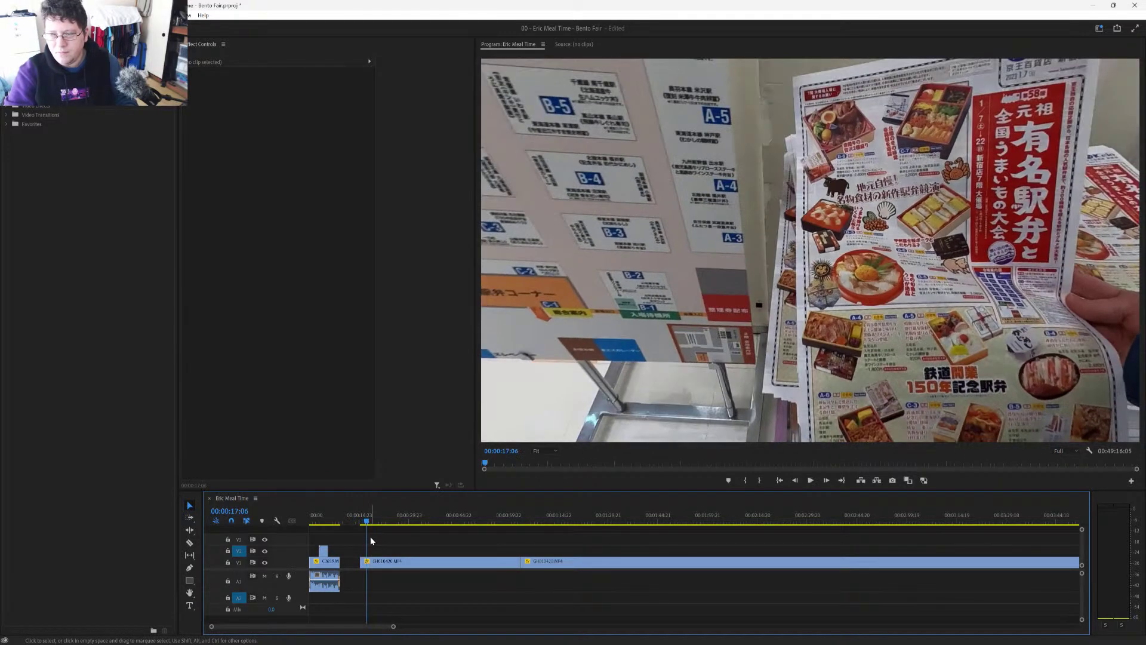
key(Left)
key(Left)
key(Left)
key(Left)
key(Left)
key(Left)
key(Left)
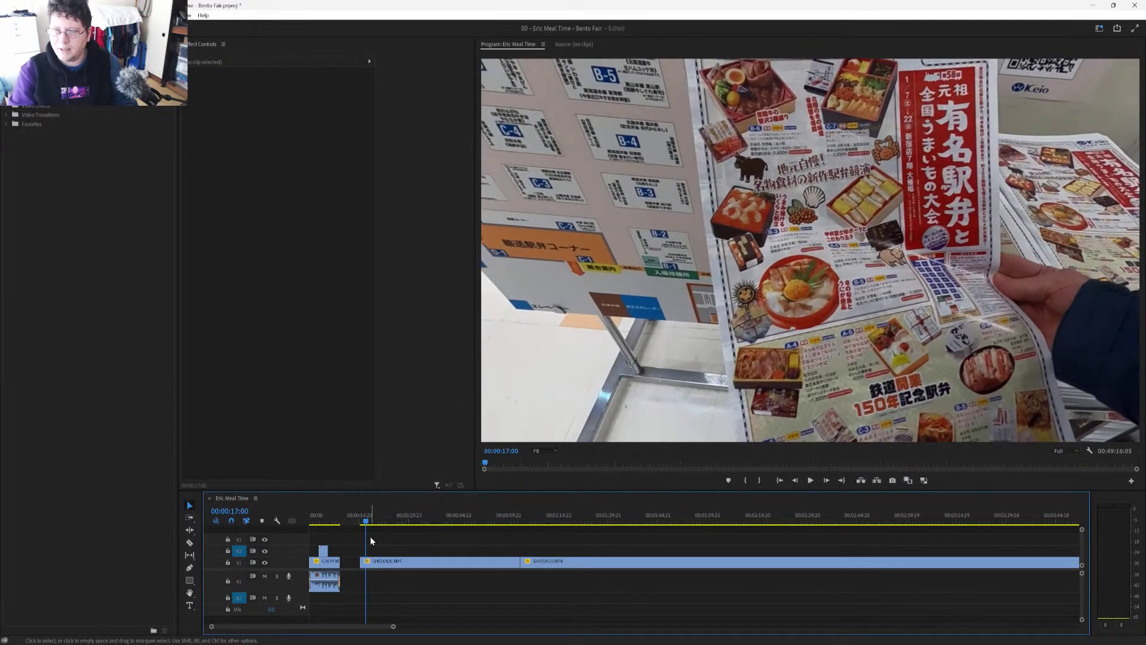
key(ctrl+k)
scroll(364, 562, up, 3)
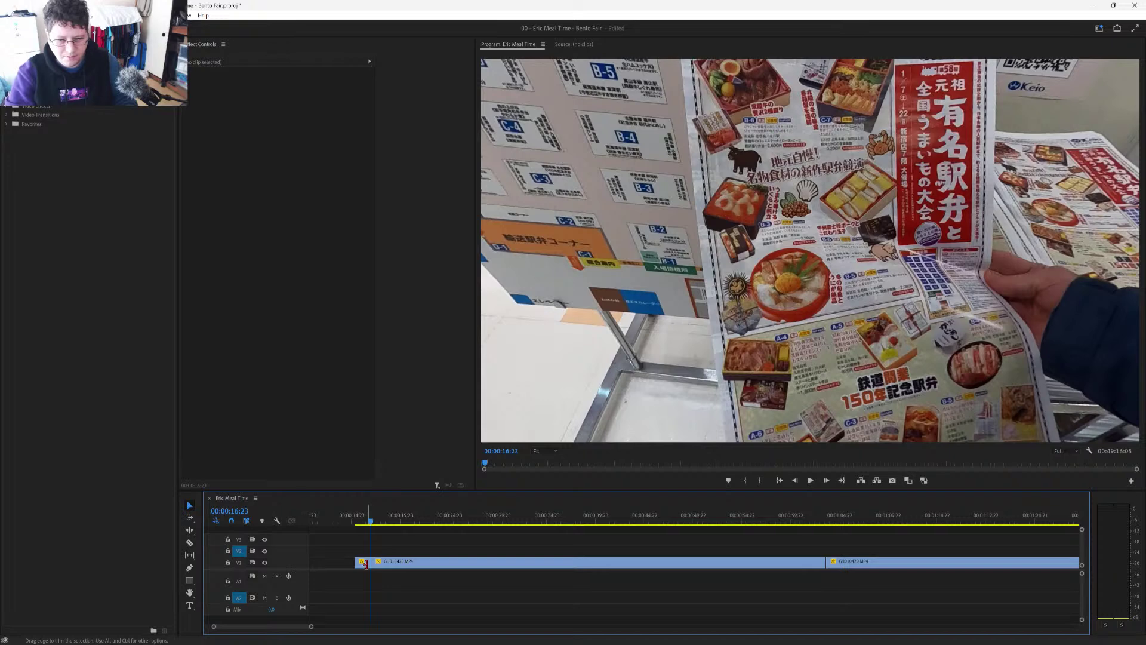
key(ctrl+z)
Step: Split the flyer clip at 00:00:17:15, move the short first piece against the end of the opening clip, and play it
key(Right)
key(space)
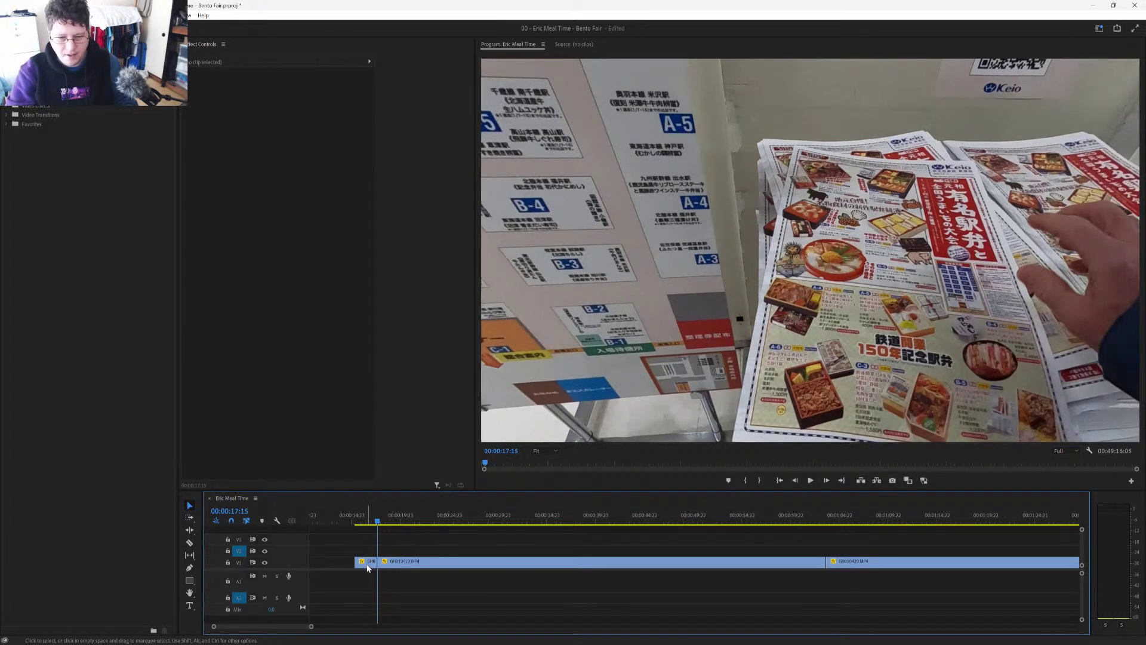
scroll(368, 568, left, 3)
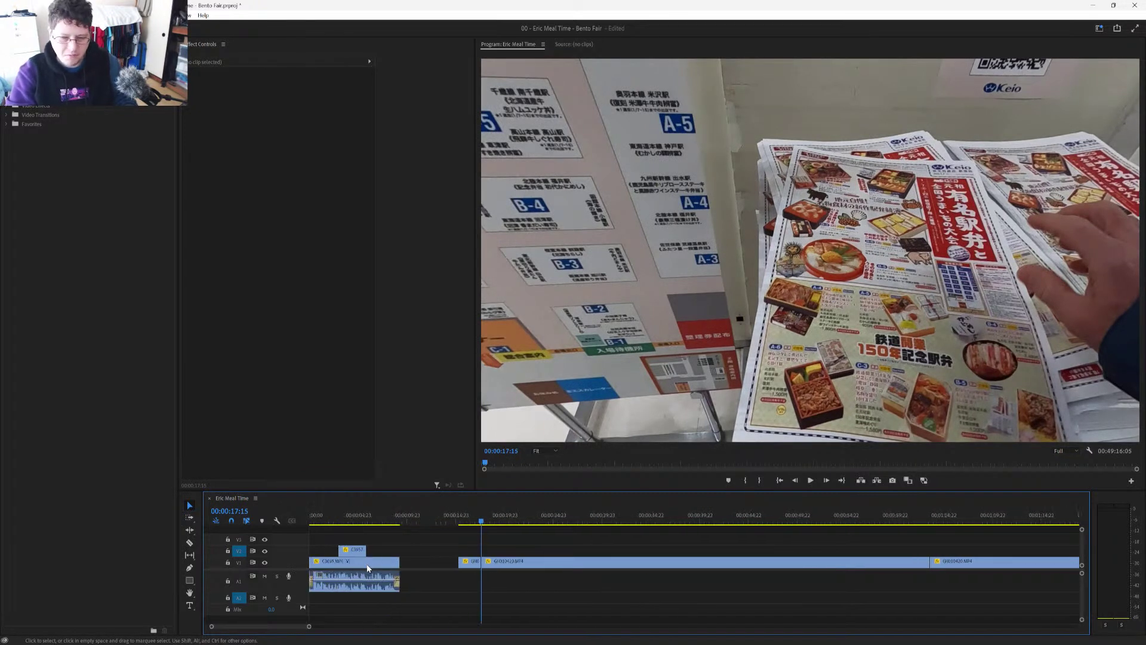
drag(467, 568, 409, 568)
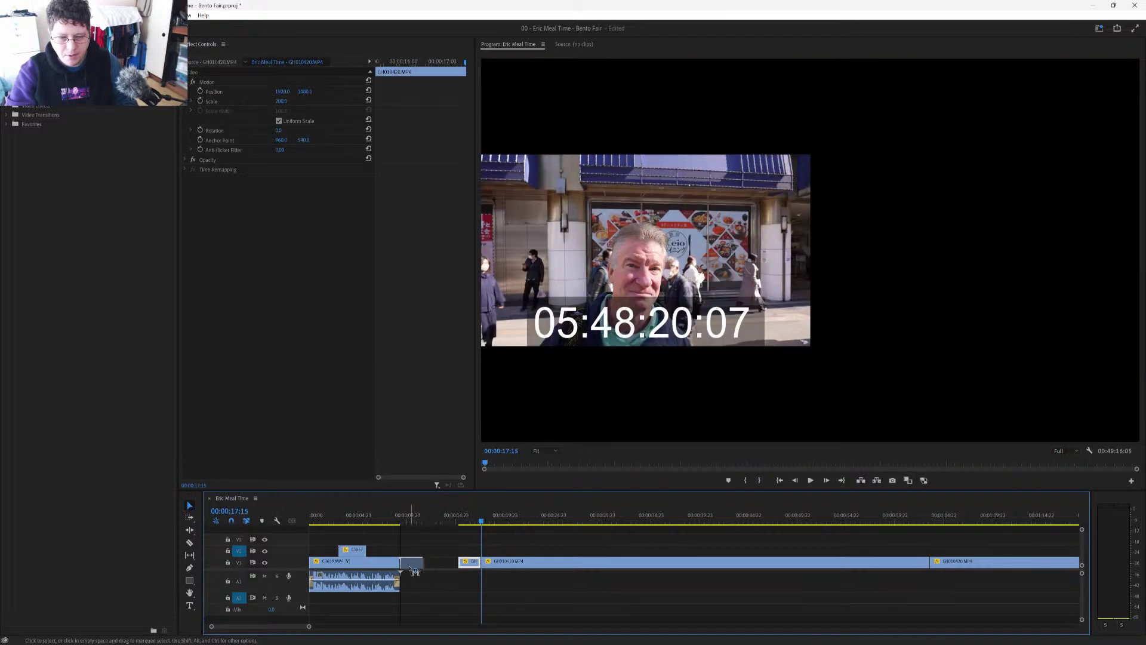
key(minus)
click(367, 520)
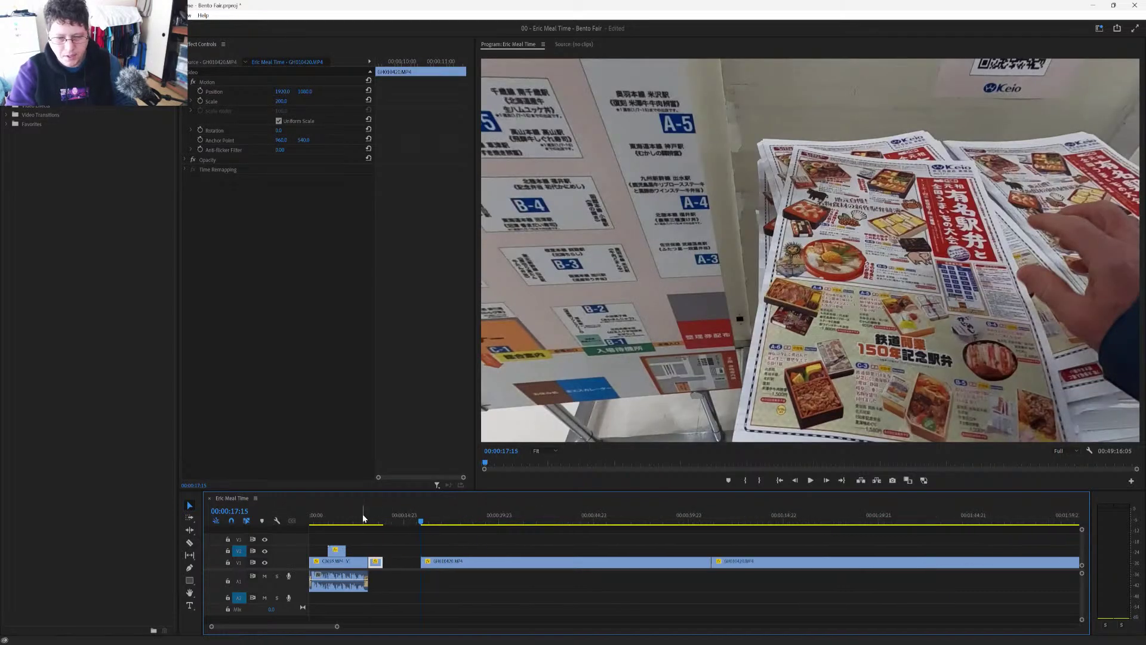
key(space)
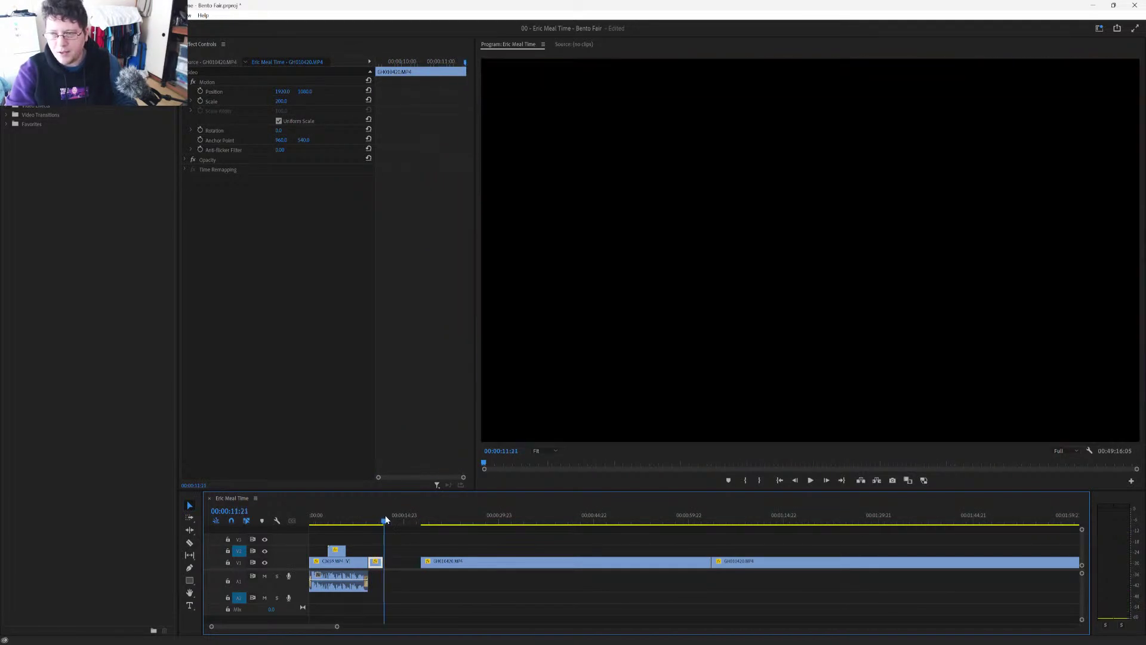
Step: Split the remaining flyer clip at 00:00:20:04 and 00:00:25:21 to isolate the shot of turning the flyer over
click(453, 522)
drag(452, 523, 438, 543)
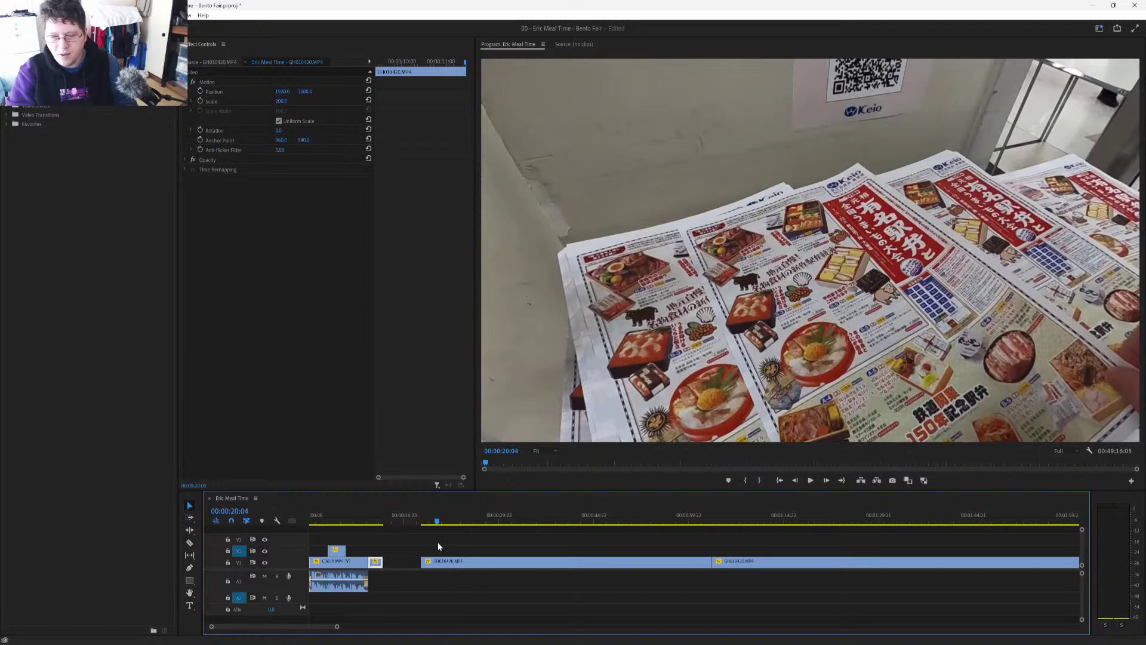
drag(437, 523, 473, 527)
key(ctrl+k)
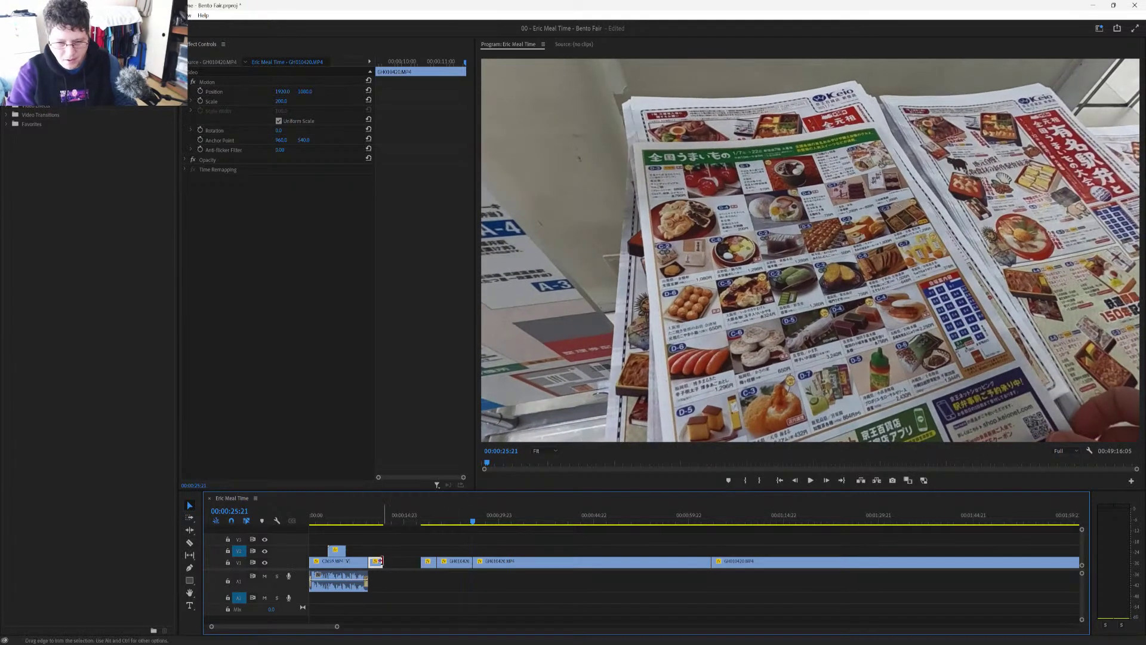
Step: Delete the two unwanted flyer pieces before 00:00:20:04 and move the isolated flyer shot against the end of the opening clip
drag(378, 565, 426, 568)
key(Delete)
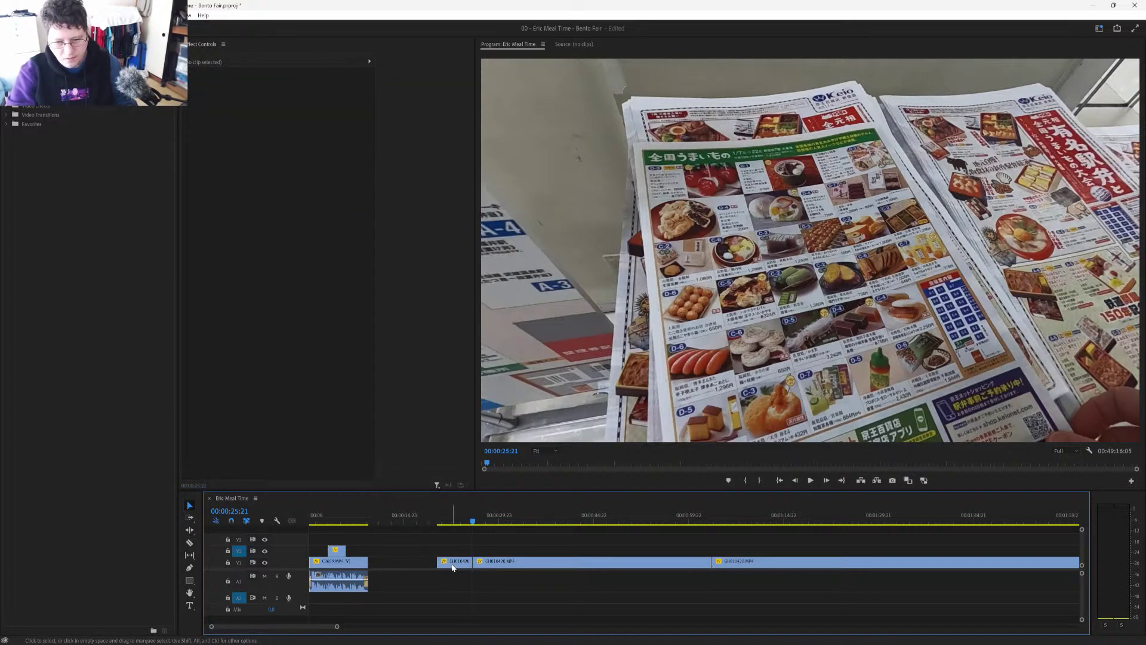
drag(452, 567, 387, 567)
Step: Ripple-delete the leftover flyer footage between 00:00:25:21 and the entrance queue shot
drag(368, 521, 728, 539)
click(660, 561)
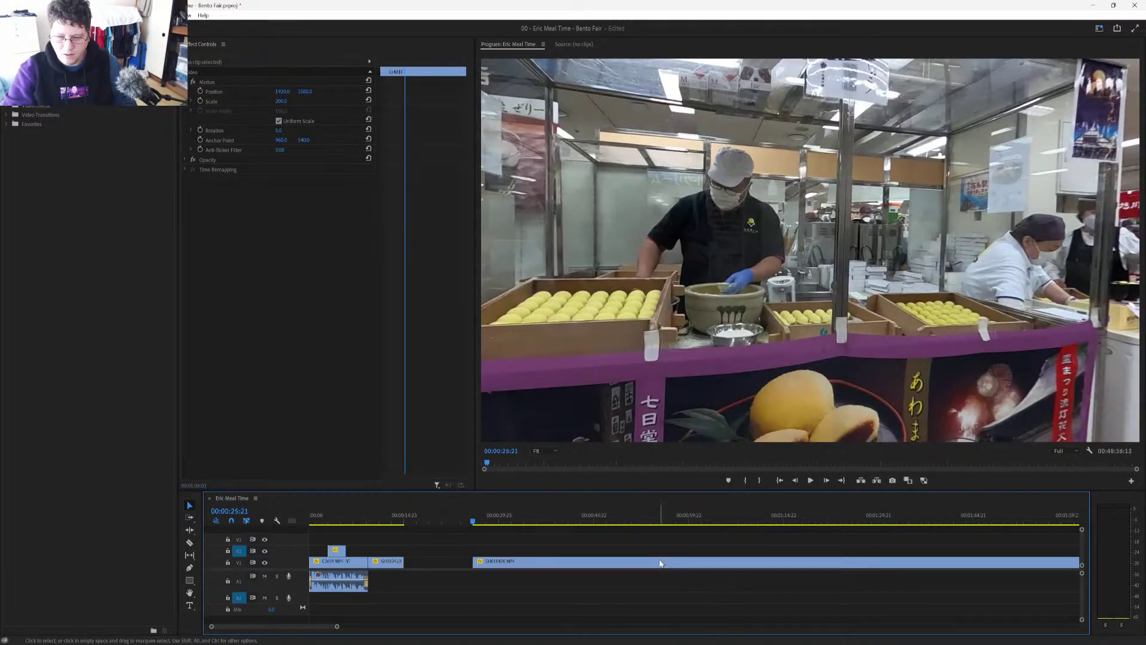
key(shift+Delete)
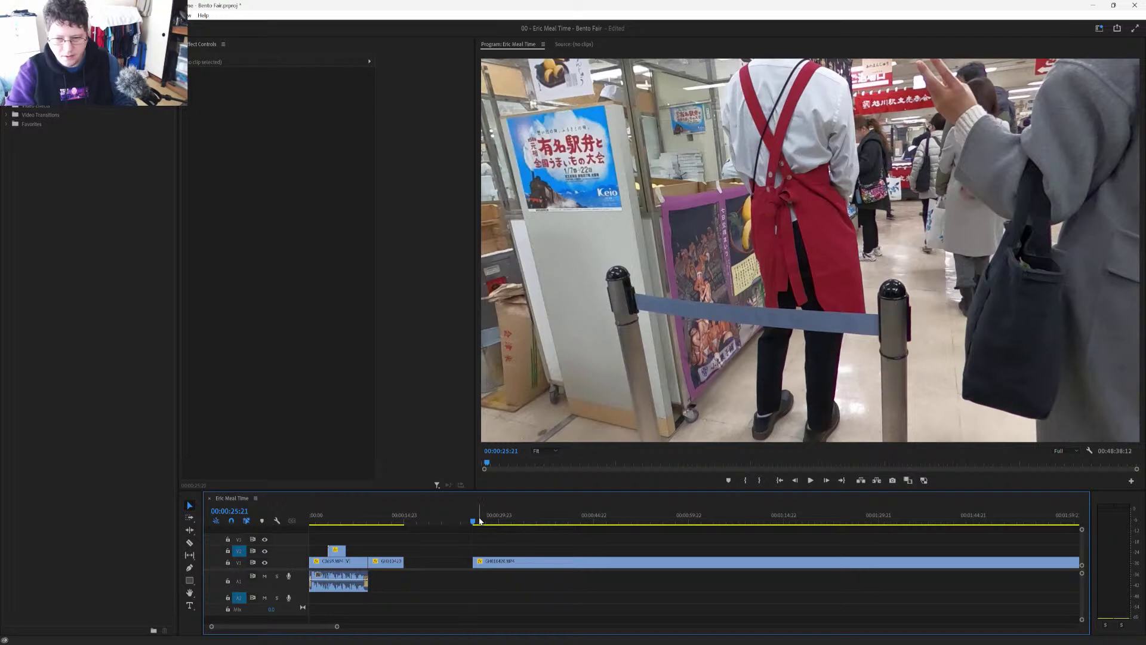
Step: Split the entrance queue clip at 00:00:31:03, move its first piece against the end of the flyer shot, and save the project
drag(473, 523, 506, 539)
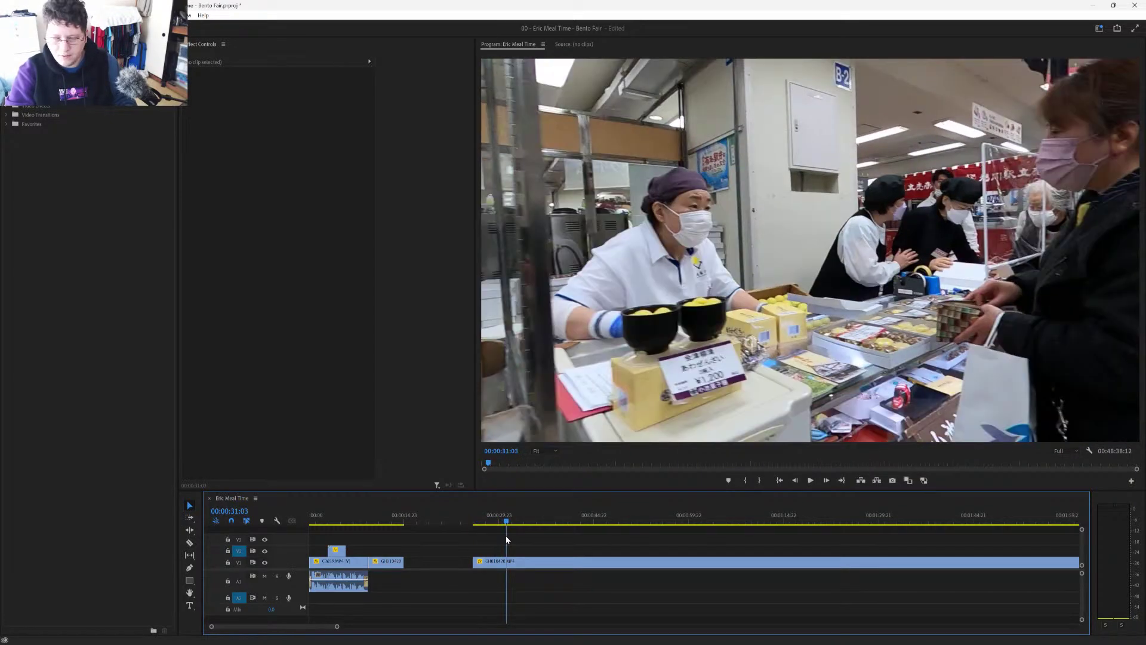
key(ctrl+k)
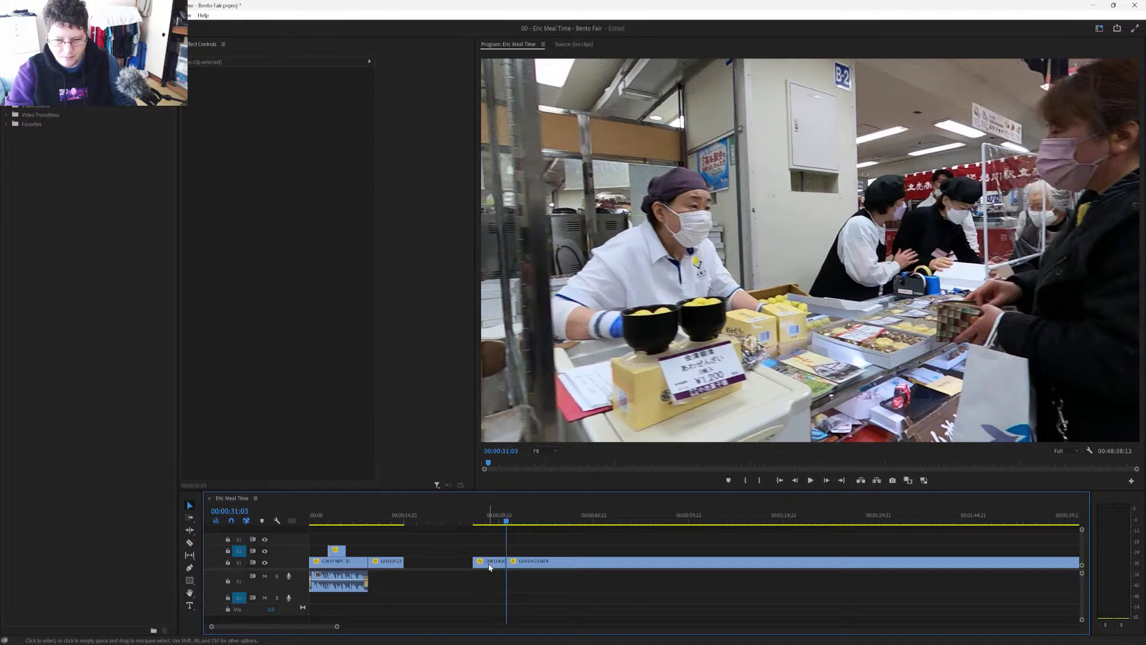
drag(490, 567, 423, 569)
scroll(425, 571, down, 2)
key(ctrl+s)
Step: Ripple-delete the V1 footage from 00:00:31:03 to the stacked bento boxes at about 00:00:48, and play back the following footage
key(minus)
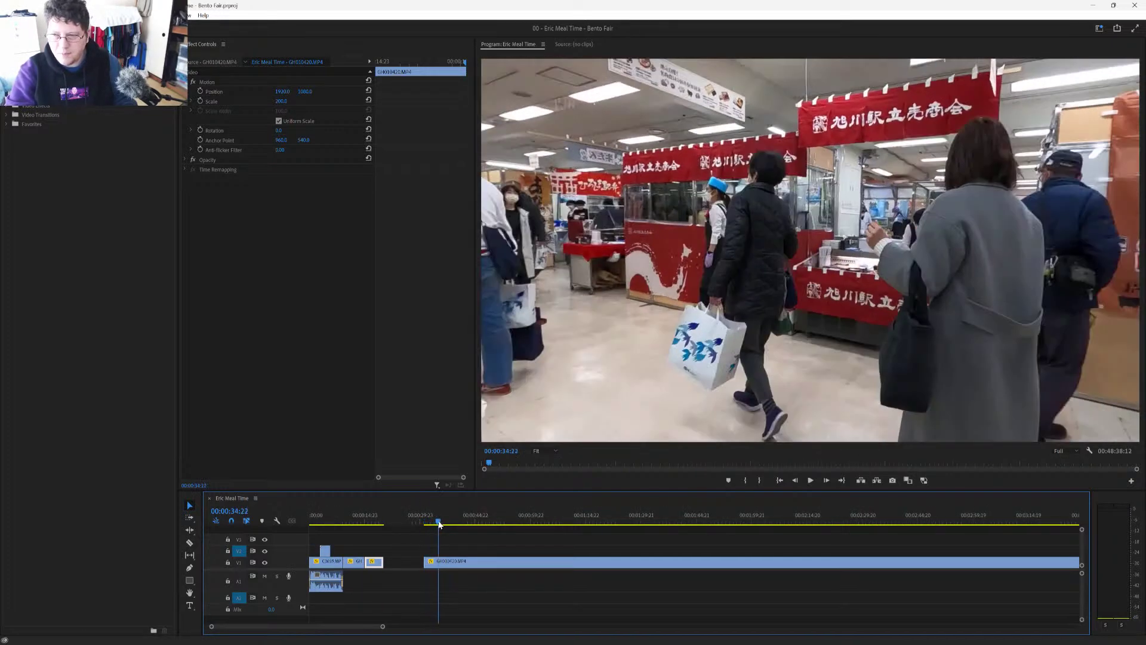
drag(438, 523, 489, 550)
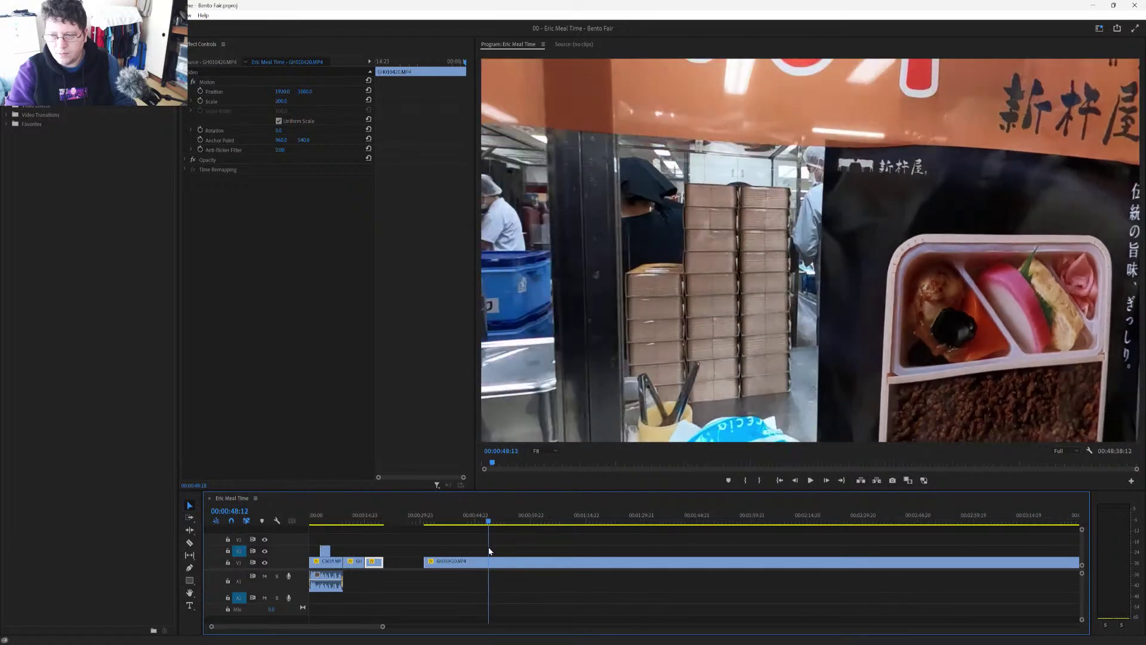
key(ctrl+shift+k)
click(472, 566)
key(shift+Delete)
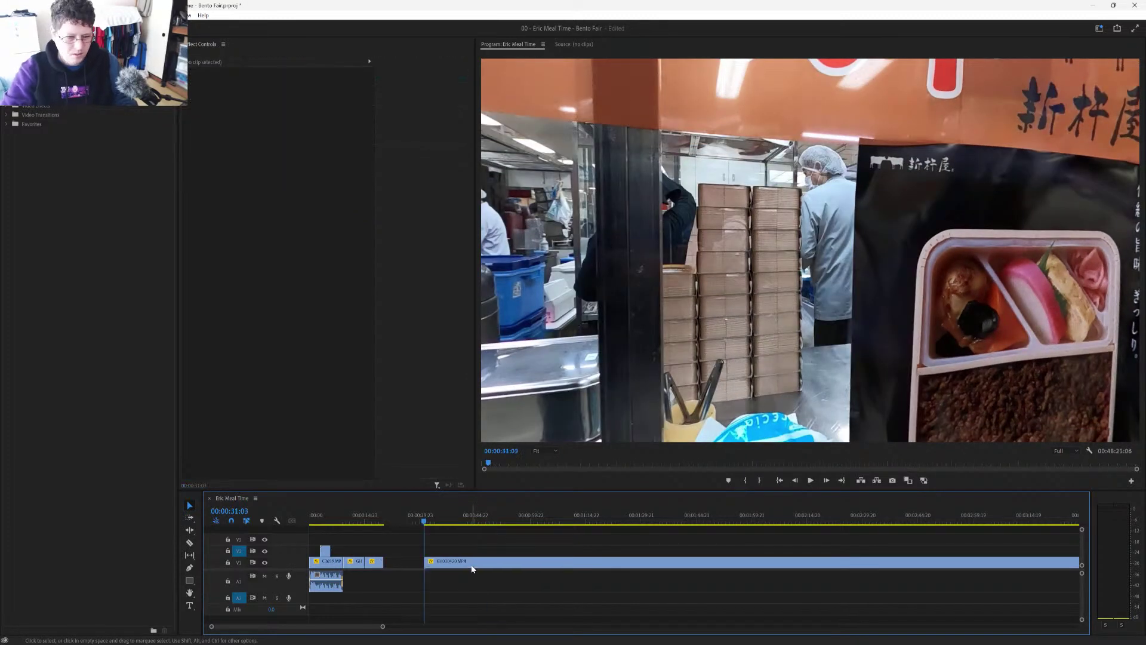
key(space)
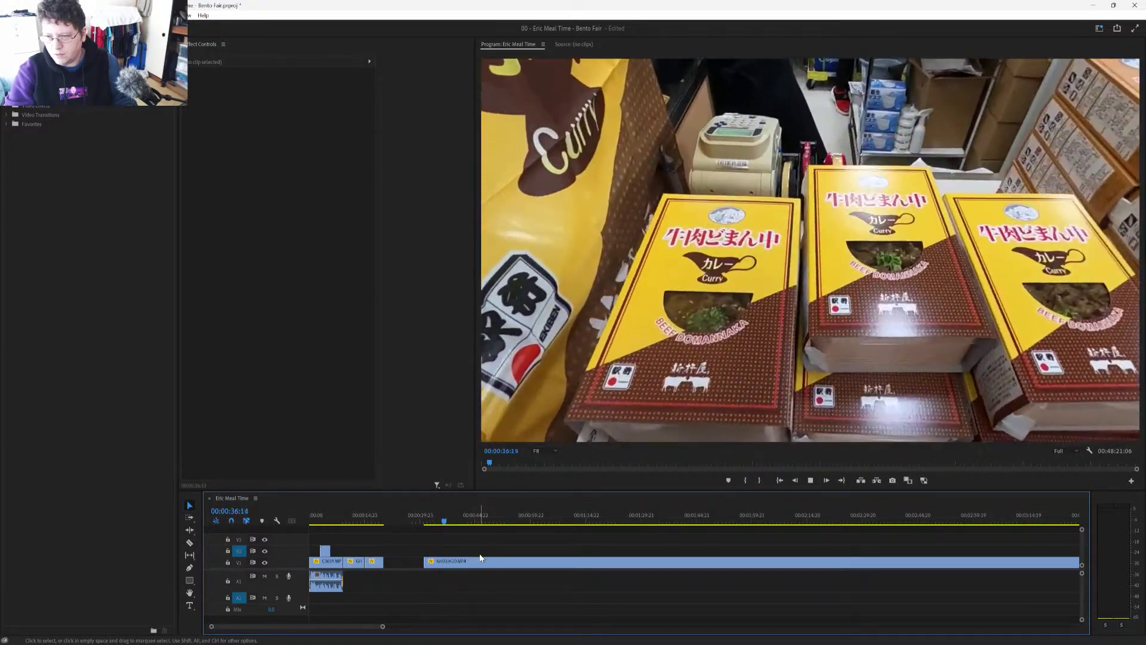
Step: Split off the curry bento shot at 00:00:38:12, move it against the assembled shots, and ripple-delete the footage up to 00:00:45:11
key(space)
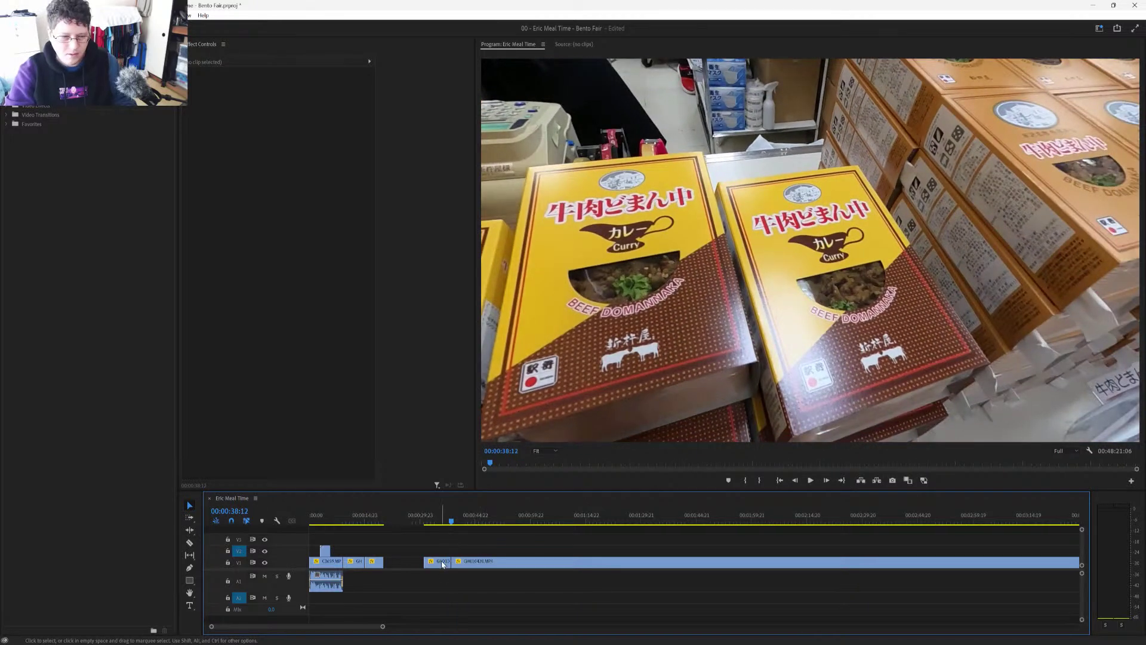
drag(443, 564, 402, 564)
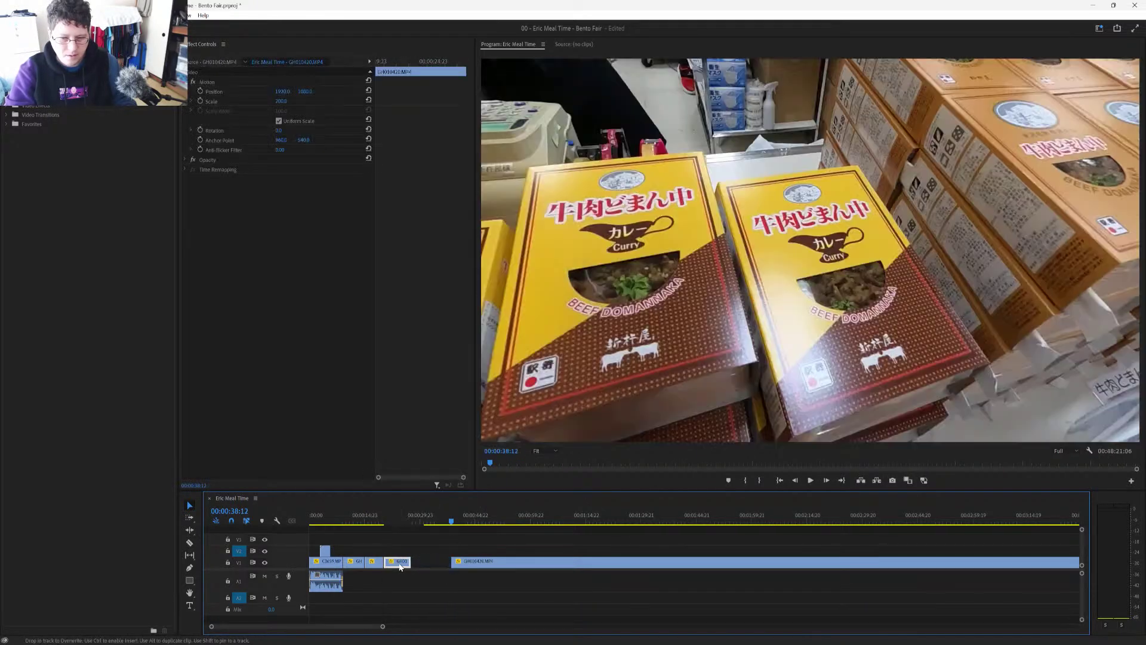
drag(452, 523, 477, 538)
key(ctrl+k)
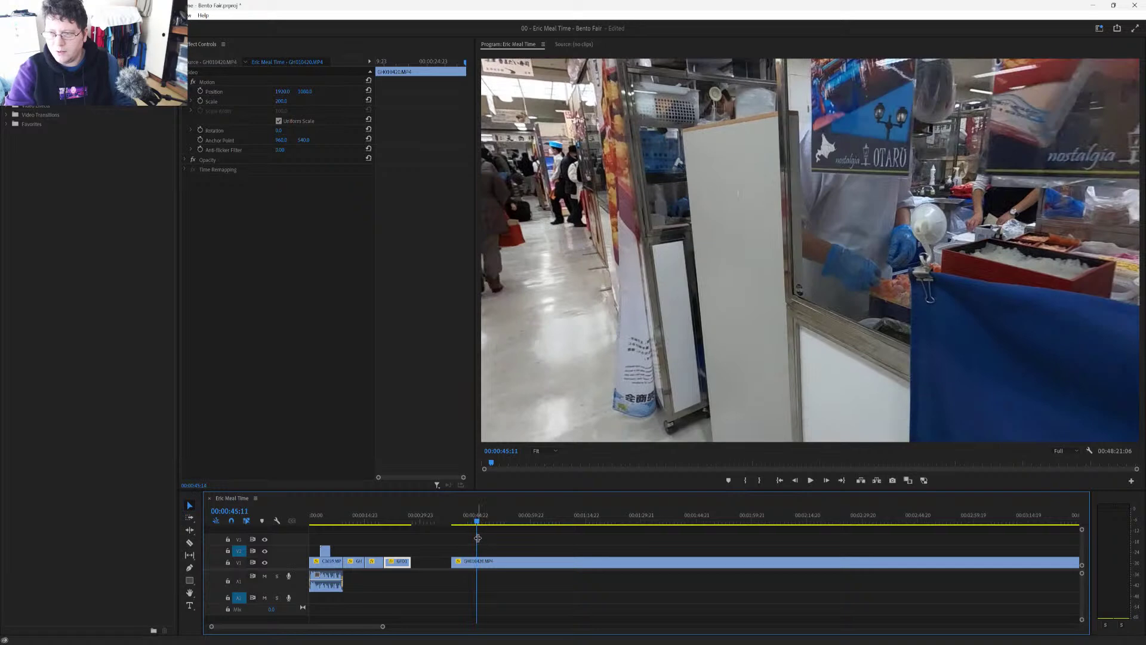
click(460, 562)
key(shift+Delete)
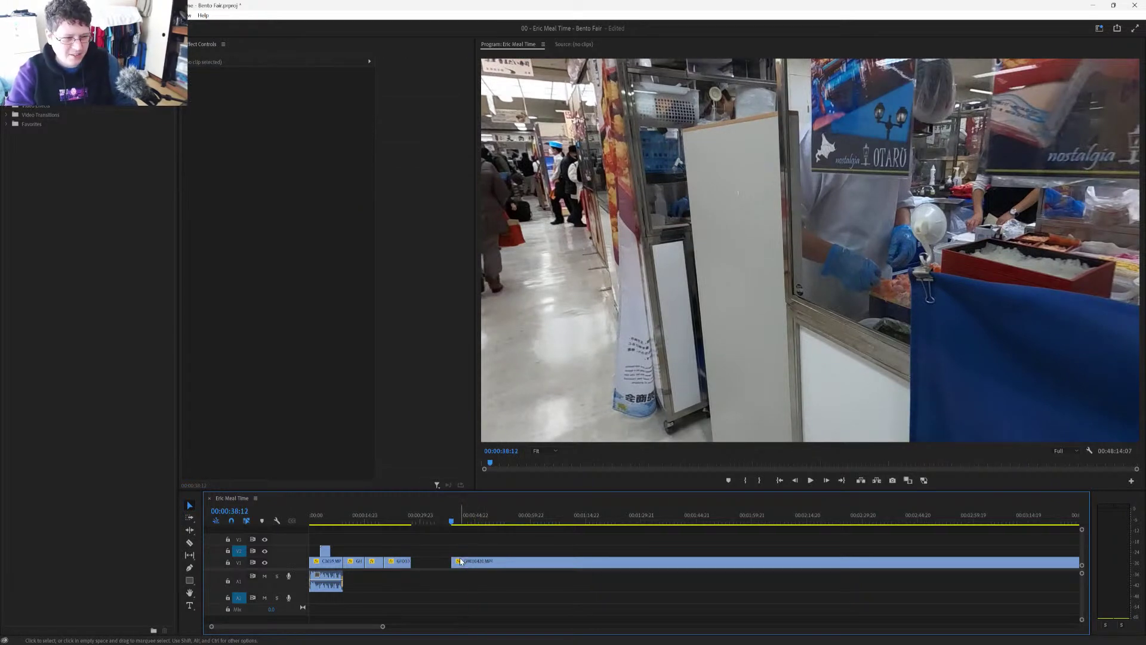
Step: Split the footage at 00:00:42:04 and move the salmon bento preparation shot against the end of the curry bento shot
key(space)
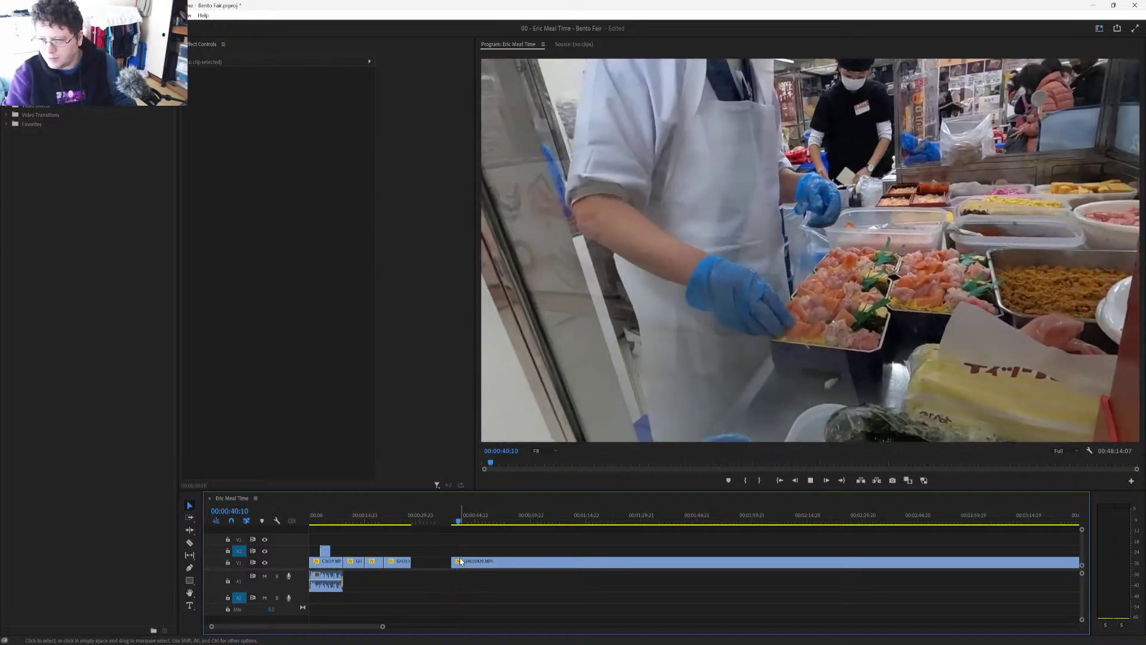
key(space)
key(ctrl+k)
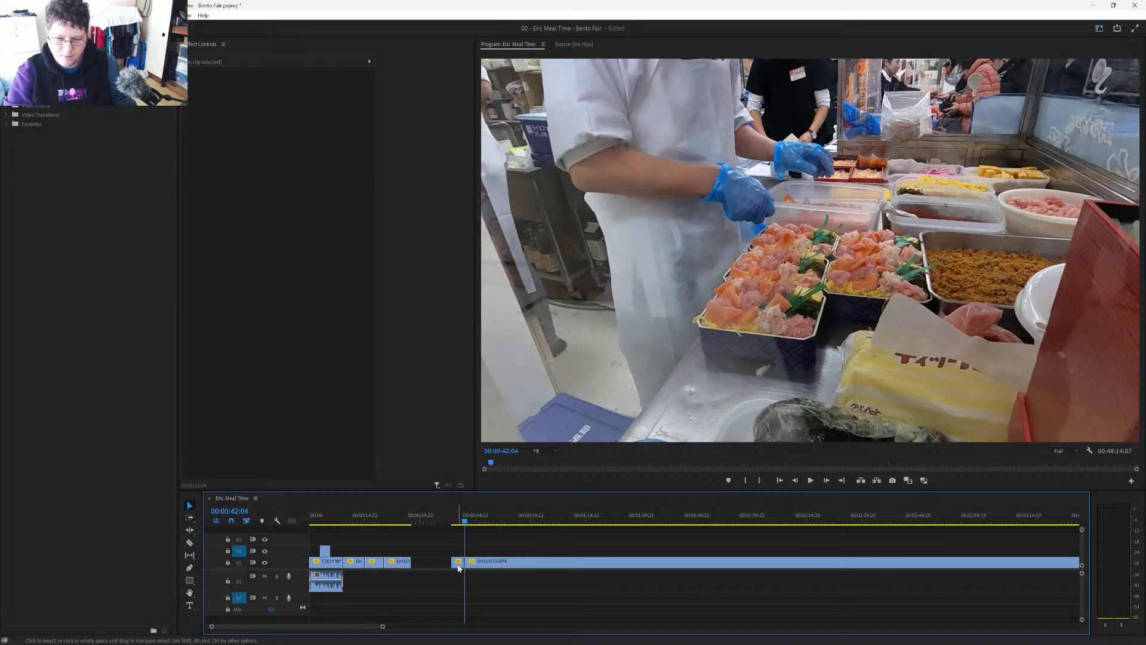
drag(452, 567, 418, 564)
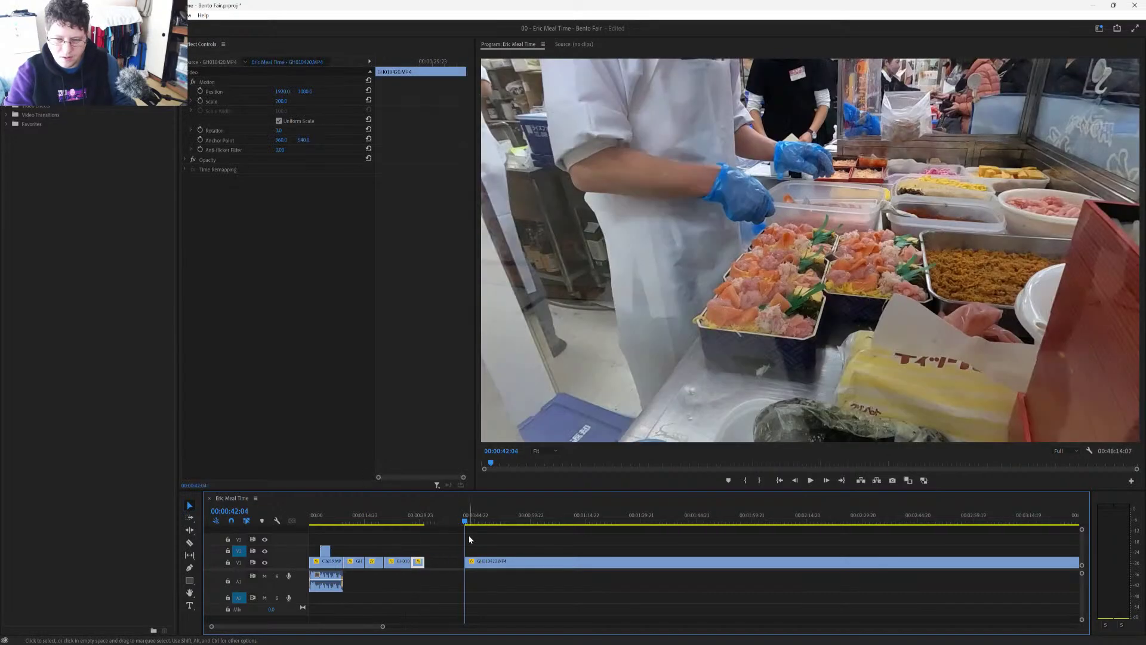
Step: Ripple-delete the footage from 00:00:42:04 up to the blue-draped counter at 00:00:48:23
drag(469, 525, 490, 536)
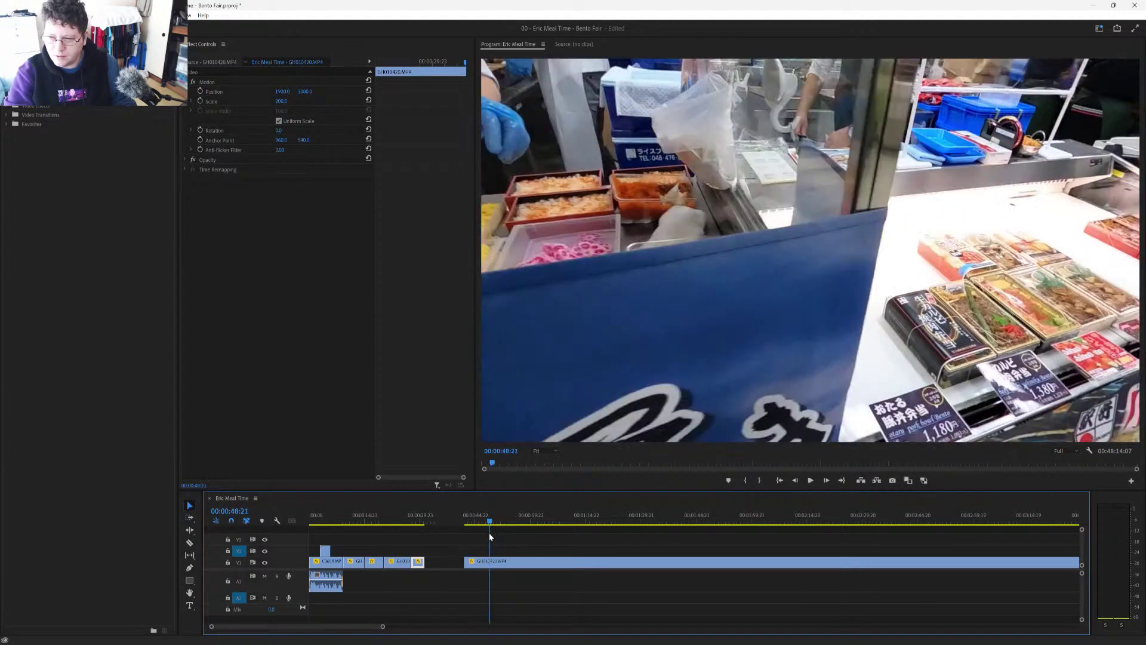
key(ctrl+k)
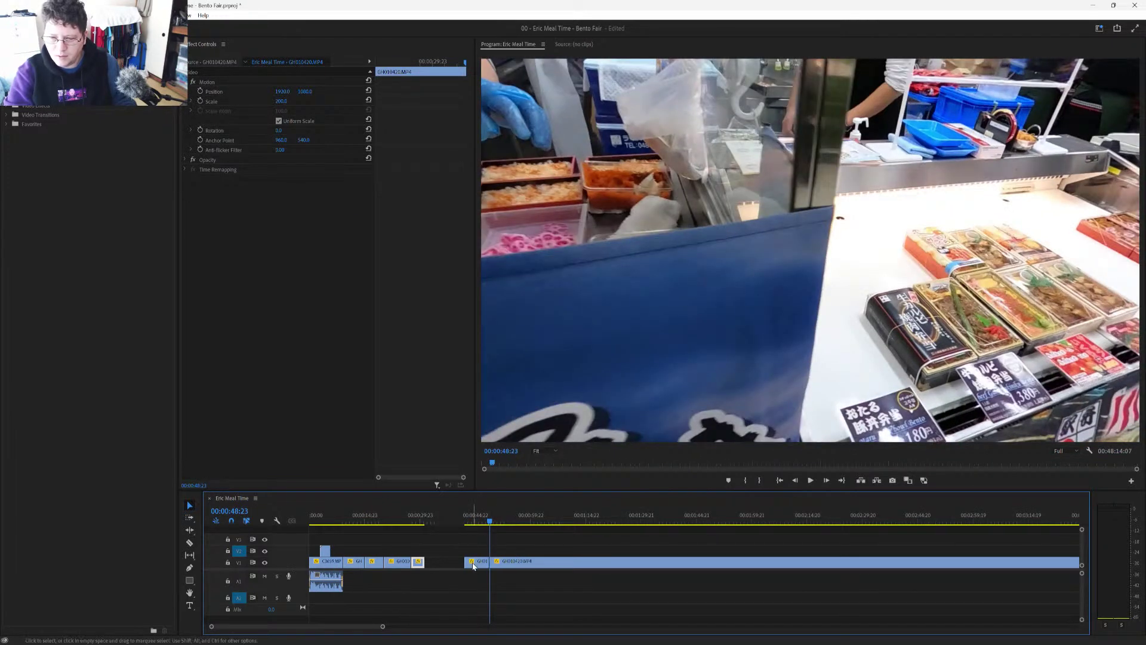
key(q)
Step: Play back the display case footage and ripple-delete it from 00:00:42:04 to 00:00:51:18
key(space)
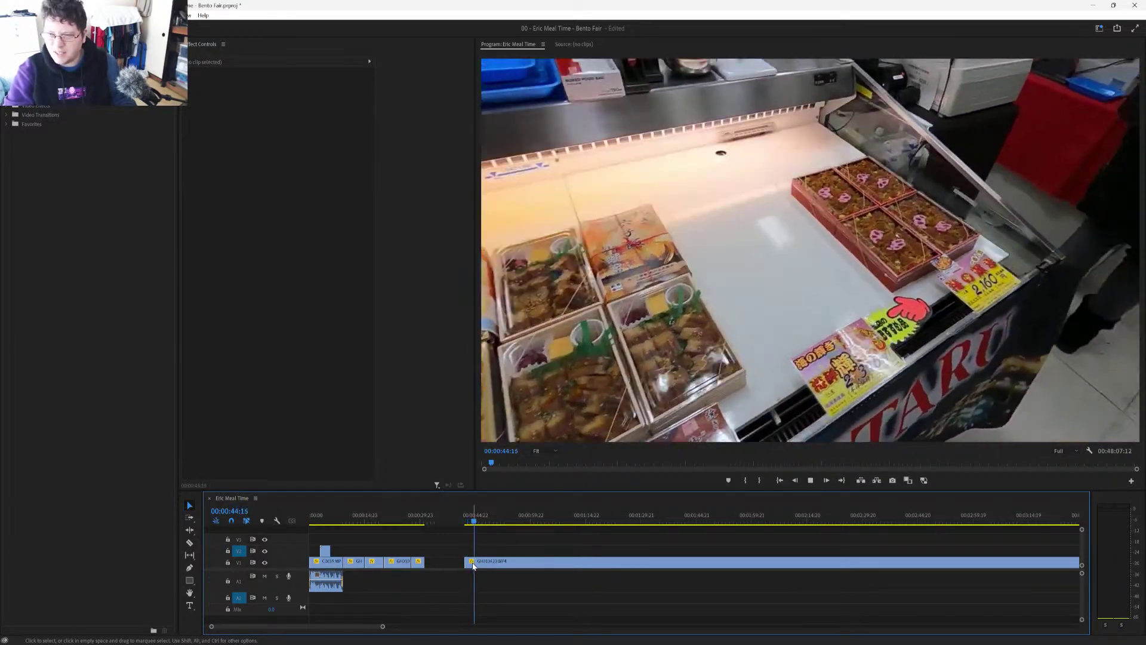
key(space)
drag(475, 524, 466, 555)
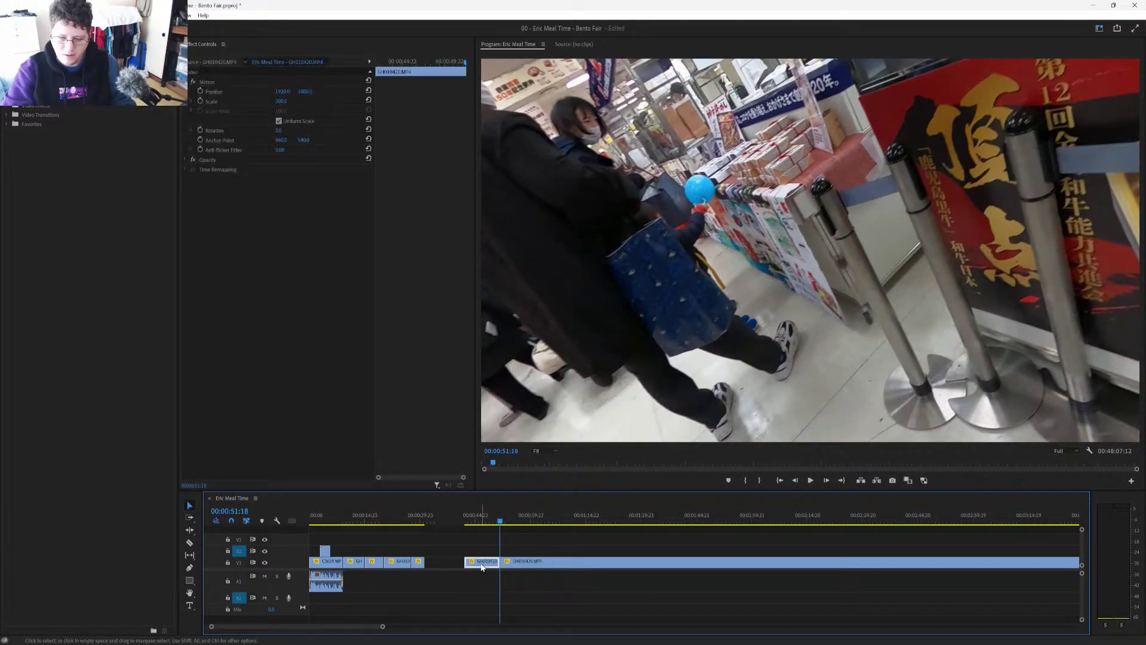
Step: Split the grilled meat tray footage at 00:00:46:01 and move its first piece against the end of the salmon bento shot
key(space)
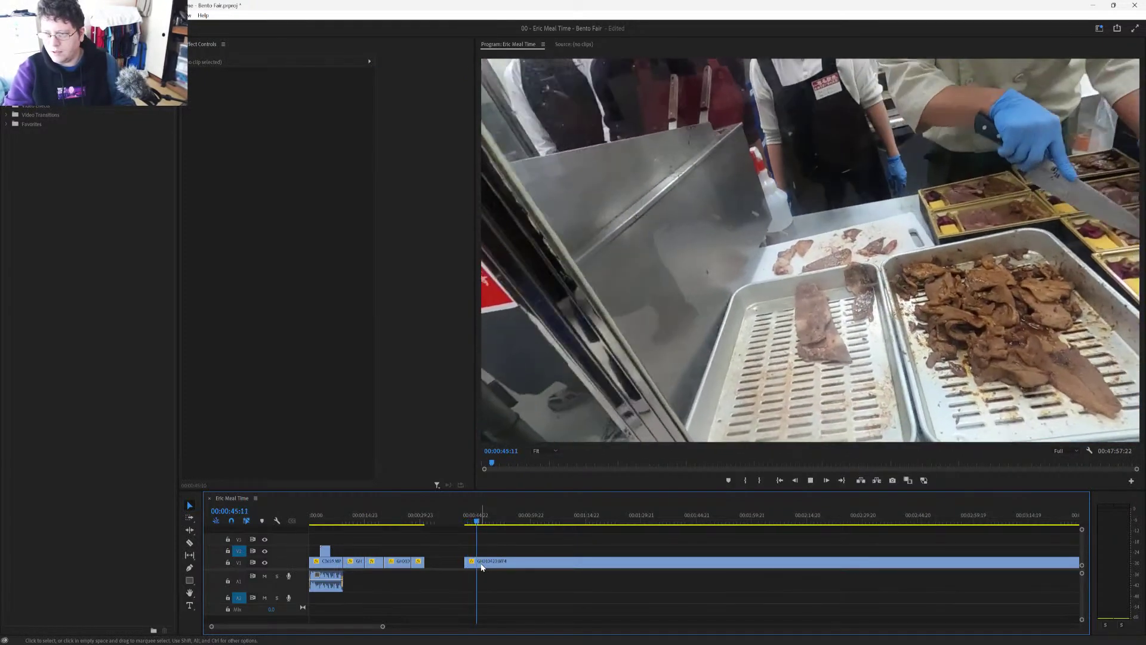
key(space)
key(ctrl+k)
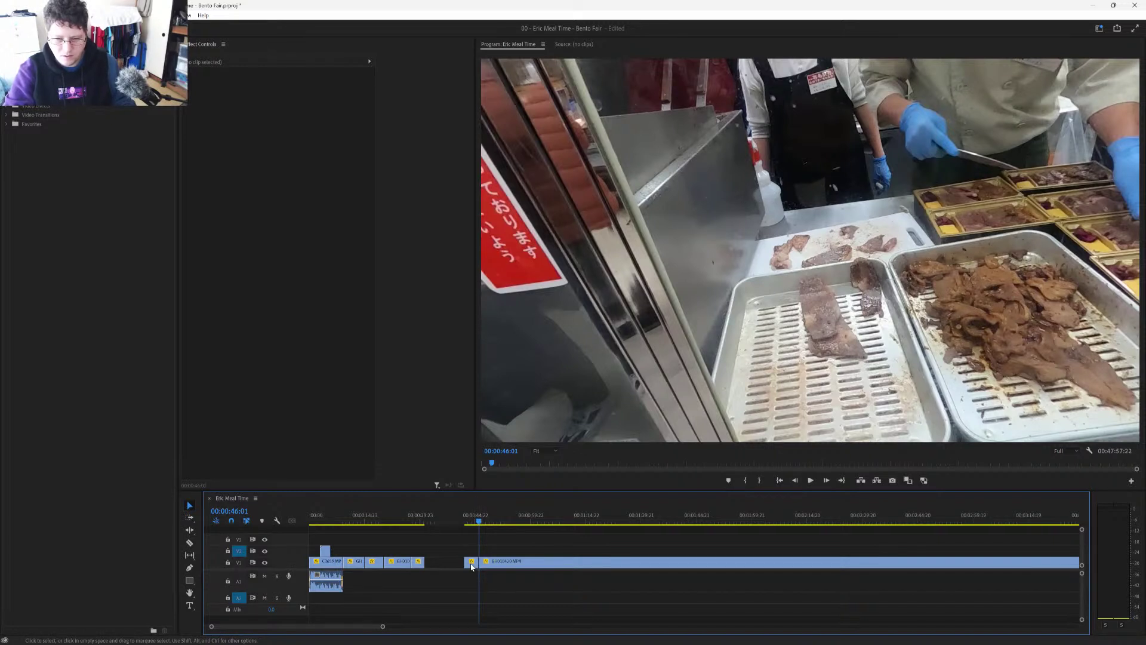
scroll(463, 567, up, 2)
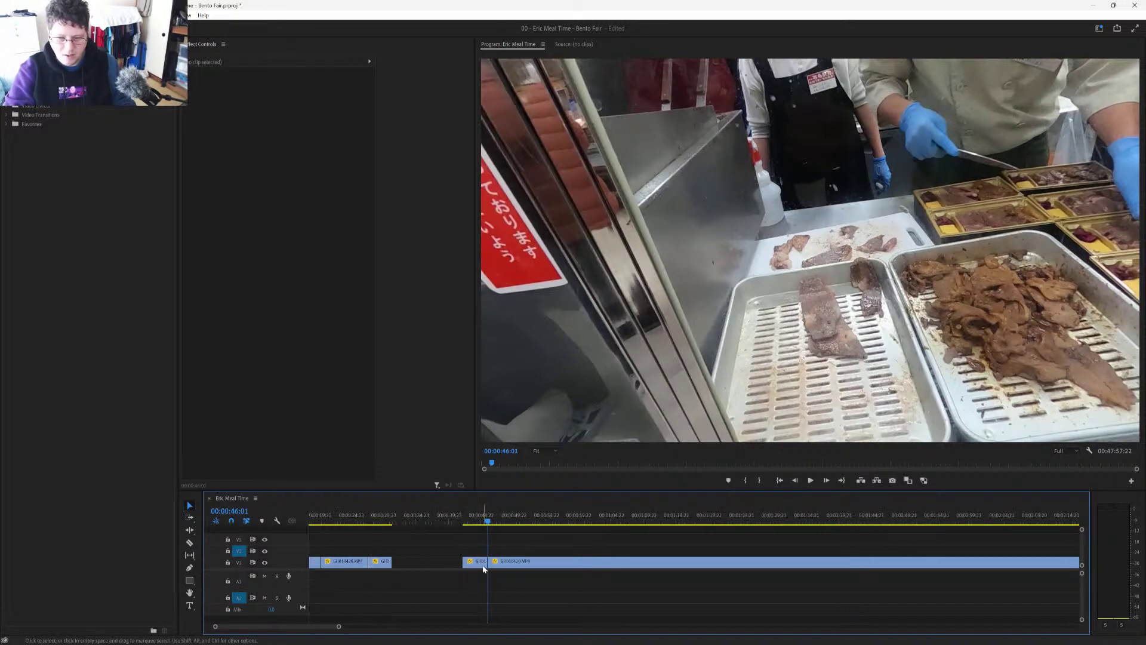
drag(484, 568, 413, 565)
Step: Ripple-delete the footage from 00:00:46:01 to 00:00:51:12, and move the following meat-cutting shot ending at 00:00:50:04 against the assembled shots
drag(493, 521, 523, 538)
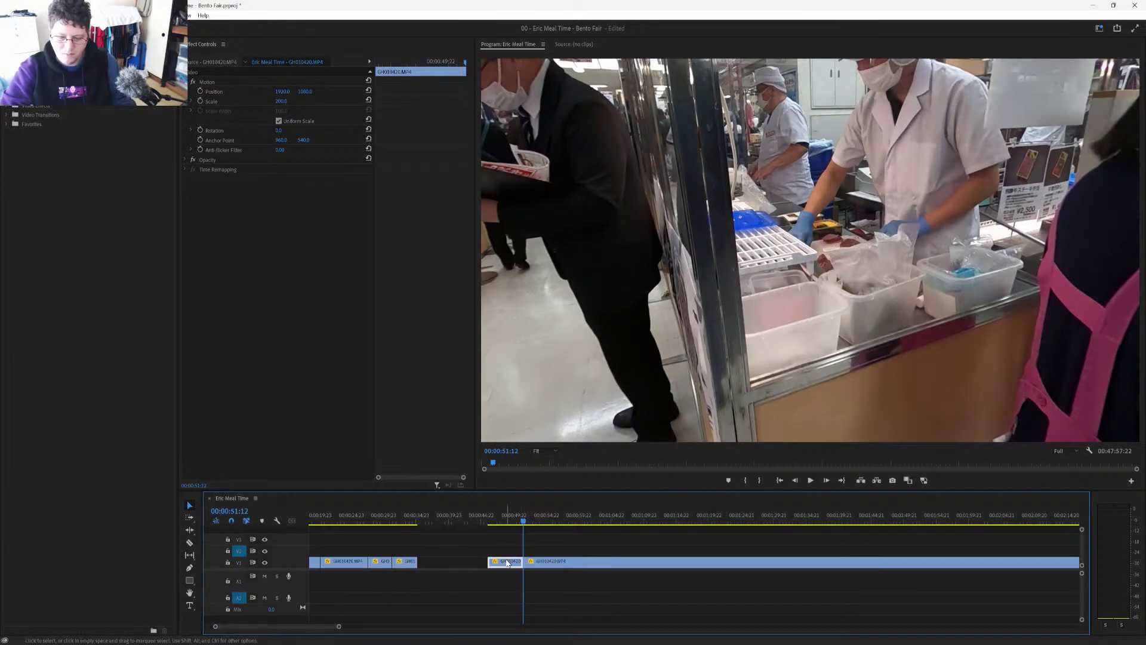
key(Up)
key(space)
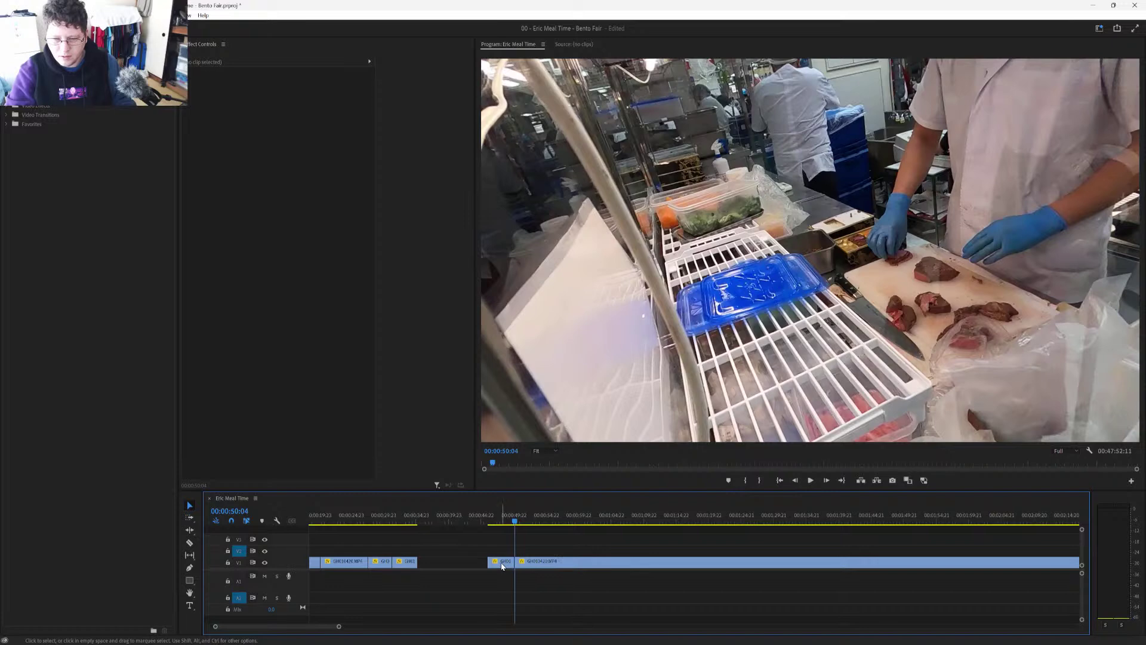
drag(502, 566, 434, 565)
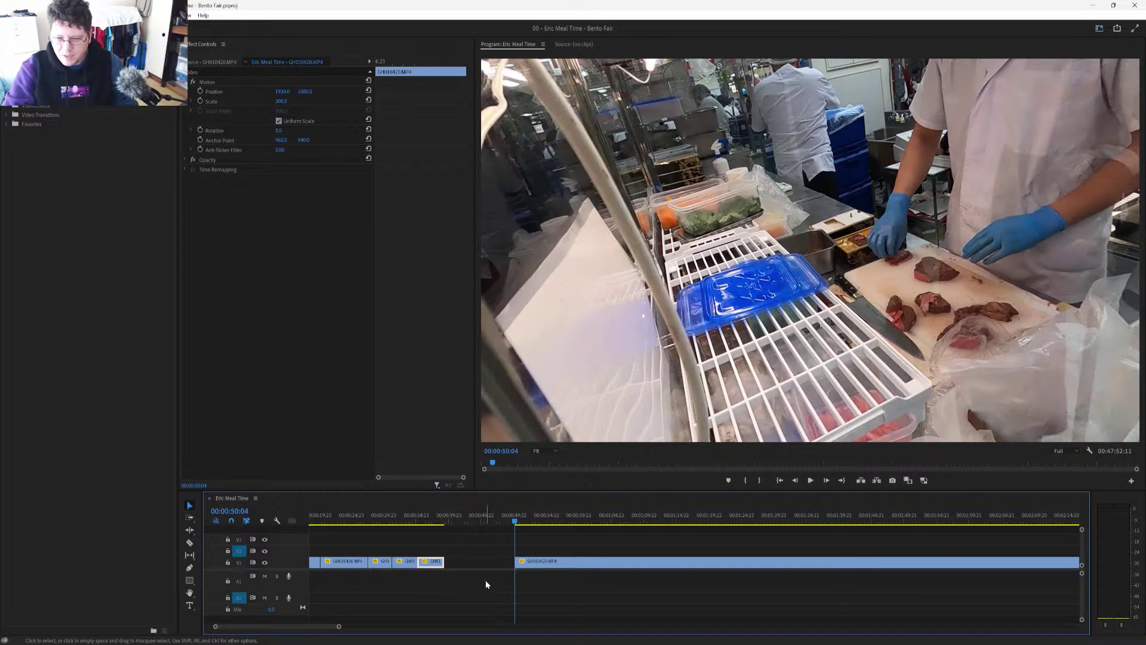
Step: Isolate the crab bento shot on the red tablecloth by splitting the footage at its start and at 00:01:08:03
scroll(486, 579, right, 2)
drag(465, 524, 559, 544)
key(space)
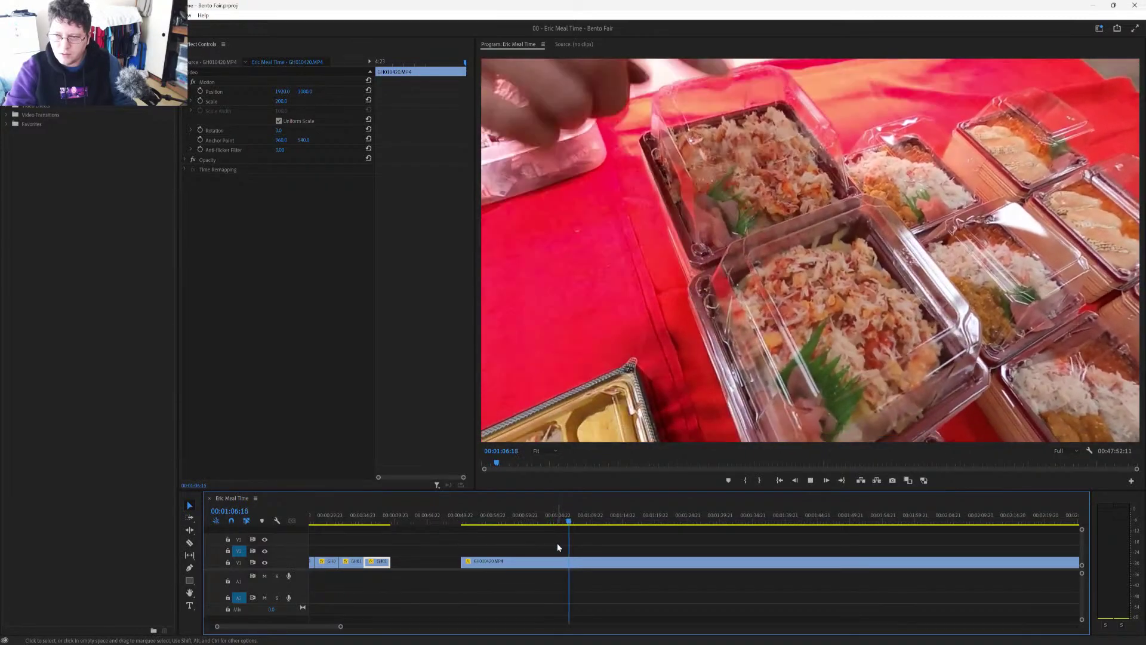
key(space)
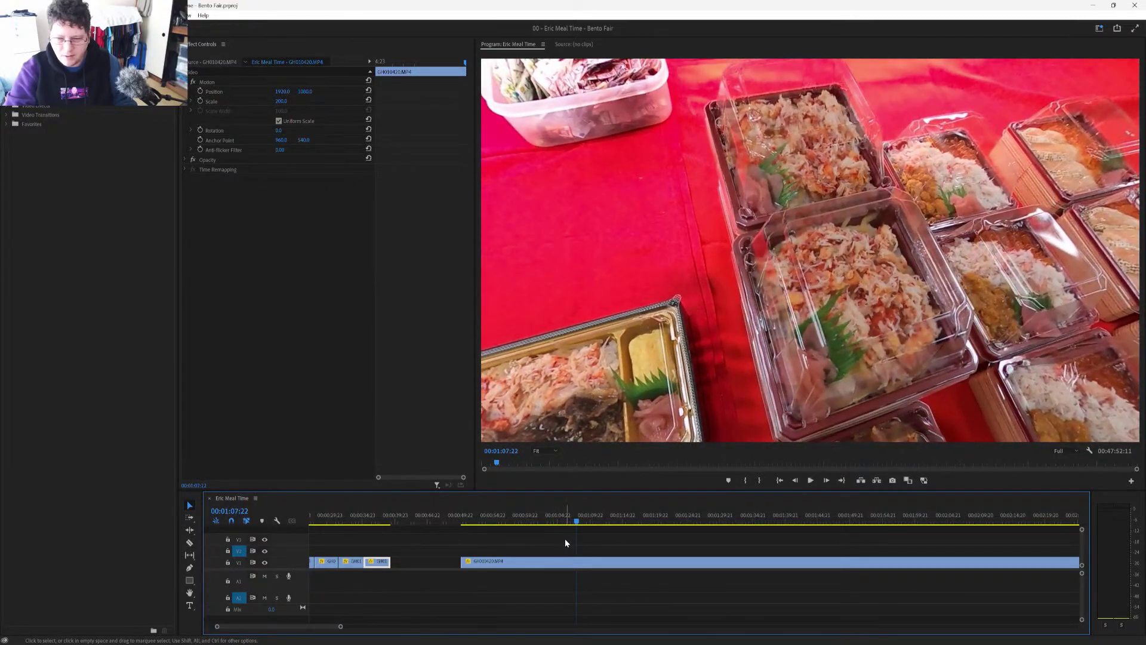
drag(579, 526, 545, 536)
key(ctrl+k)
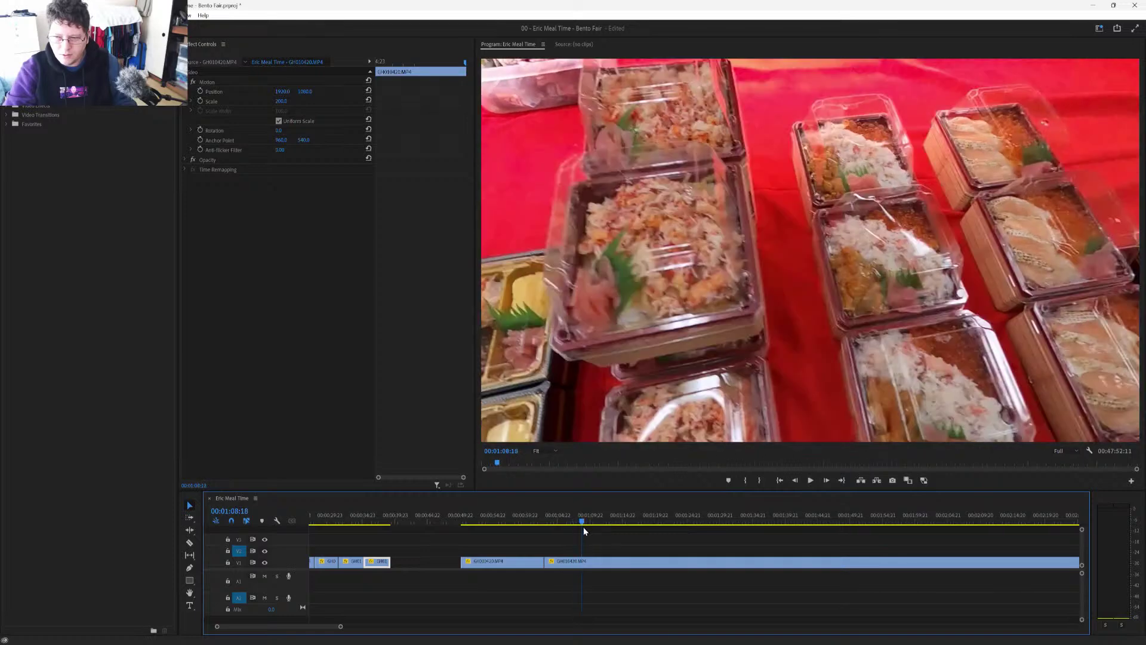
key(ctrl+k)
key(space)
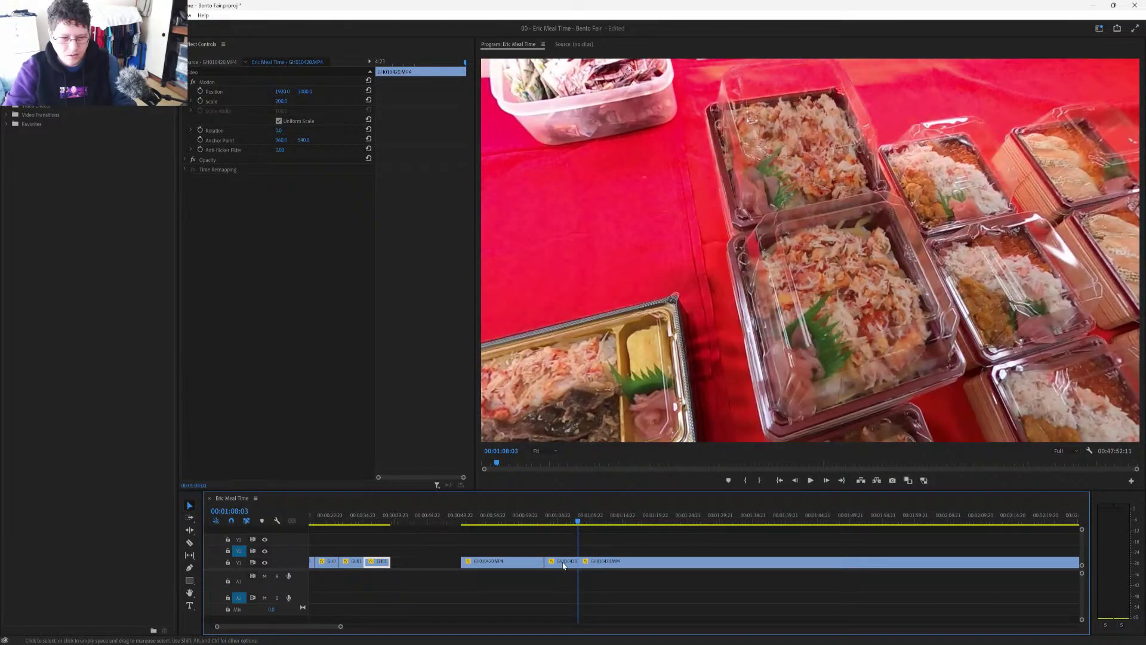
Step: Ripple-delete the leftover footage before the crab bento shot, move that shot against the assembled shots, and save the project
click(518, 562)
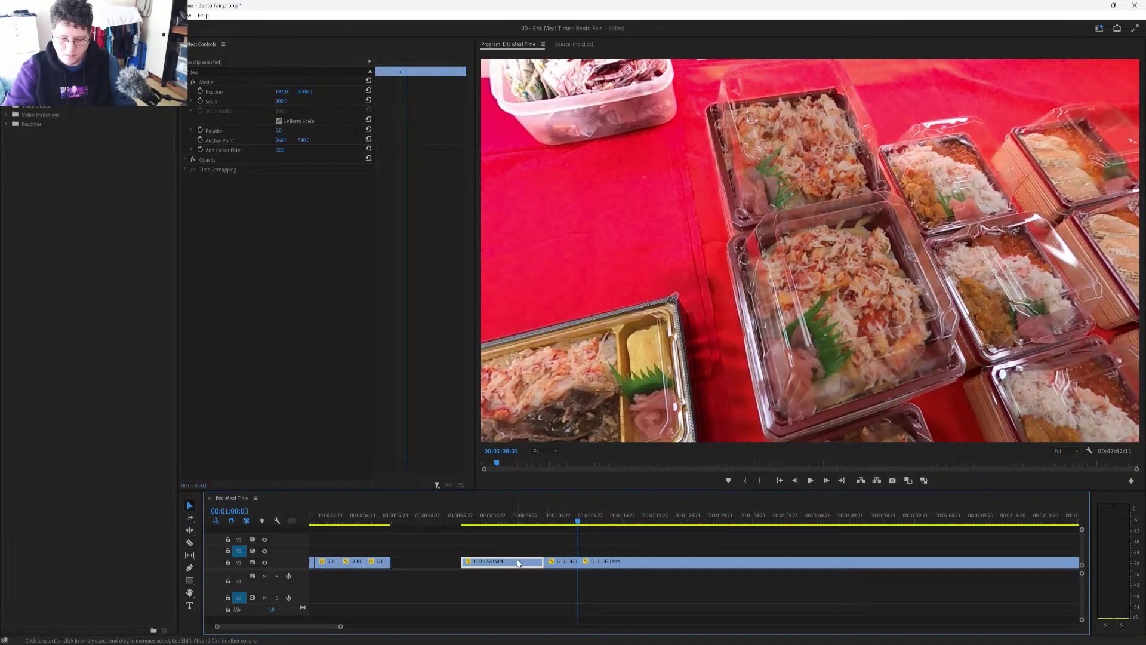
key(Up)
drag(485, 562, 430, 566)
scroll(431, 565, down, 2)
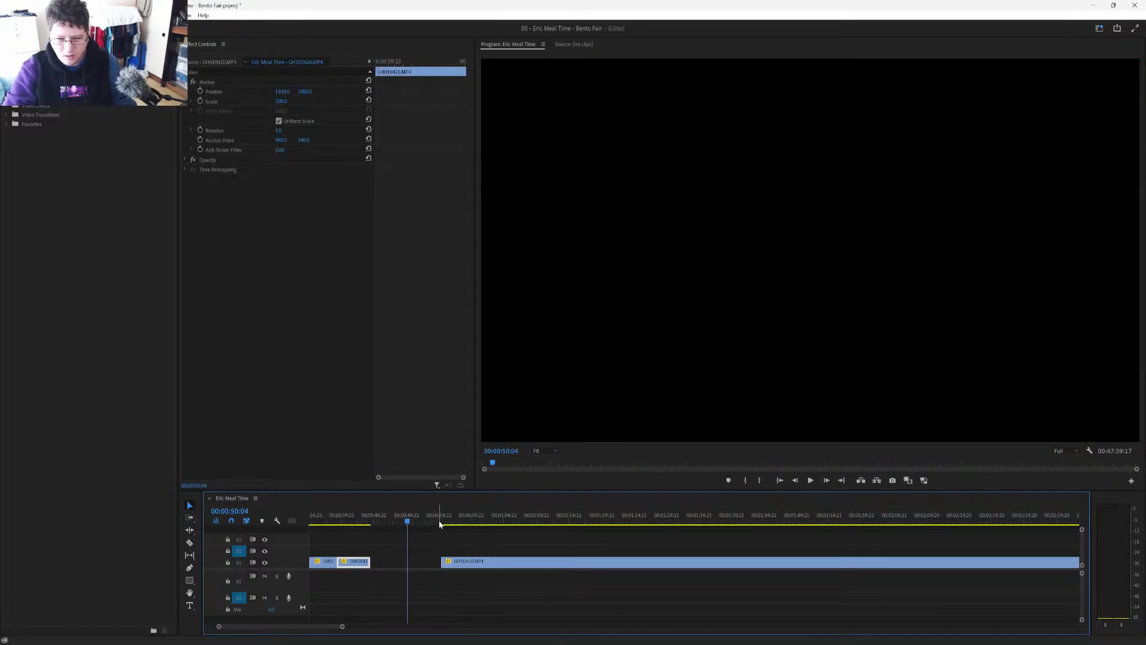
key(ctrl+s)
Step: Look over the whole sequence to judge how much raw footage remains after the assembled shots
scroll(468, 588, down, 5)
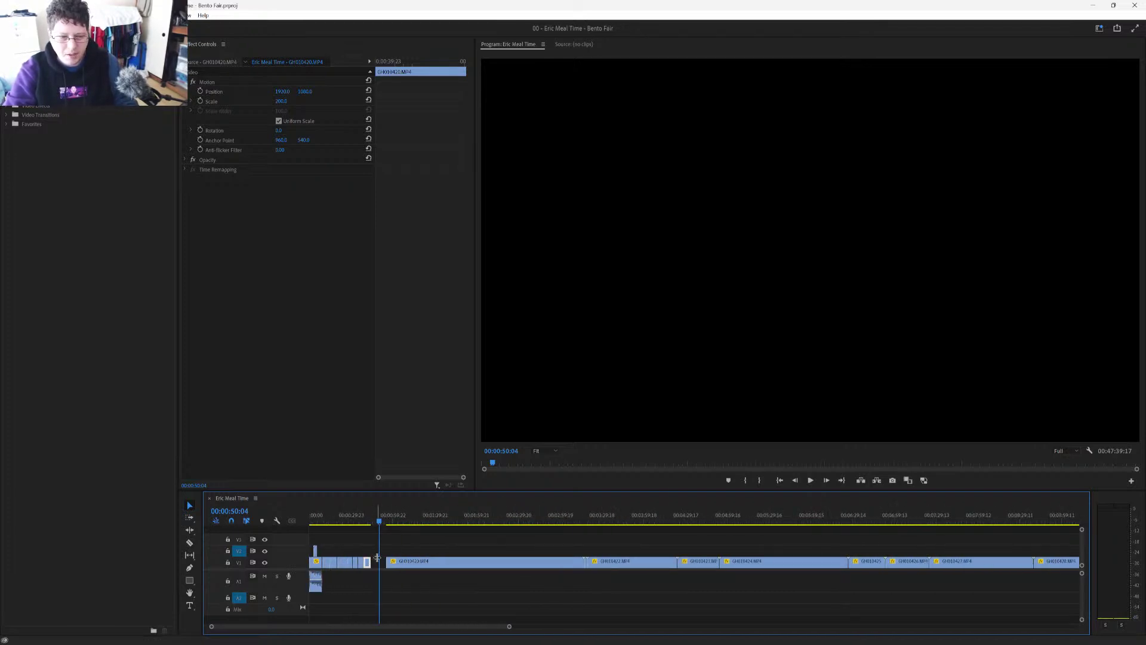
scroll(407, 556, down, 4)
scroll(407, 557, down, 2)
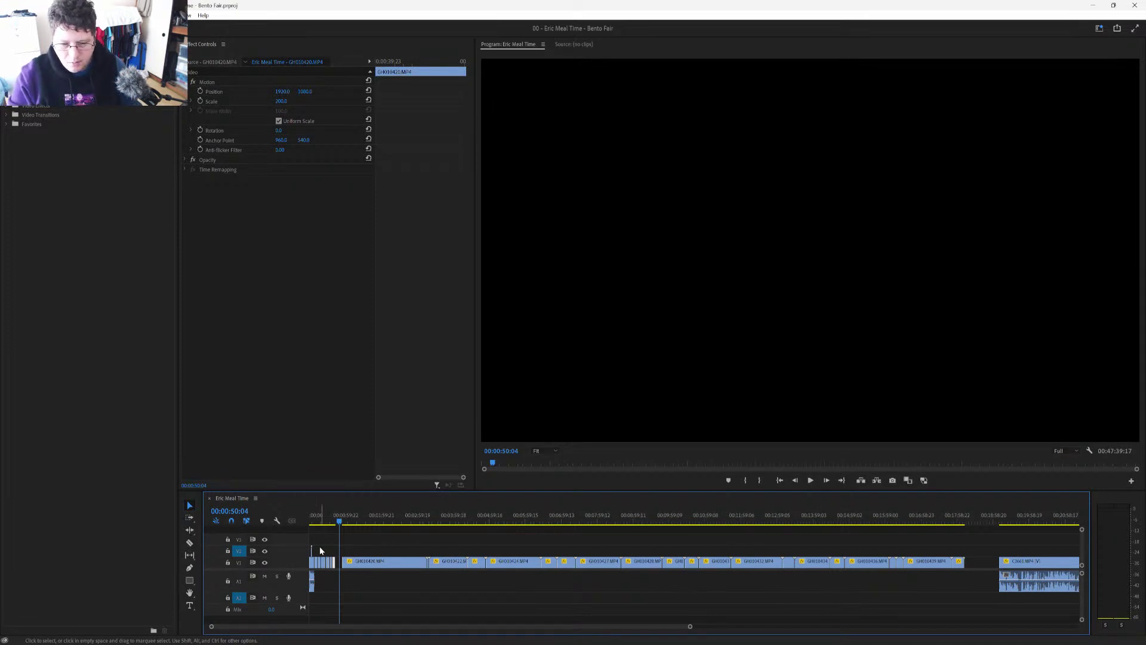
key(minus)
key(equal)
key(equal)
key(equal)
key(equal)
key(equal)
key(equal)
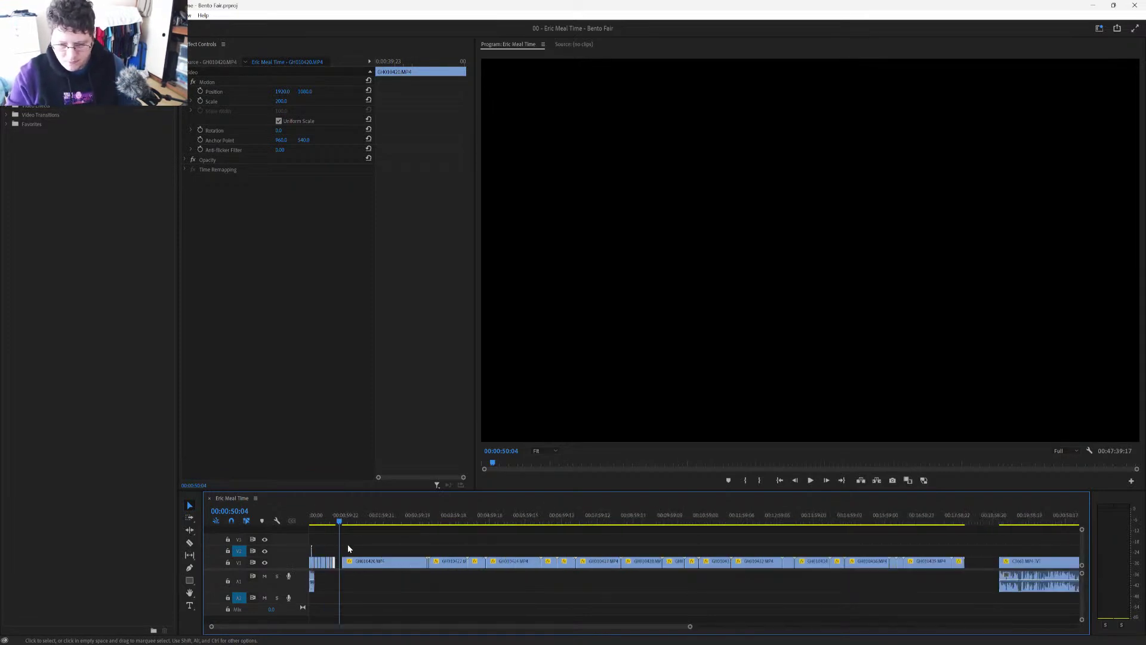
scroll(382, 541, up, 3)
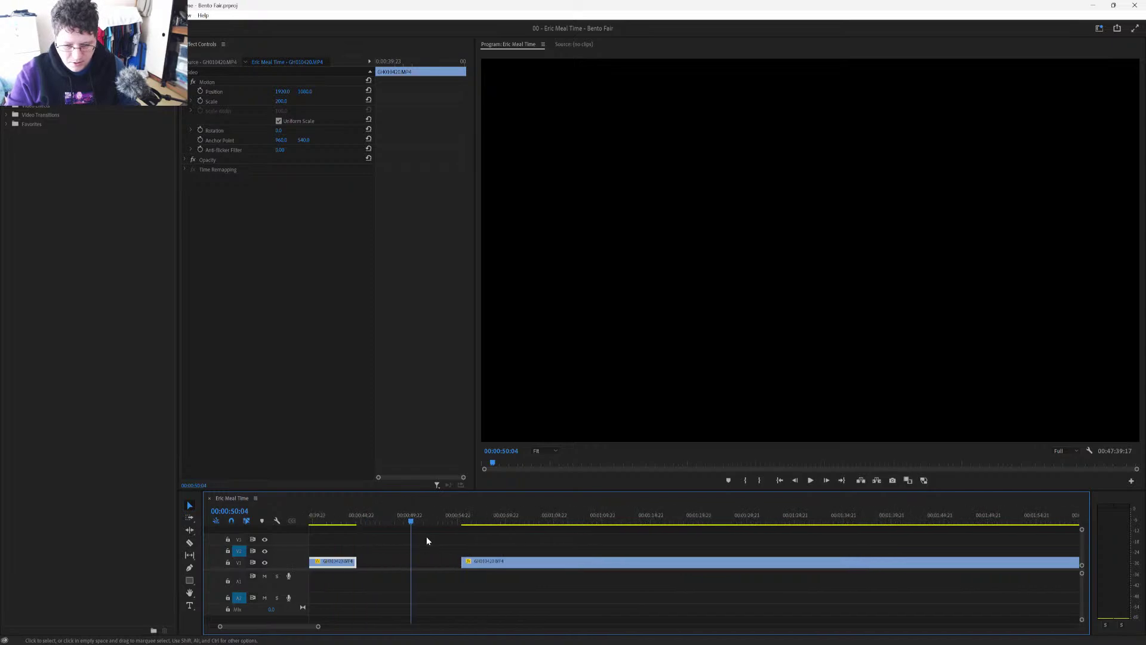
Step: Isolate the red meat bento shot with the pointing finger by splitting the footage at its start and at 00:01:02:21
click(479, 539)
drag(453, 522, 533, 525)
key(ctrl+k)
key(ctrl+k)
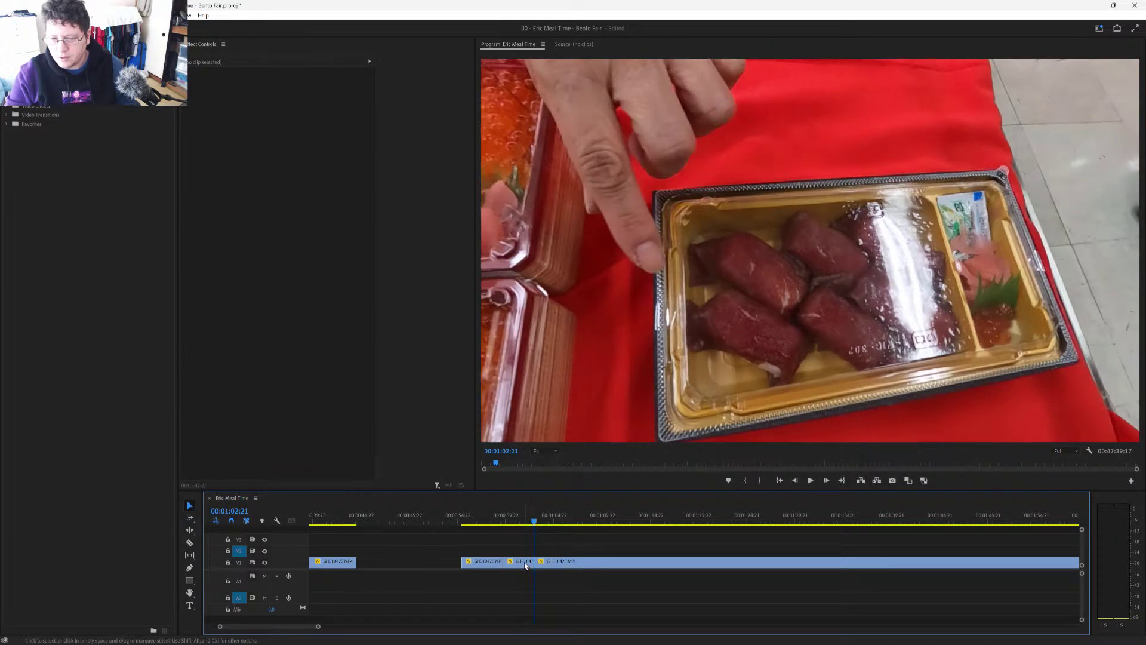
Step: Ripple-delete the footage before the red meat bento shot, move that shot against the crab bento shot, and save the project
click(486, 565)
key(shift+Delete)
drag(485, 566, 379, 566)
drag(326, 519, 387, 562)
drag(352, 518, 395, 536)
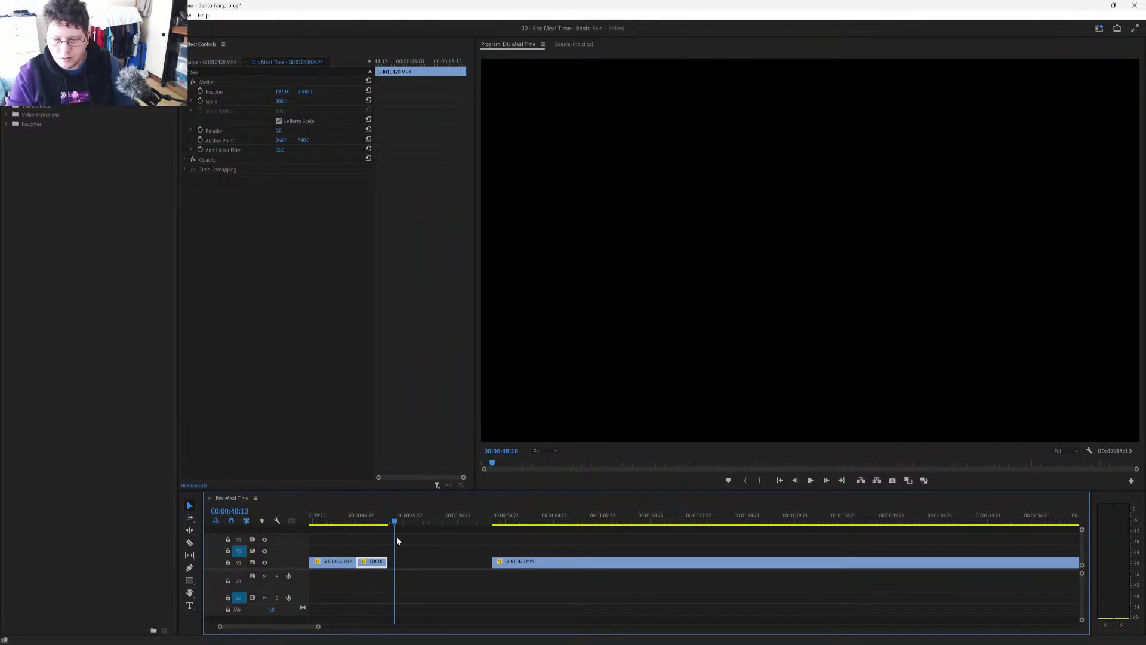
key(ctrl+s)
Step: Scrub ahead to the steak-cutting footage and review the assembled shots from 00:00:27:15 to 00:00:47:10
scroll(433, 561, down, 5)
drag(403, 523, 525, 523)
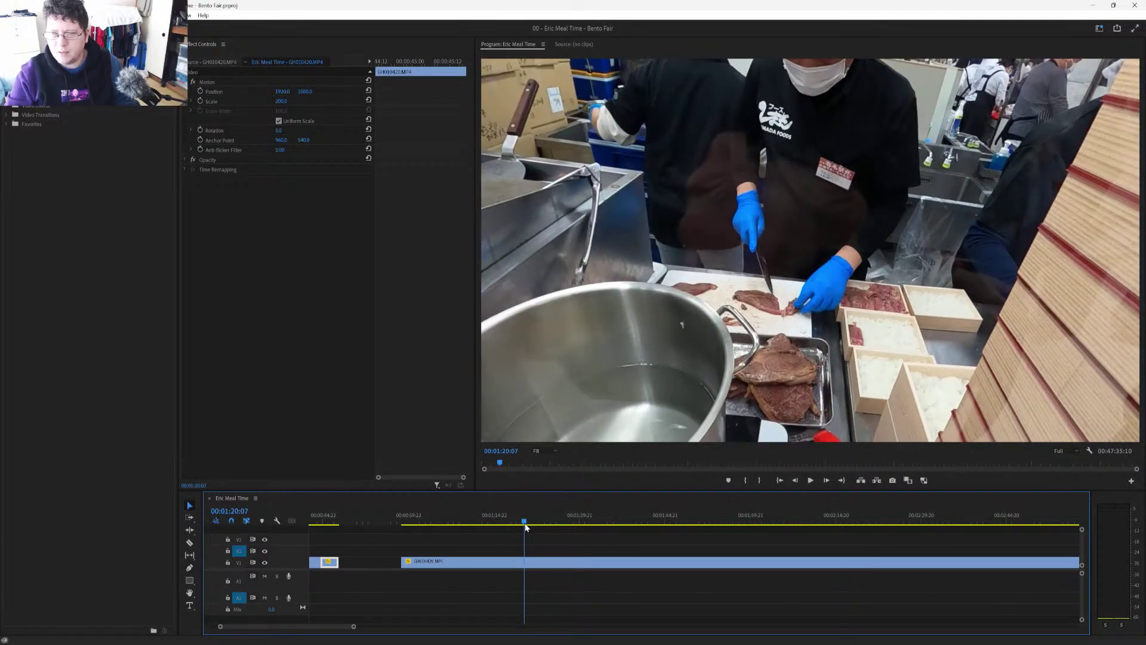
scroll(519, 561, up, 5)
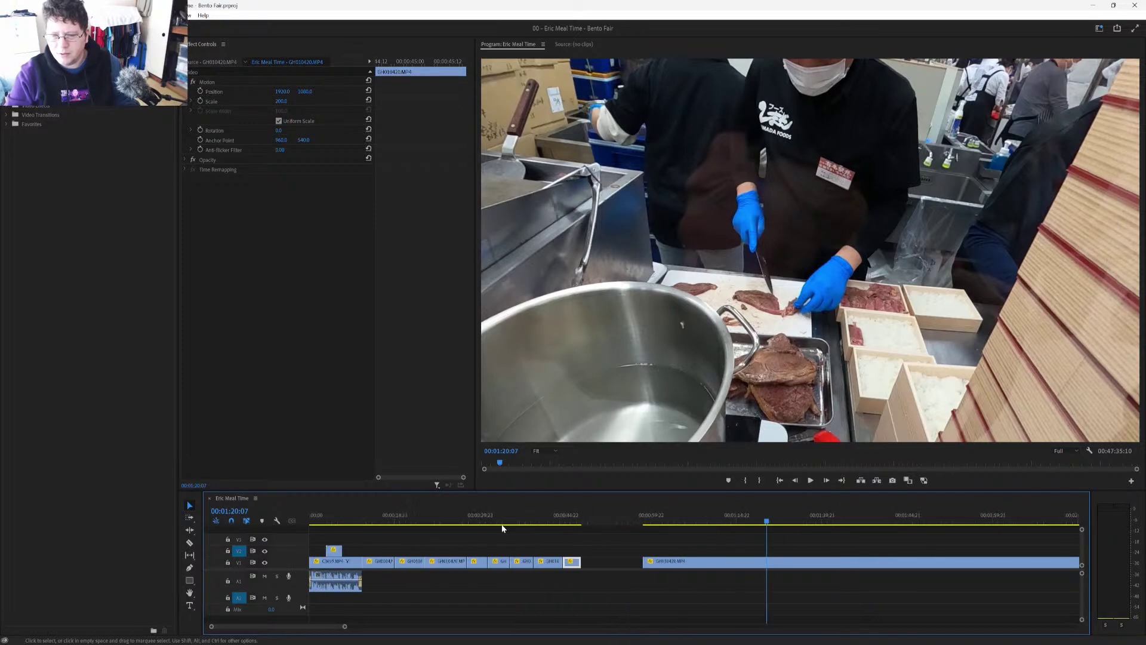
click(467, 522)
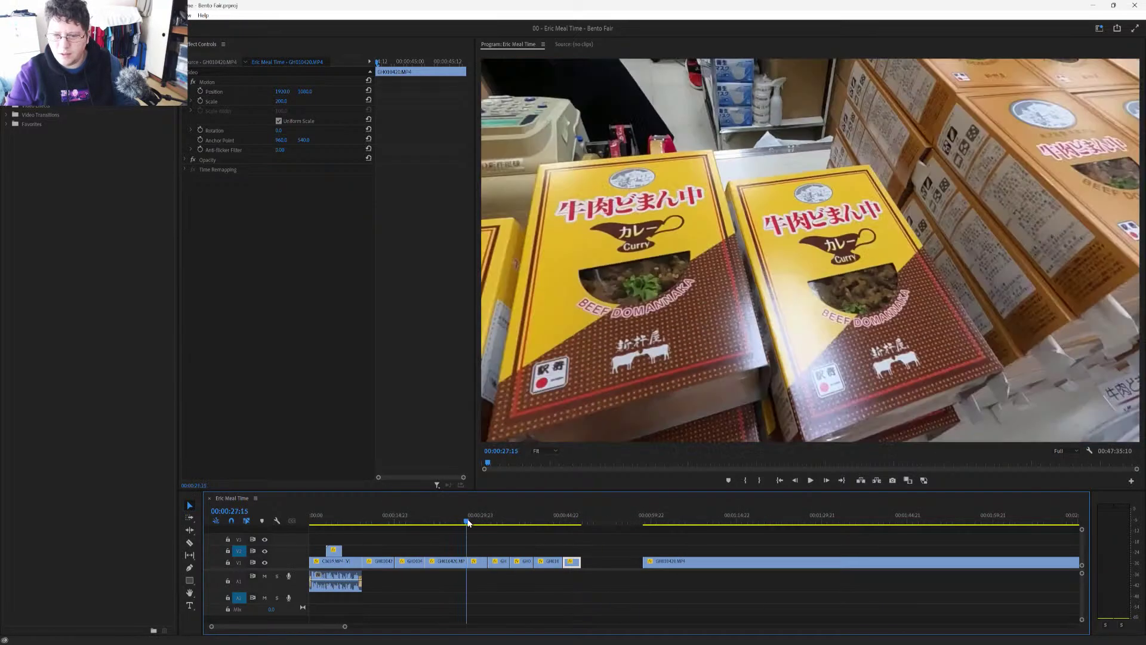
drag(467, 522, 578, 526)
scroll(548, 551, down, 1)
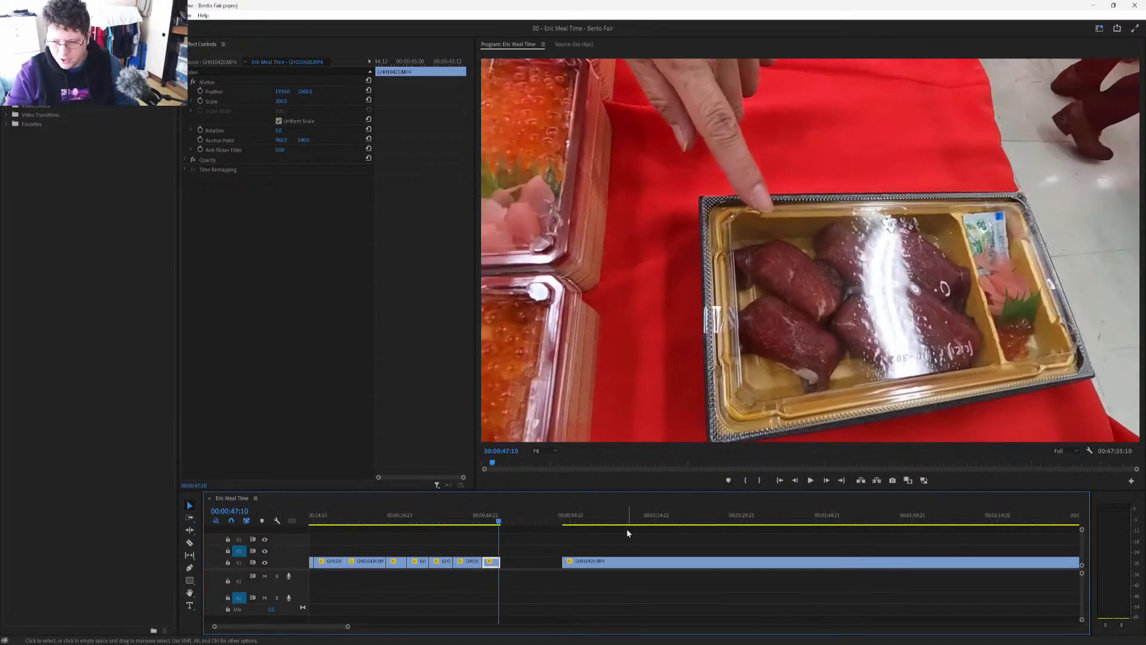
Step: Ripple-delete the footage from 00:00:58:14 up to the steak-cutting view at 00:01:19:05
drag(567, 526, 680, 529)
key(ctrl+k)
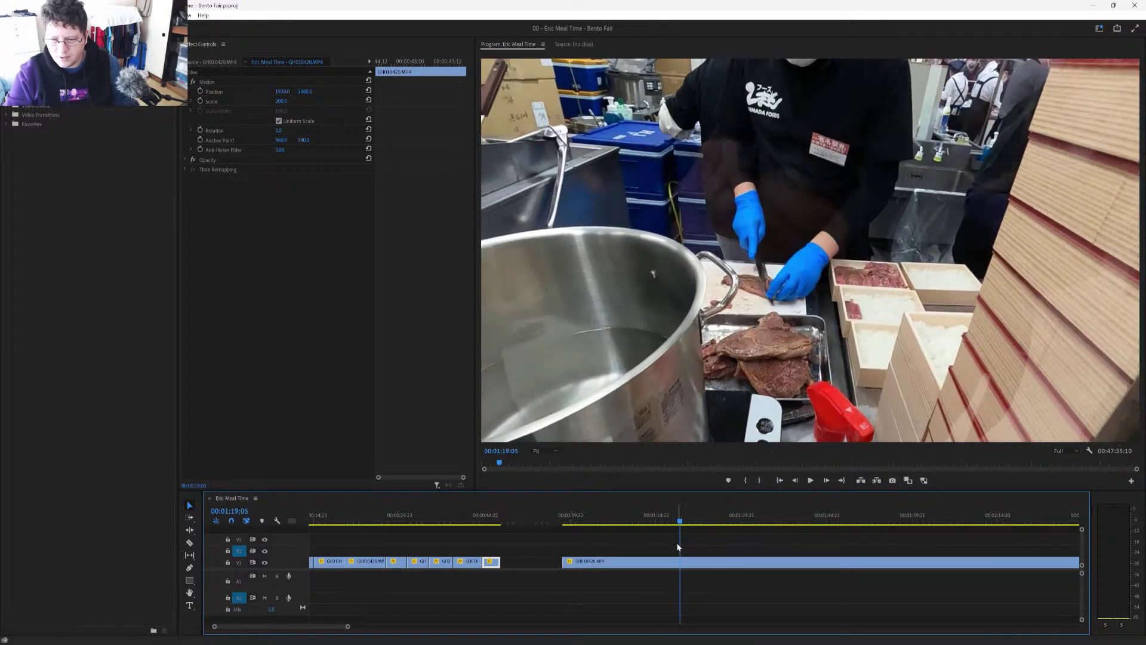
click(661, 570)
key(shift+Delete)
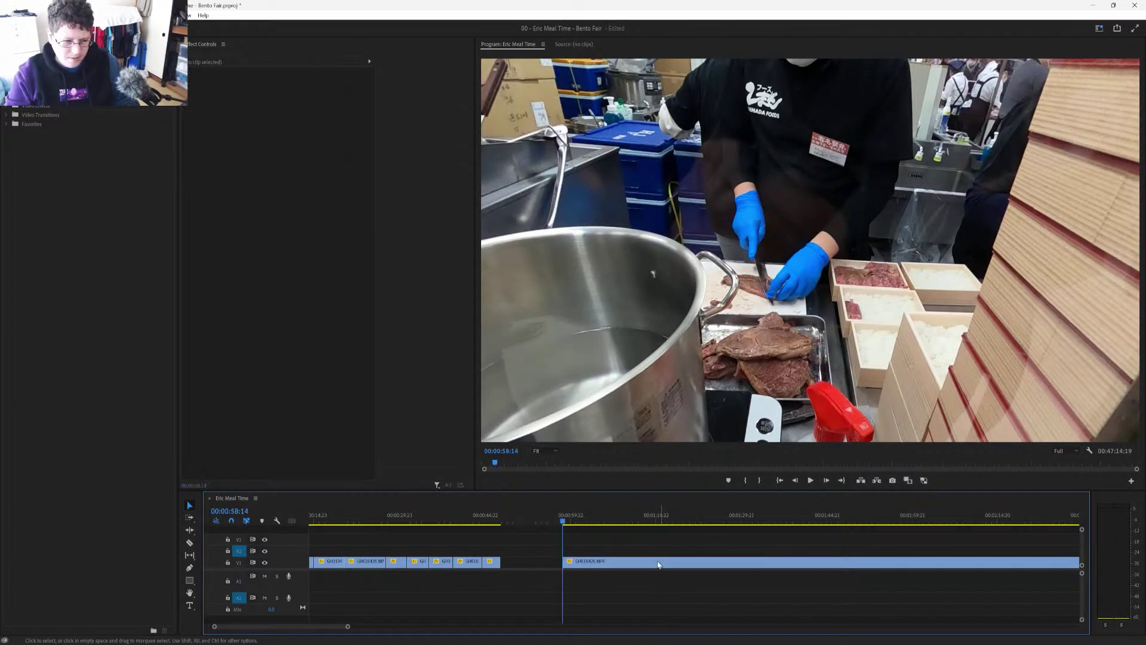
Step: Play the steak-cutting footage to find a better start and ripple-trim its beginning up to 00:00:59:07
key(space)
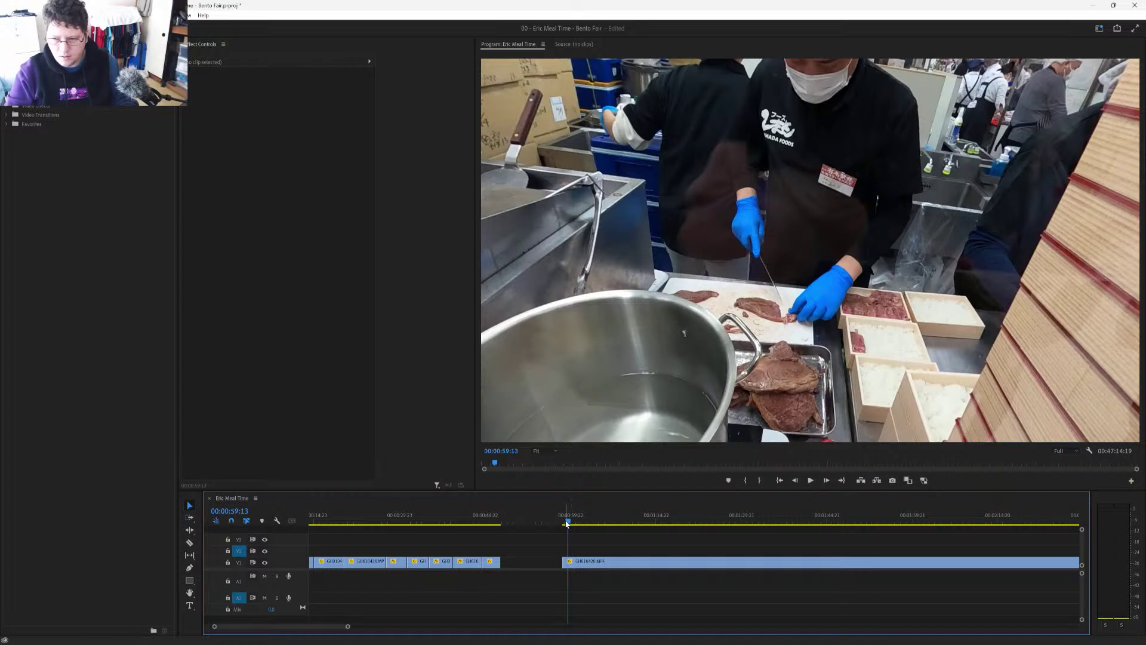
click(567, 524)
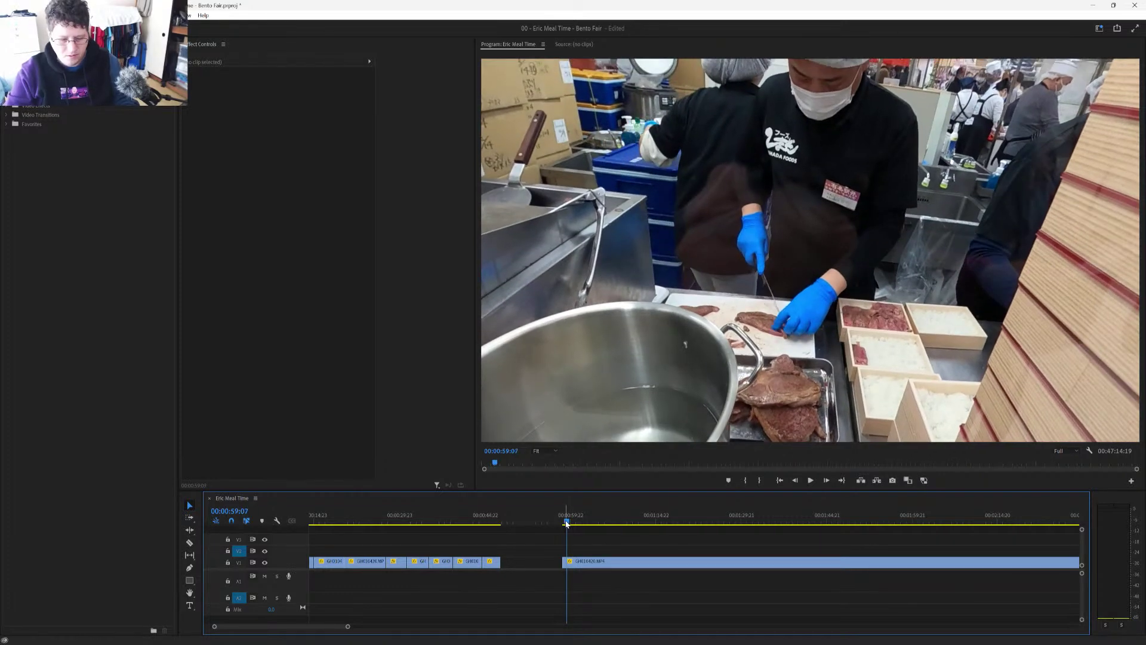
drag(567, 523, 562, 523)
click(565, 561)
click(565, 569)
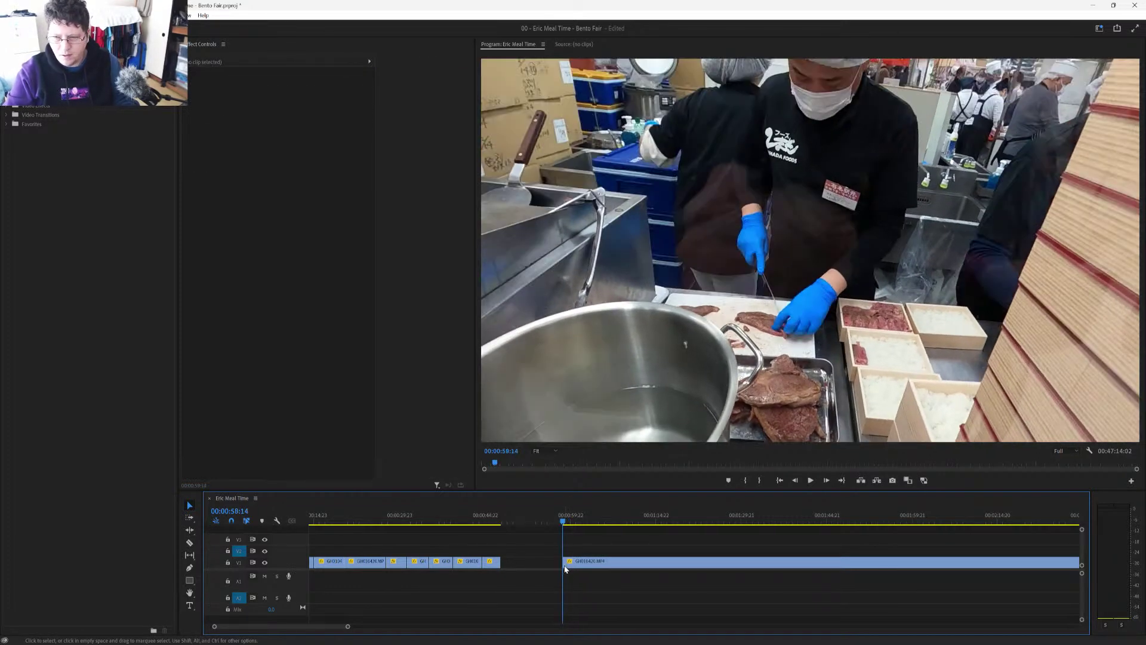
Step: Split the steak-cutting footage at 00:01:02:05 and move the isolated shot against the end of the assembled shots
key(space)
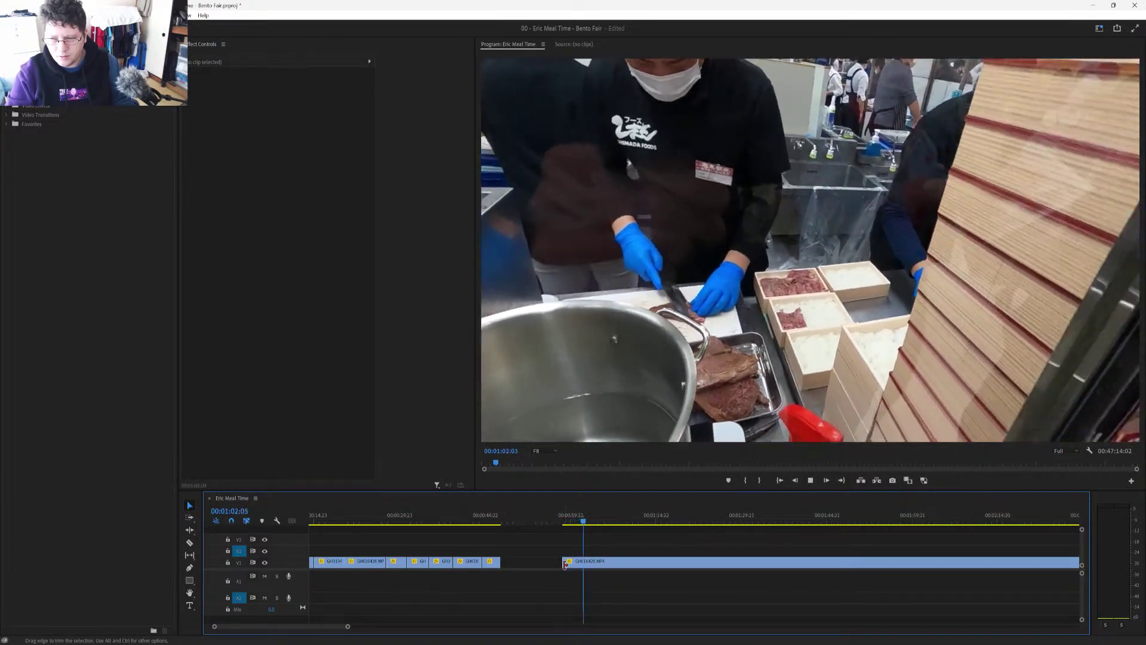
key(space)
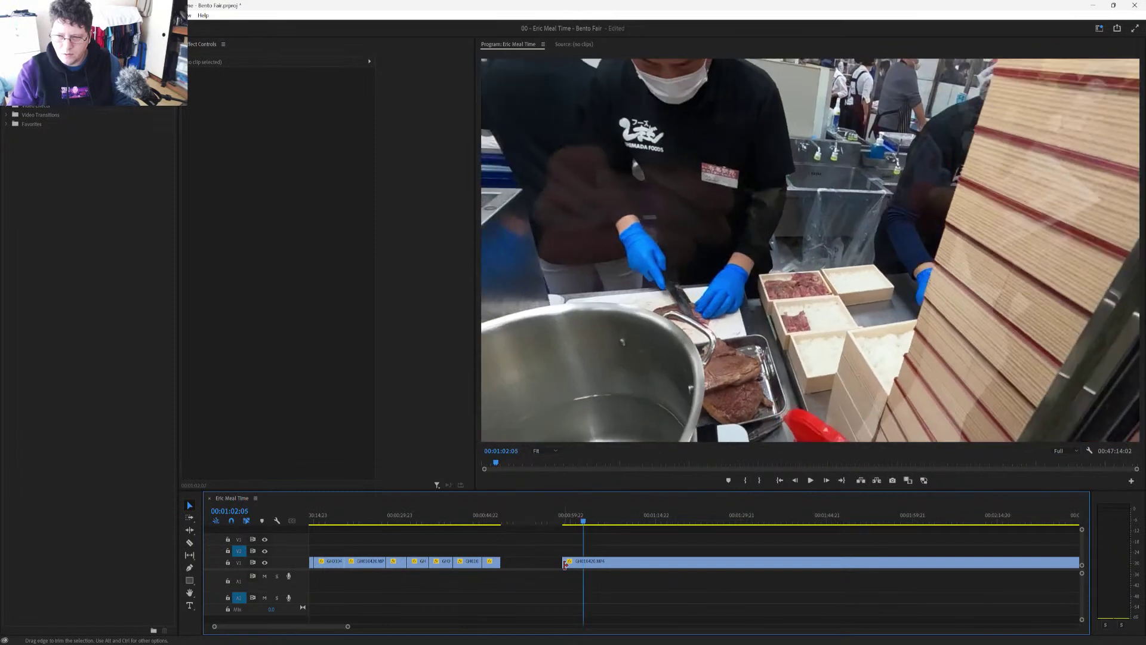
key(ctrl+k)
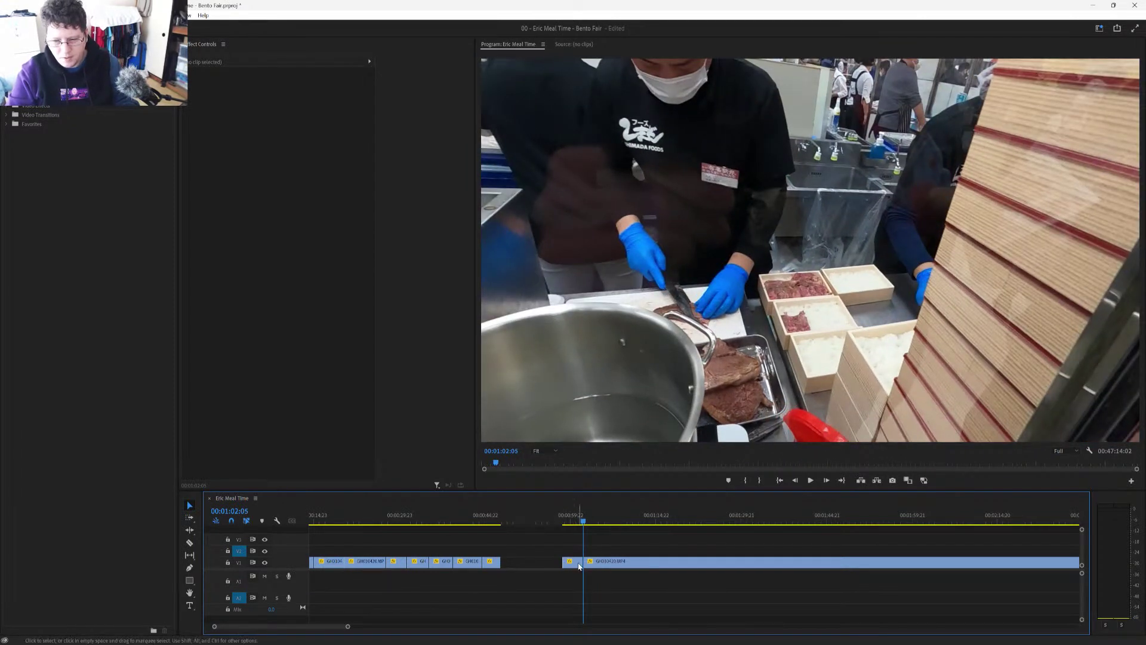
drag(572, 566, 517, 567)
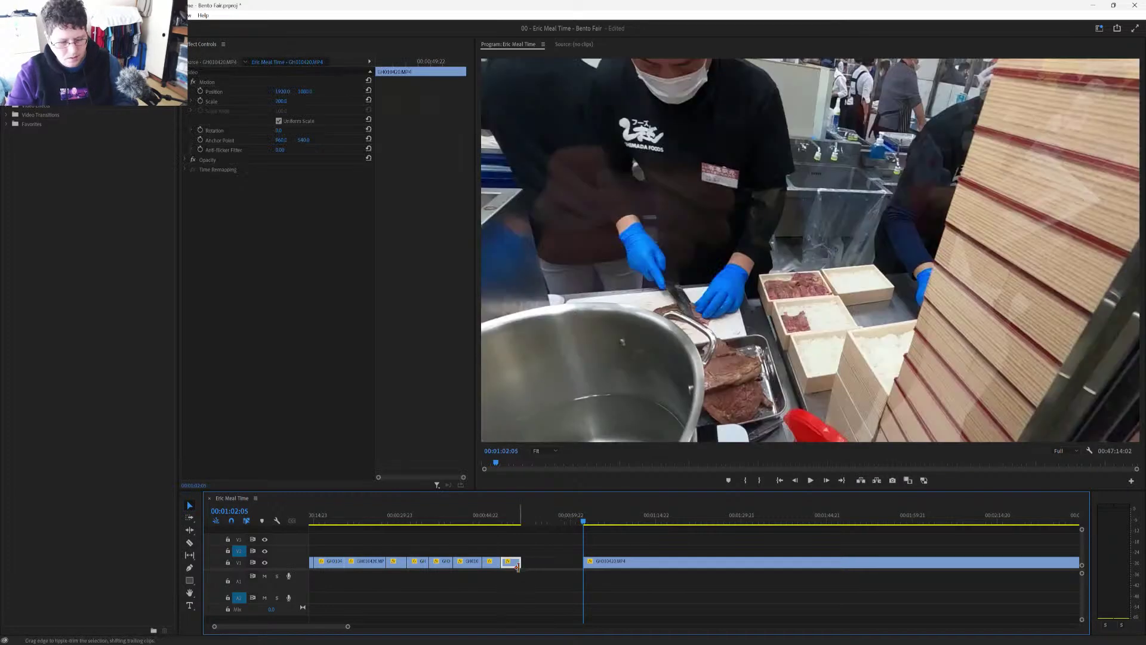
Step: Isolate the shot of the hand pointing at the bento, ending at 00:01:19:03, and move it against the steak-cutting shot
scroll(518, 567, down, 5)
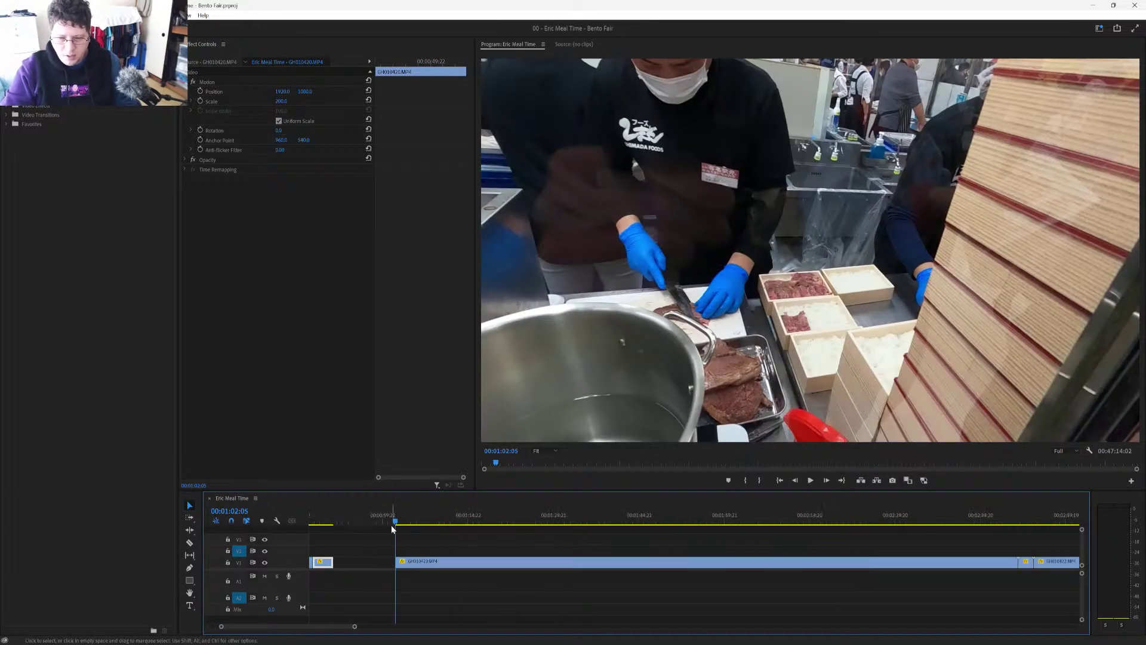
drag(396, 525, 492, 528)
key(ctrl+k)
key(ctrl+k)
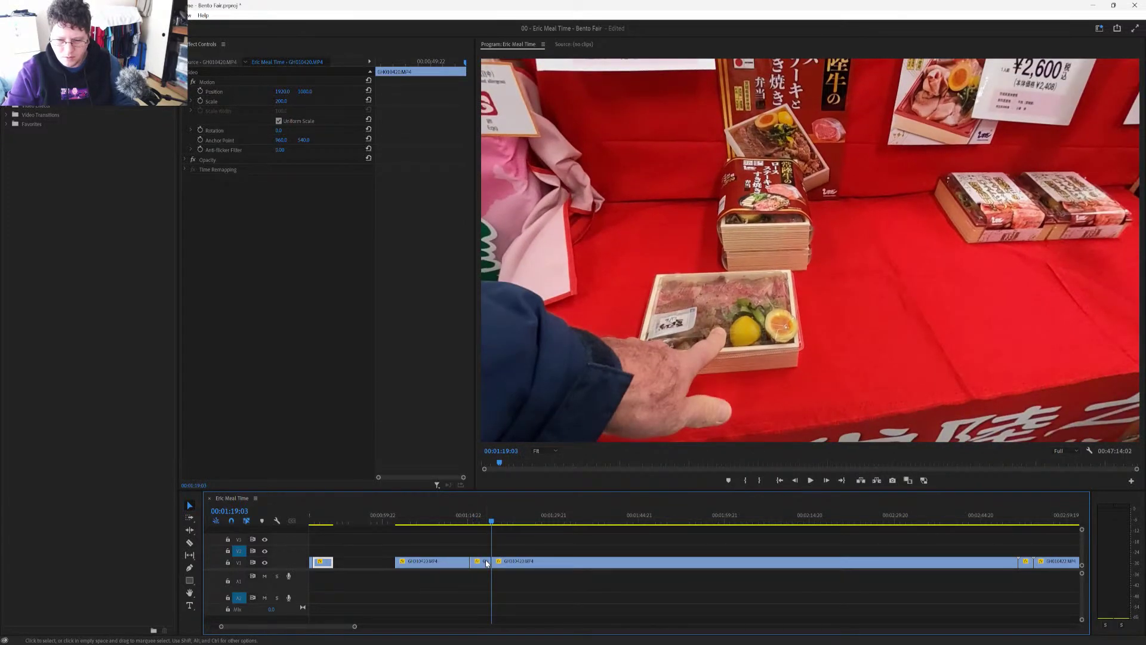
drag(487, 564, 350, 564)
Step: Ripple-delete the leftover footage that preceded the pointing-hand bento shot and save the project
click(419, 565)
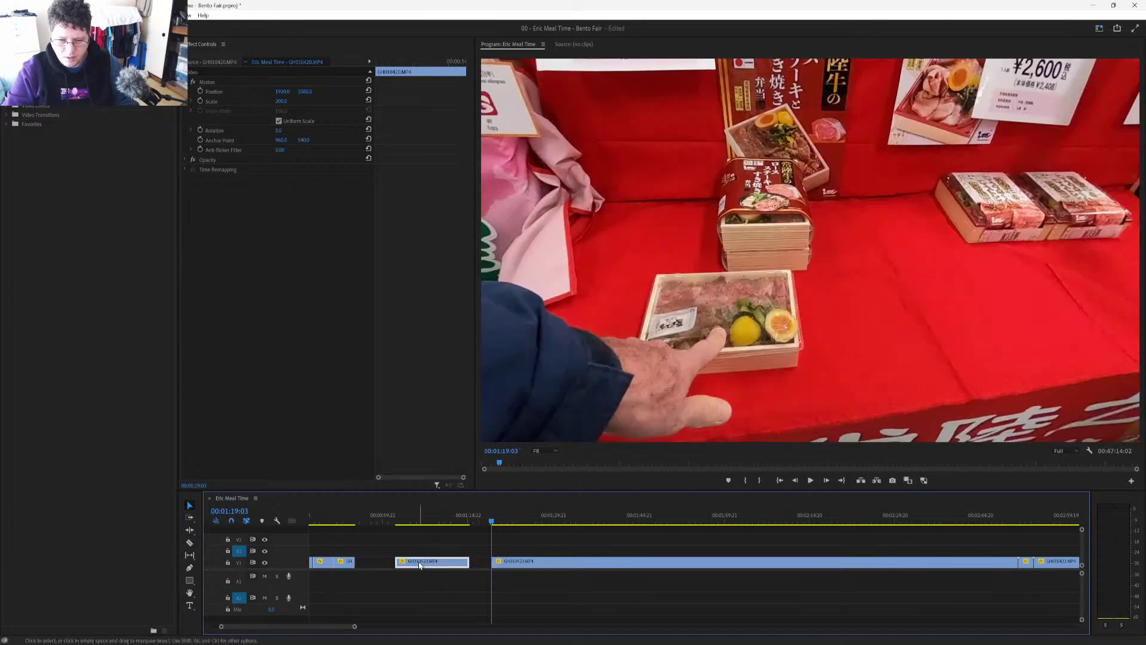
key(shift+Delete)
scroll(424, 563, down, 2)
scroll(425, 563, down, 2)
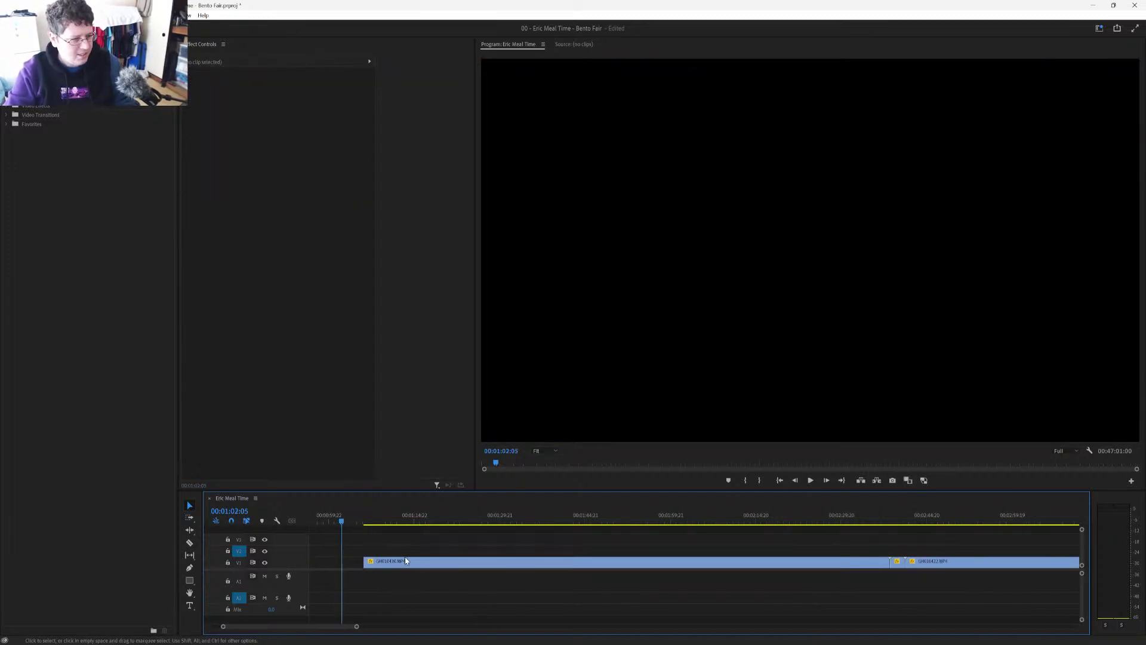
key(ctrl+s)
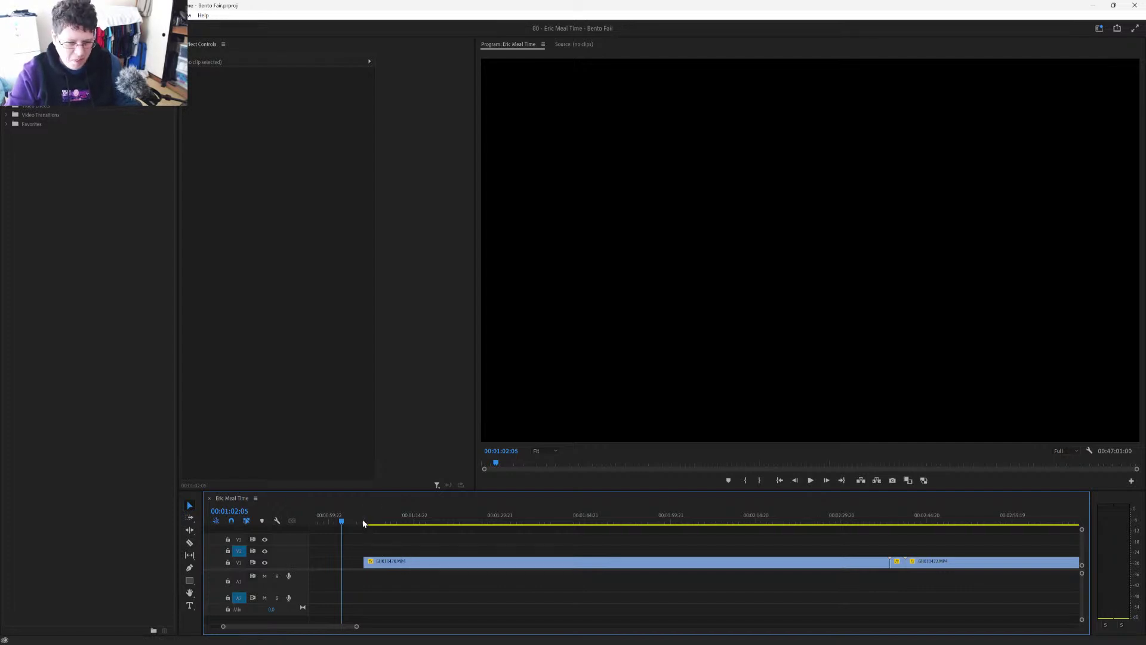
Step: Split the footage at 00:01:25:02, where the vendor holds the bagged bento, and ripple-delete everything before it in that clip
drag(362, 520, 473, 566)
key(ctrl+k)
click(449, 568)
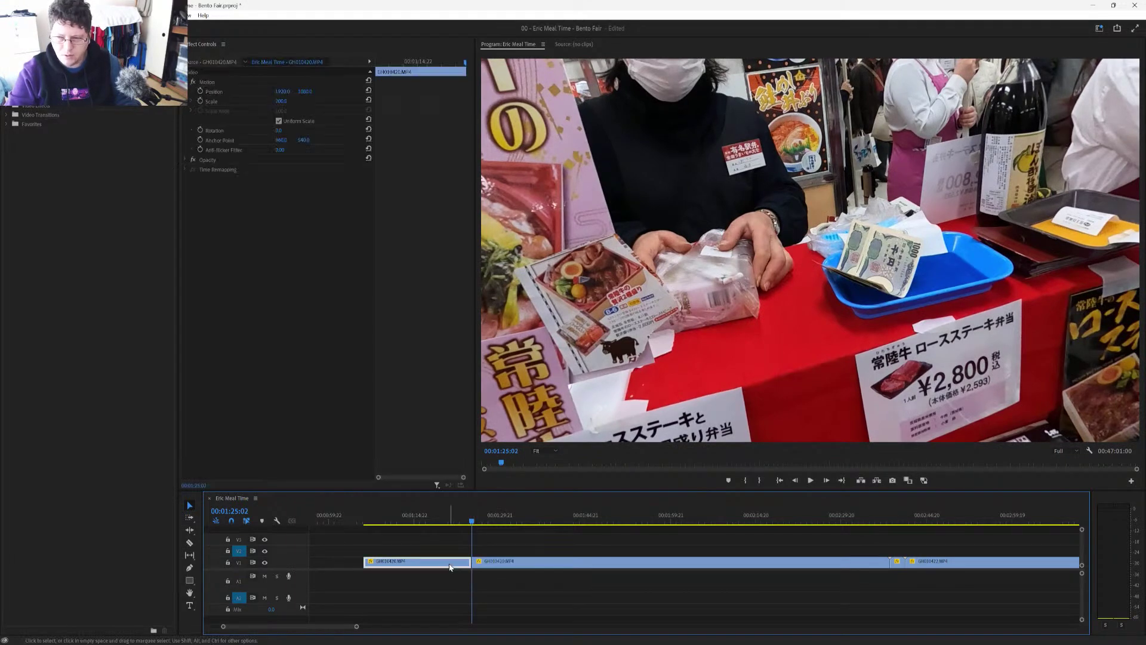
key(q)
Step: Ripple-trim the start of the vendor footage up to 00:01:06:23, just before the bento is handed over
key(space)
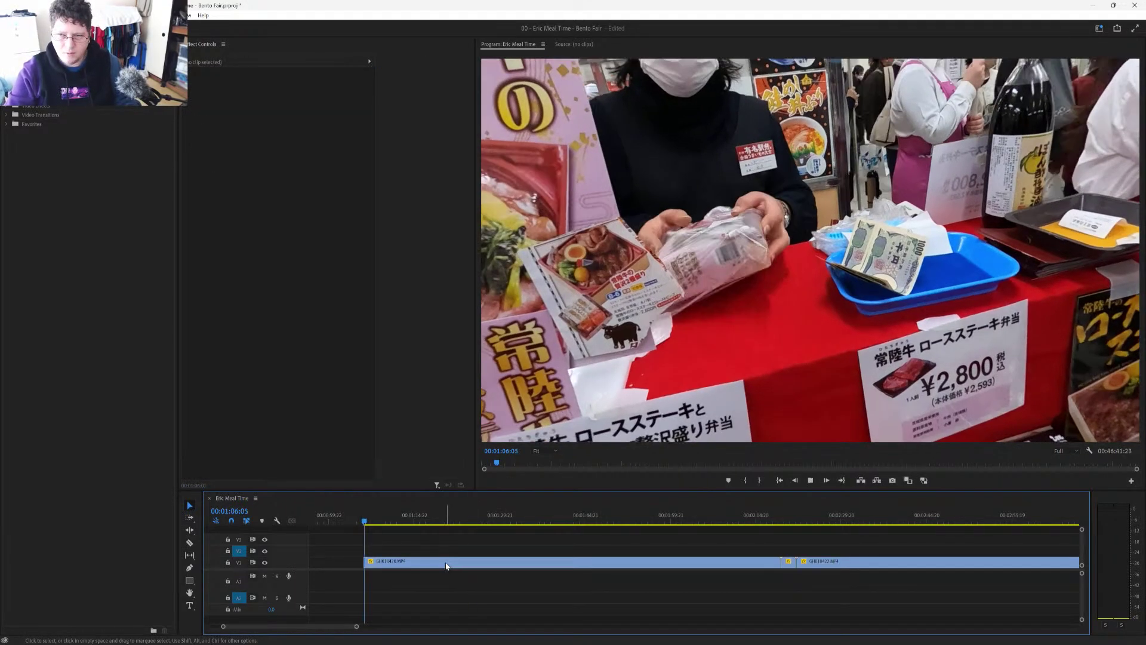
key(space)
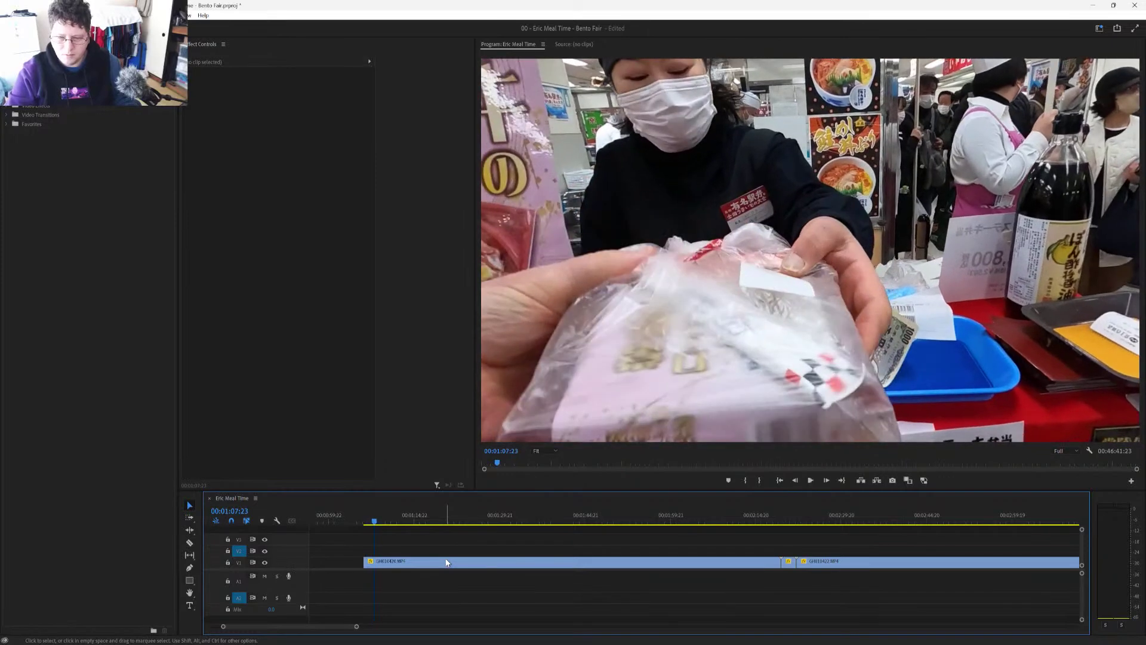
key(shift+Left)
key(shift+Left)
key(shift+Left)
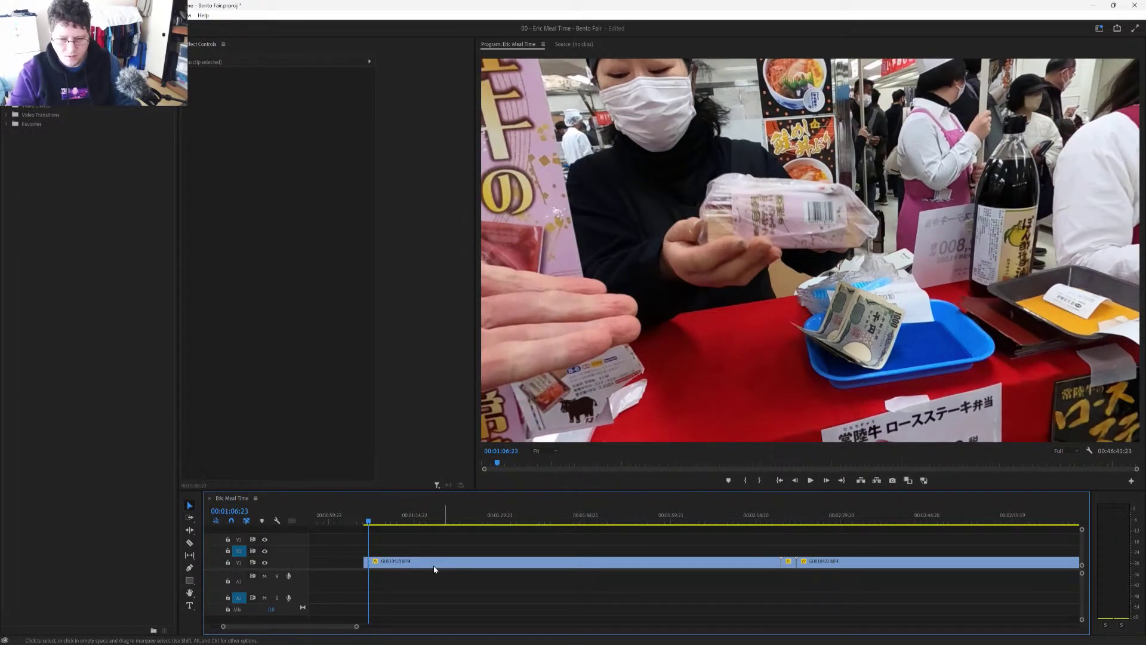
key(q)
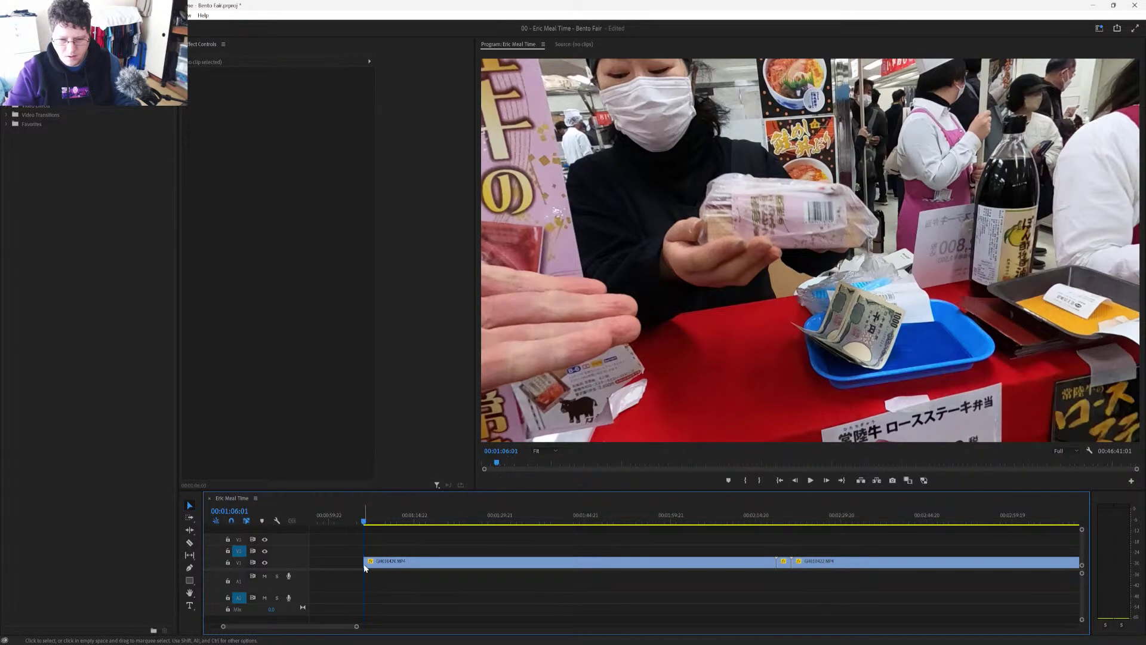
Step: Play the bento handover and split the footage at 00:01:08:13, after the vendor has picked up the money
key(space)
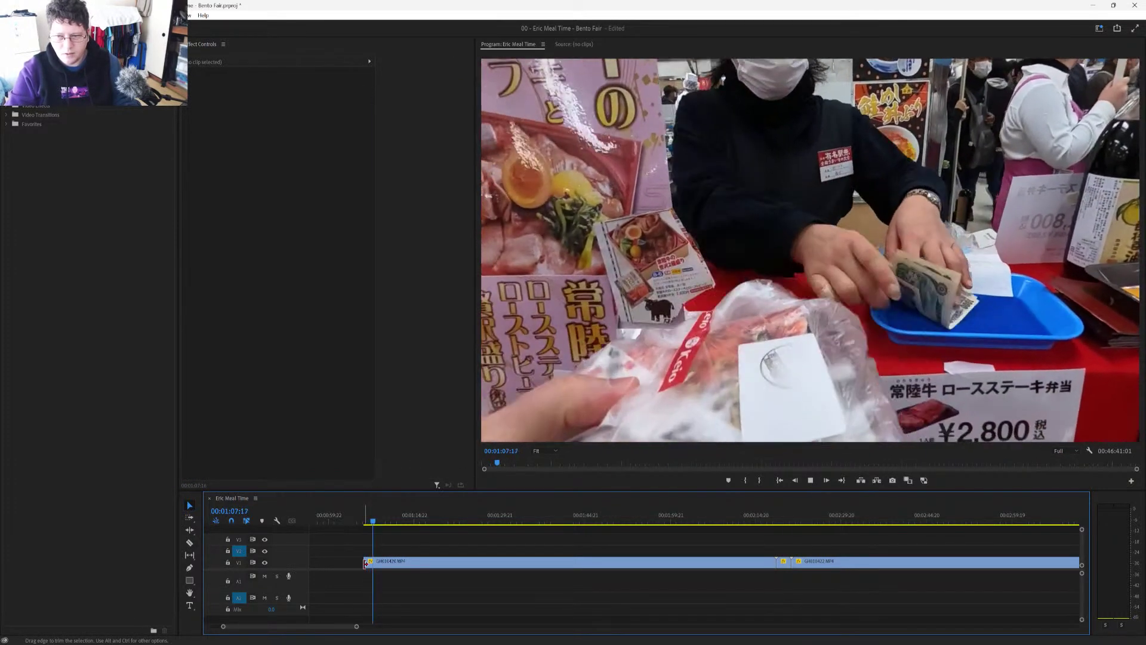
key(space)
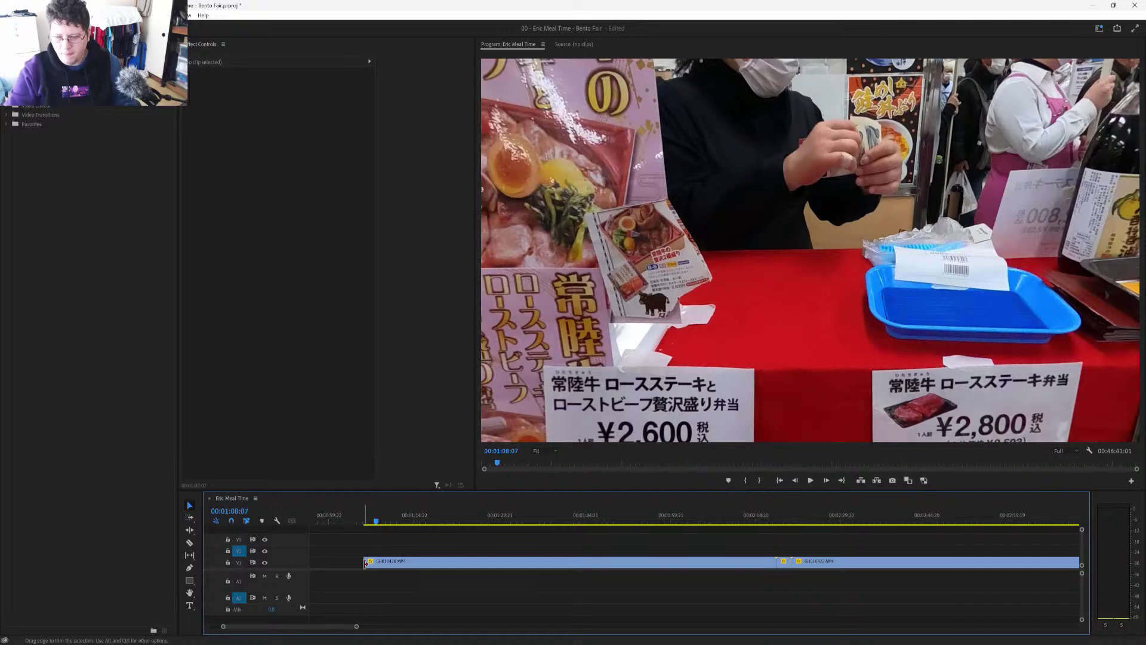
key(Right)
key(Right)
key(Right)
key(Right)
key(Right)
key(Right)
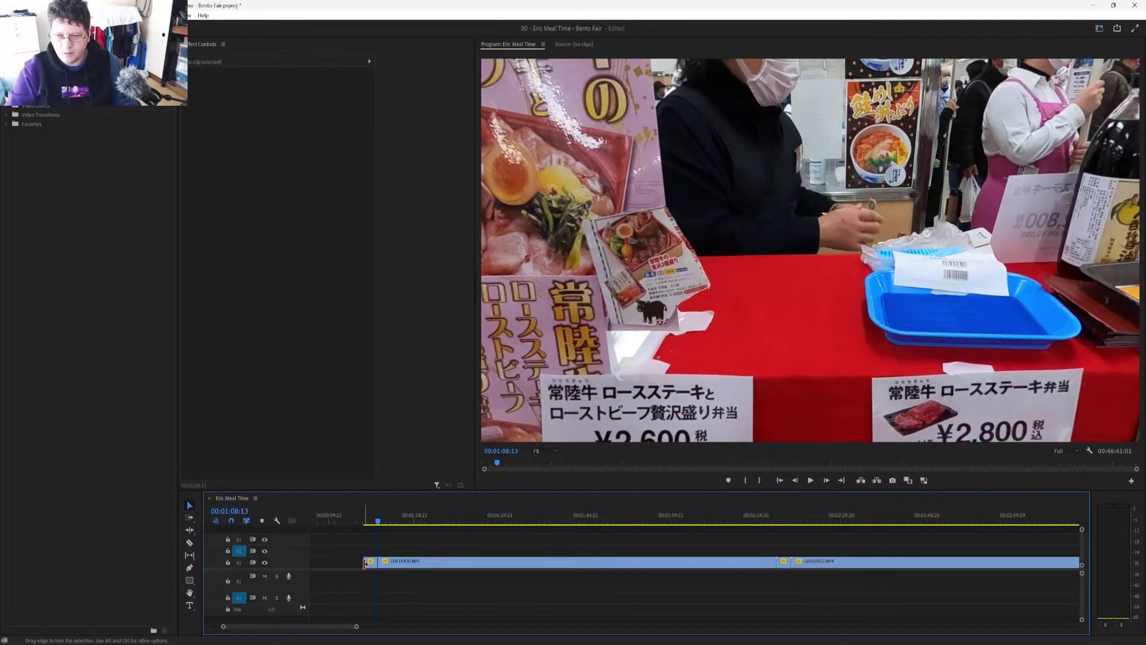
Step: Move the bento handover shot against the end of the assembled shots and save the project
key(equal)
key(equal)
key(equal)
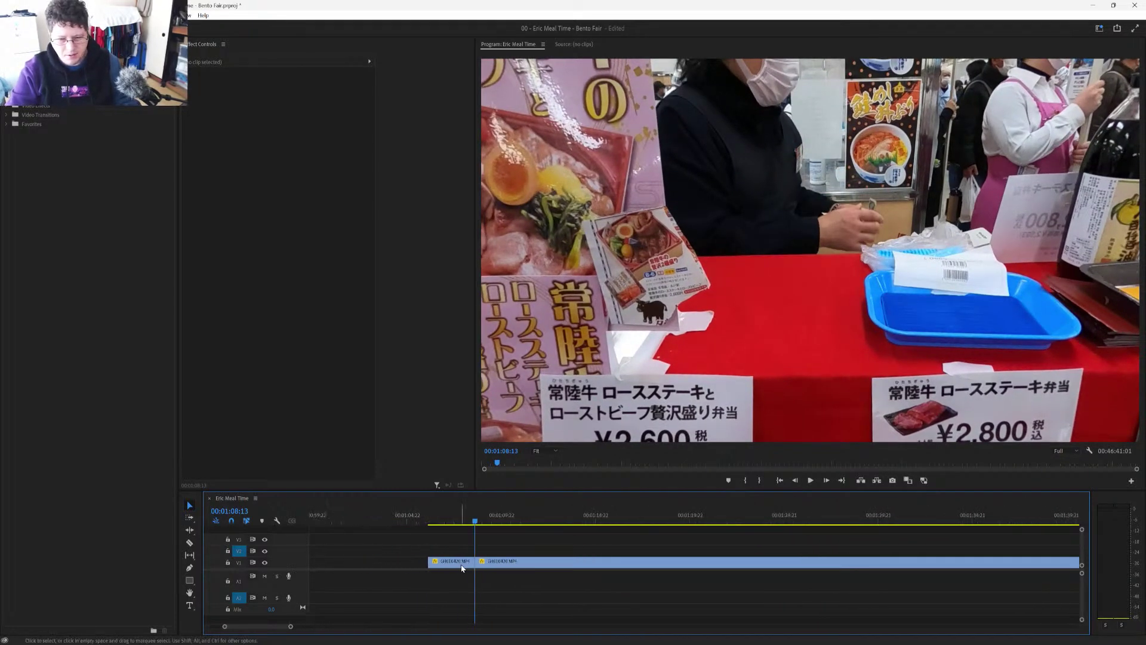
key(minus)
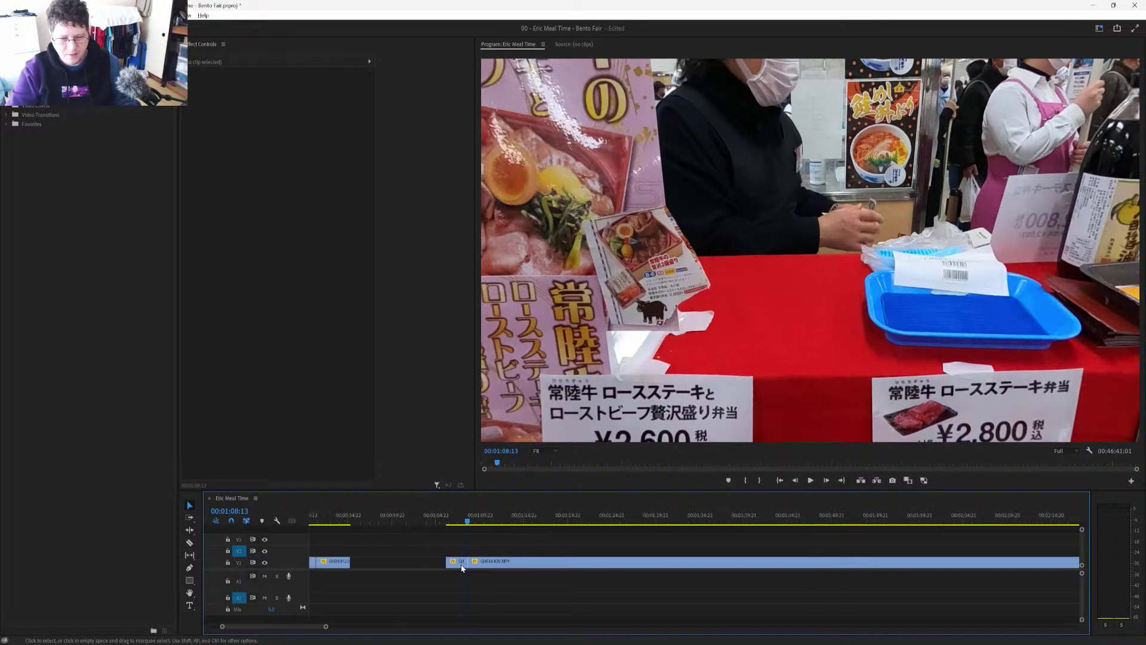
drag(462, 567, 370, 568)
drag(335, 521, 378, 525)
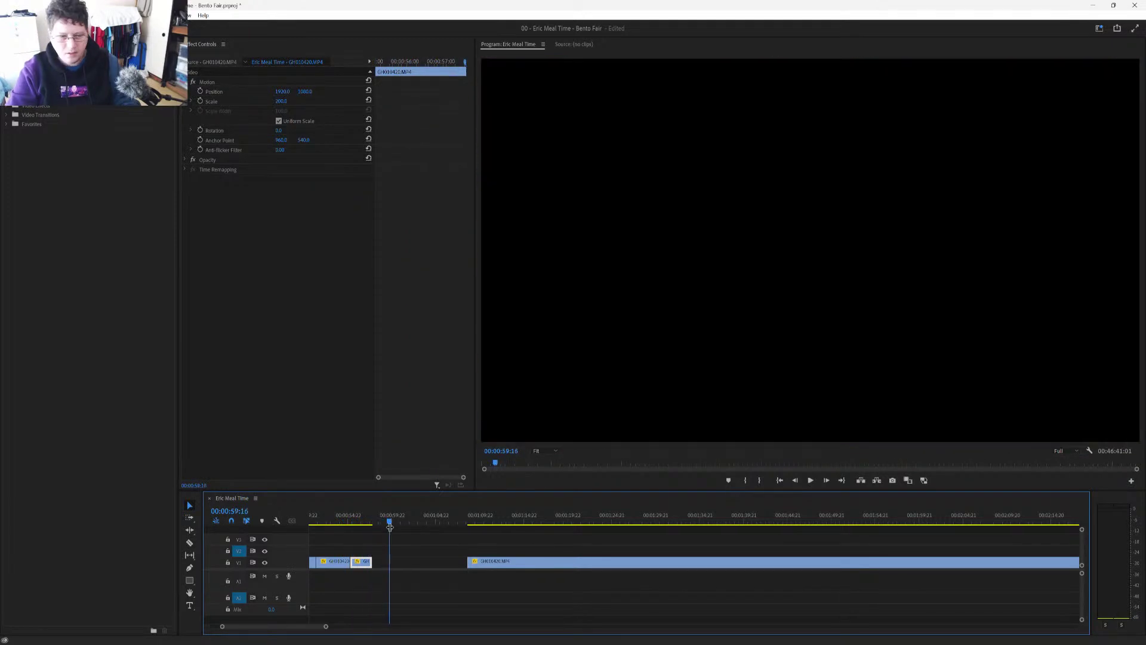
key(ctrl+s)
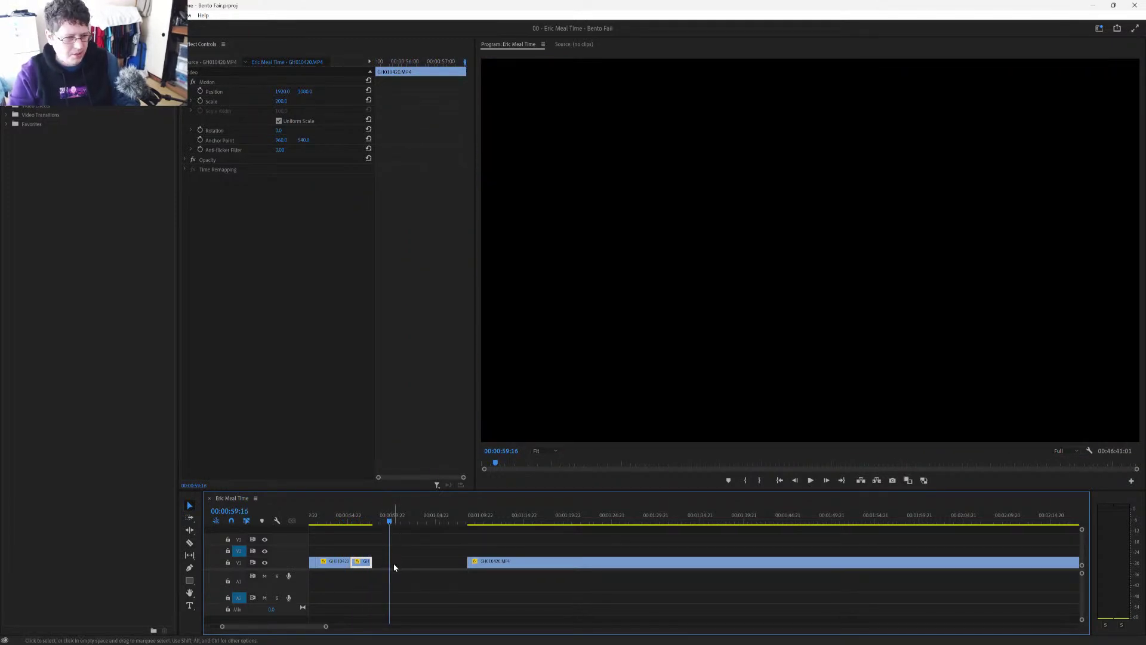
Step: Isolate the thumbs-up shot in front of the bento poster by splitting the footage at 00:01:12:03 and 00:01:14:23
scroll(395, 562, down, 5)
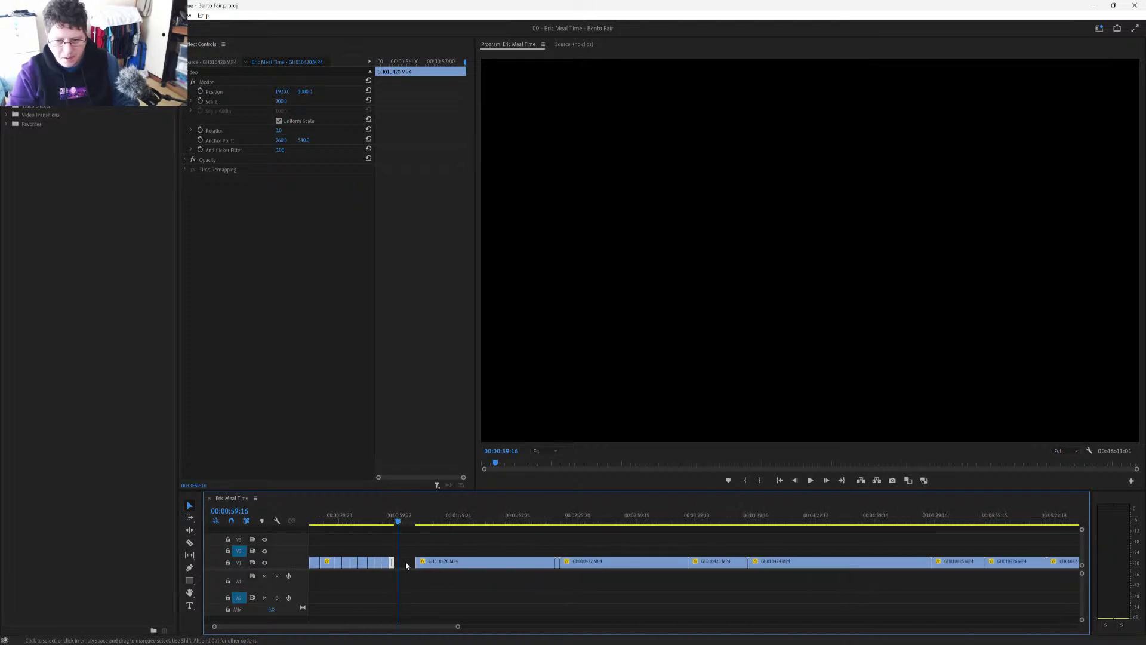
scroll(408, 561, up, 3)
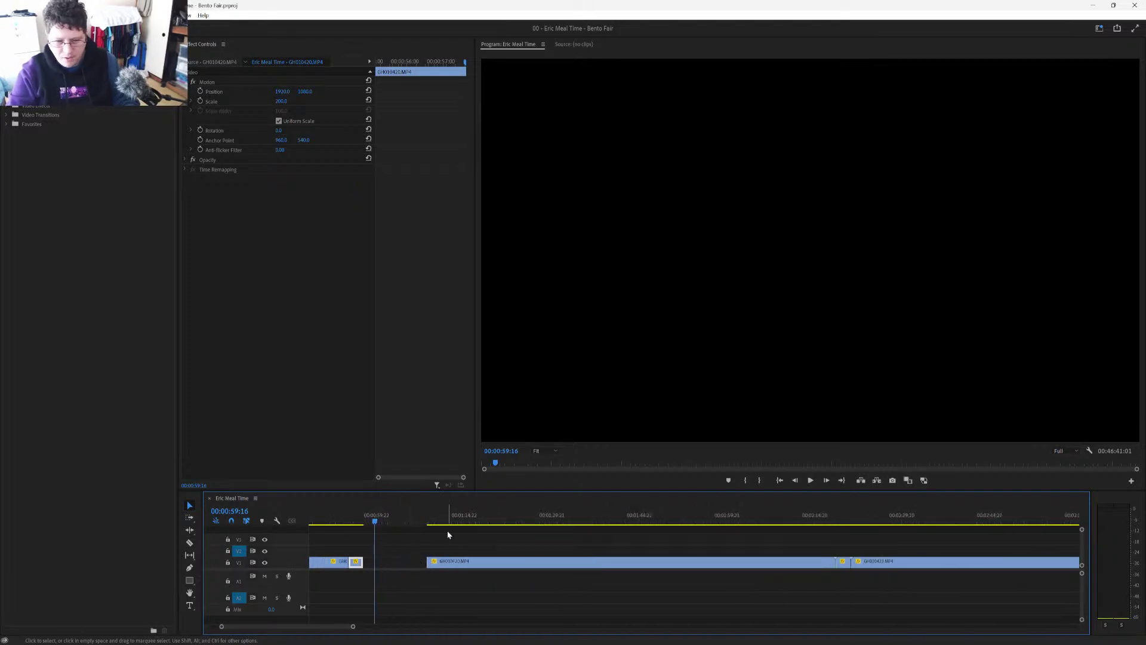
mouse_move(429, 524)
mouse_down()
mouse_move(465, 522)
mouse_move(448, 531)
mouse_up()
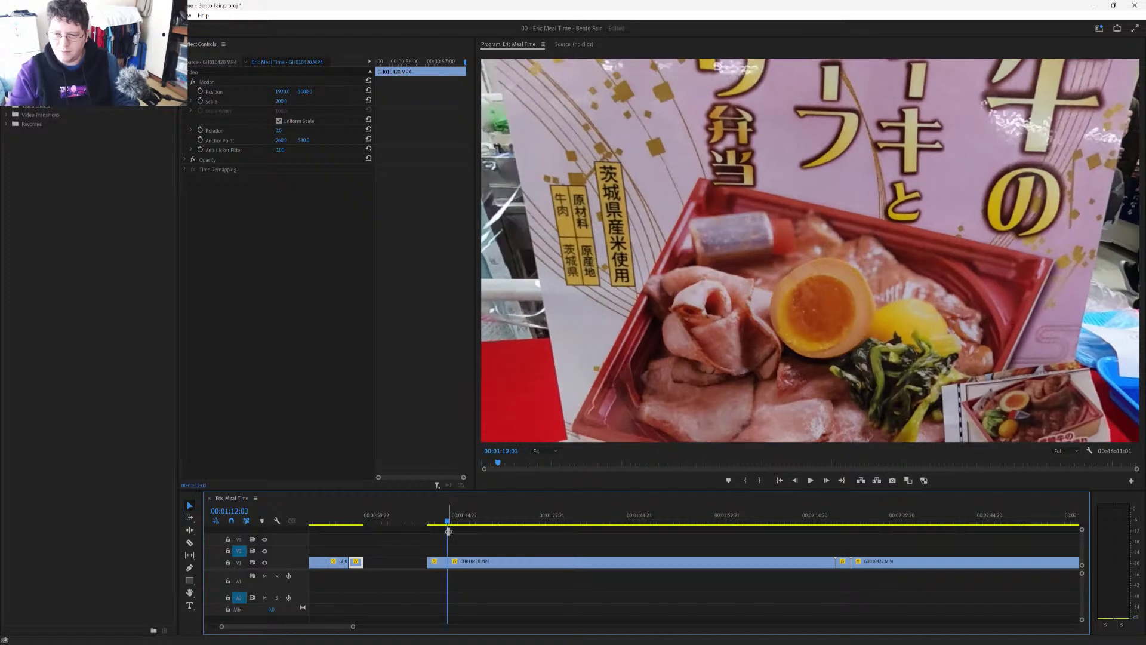
key(space)
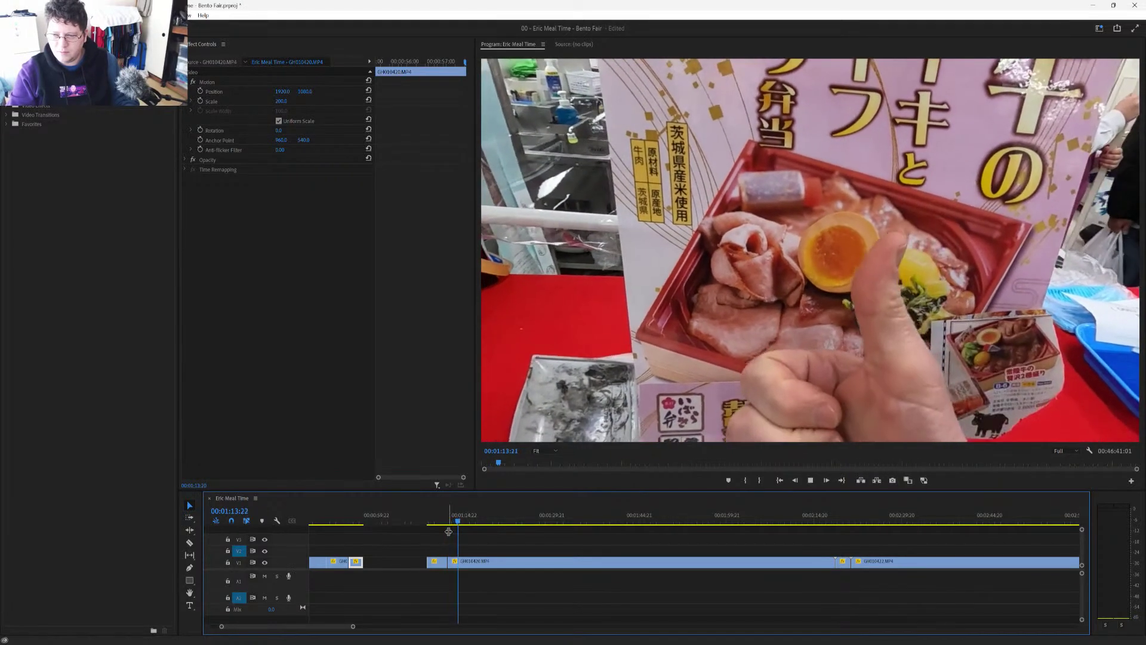
key(space)
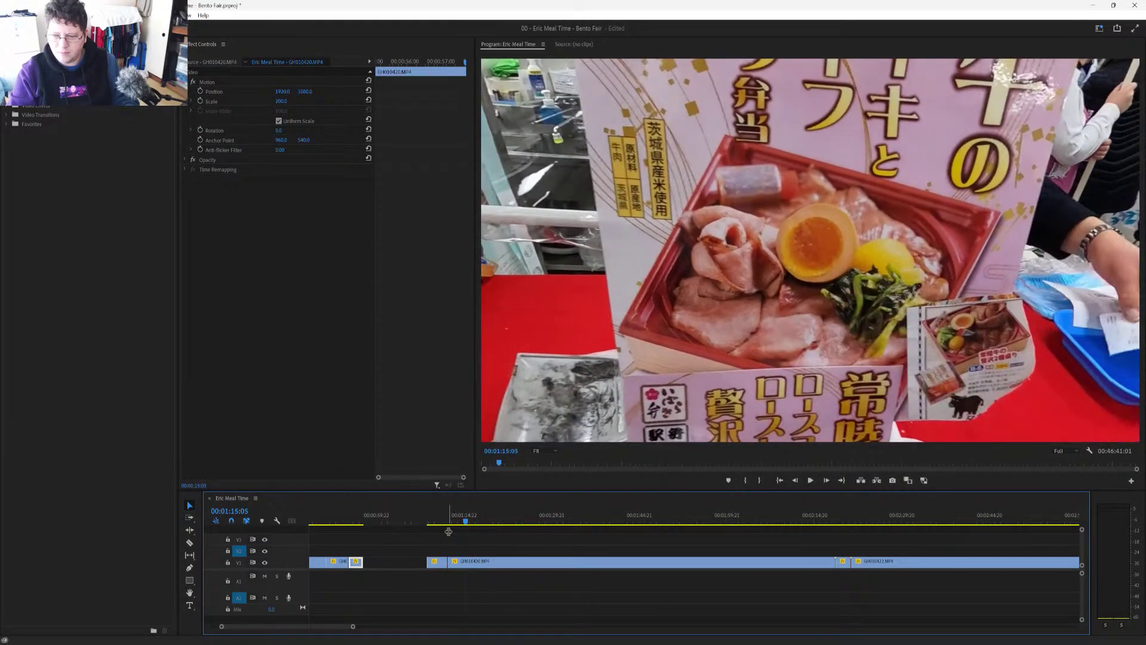
key(Left)
key(Left)
key(Left)
key(Left)
key(Left)
key(Left)
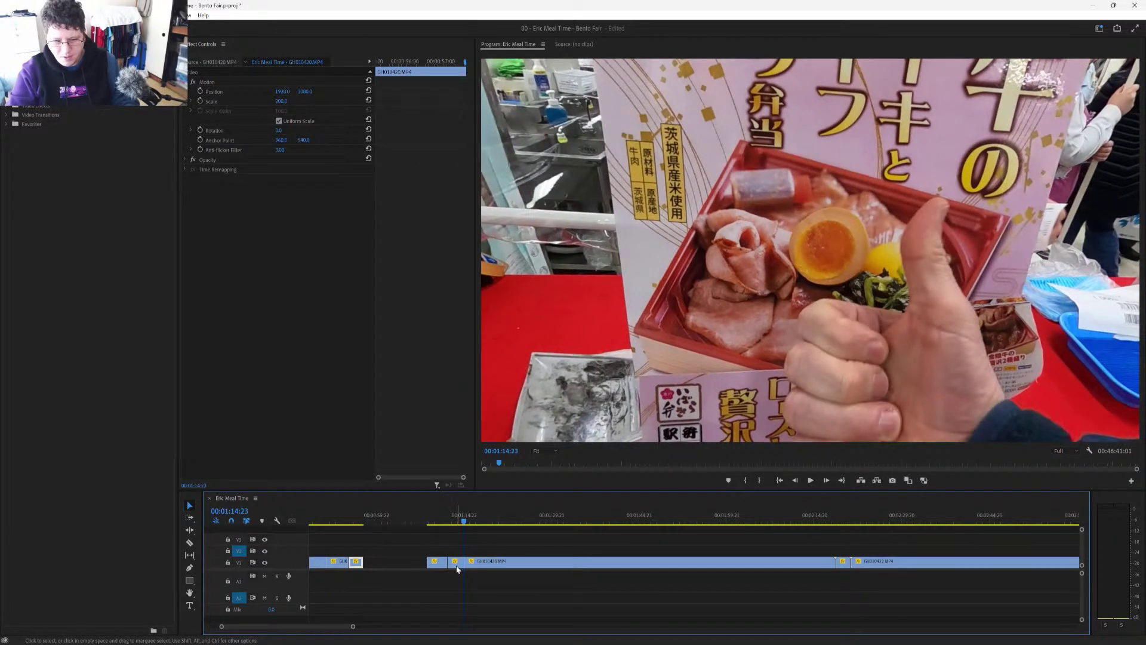
Step: Move the thumbs-up shot against the handover shot and ripple-delete the leftover footage that preceded it
drag(457, 568, 373, 569)
key(shift+Delete)
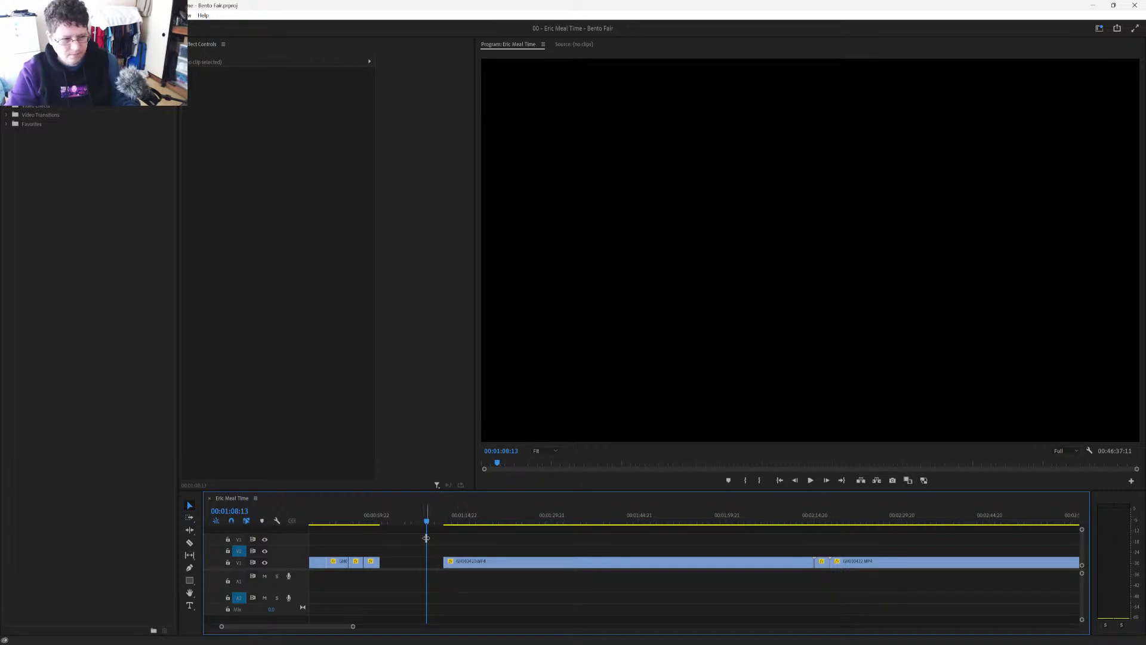
Step: Scrub ahead to the bento poster display with the 1,780円 price and ripple-delete the footage from 00:01:11:09 up to it
scroll(426, 542, right, 2)
scroll(425, 542, right, 1)
drag(368, 525, 747, 553)
key(space)
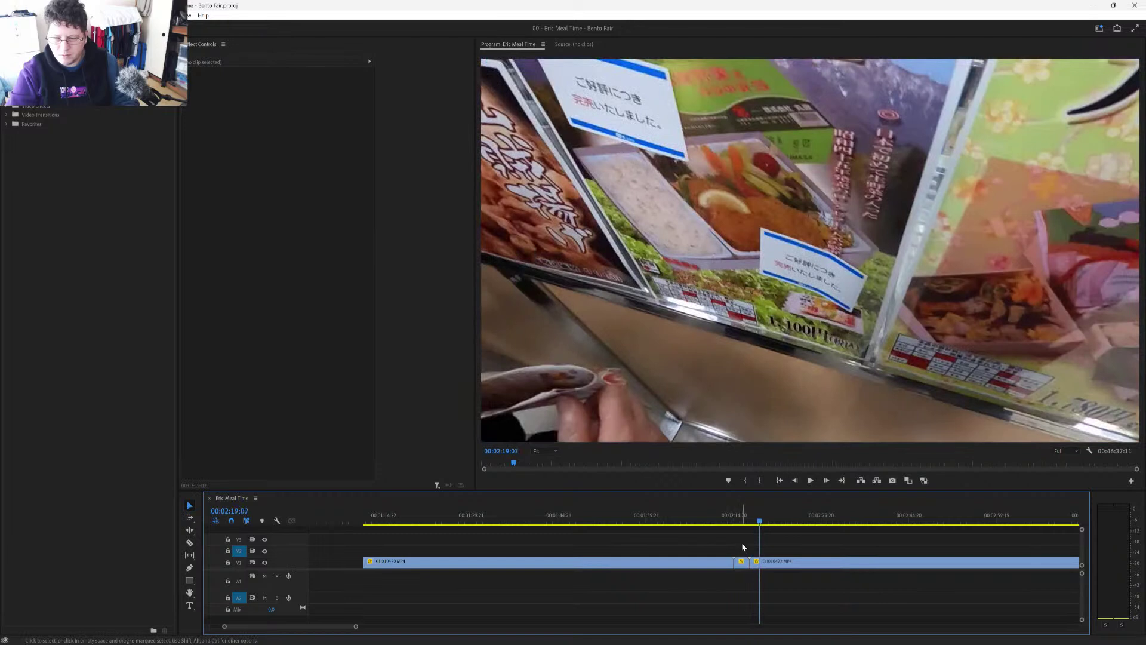
drag(742, 545, 728, 565)
key(shift+Delete)
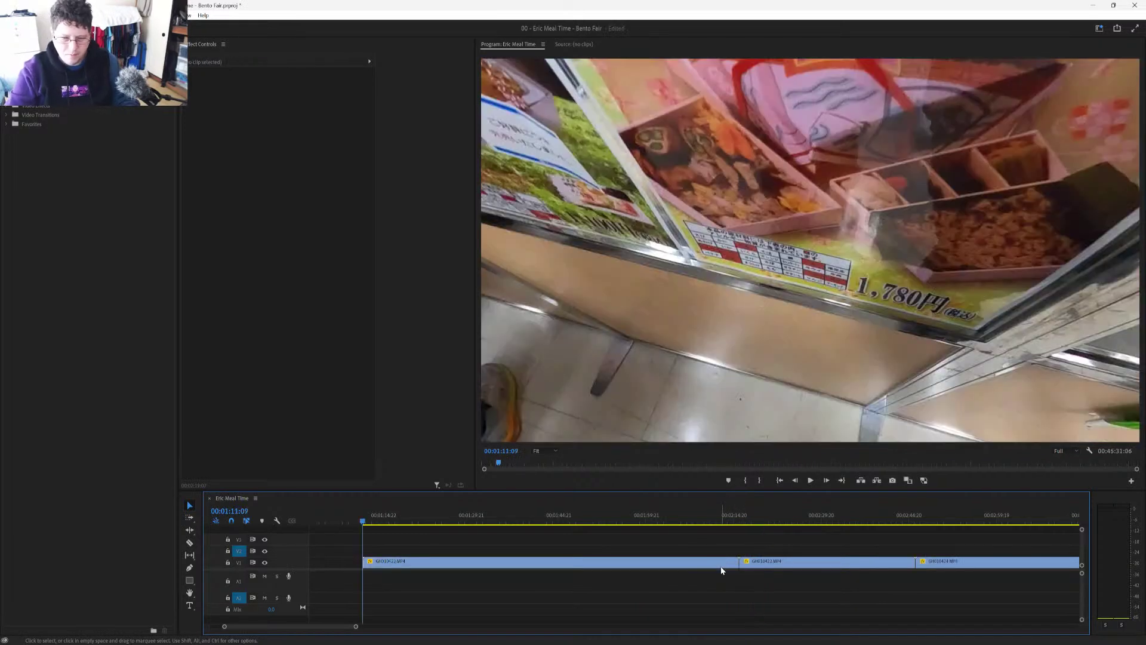
key(minus)
key(minus)
key(minus)
key(minus)
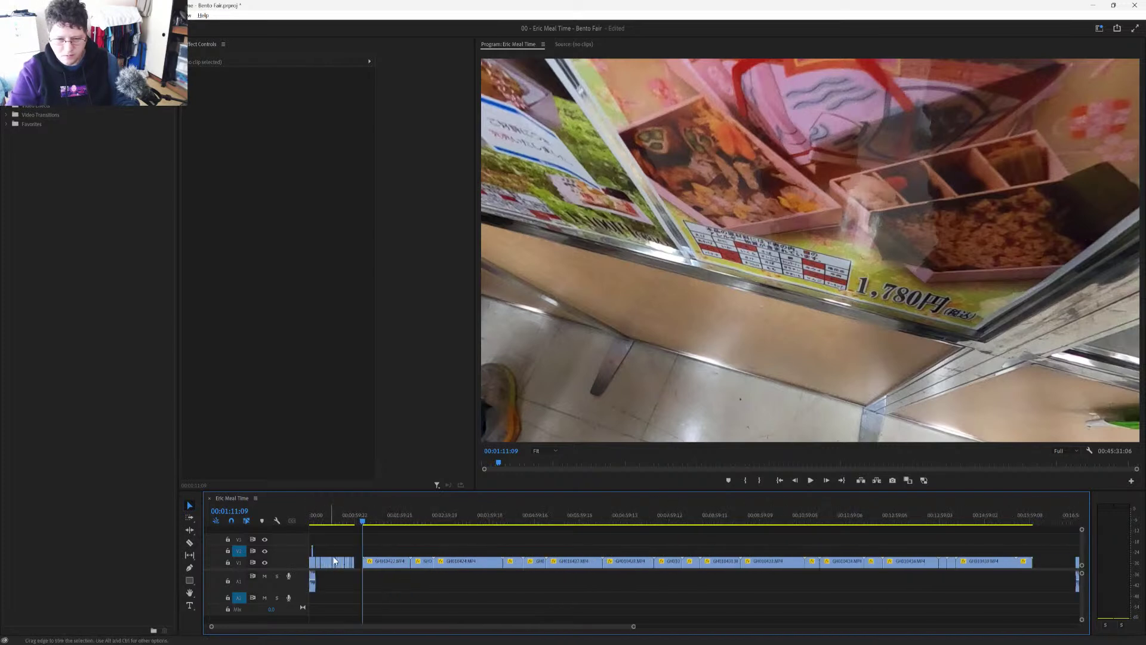
key(equal)
key(equal)
key(equal)
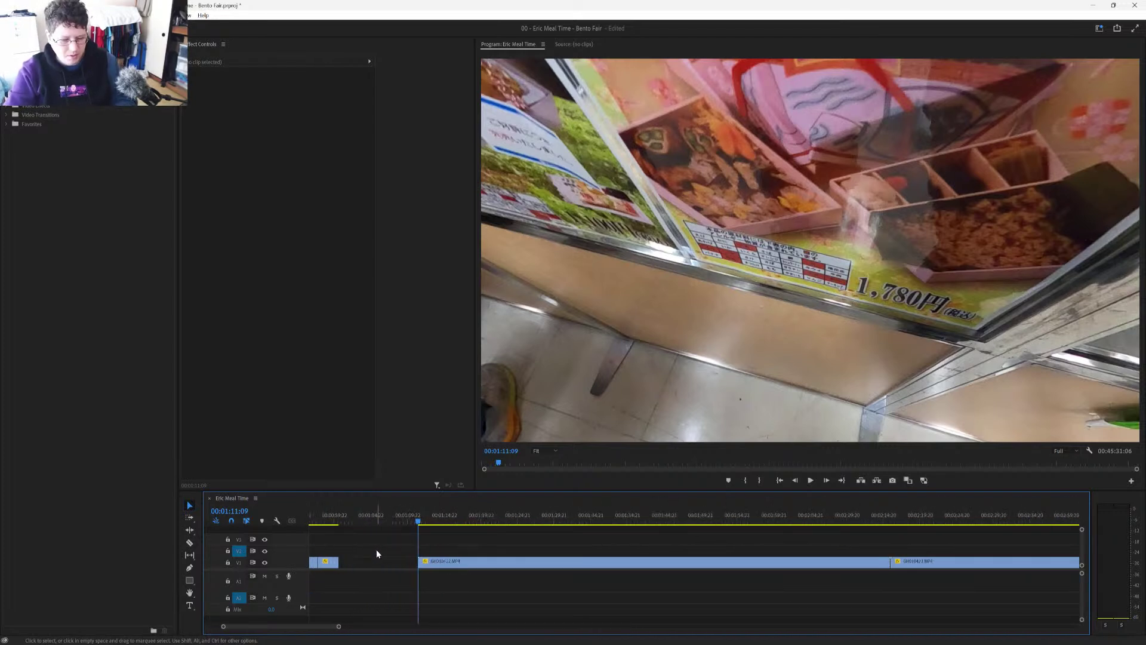
Step: Save the project and ripple-delete the footage from 00:01:11:09 up to the fried cutlets in the pot
key(ctrl+s)
scroll(377, 572, down, 2)
key(space)
drag(391, 523, 409, 537)
key(ctrl+k)
click(401, 565)
key(q)
Step: Cut the fried-cutlet pot shot at 00:01:13:13 and move it against the end of the assembled shots
key(space)
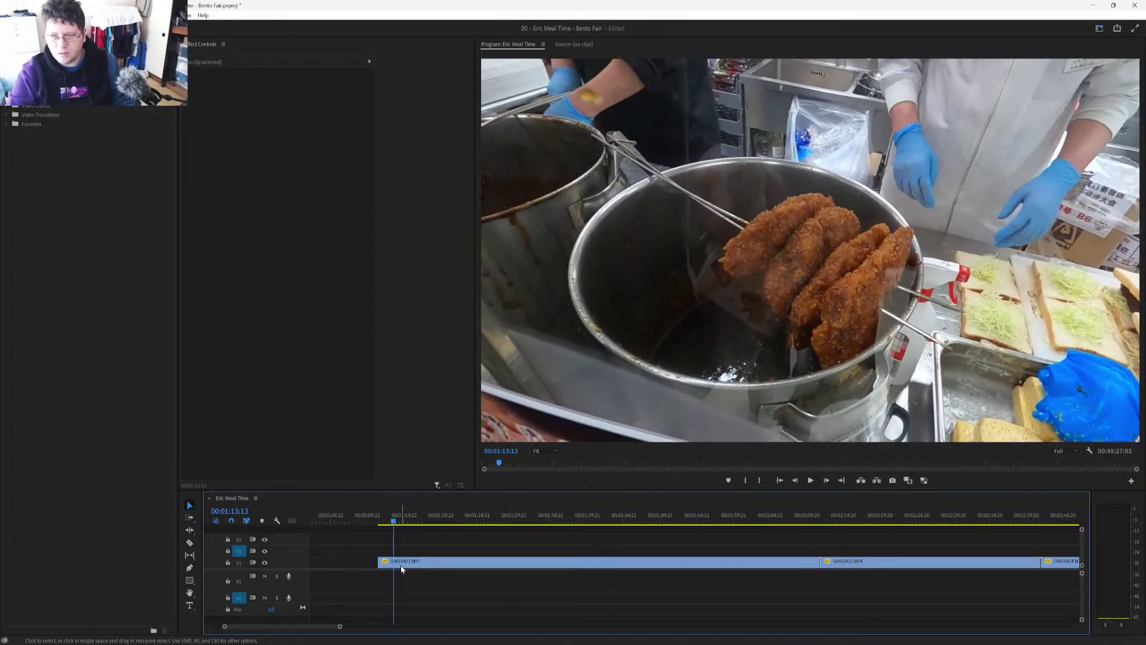
scroll(410, 574, left, 5)
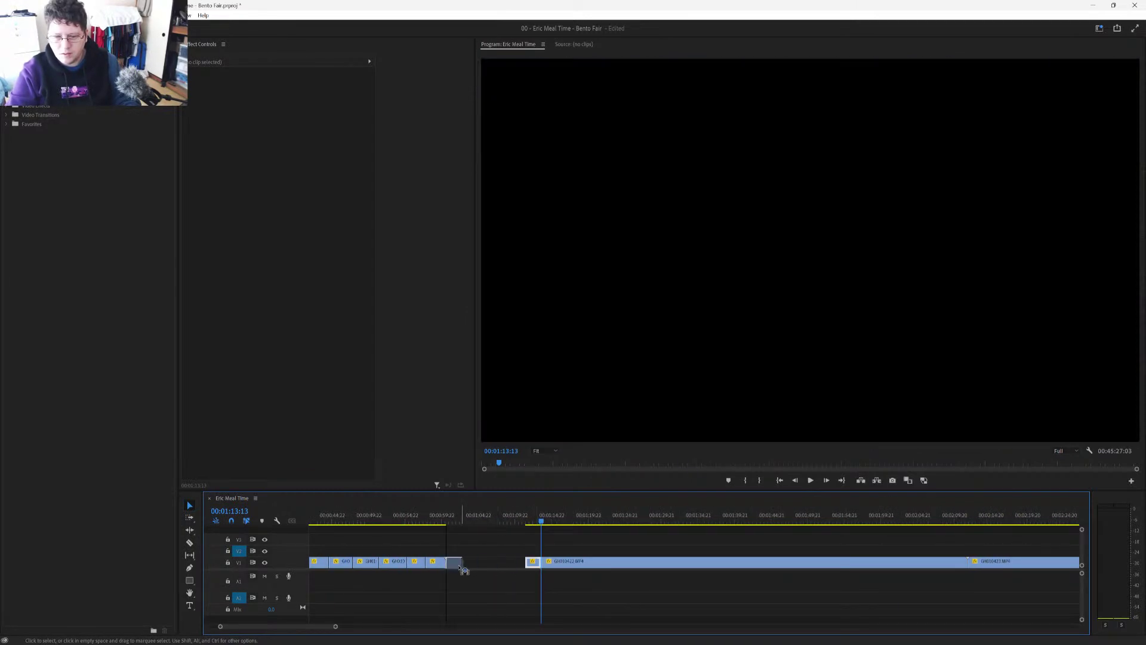
drag(464, 570, 464, 570)
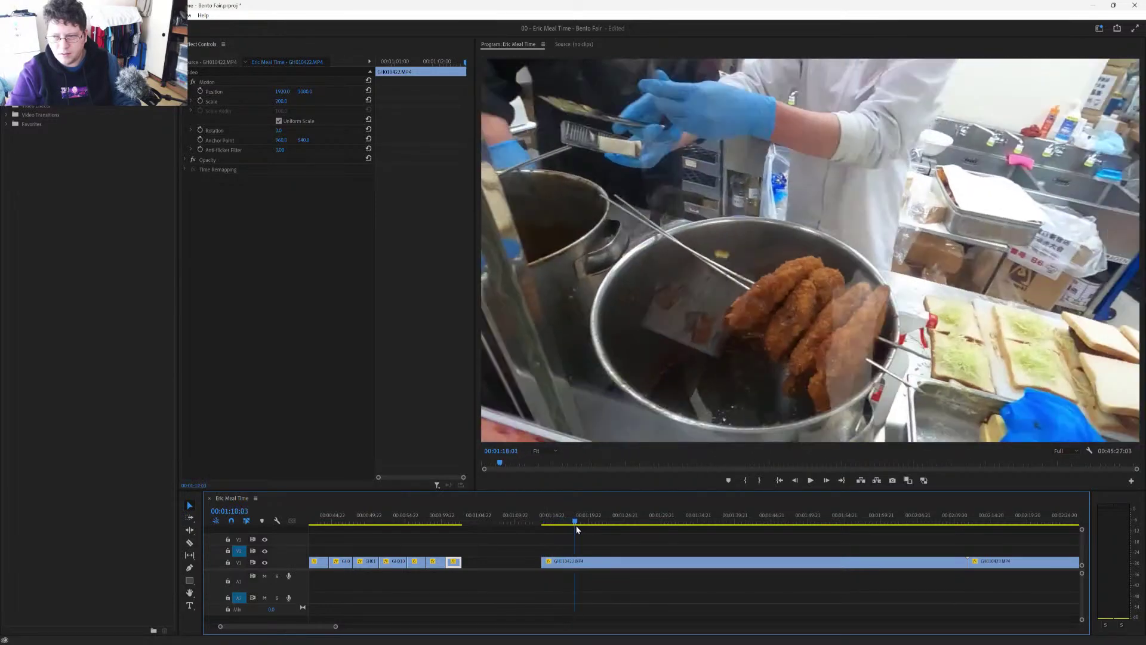
Step: Ripple-delete the kitchen footage between 00:01:13:13 and 00:01:20:23
drag(577, 529, 605, 538)
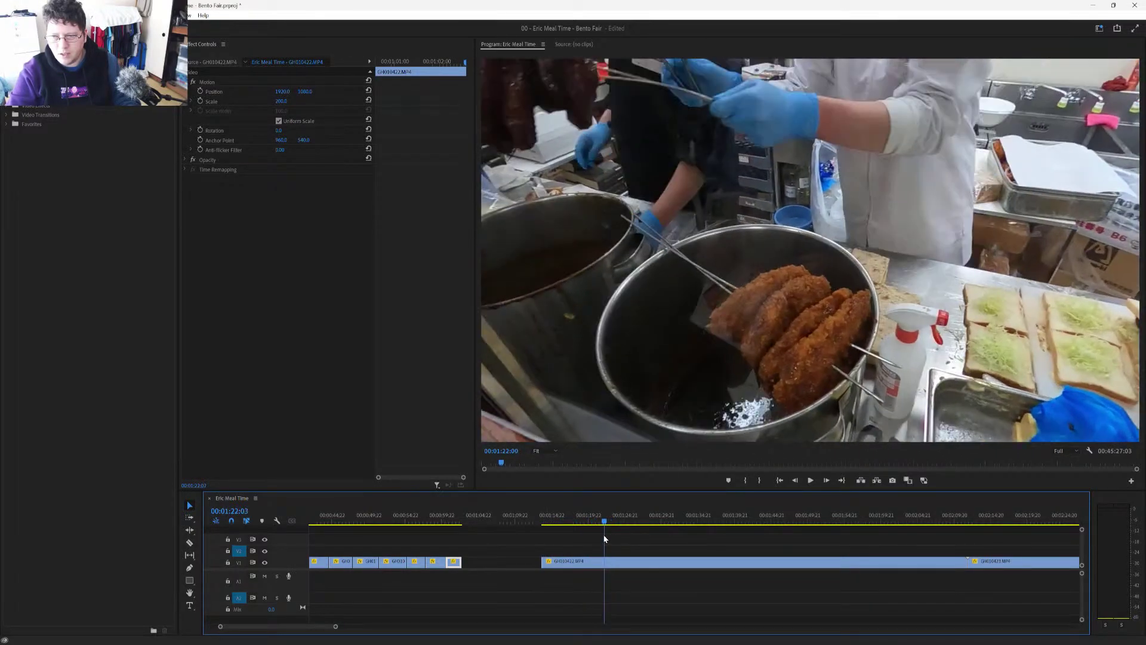
key(ctrl+k)
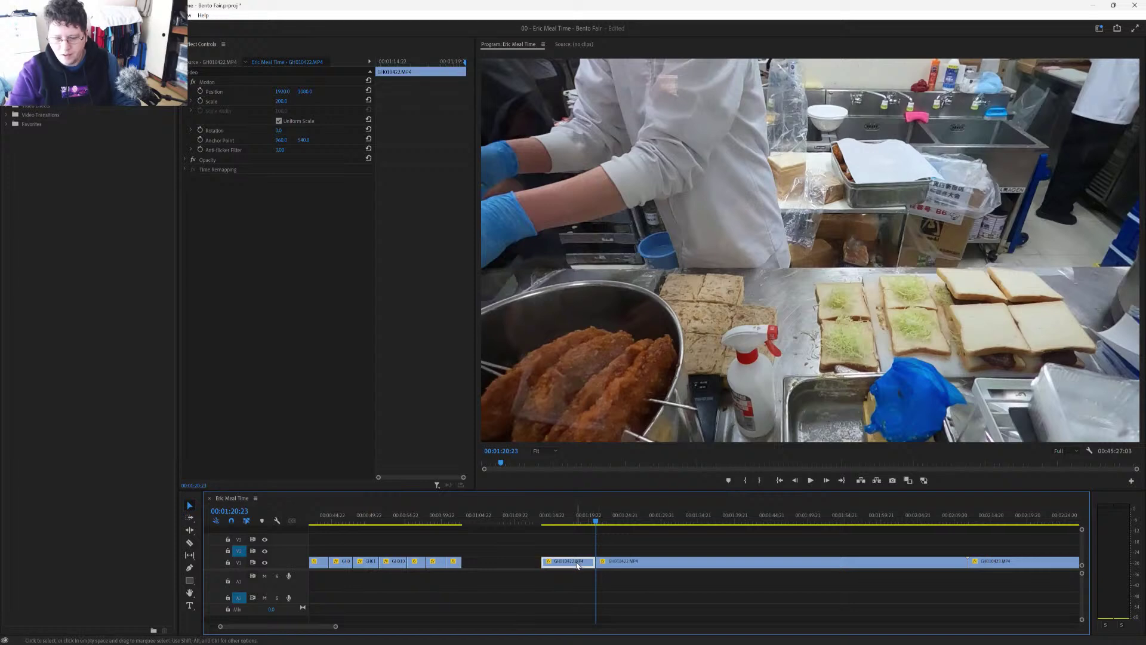
key(shift+Delete)
Step: Play the cutlet-to-sandwich shot, cut it at 00:01:21:15, move it against the assembled shots, and save the project
key(Up)
key(space)
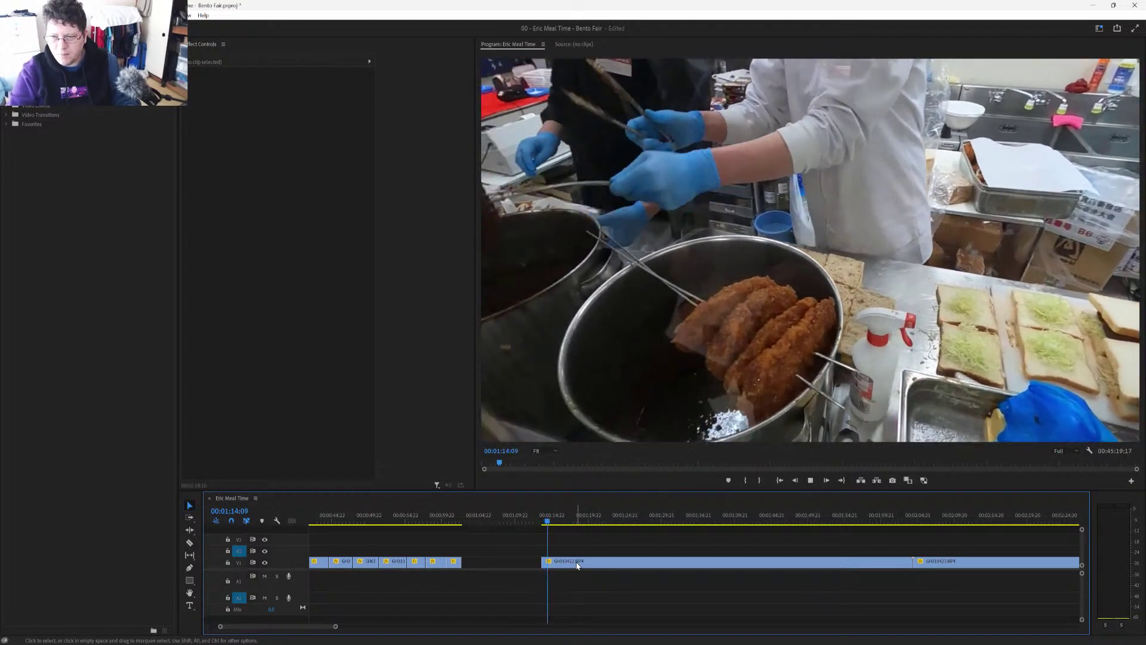
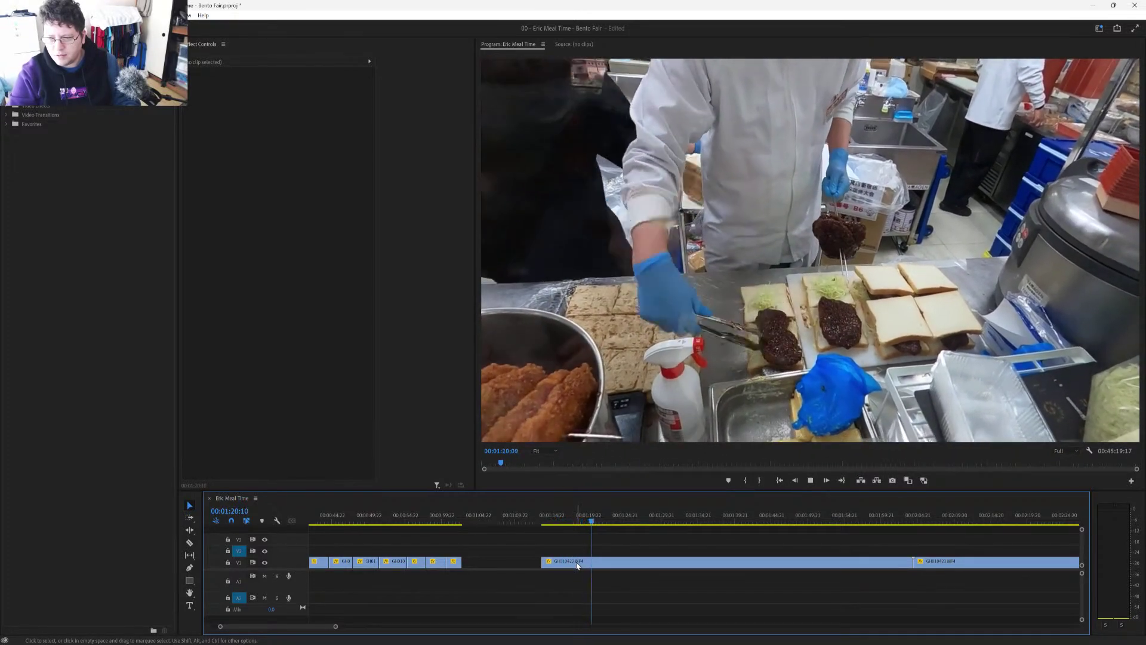
key(space)
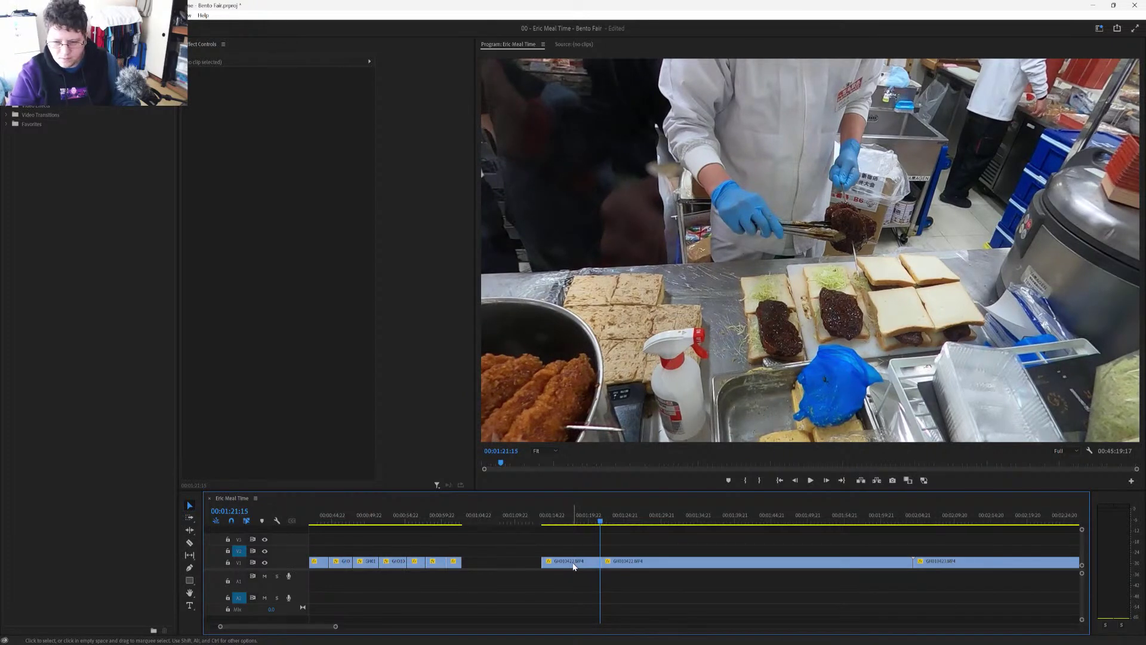
drag(573, 566, 494, 566)
drag(459, 521, 513, 532)
key(ctrl+s)
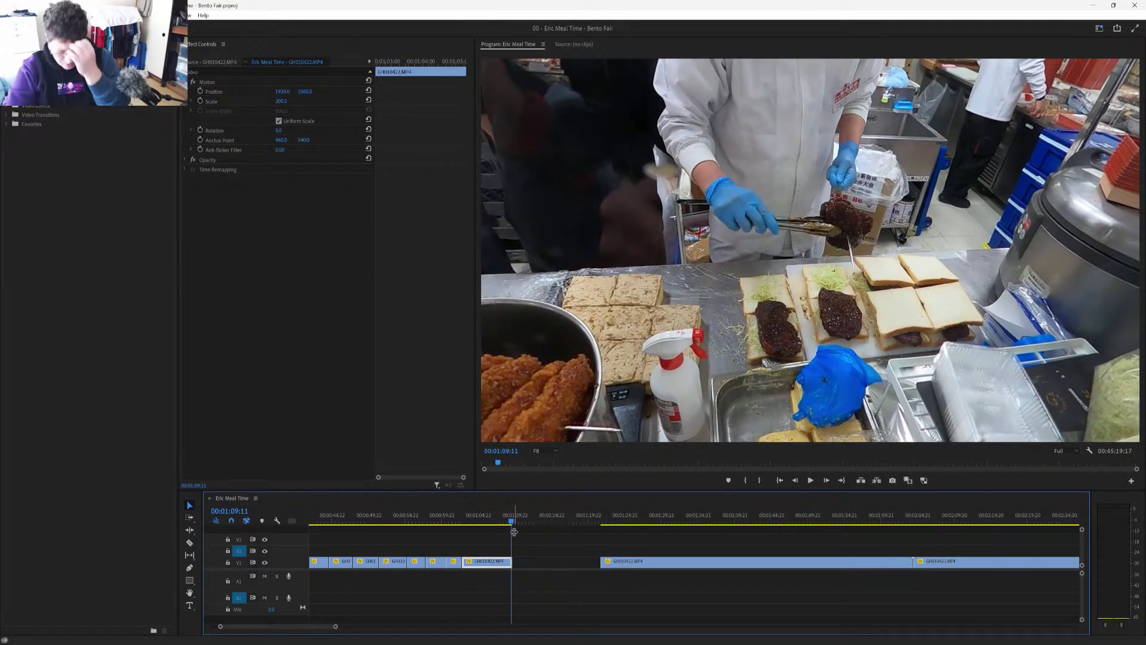
Step: Ripple-delete the kitchen footage from 00:01:21:15 up to the sandwich-cutting shot at 00:01:35:20
drag(609, 527, 706, 550)
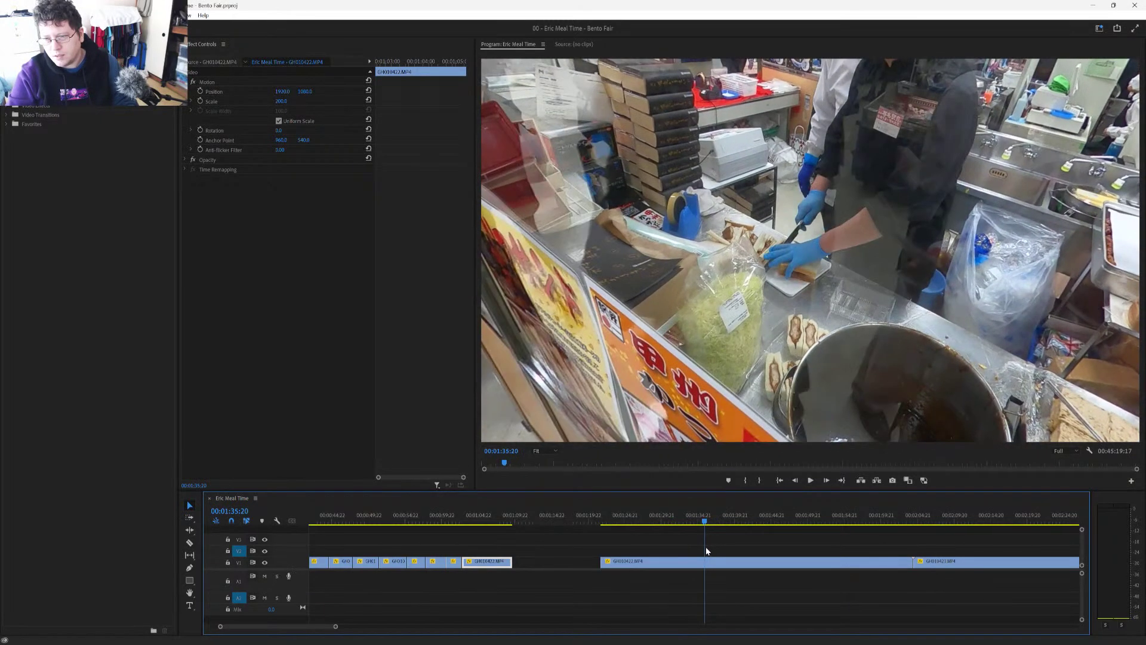
key(ctrl+k)
click(688, 565)
key(shift+Delete)
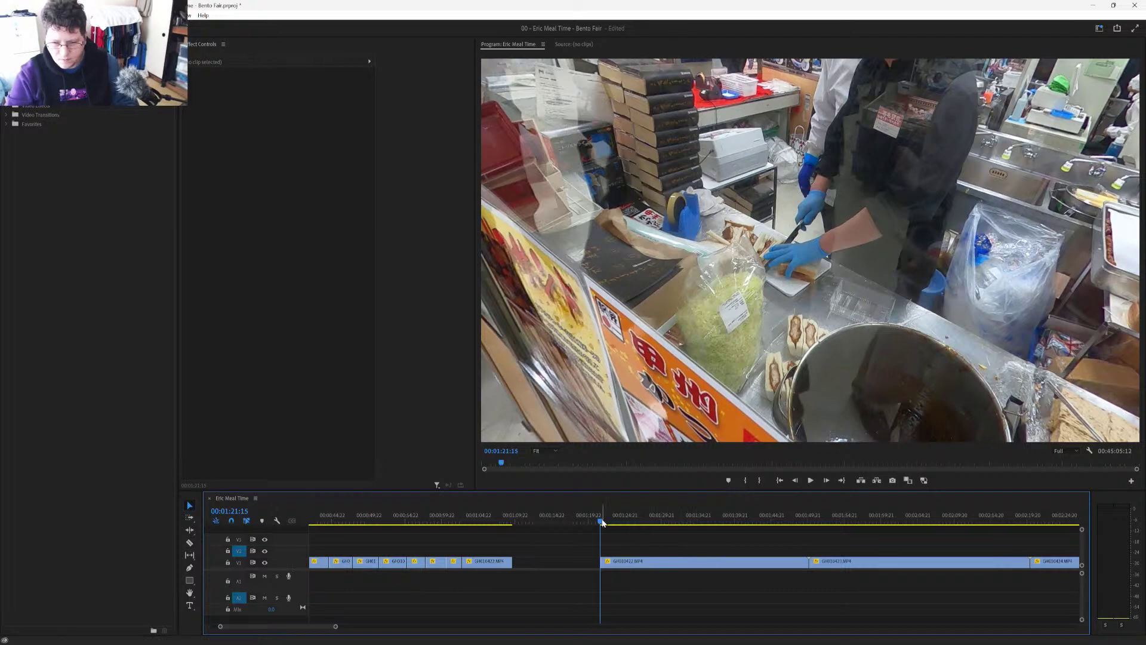
Step: Cut the sandwich-cutting shot at 00:01:30:07, move it against the assembled shots, and save the project
drag(603, 524, 668, 530)
key(ctrl+k)
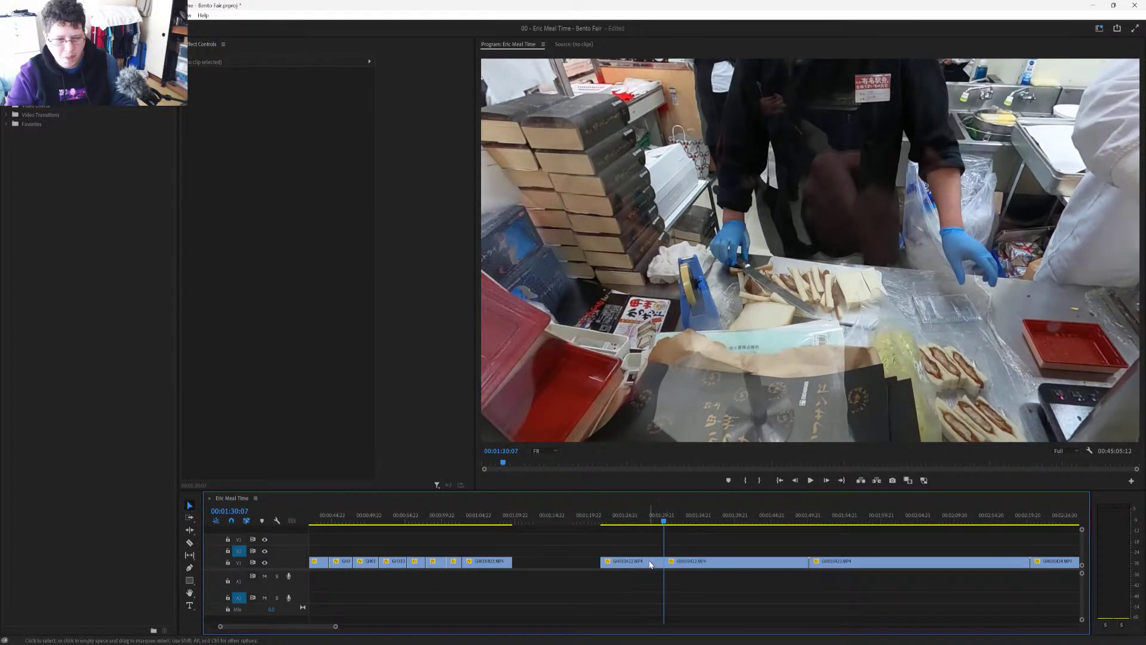
drag(651, 565, 563, 567)
key(ctrl+s)
scroll(566, 555, down, 5)
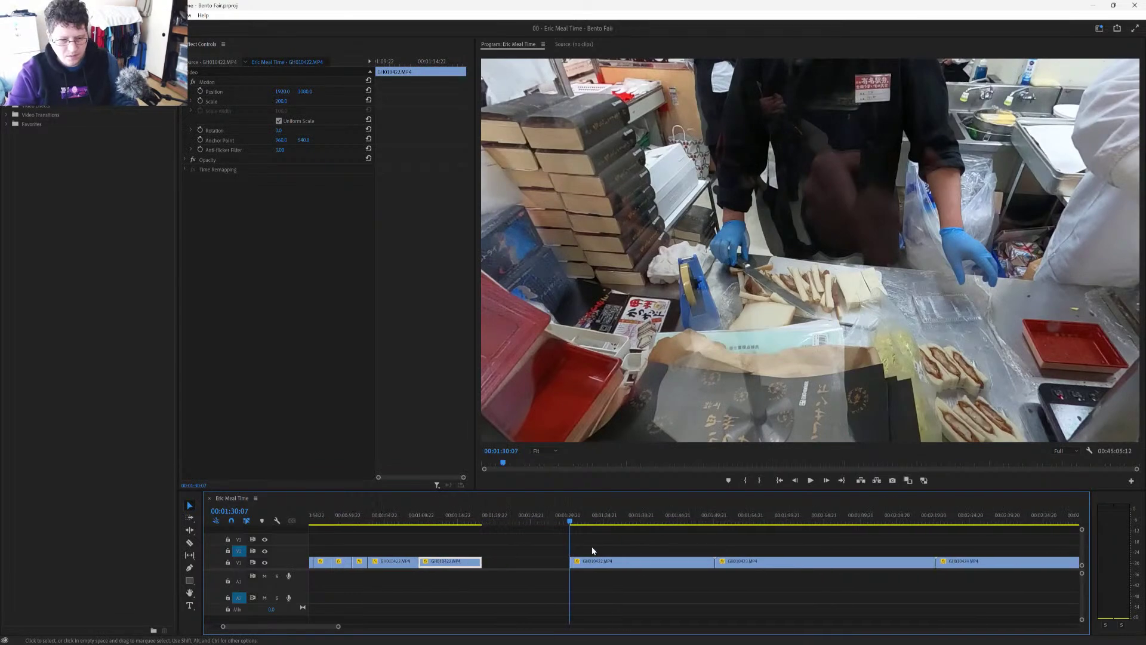
Step: Scrub through the rest of the sandwich kitchen clip and ripple-delete that leftover piece
click(518, 523)
drag(520, 523, 659, 535)
click(584, 572)
key(shift+Delete)
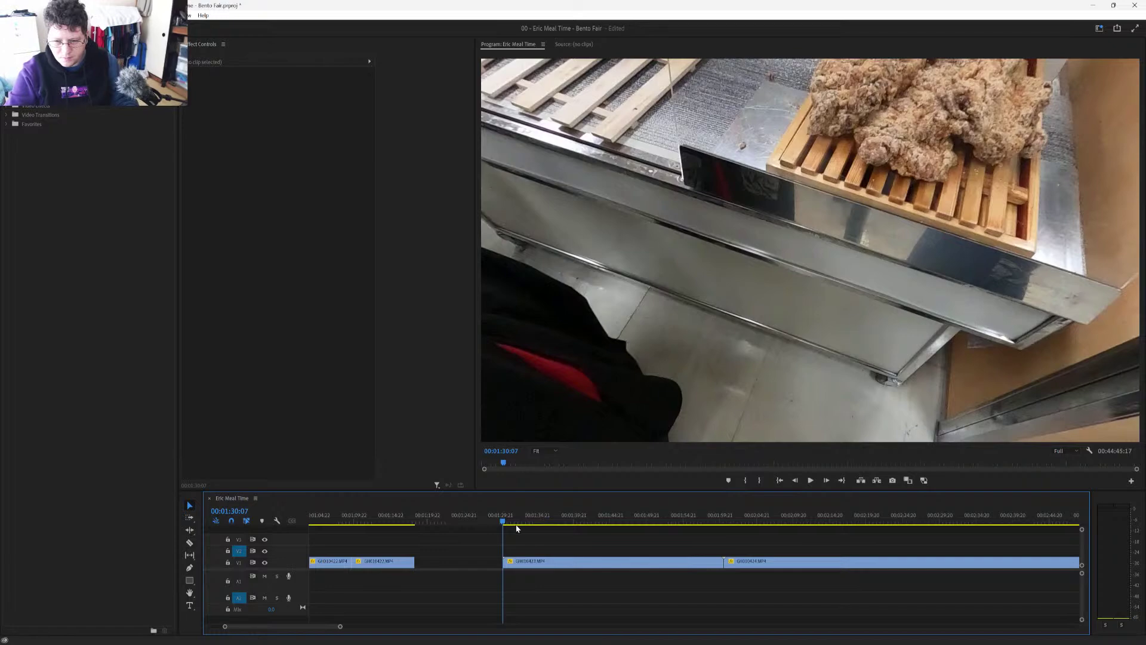
Step: Isolate the 1000-yen note shot in front of the katsu sando posters with two cuts, ending it at 00:01:39:11
drag(502, 523, 555, 531)
key(ctrl+k)
key(Left)
key(Left)
key(Left)
drag(547, 523, 570, 529)
drag(572, 528, 569, 527)
key(ctrl+k)
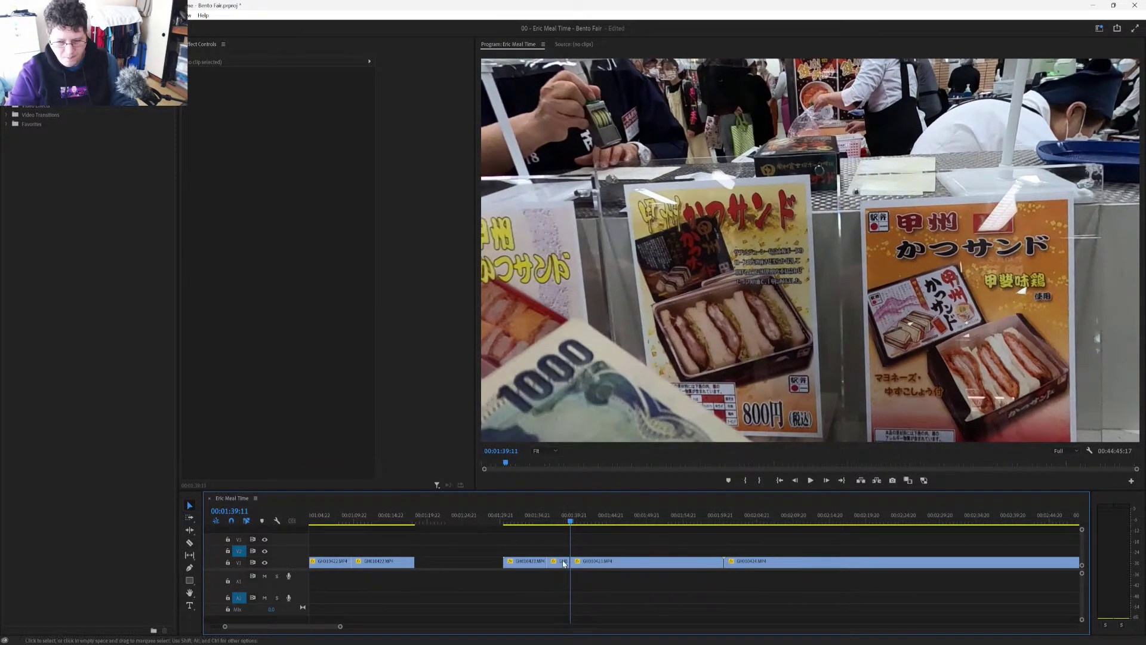
Step: Move the 1000-yen note shot after the assembled shots and ripple-delete the leftover footage that preceded it
drag(565, 564, 435, 569)
click(525, 564)
key(shift+Delete)
scroll(527, 565, down, 3)
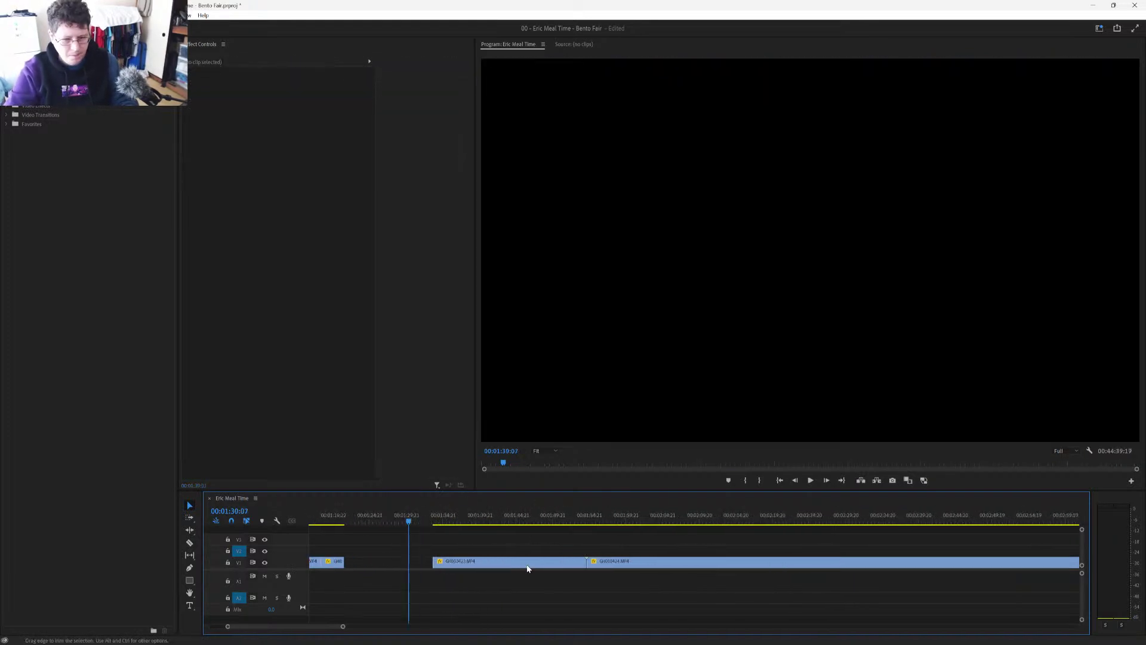
Step: Isolate the next short katsu sando counter shot with two cuts, ending it at 00:01:47:11
click(439, 523)
drag(439, 524, 536, 525)
key(ctrl+k)
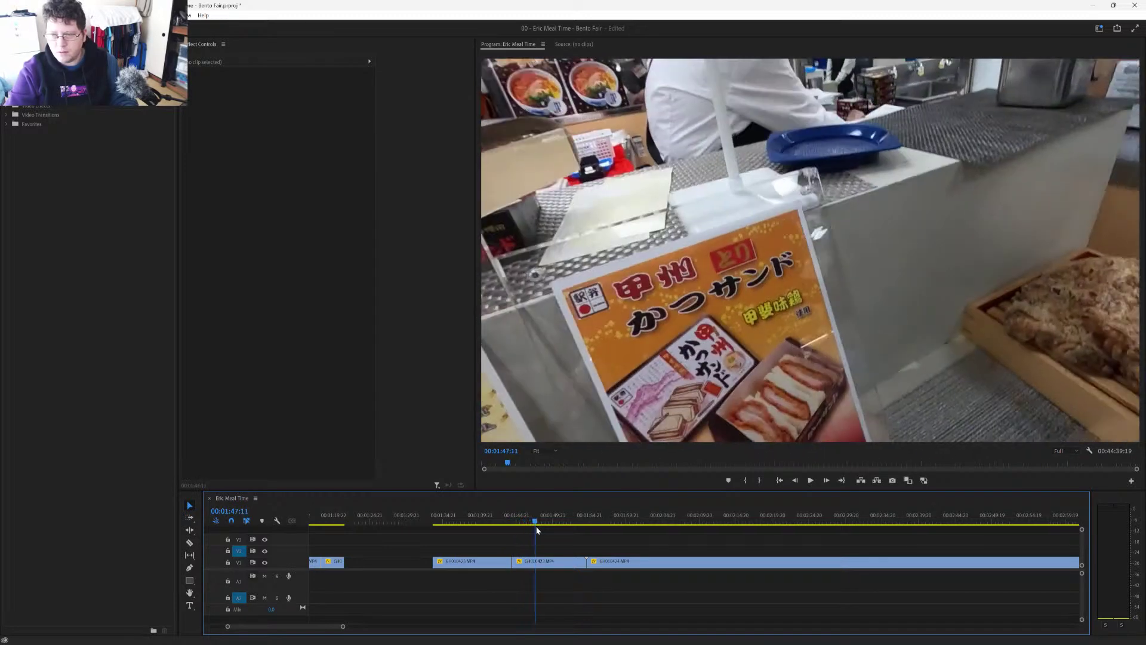
key(ctrl+k)
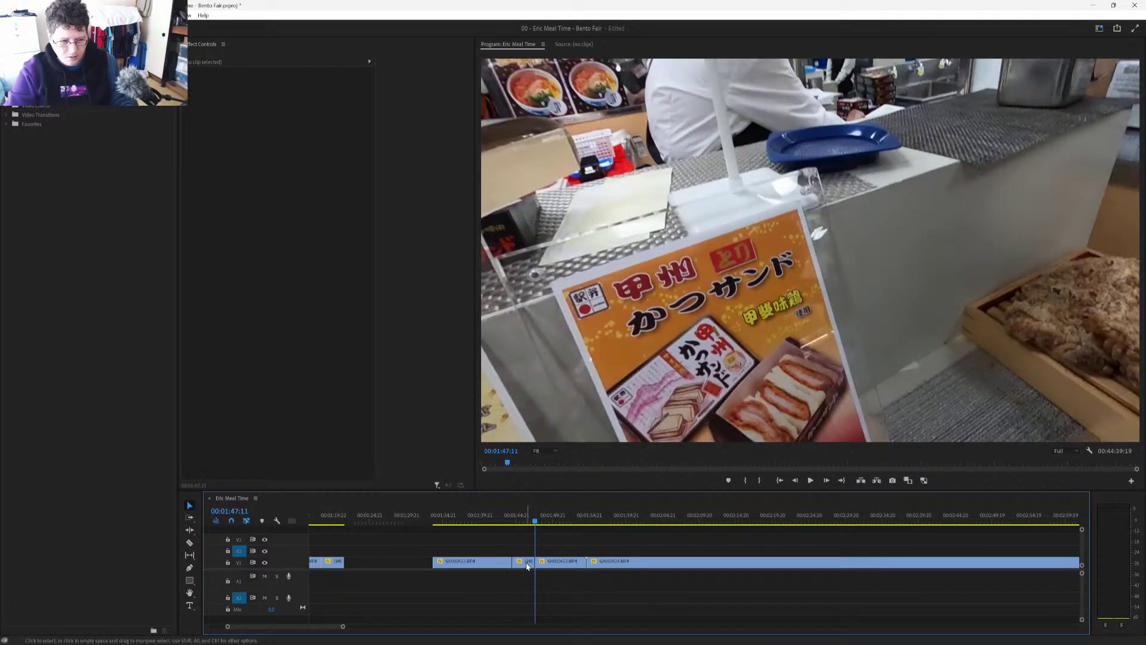
Step: Move the isolated katsu sando counter shot against the 1000-yen note shot, save the project, and check the join
drag(527, 565, 360, 563)
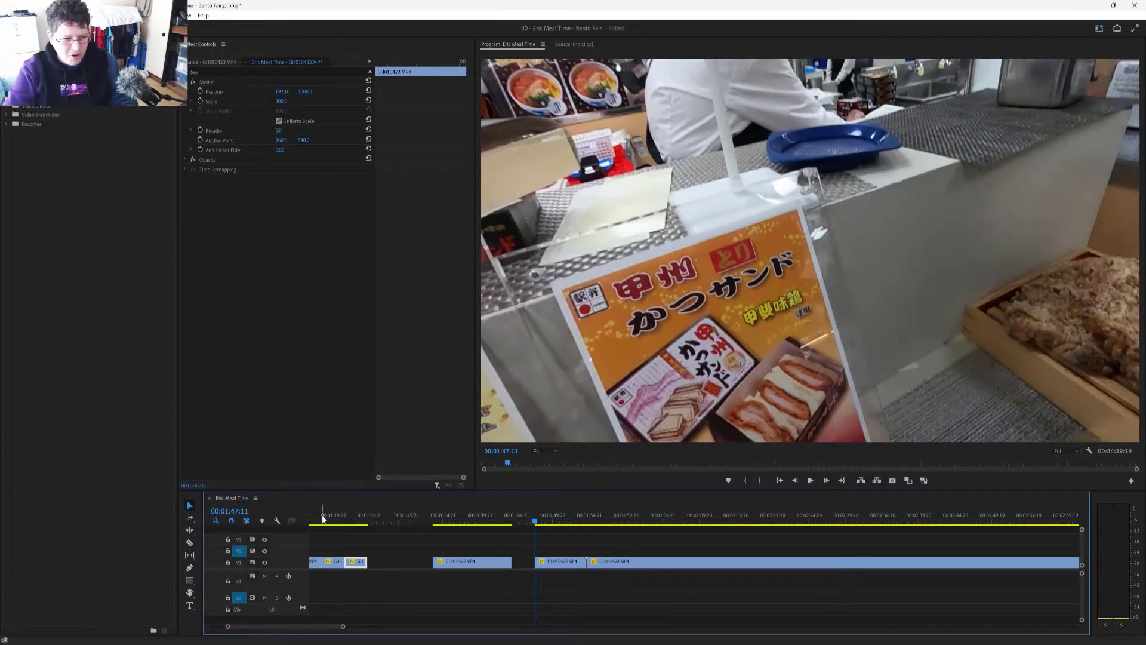
key(ctrl+s)
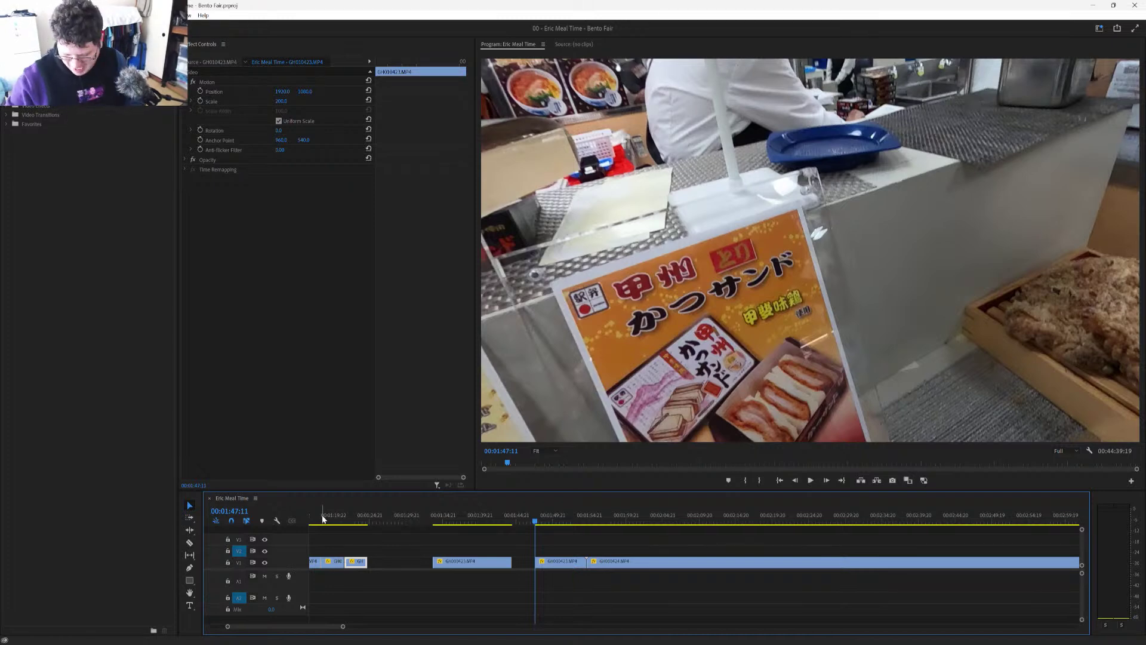
mouse_move(328, 520)
mouse_down()
mouse_move(369, 521)
mouse_move(346, 521)
mouse_up()
mouse_move(352, 567)
mouse_down()
mouse_move(368, 565)
mouse_move(339, 561)
mouse_move(382, 570)
mouse_move(348, 572)
mouse_up()
scroll(350, 563, up, 3)
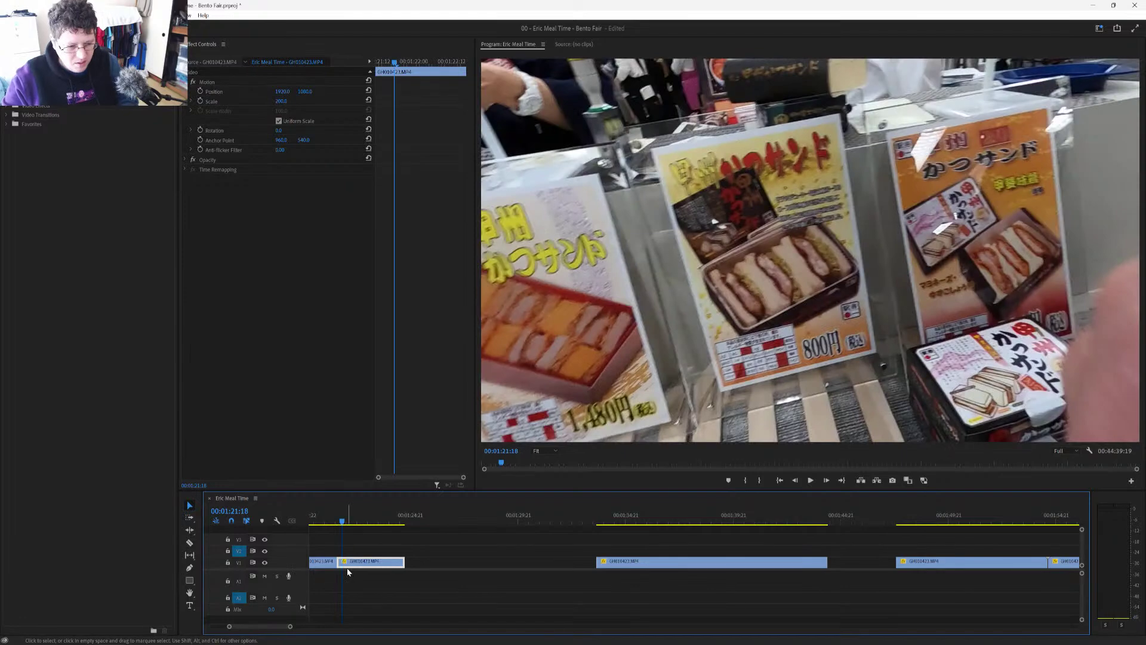
key(minus)
key(minus)
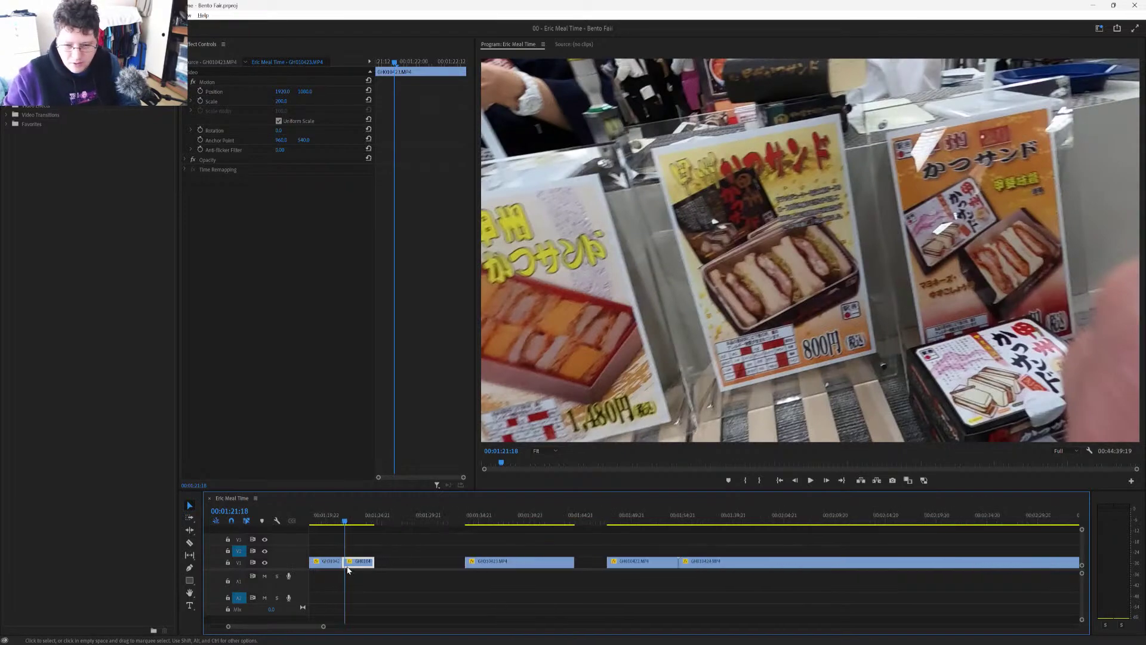
Step: Ripple-delete the two leftover katsu sando counter pieces that precede the round bento bowl footage
click(410, 521)
drag(411, 520, 501, 522)
drag(426, 551, 467, 566)
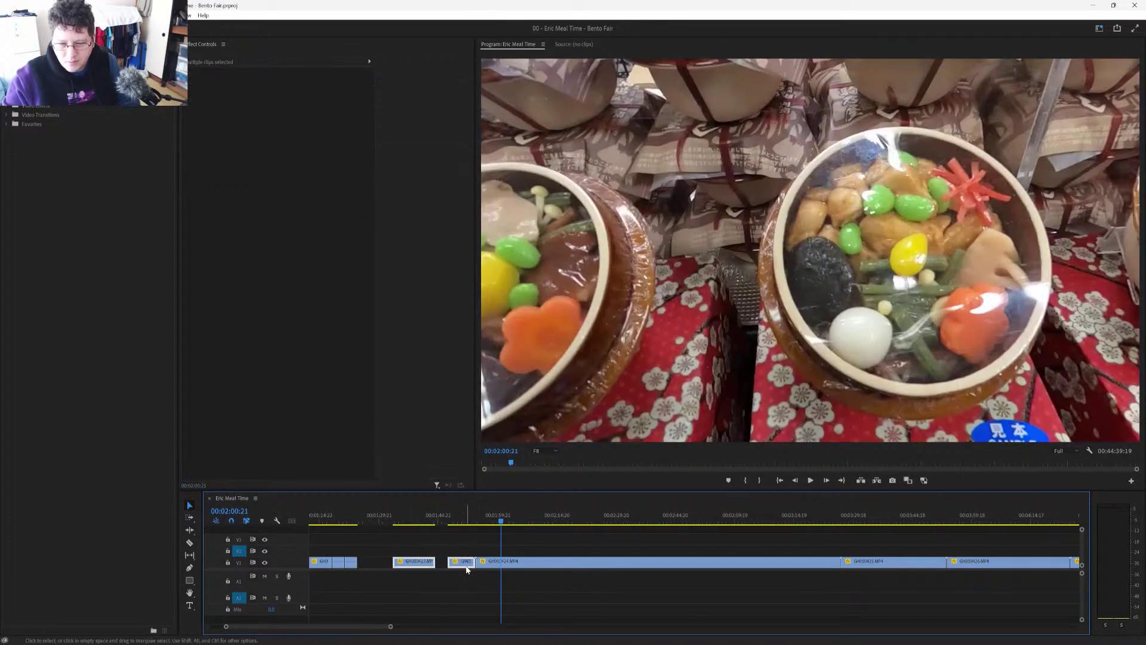
key(shift+Delete)
scroll(467, 570, down, 6)
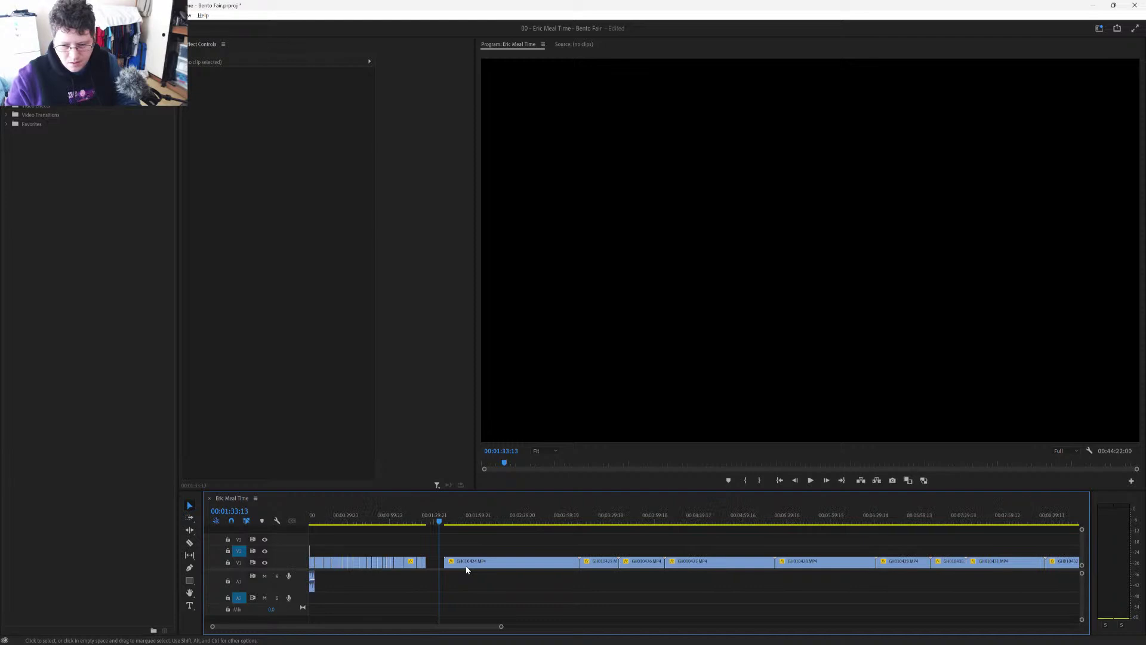
scroll(467, 566, down, 2)
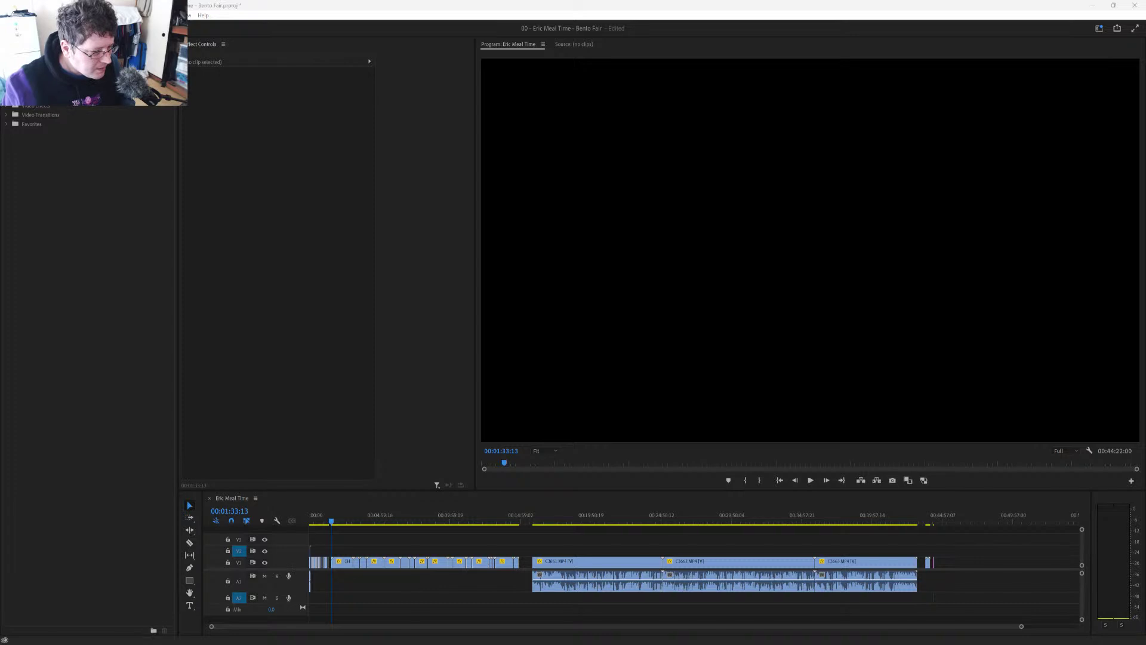
key(alt+Tab)
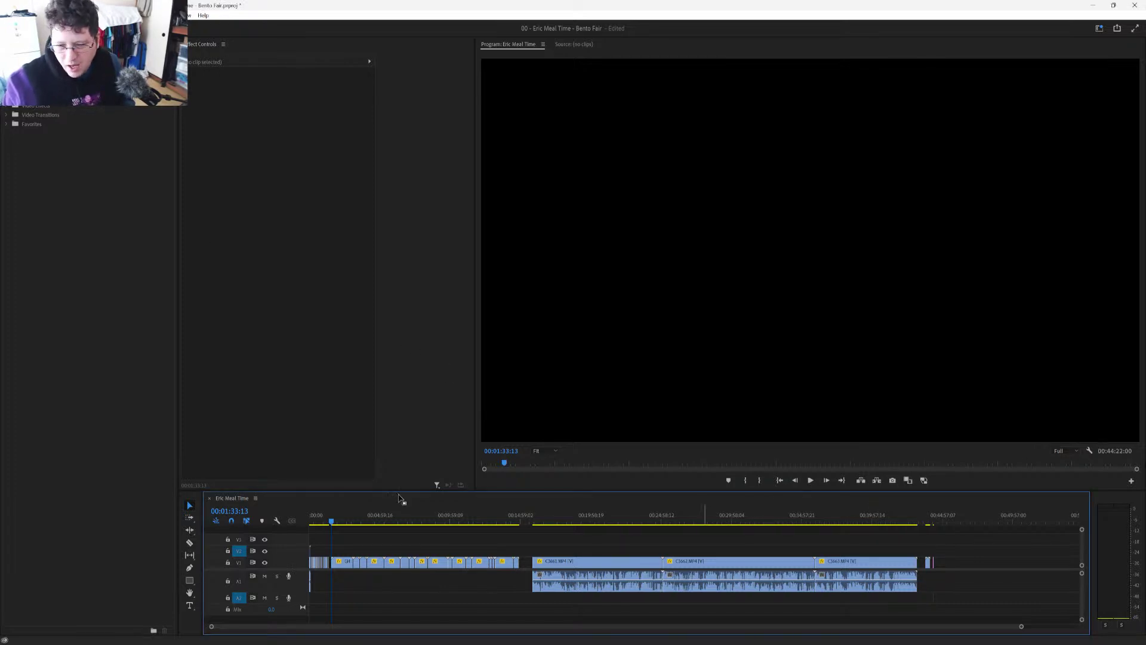
click(332, 523)
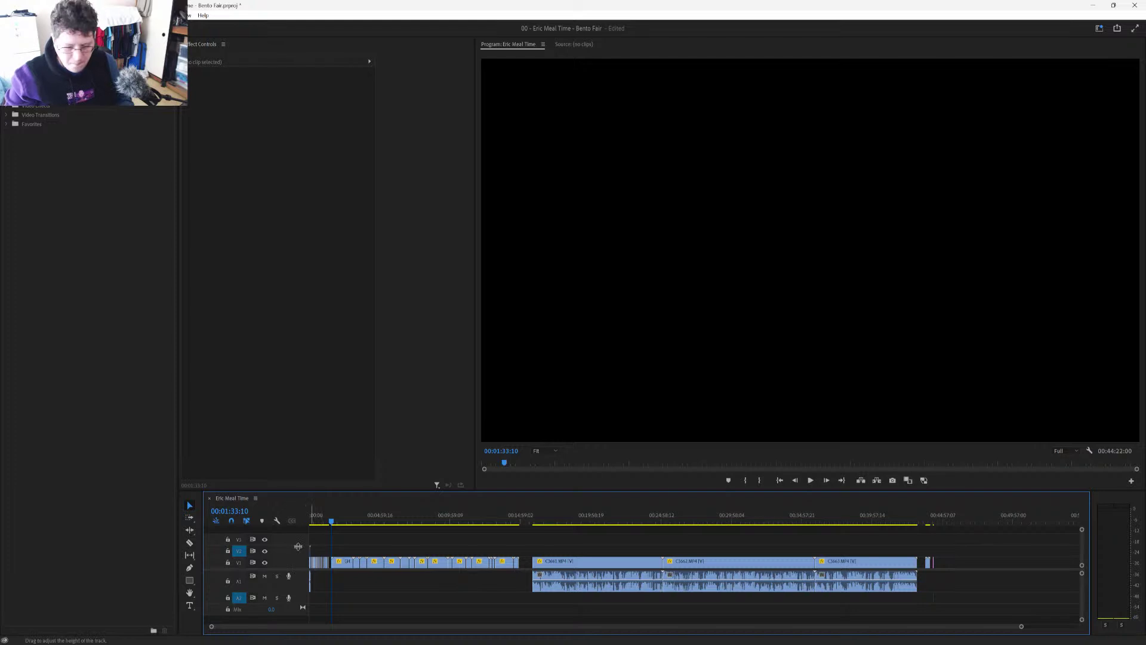
scroll(360, 577, up, 1)
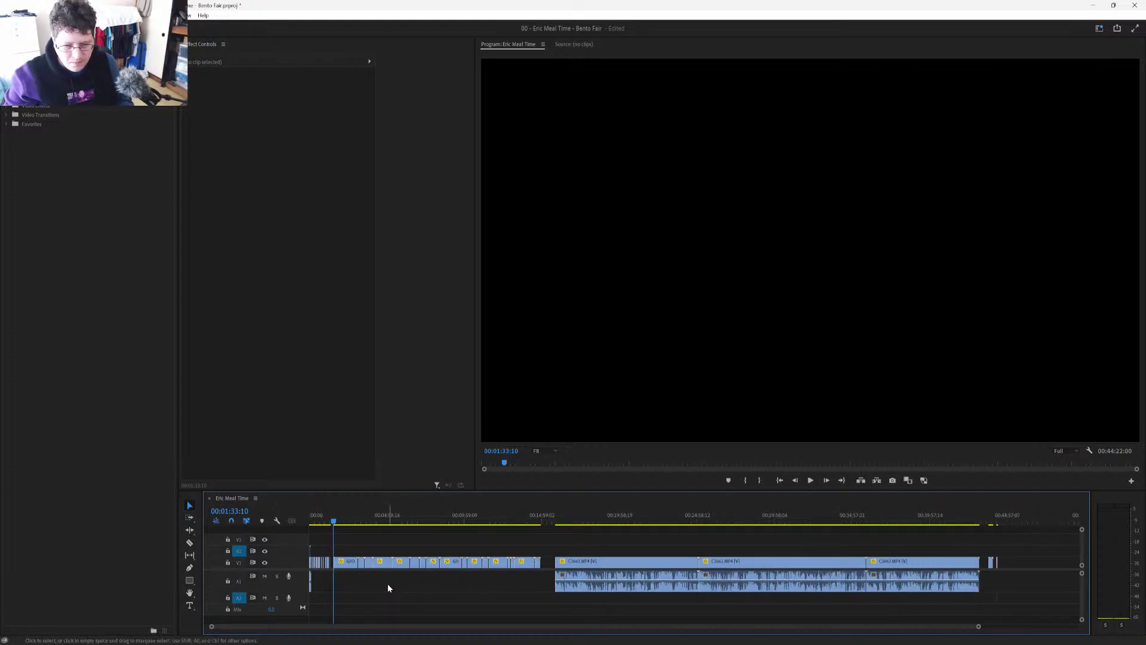
scroll(380, 582, down, 2)
scroll(364, 571, up, 1)
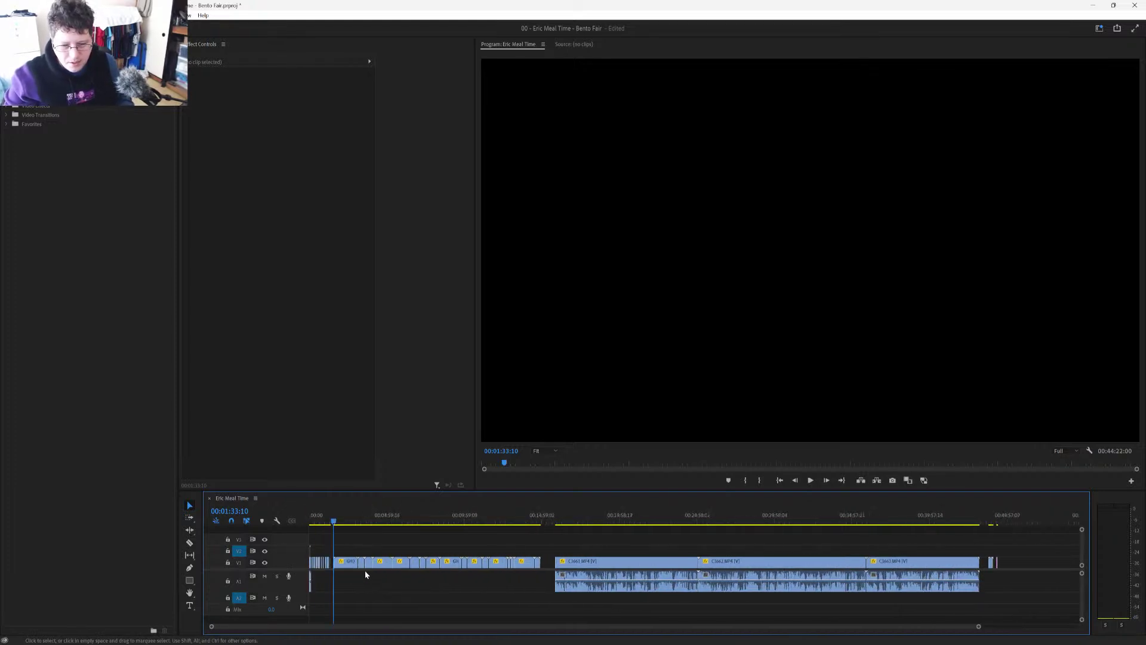
Step: Cut the final seated talking clip at 00:43:09:17, just after the speech ends, and delete the leftover tail
scroll(344, 569, down, 1)
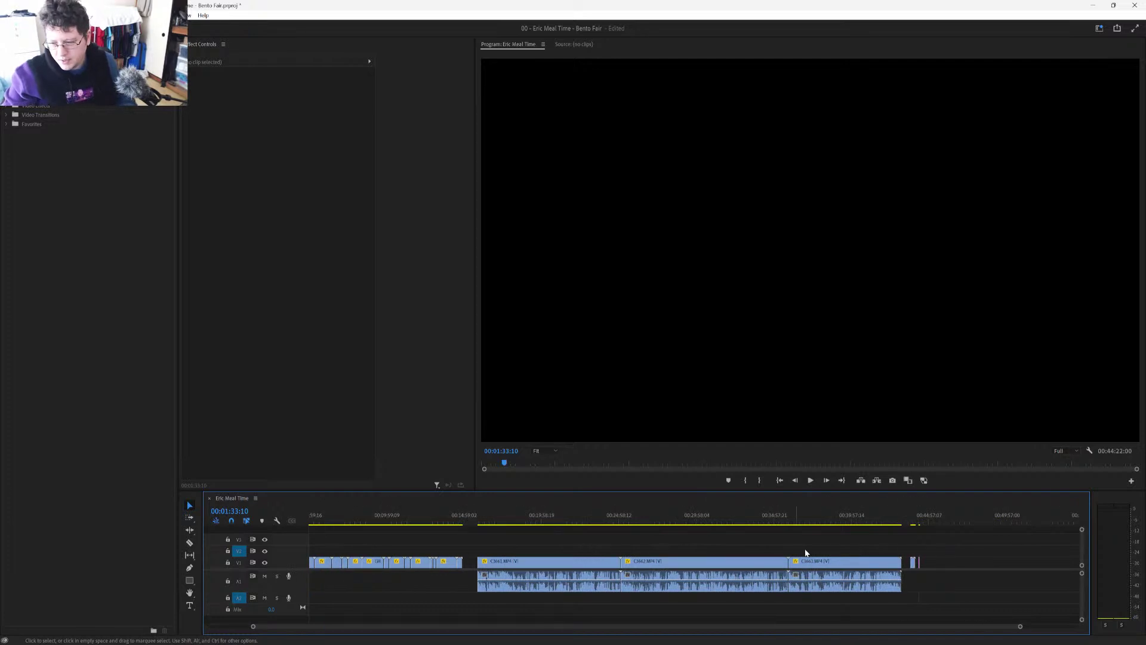
scroll(902, 547, up, 3)
scroll(901, 548, up, 3)
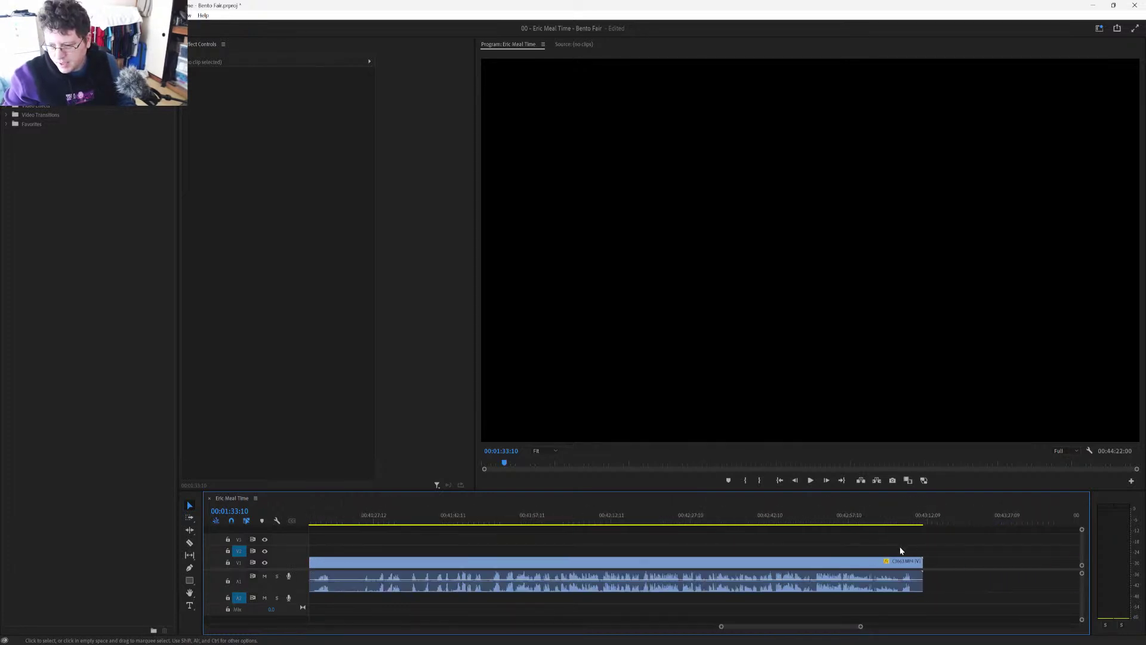
click(737, 521)
drag(739, 520, 756, 523)
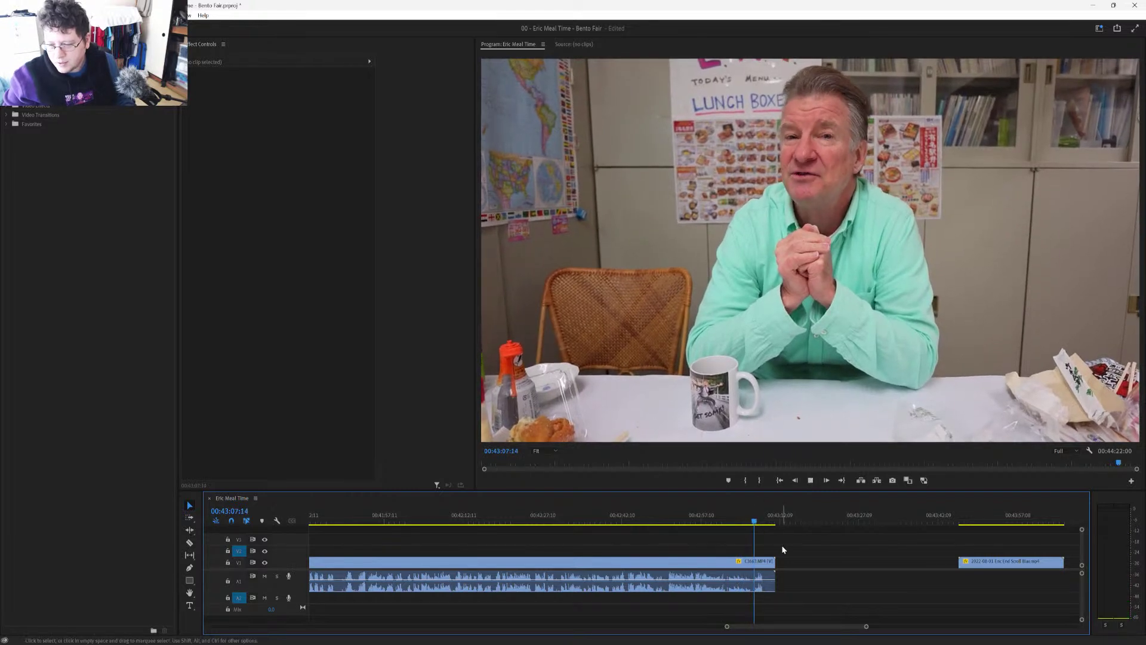
key(space)
scroll(783, 541, up, 3)
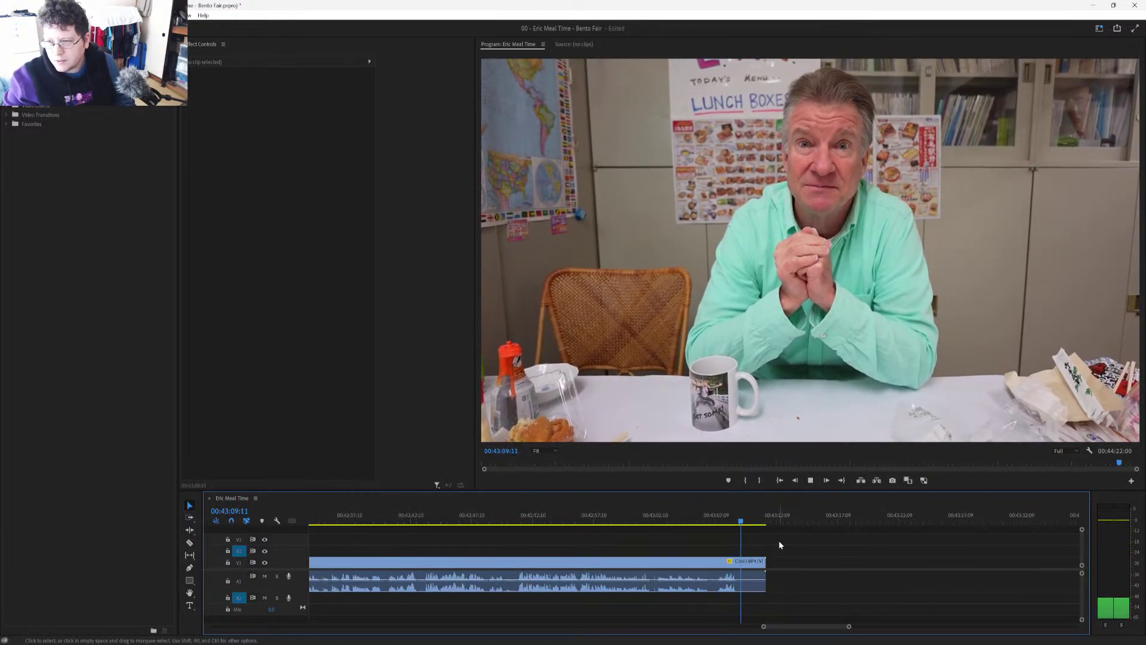
key(space)
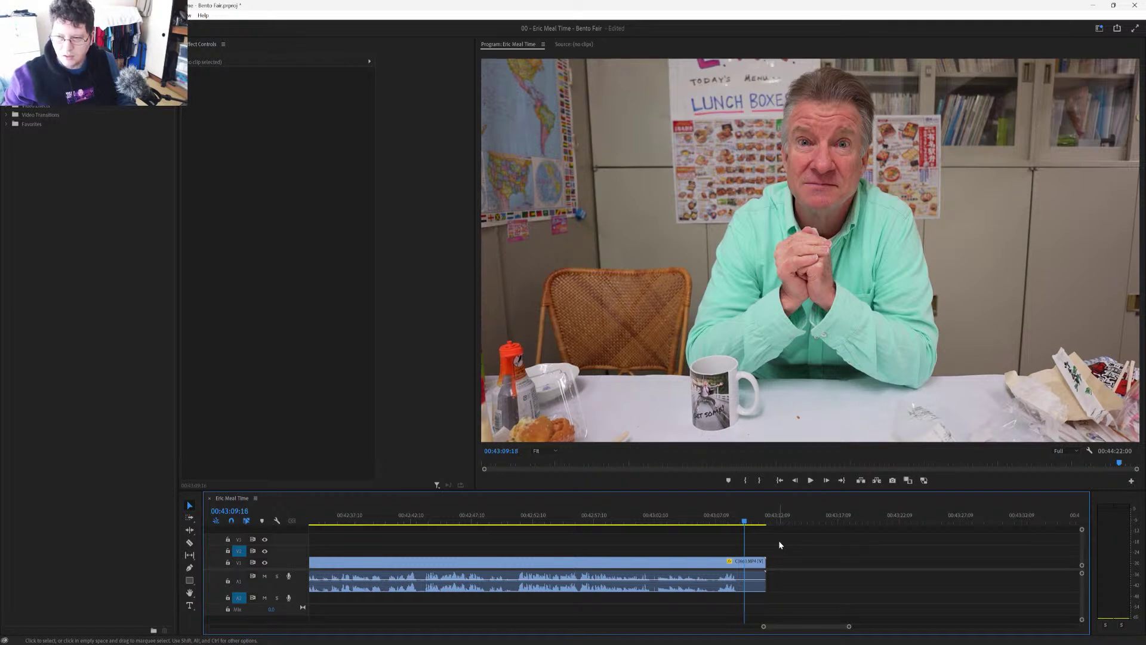
key(ctrl+k)
click(757, 563)
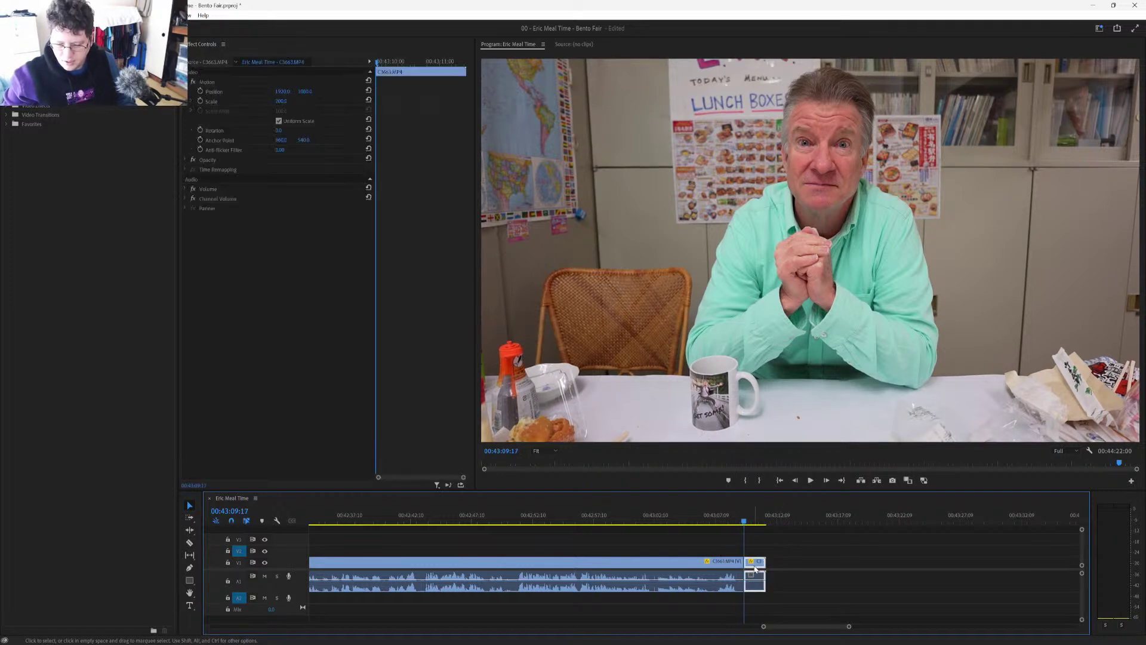
key(Delete)
Step: Move the End Scroll Blue clip onto V2 above the talking clip, aligning the ends of both clips
scroll(756, 564, down, 2)
scroll(755, 564, down, 2)
click(795, 516)
drag(865, 563, 725, 550)
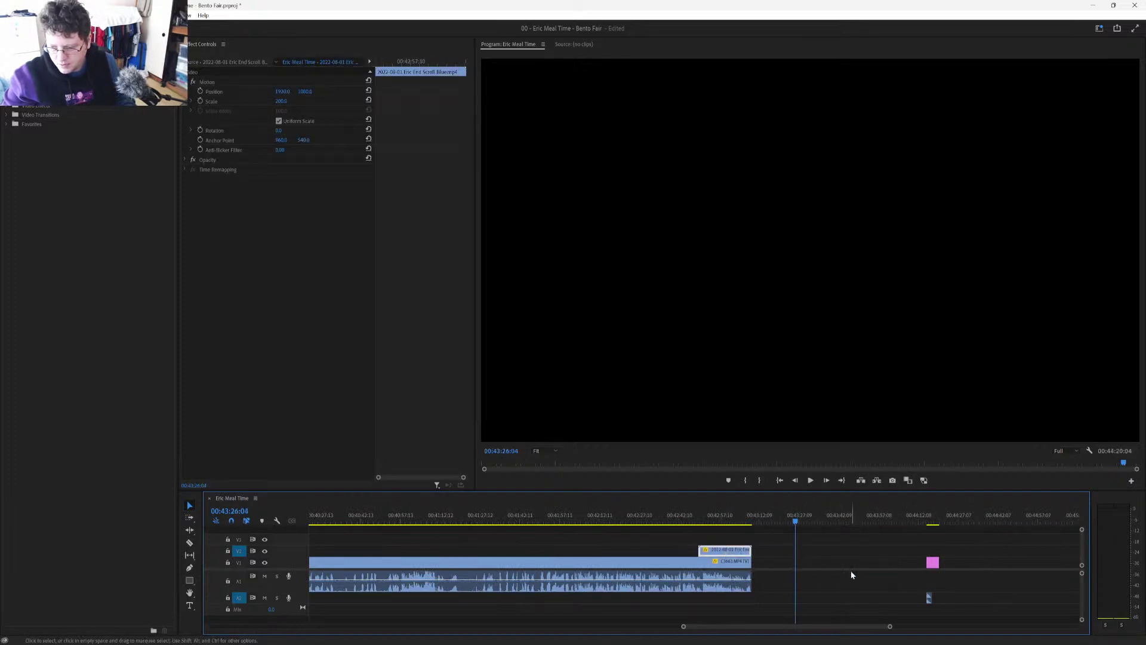
Step: Bring the closing Nom image and its sound clip back together to just after the end of the talking footage
drag(894, 551, 946, 611)
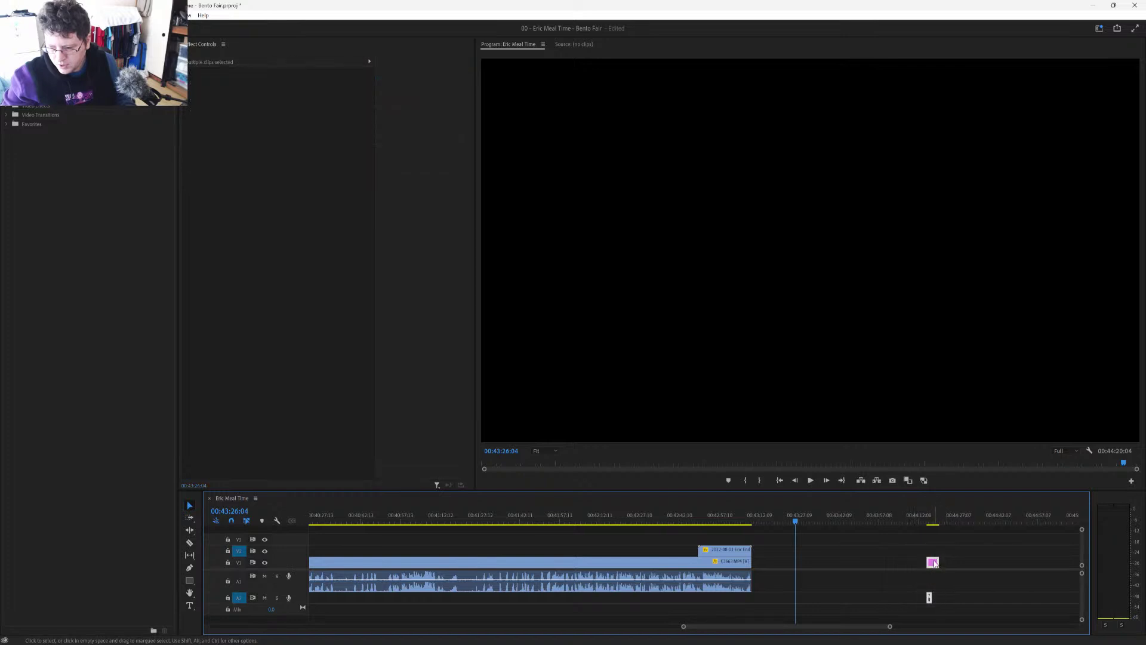
drag(935, 564, 770, 562)
click(772, 545)
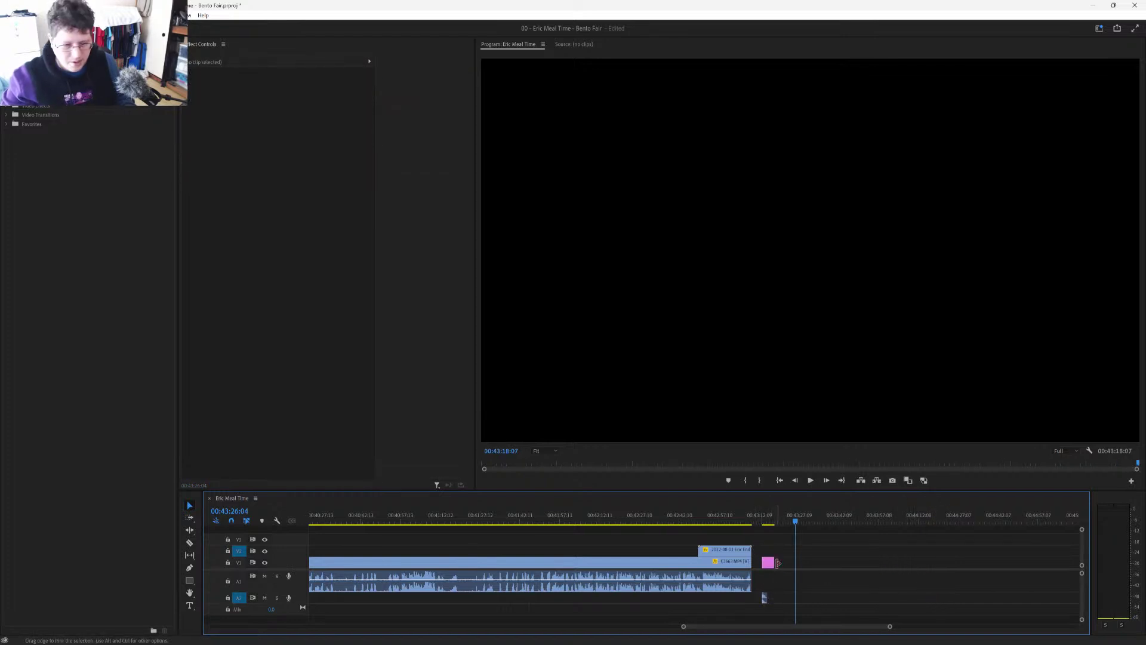
Step: Review the closing Nom image and the end credits scroll in the program preview
scroll(784, 550, up, 3)
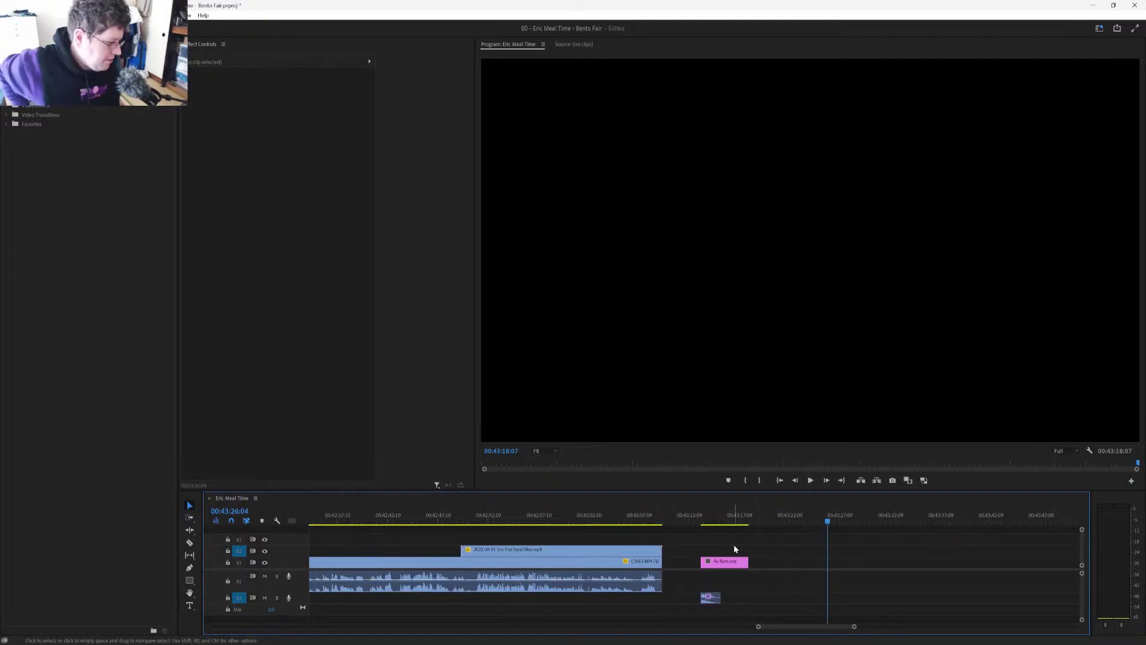
click(720, 517)
drag(726, 520, 736, 521)
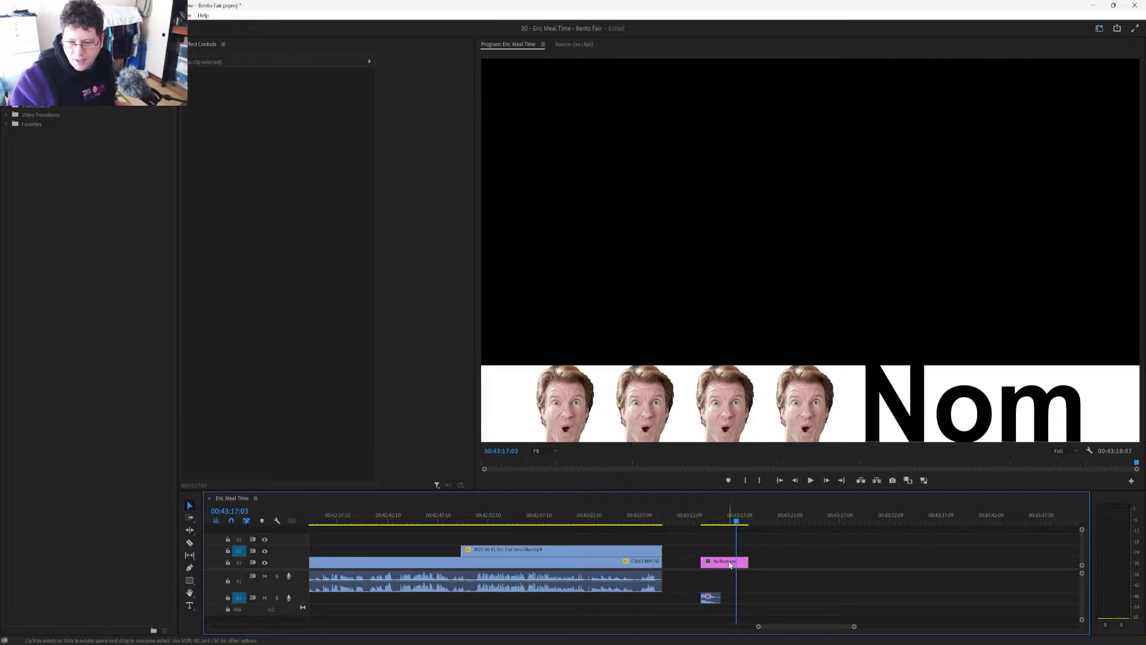
click(728, 565)
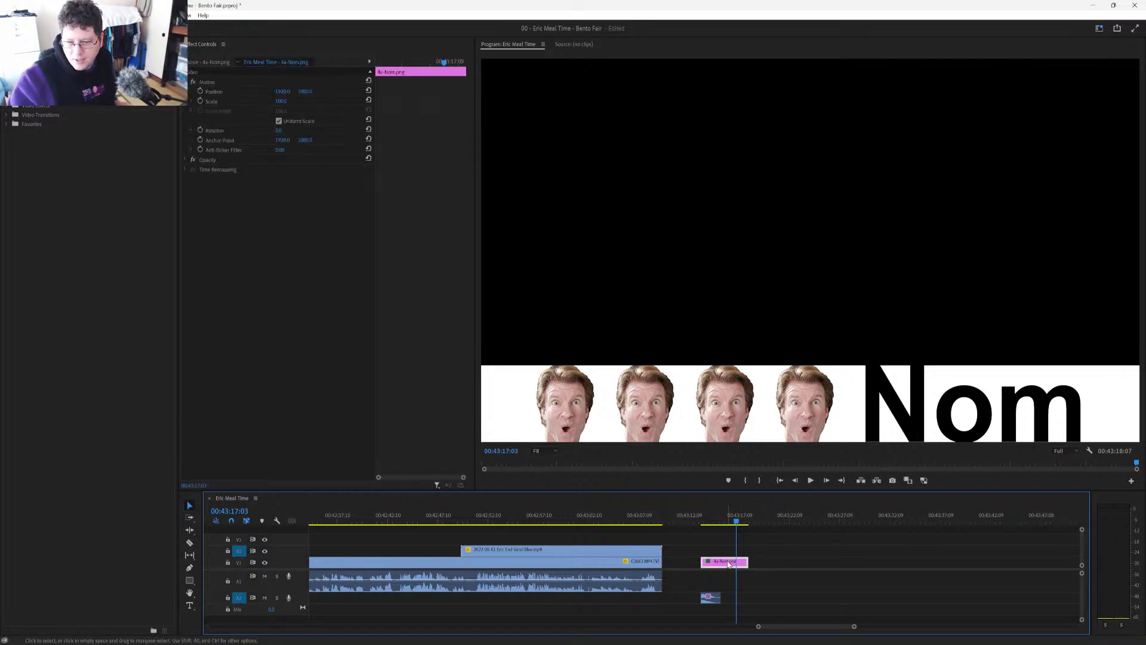
click(705, 543)
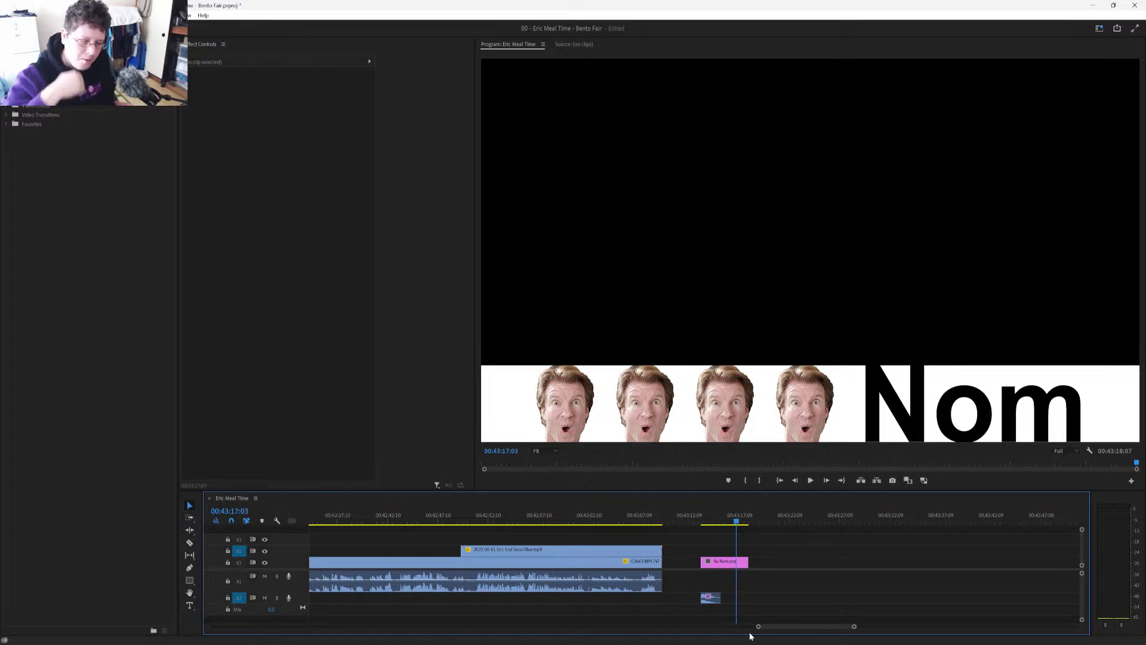
click(710, 529)
key(space)
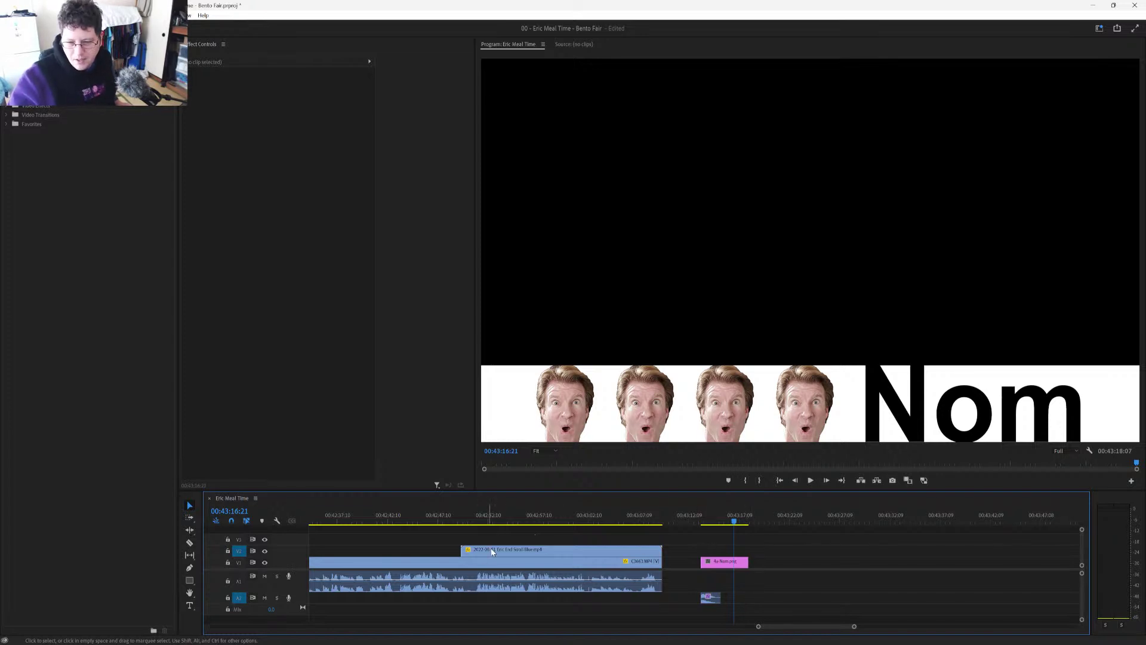
drag(468, 524, 535, 529)
drag(556, 532, 593, 529)
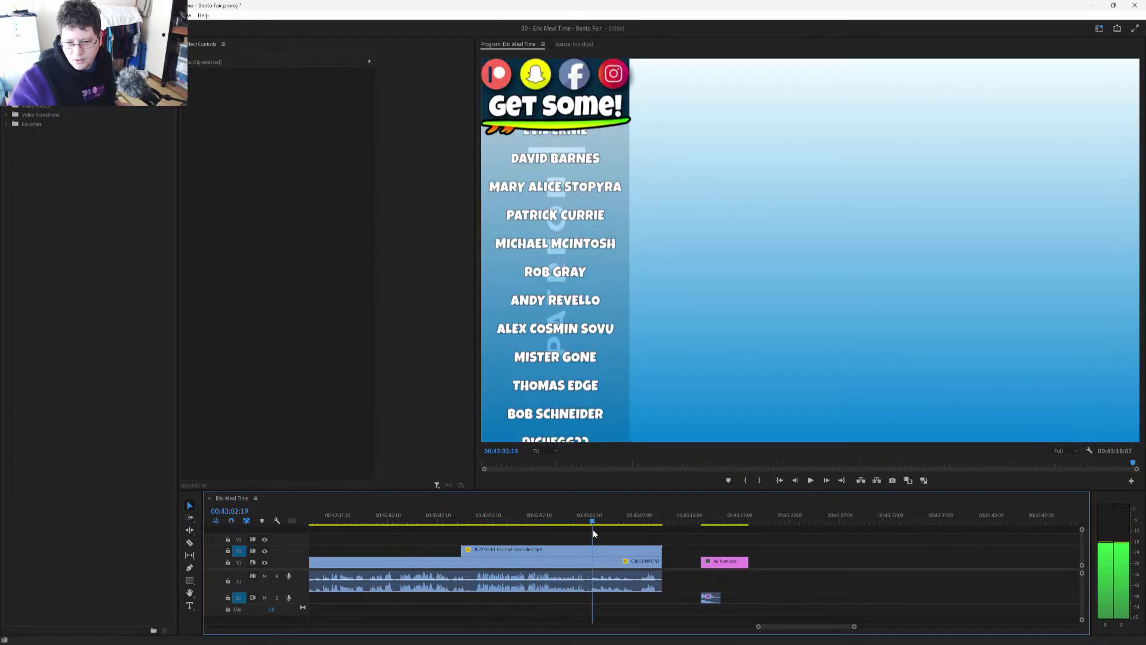
Step: Razor the talking clip where the end scroll starts and move its closing part up to V3 above the scroll
click(190, 544)
click(462, 562)
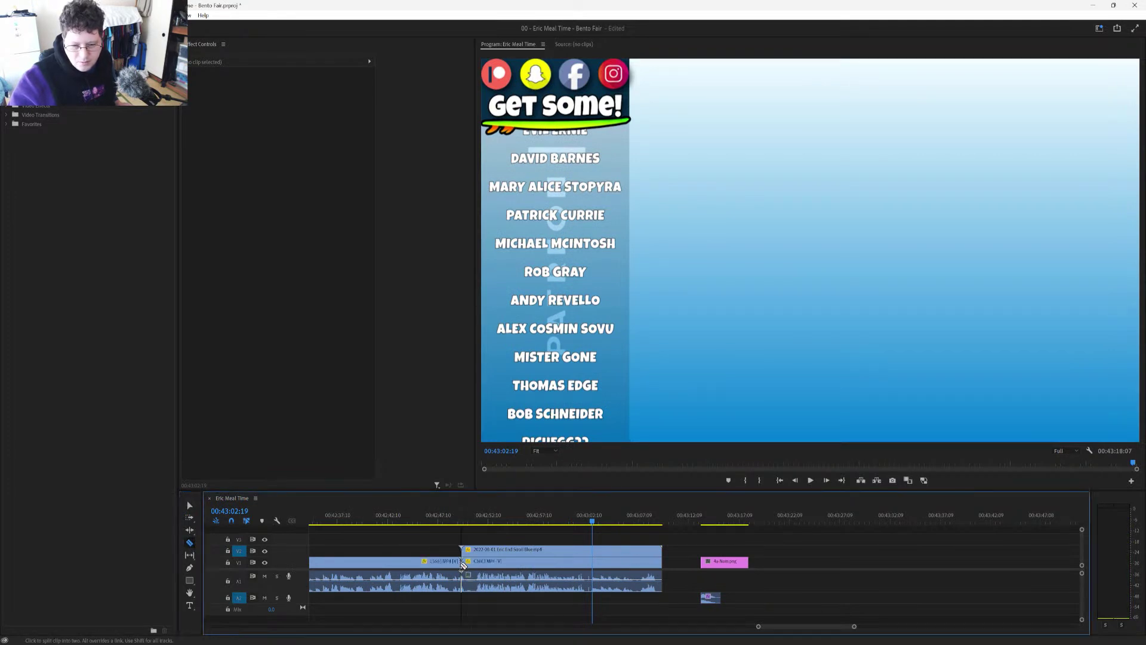
click(190, 507)
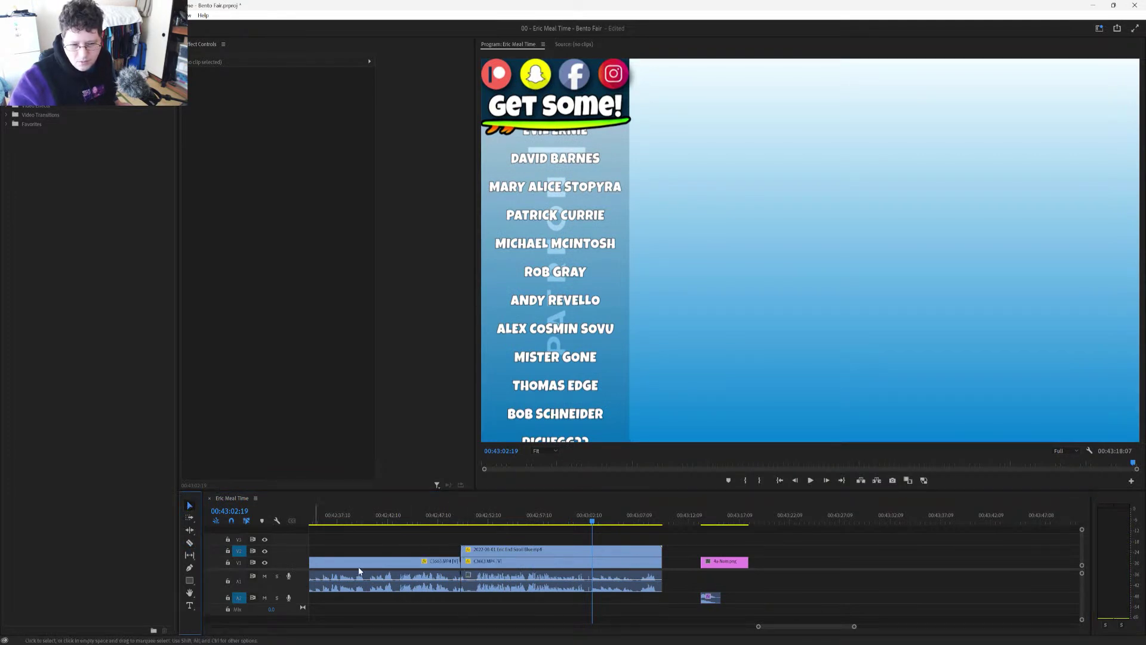
click(489, 562)
key(alt+Up)
key(alt+Up)
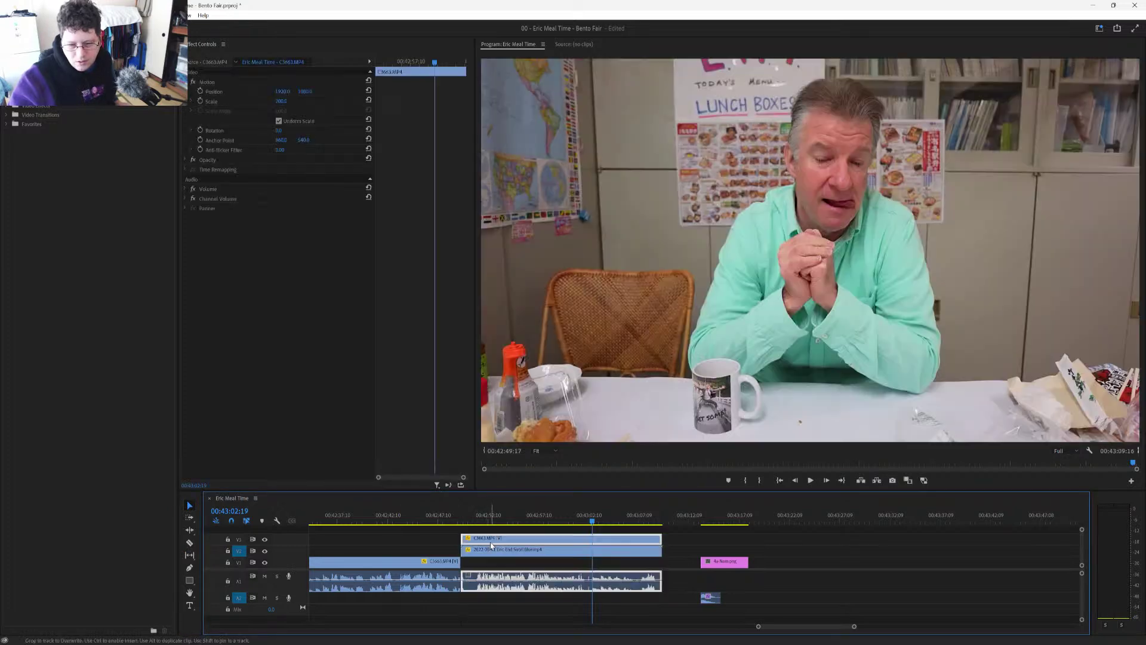
Step: Place the end scroll on V1 and the closing talking clip on V2, swapping their order to compare the layering
key(alt+Down)
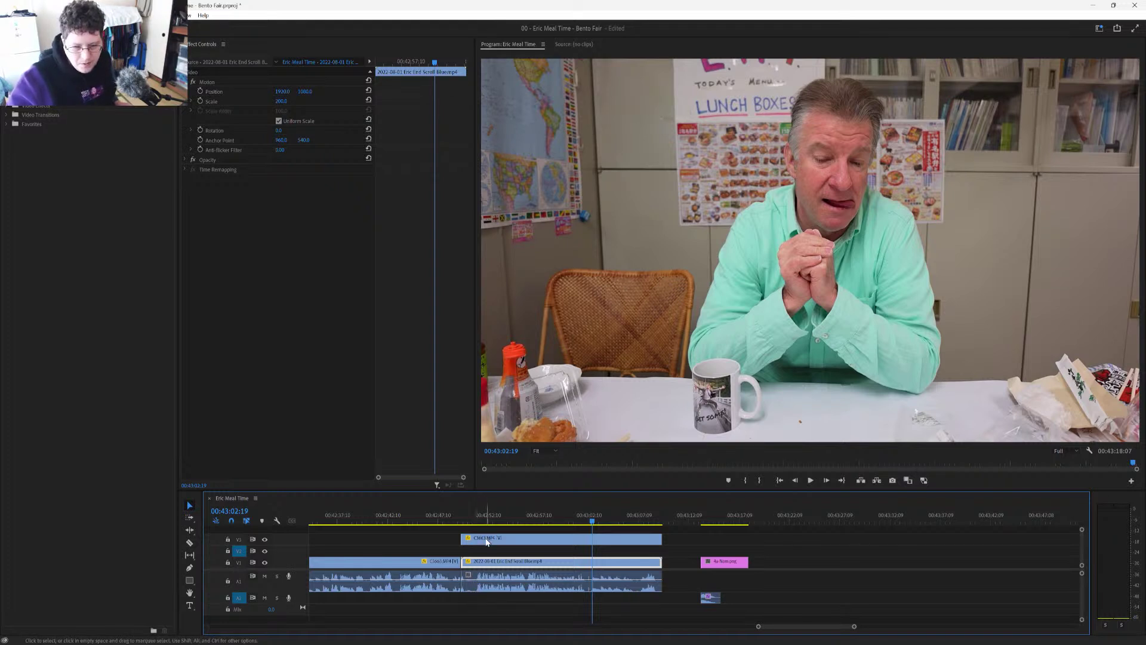
drag(487, 541, 487, 548)
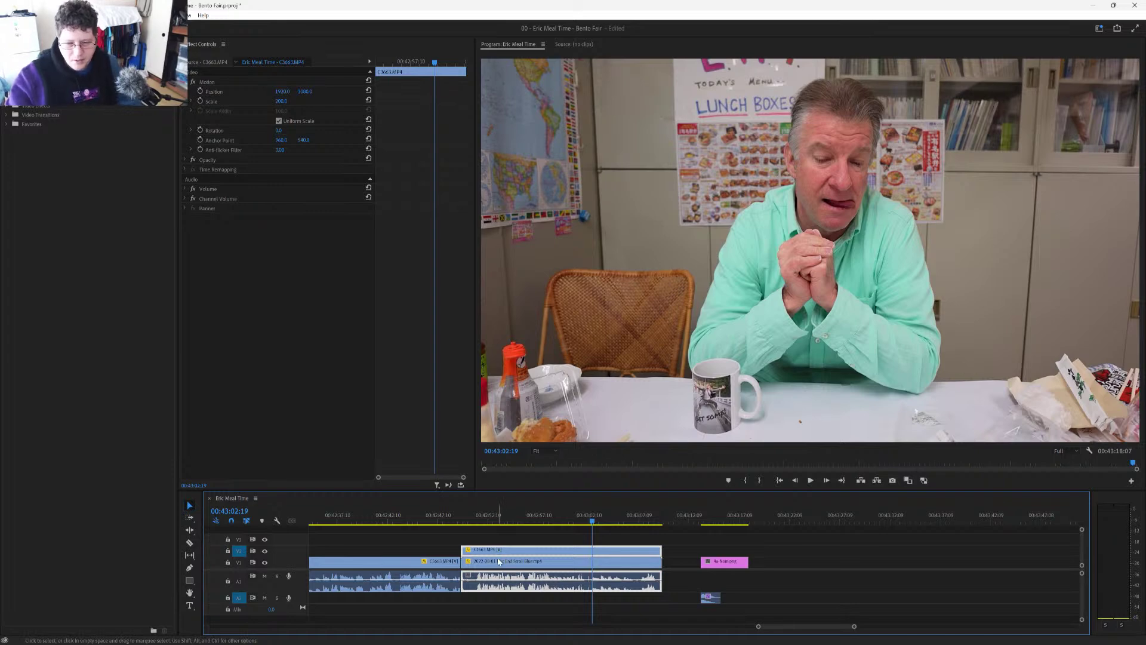
mouse_move(499, 564)
mouse_down()
mouse_move(500, 548)
mouse_move(499, 561)
mouse_up()
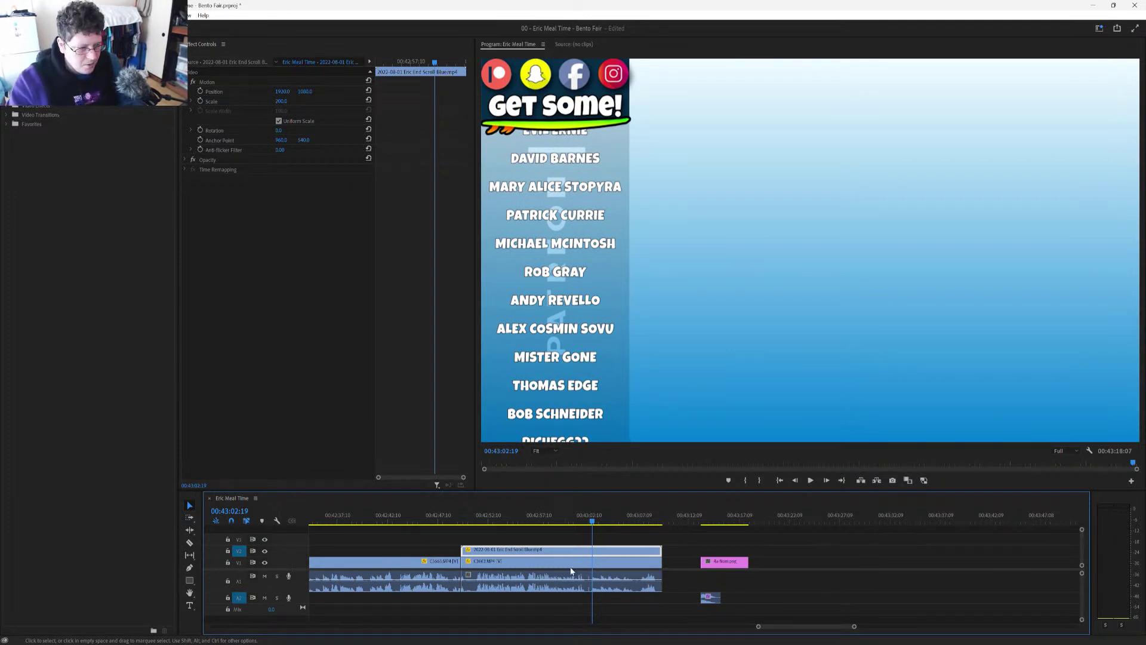
mouse_move(527, 565)
mouse_down()
mouse_move(524, 539)
mouse_move(519, 571)
mouse_up()
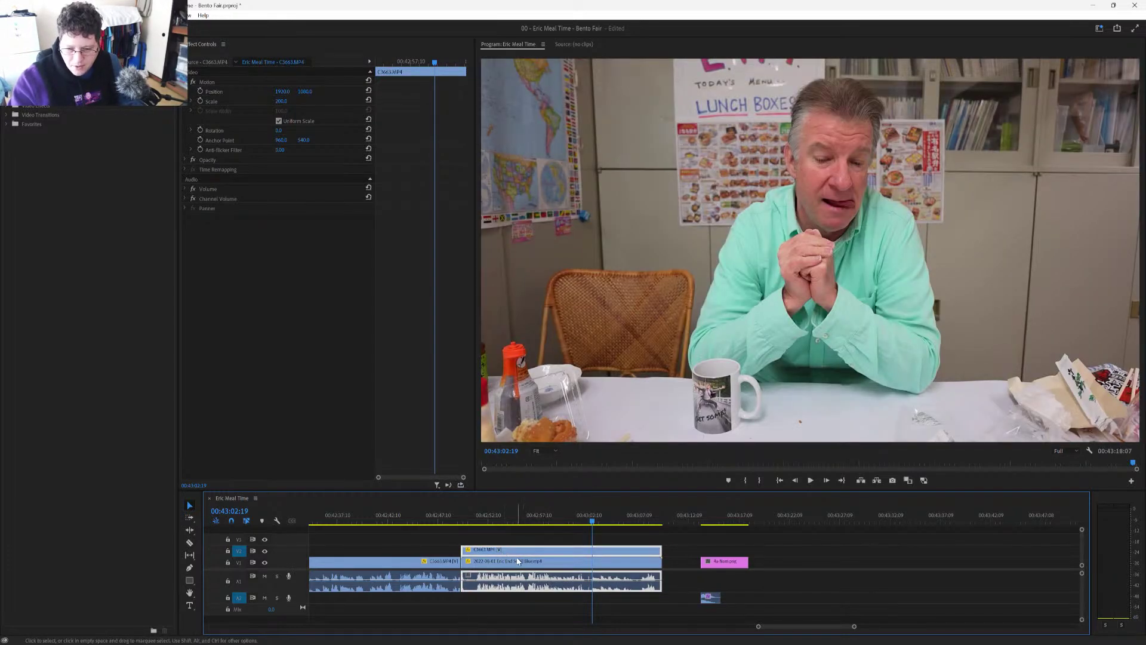
Step: Reset the closing talking clip's scale to 100 and place its picture along the lower edge, clear of the credits column
click(525, 521)
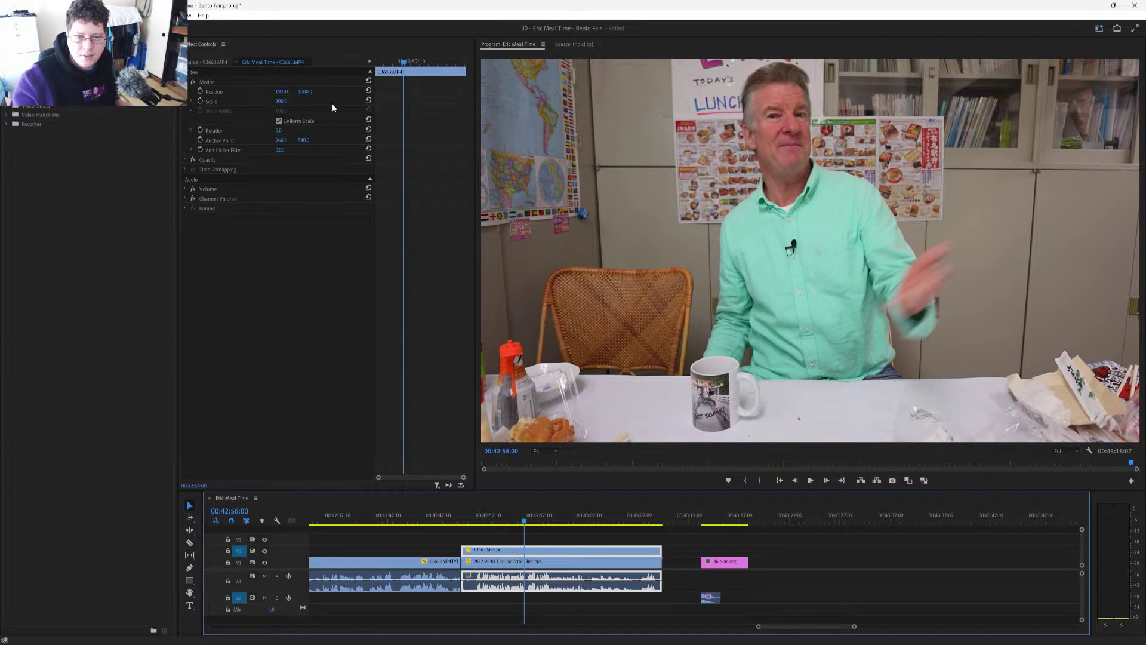
click(369, 100)
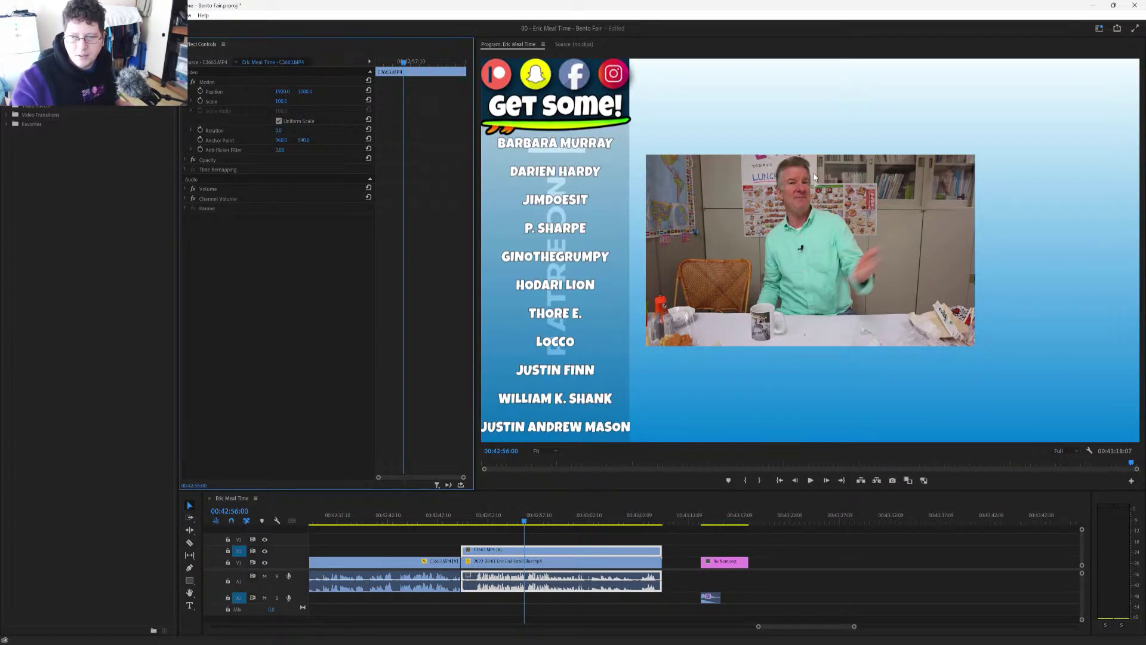
click(231, 80)
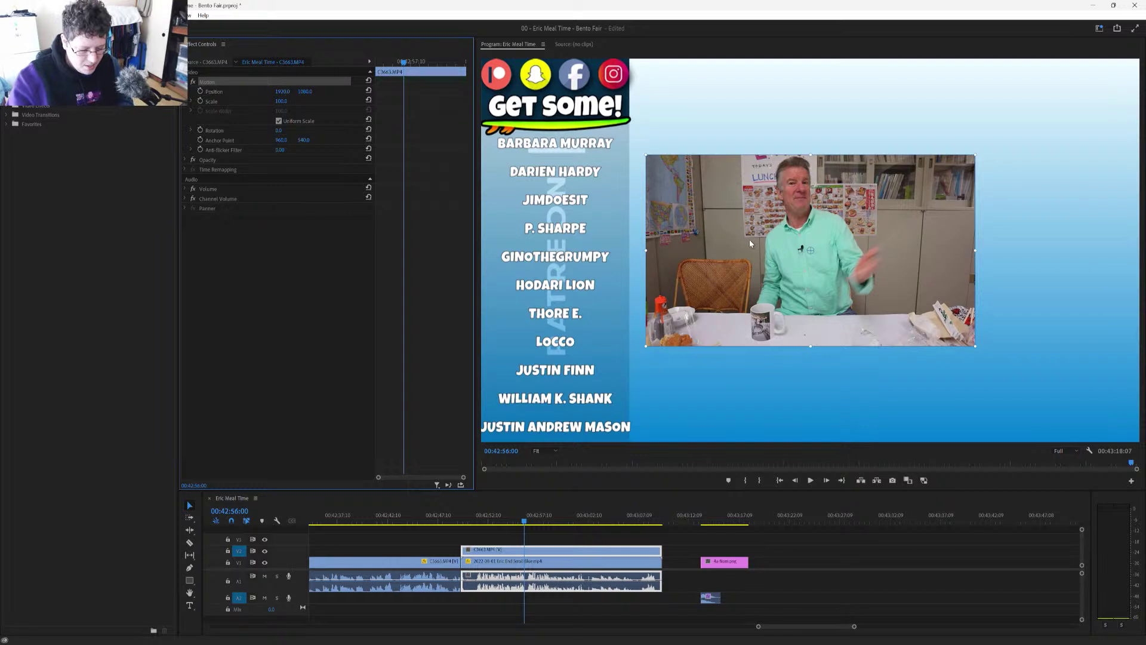
mouse_move(750, 239)
mouse_down()
mouse_move(746, 255)
mouse_move(761, 224)
mouse_move(750, 238)
mouse_up()
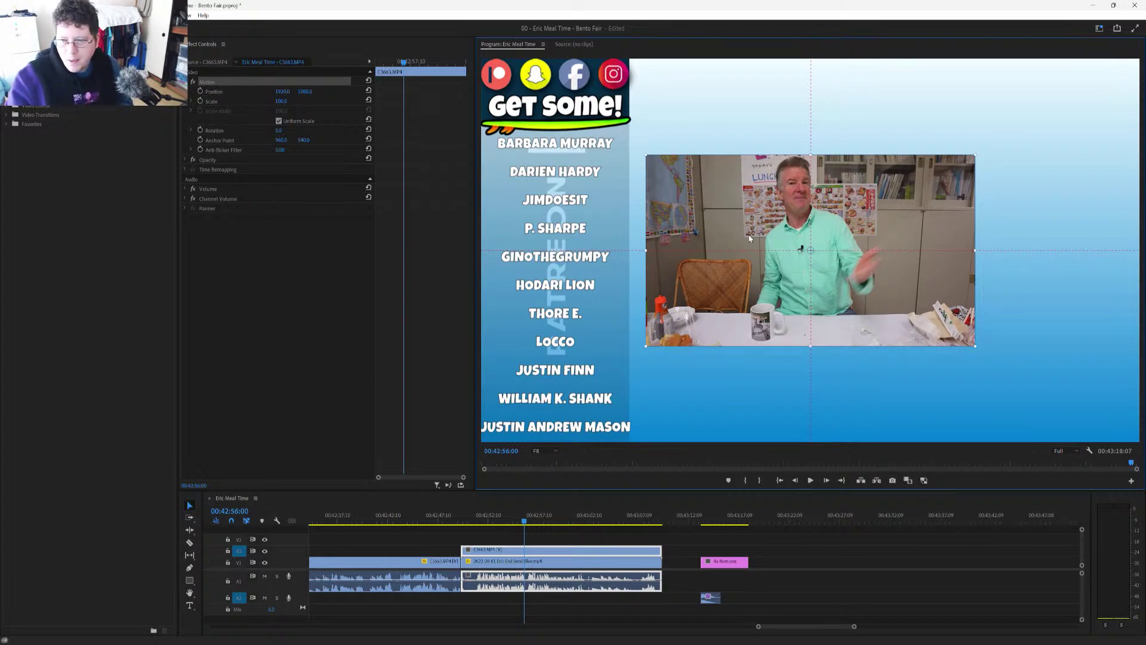
drag(750, 239, 831, 341)
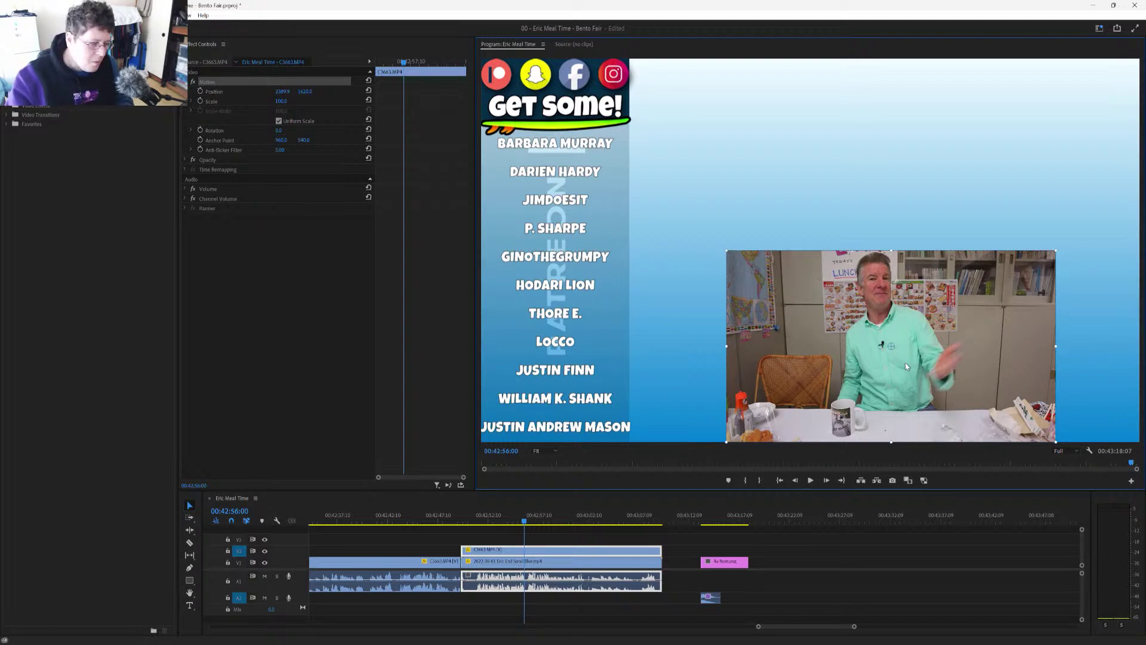
drag(840, 353, 839, 359)
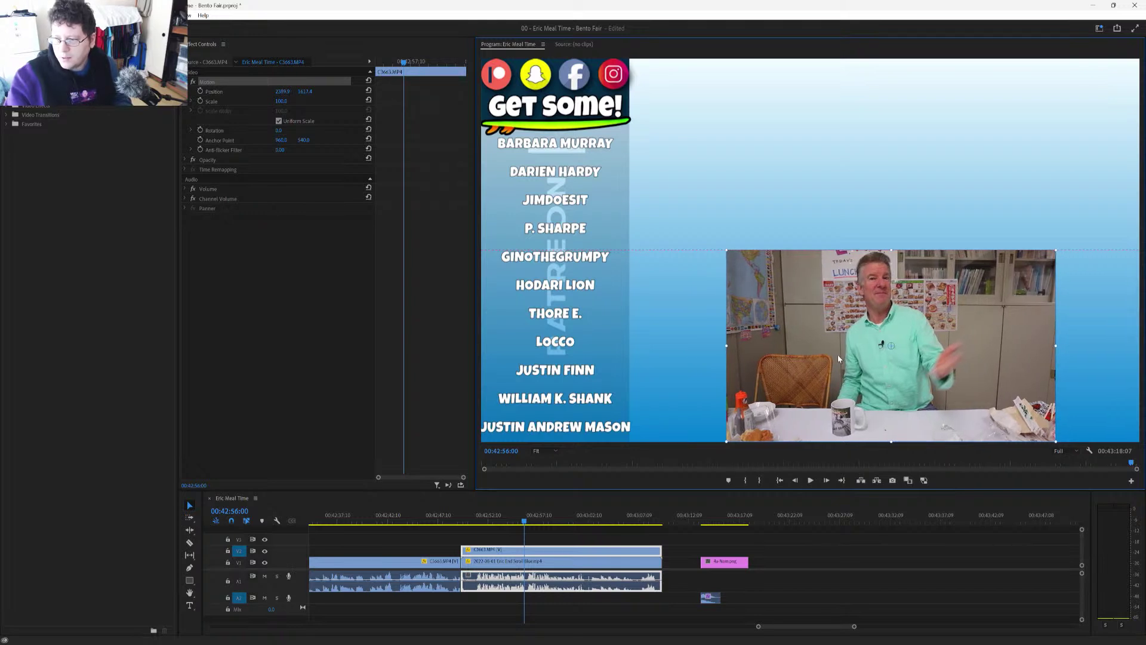
click(817, 217)
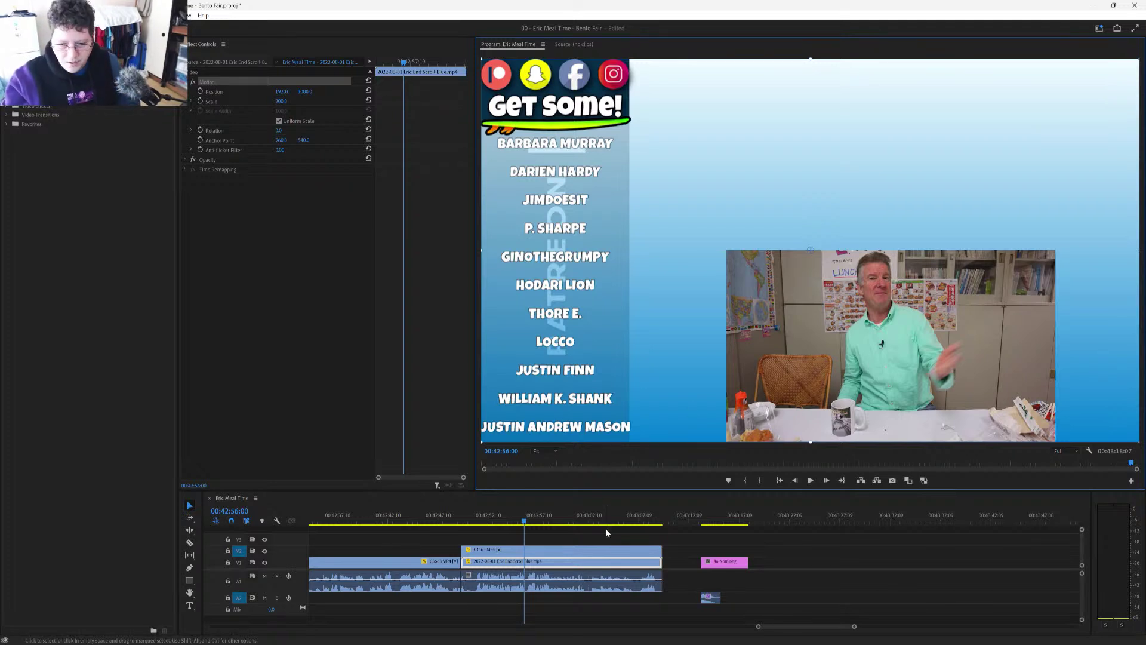
Step: Apply Additive Dissolve to the starts and Dip to Black to the ends of the closing clips, and preview the section
click(6, 125)
click(34, 134)
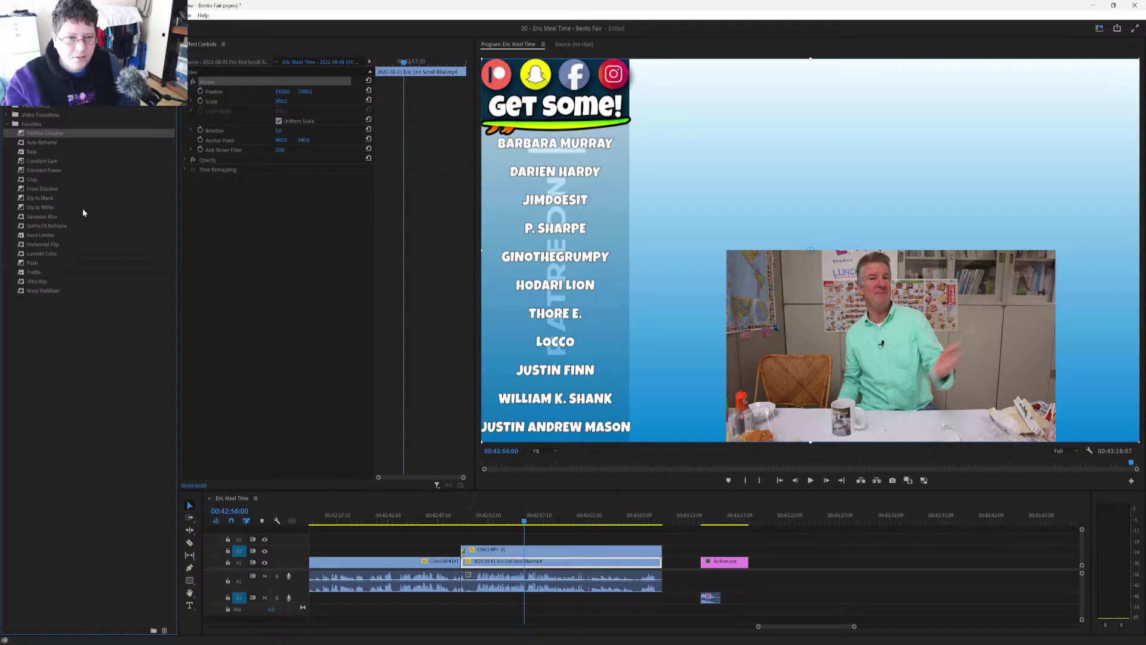
drag(59, 138, 465, 566)
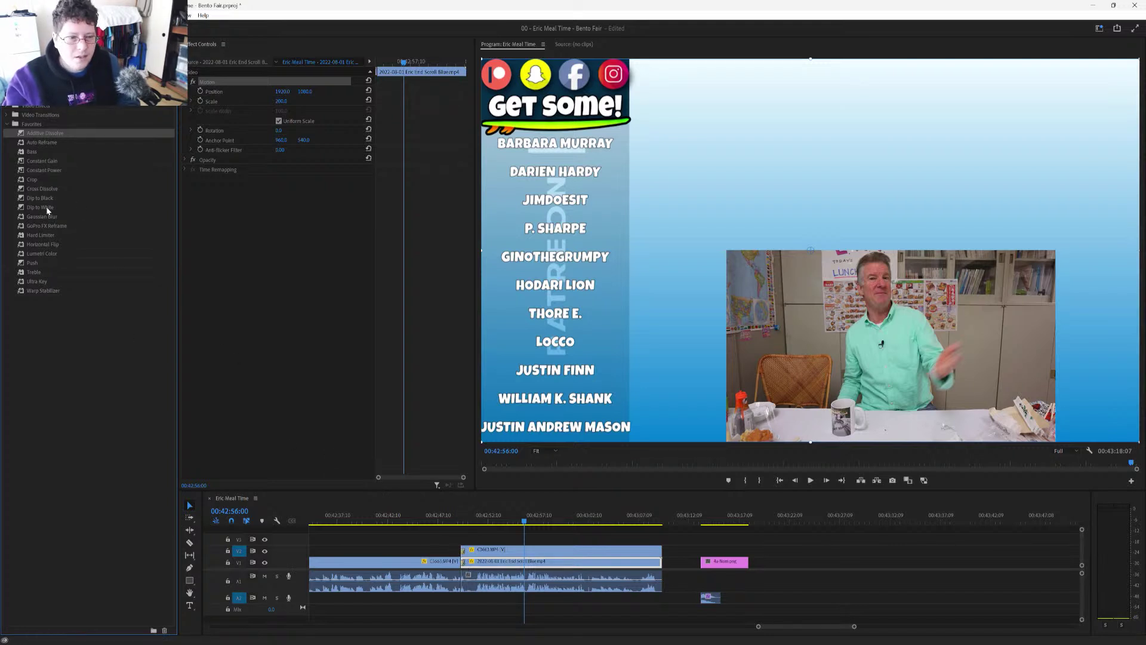
drag(46, 201, 663, 561)
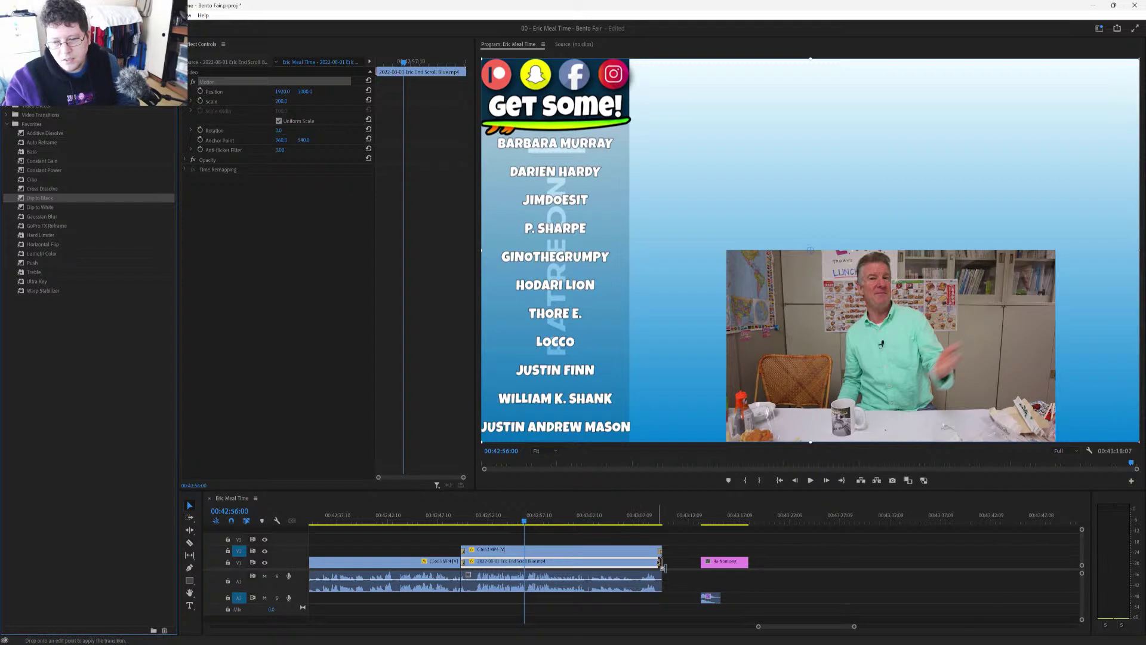
click(450, 521)
drag(450, 521, 664, 531)
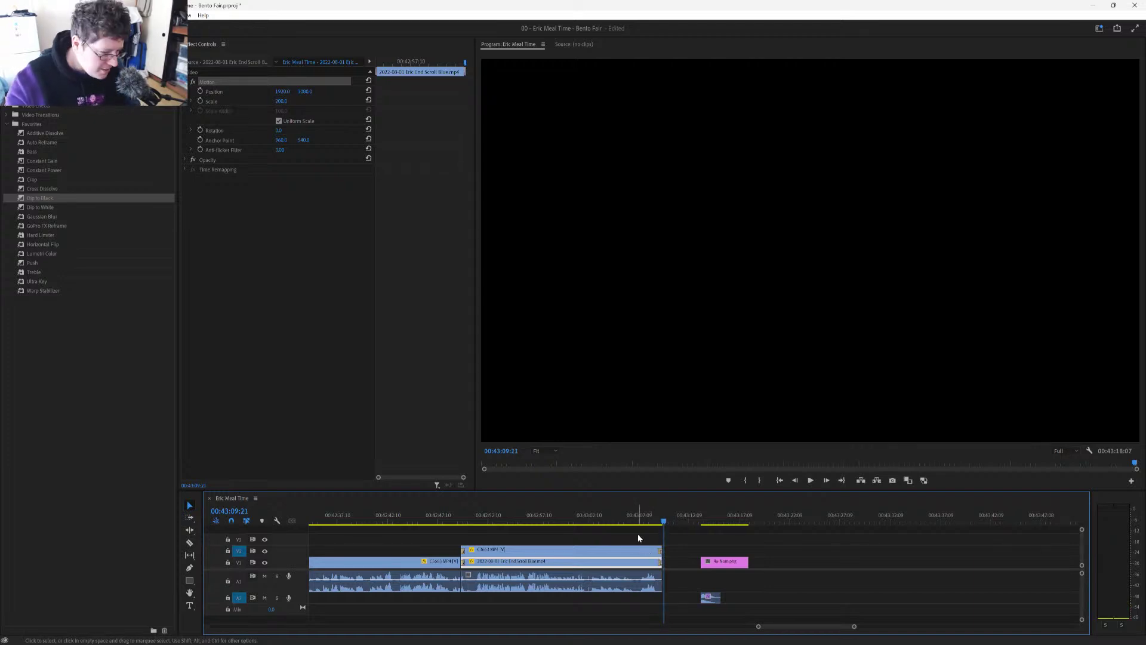
click(686, 545)
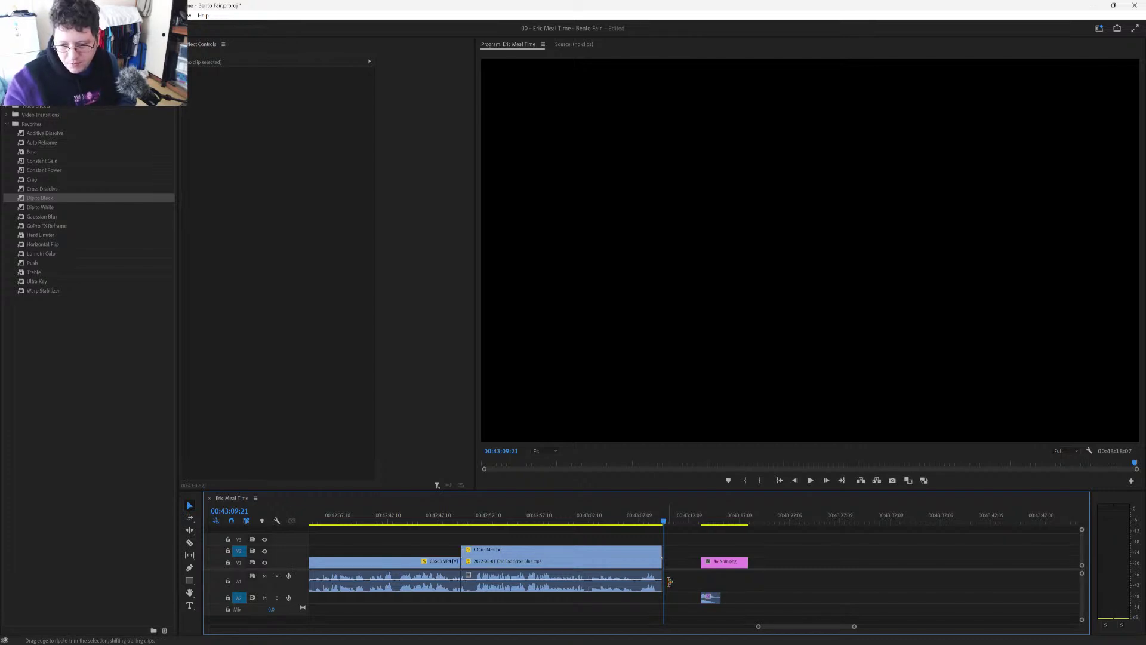
Step: Undo the transitions, picture scaling and repositioning, and the track changes until the closing talking clip is back on V3
key(ctrl+z)
key(ctrl+z)
key(ctrl+z)
key(ctrl+z)
key(ctrl+z)
key(ctrl+z)
key(ctrl+z)
key(ctrl+z)
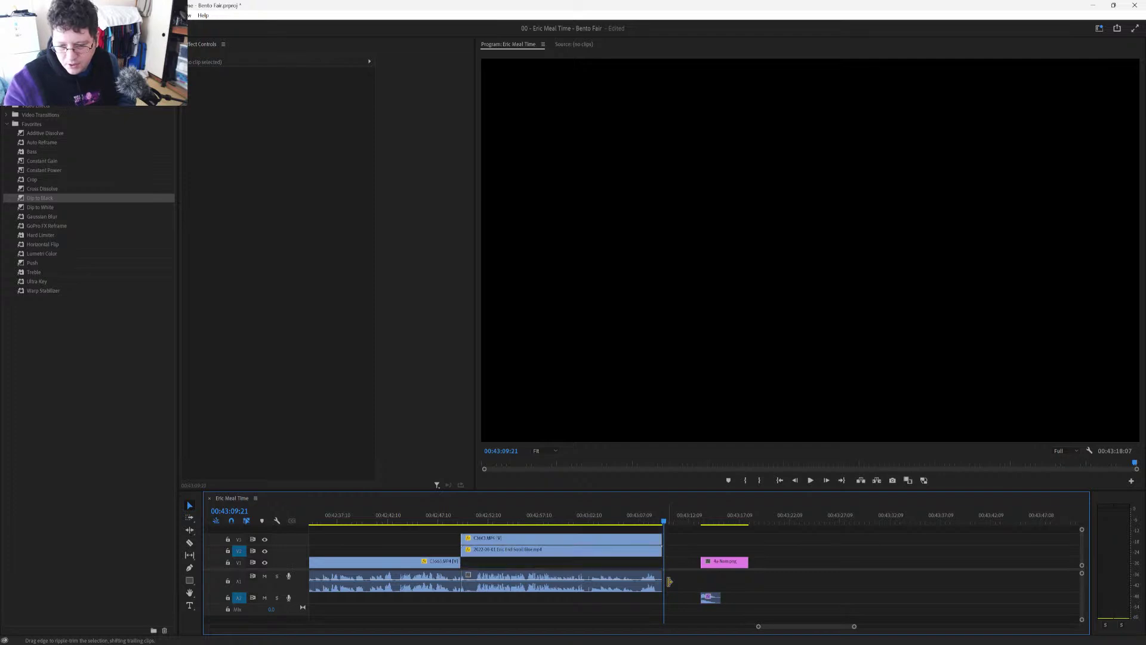
Step: Undo the closing talking clip's separation onto V3, move the end scroll to V1 past the pink graphic clip, and save the project
key(ctrl+z)
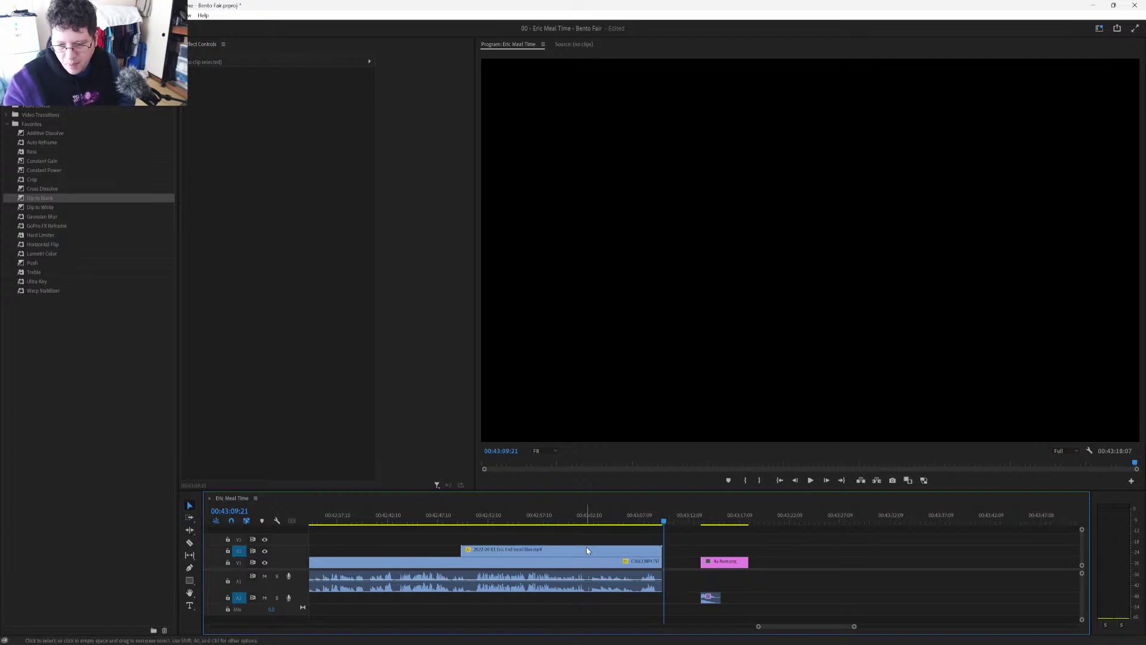
drag(587, 555, 816, 556)
scroll(727, 578, down, 3)
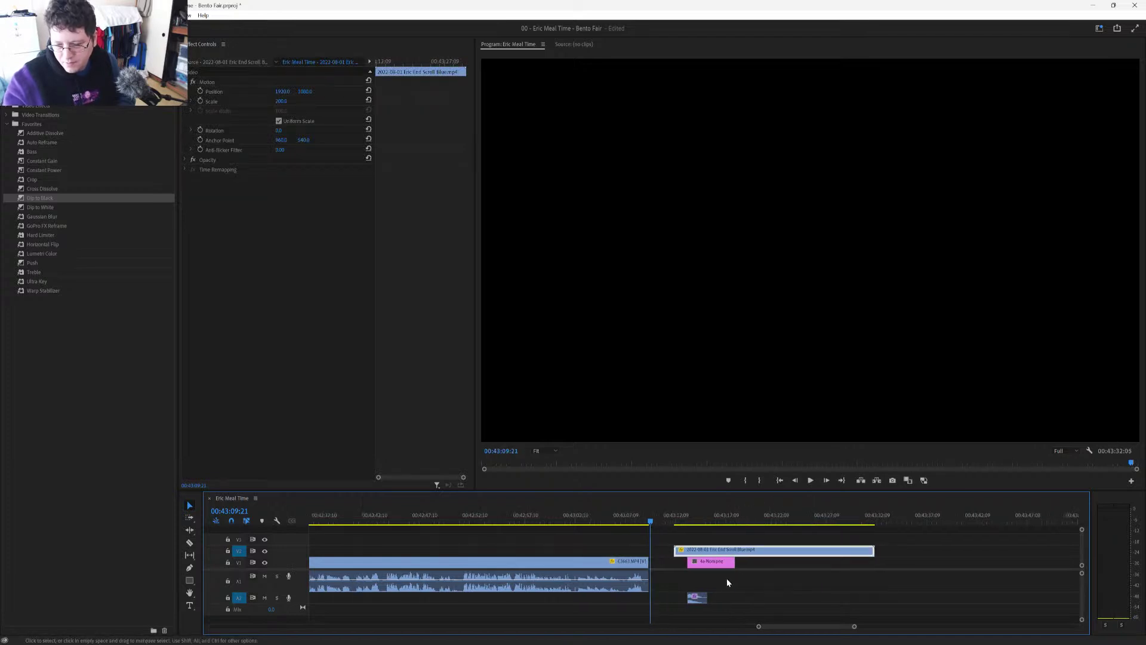
scroll(640, 595, down, 2)
drag(596, 555, 695, 566)
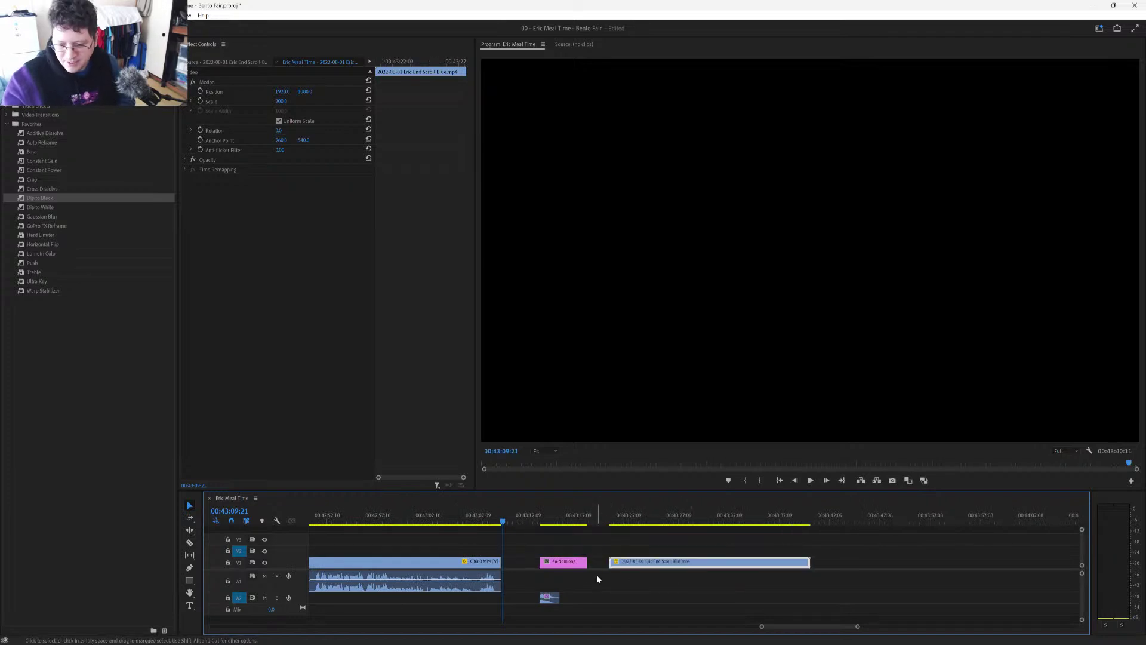
key(ctrl+s)
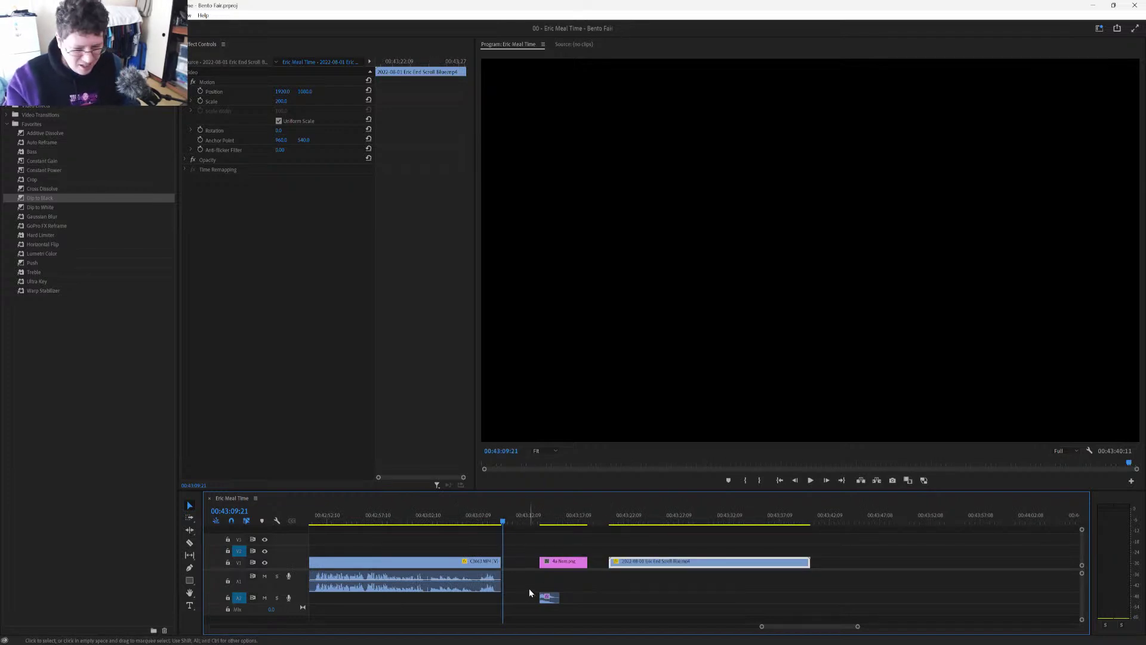
Step: Survey the whole sequence, return to the early market shots, and scrub into the uncut footage following the gap
scroll(530, 589, down, 8)
scroll(529, 592, down, 4)
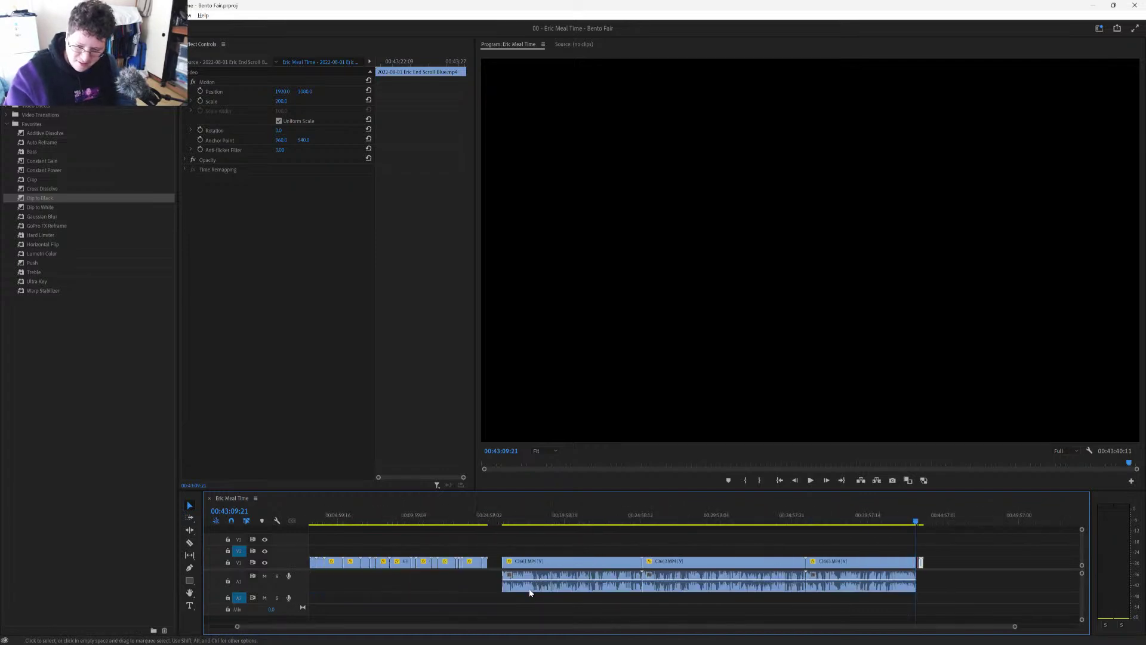
key(backslash)
scroll(332, 552, up, 8)
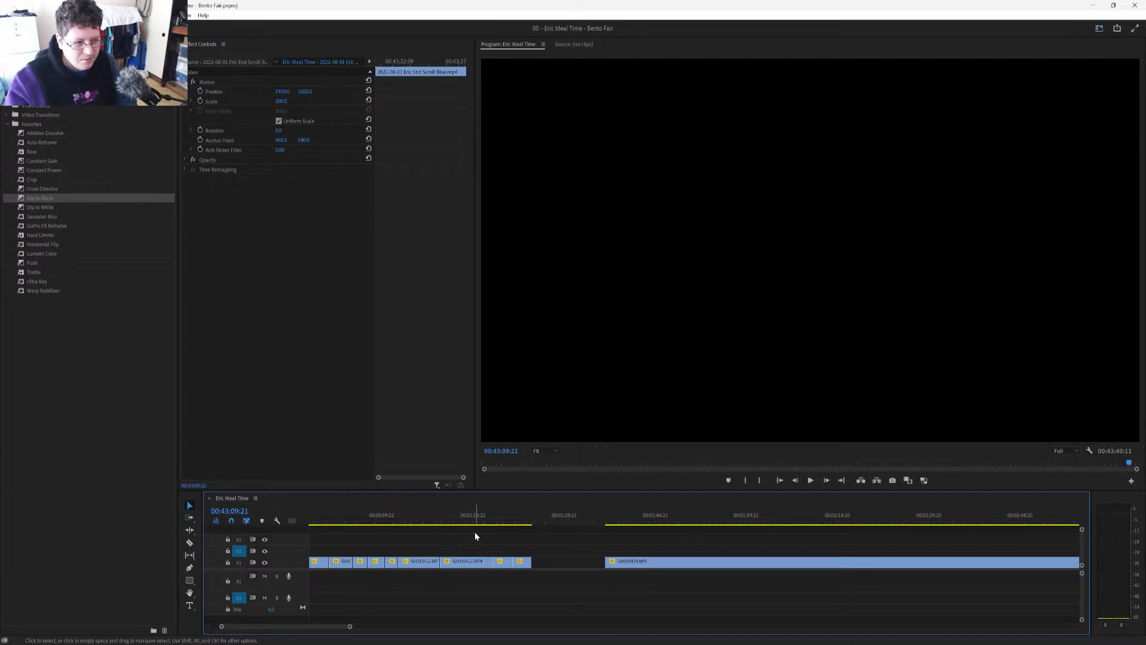
scroll(592, 529, down, 3)
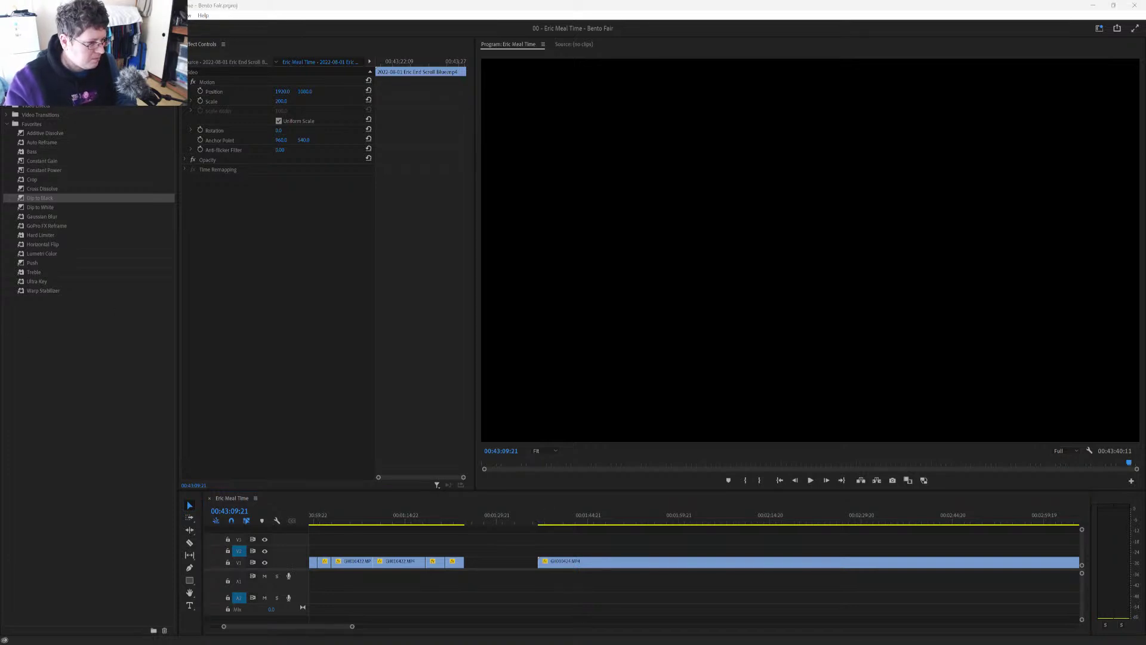
key(alt+Tab)
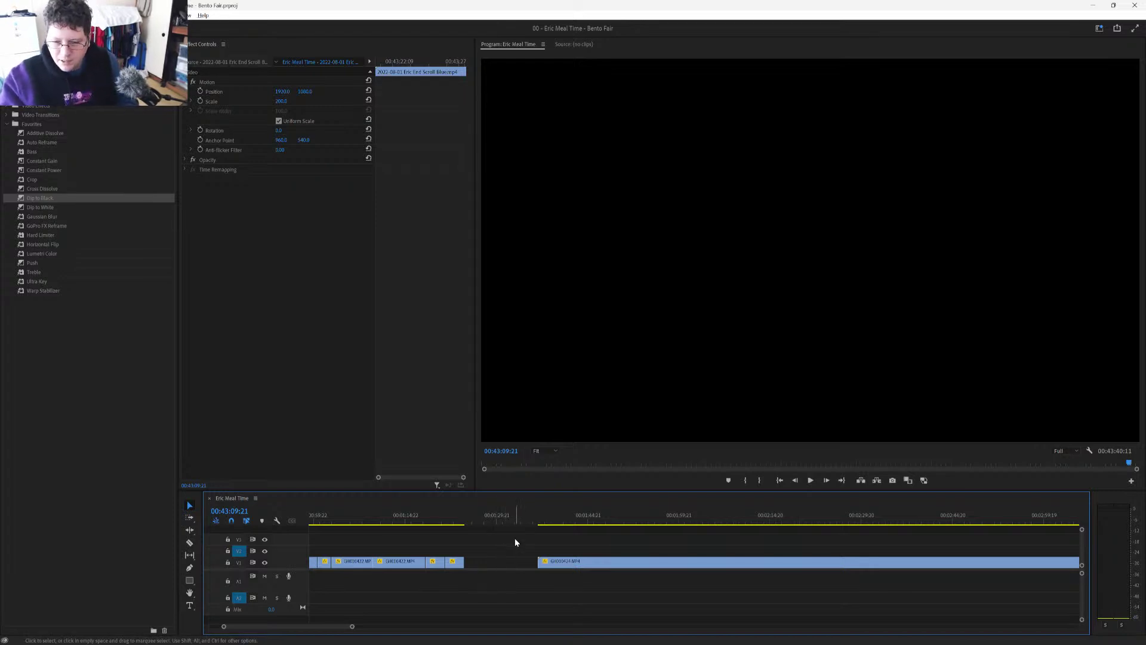
key(minus)
key(minus)
drag(472, 517, 487, 526)
scroll(497, 560, down, 2)
key(minus)
key(minus)
key(minus)
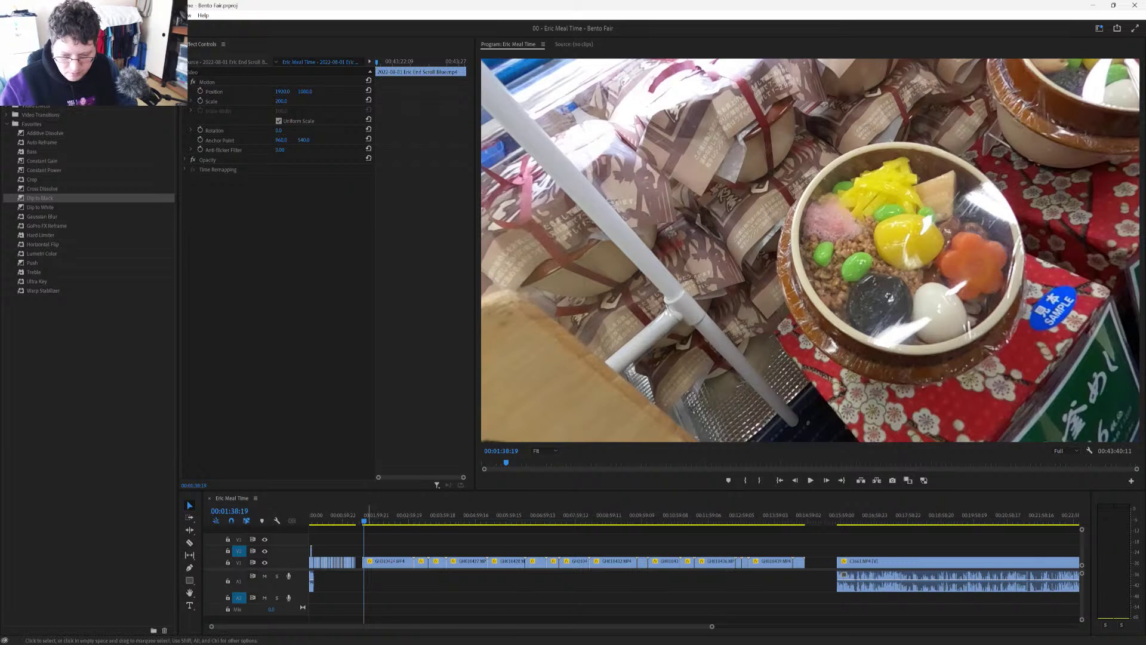
Step: Examine the opening frames of the bento bowl clip after the gap for a usable starting point
key(equal)
key(equal)
key(equal)
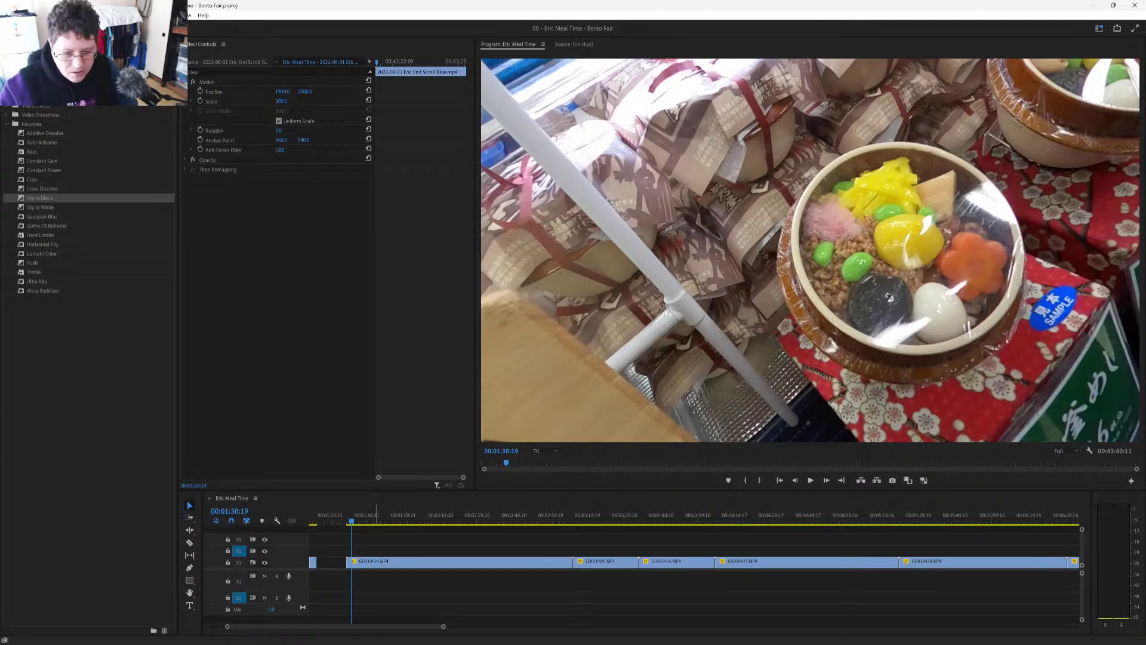
drag(351, 522, 358, 523)
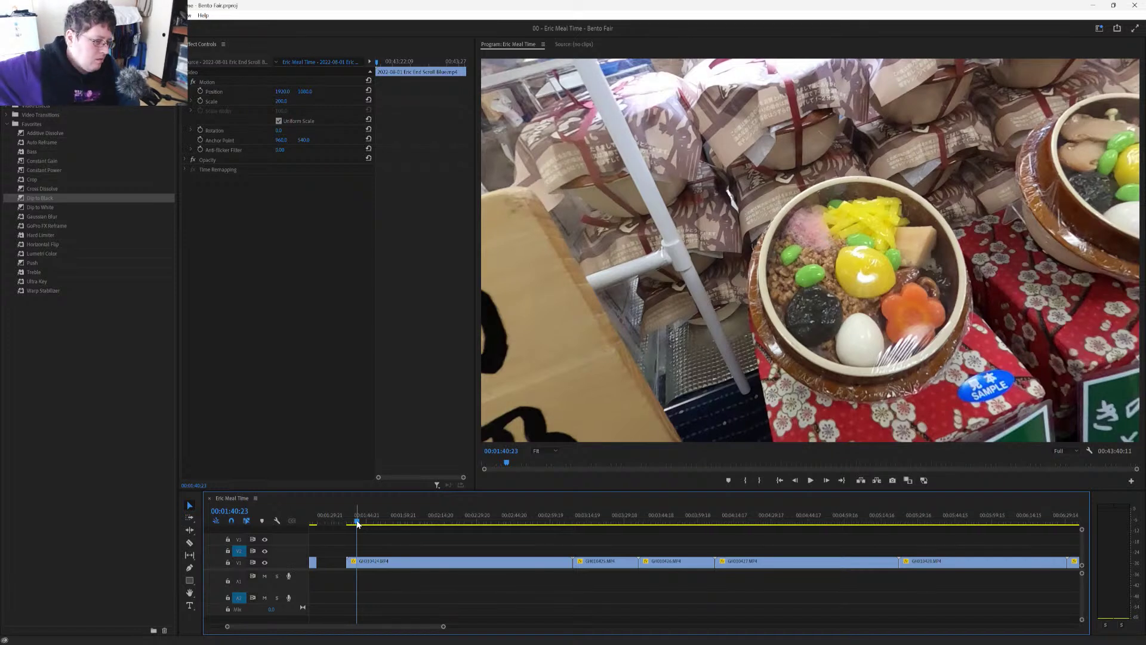
key(=)
key(=)
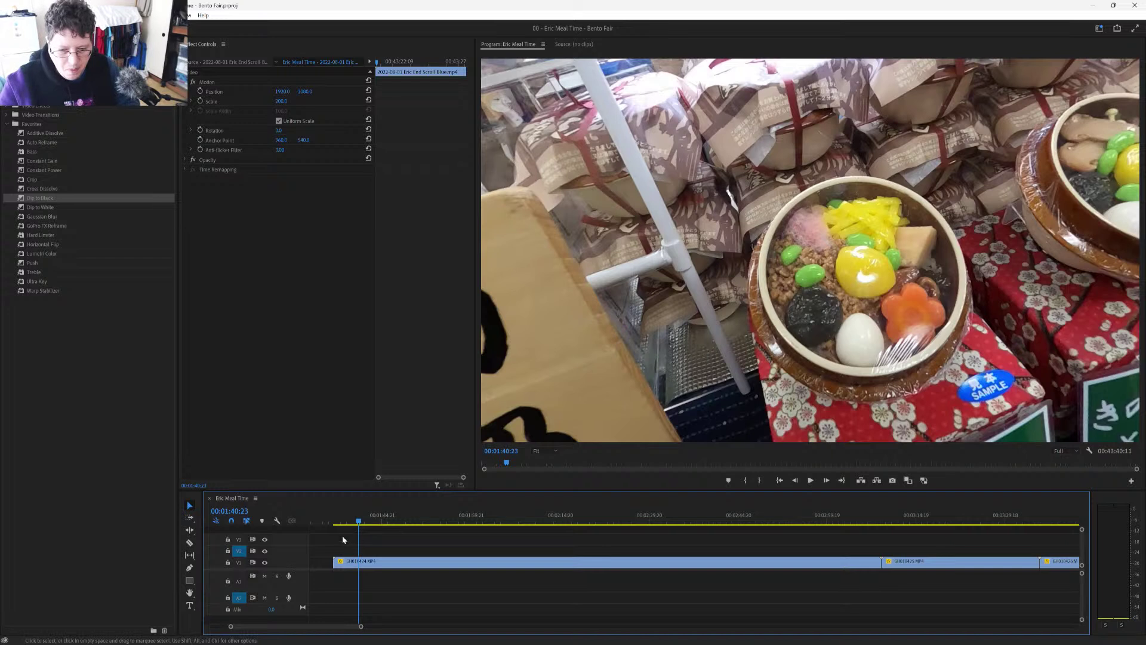
scroll(352, 548, up, 2)
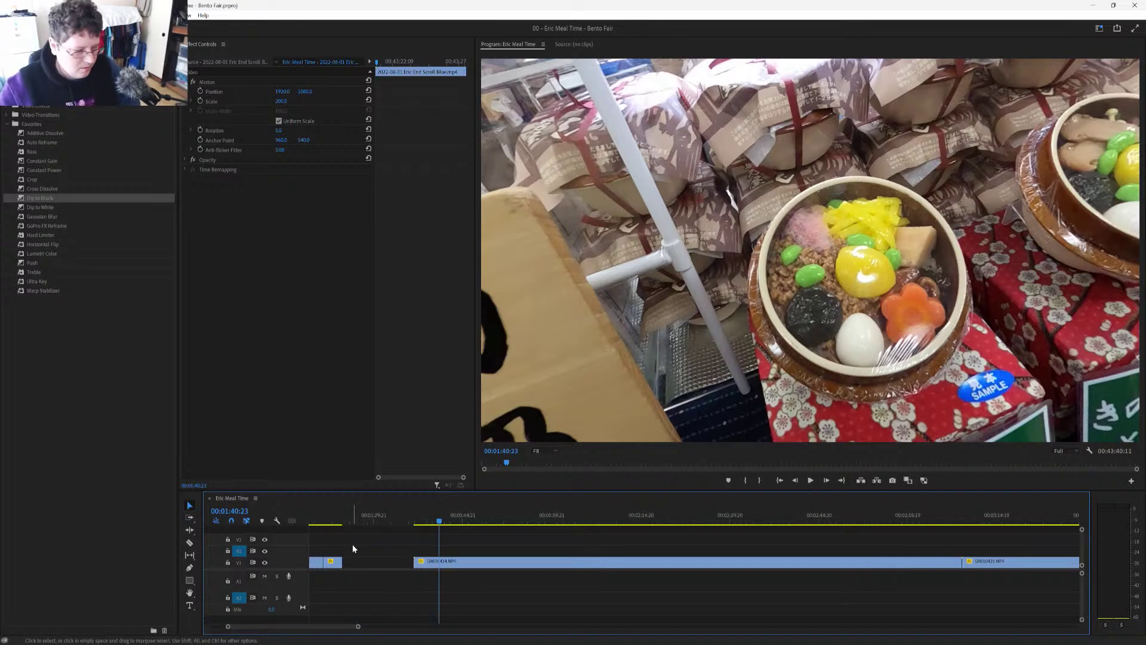
mouse_move(418, 517)
mouse_down()
mouse_move(405, 516)
mouse_move(420, 521)
mouse_up()
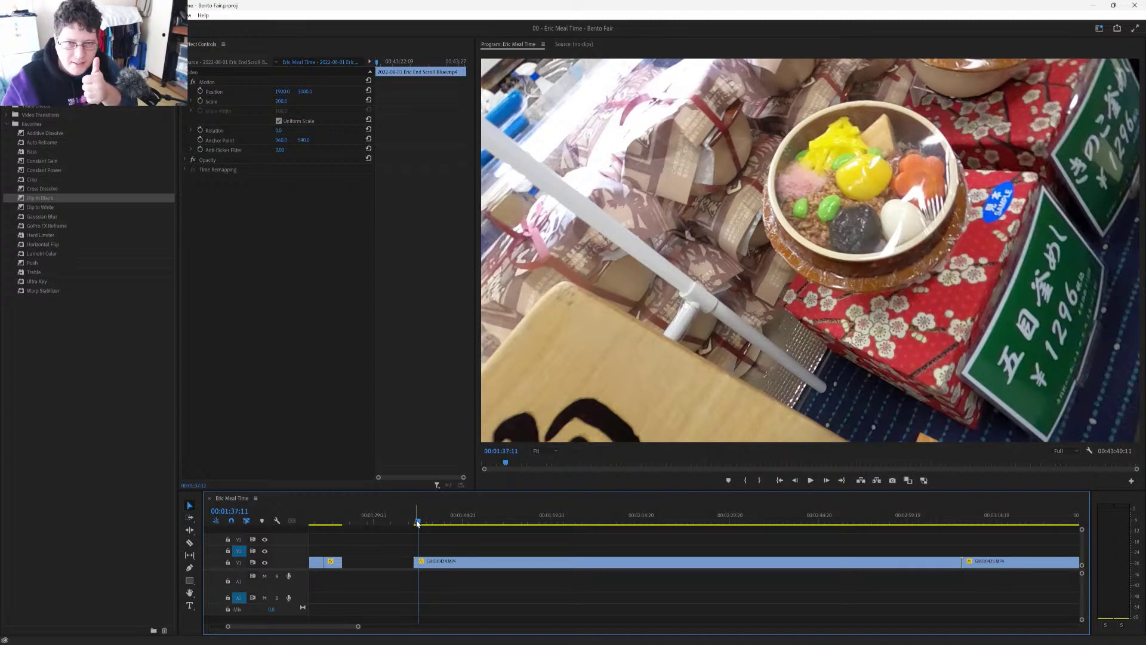
Step: Try splitting the bento bowl clip near its opening and preview the shot from there
mouse_move(418, 523)
mouse_down()
mouse_move(438, 526)
mouse_move(400, 537)
mouse_move(423, 532)
mouse_up()
key(ctrl+k)
key(space)
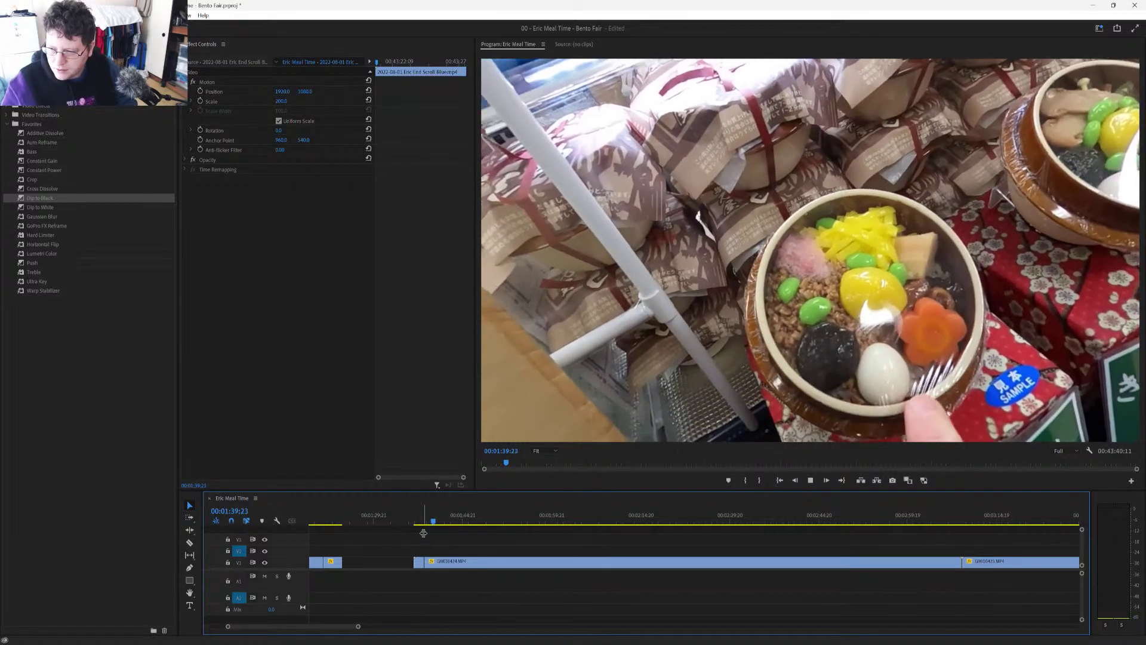
key(space)
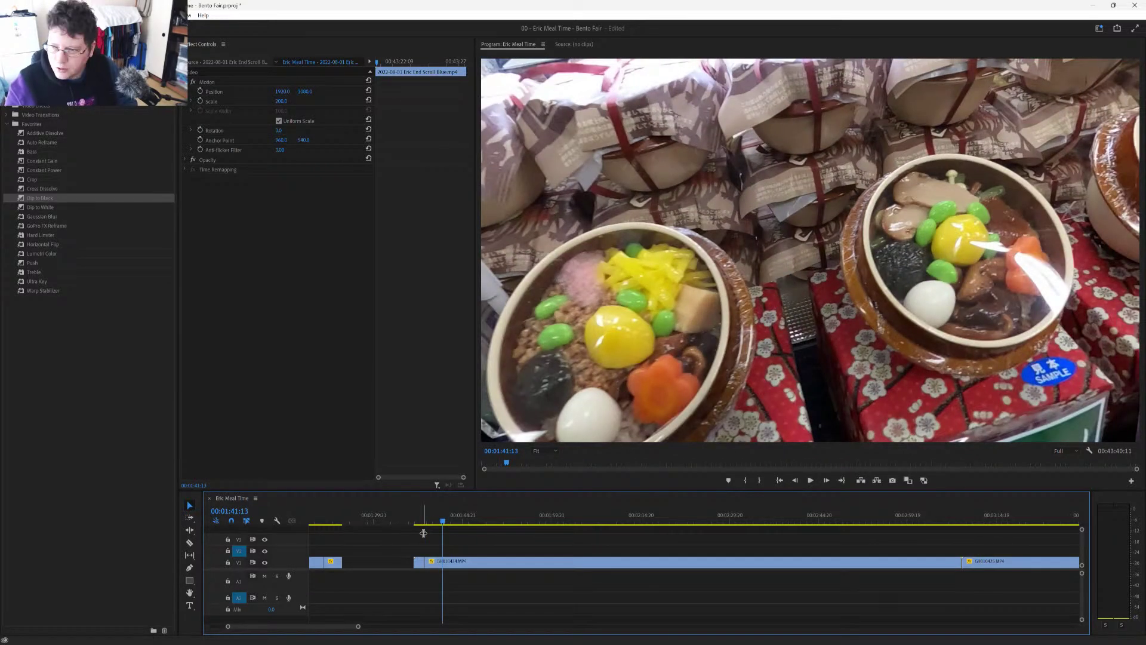
Step: Undo the last split and isolate the bowl pan by splitting the clip at about 00:01:41 and at 00:01:44:15
key(Left)
key(Left)
key(Left)
key(Left)
key(Left)
key(Left)
key(Left)
key(Left)
key(Left)
key(Left)
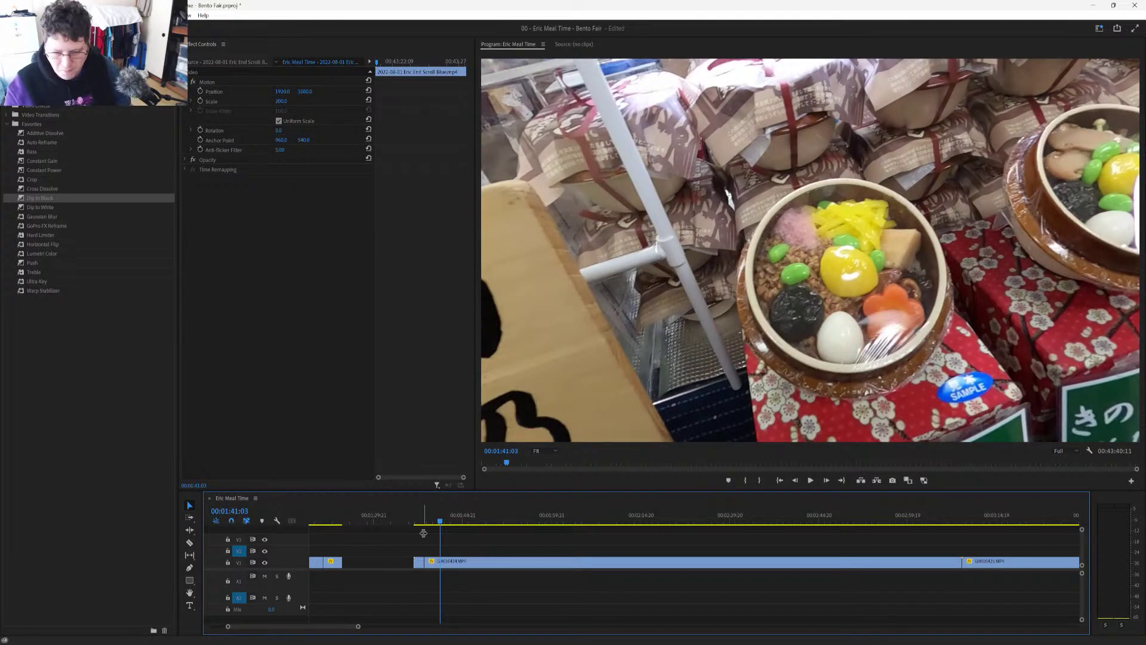
key(ctrl+s)
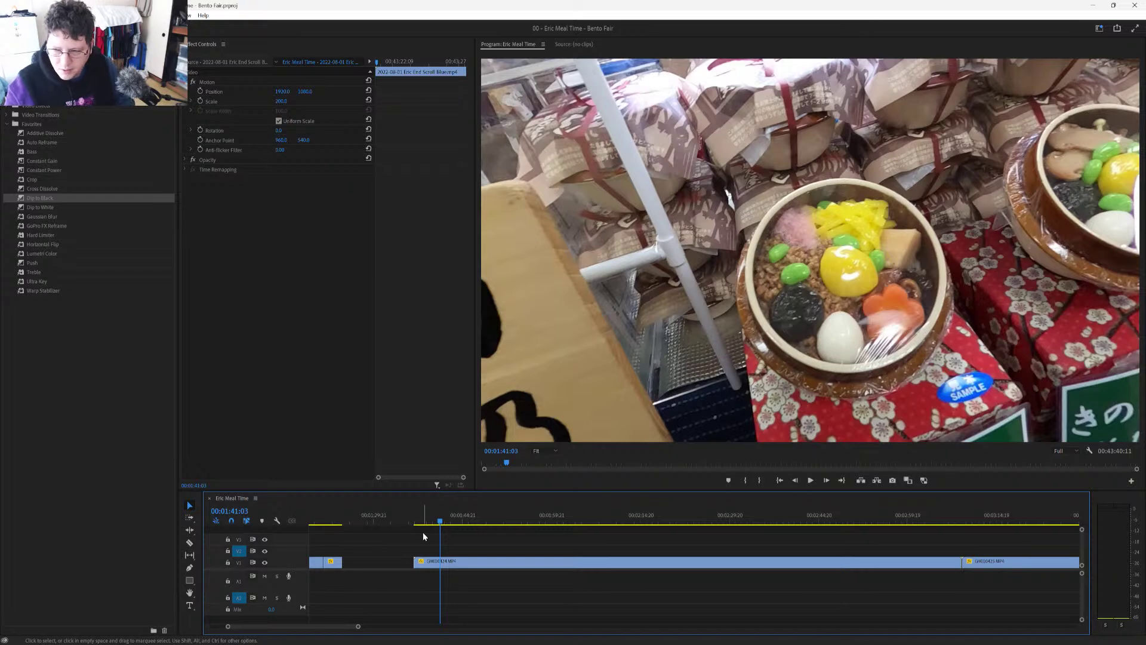
key(Left)
key(Left)
key(ctrl+k)
key(space)
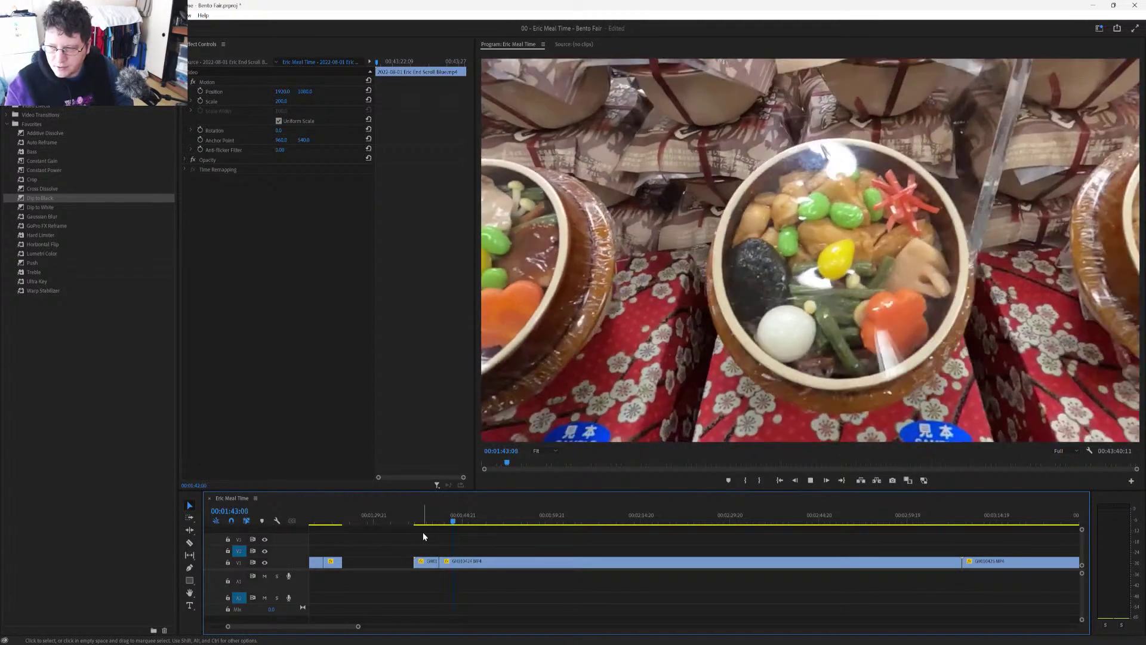
key(space)
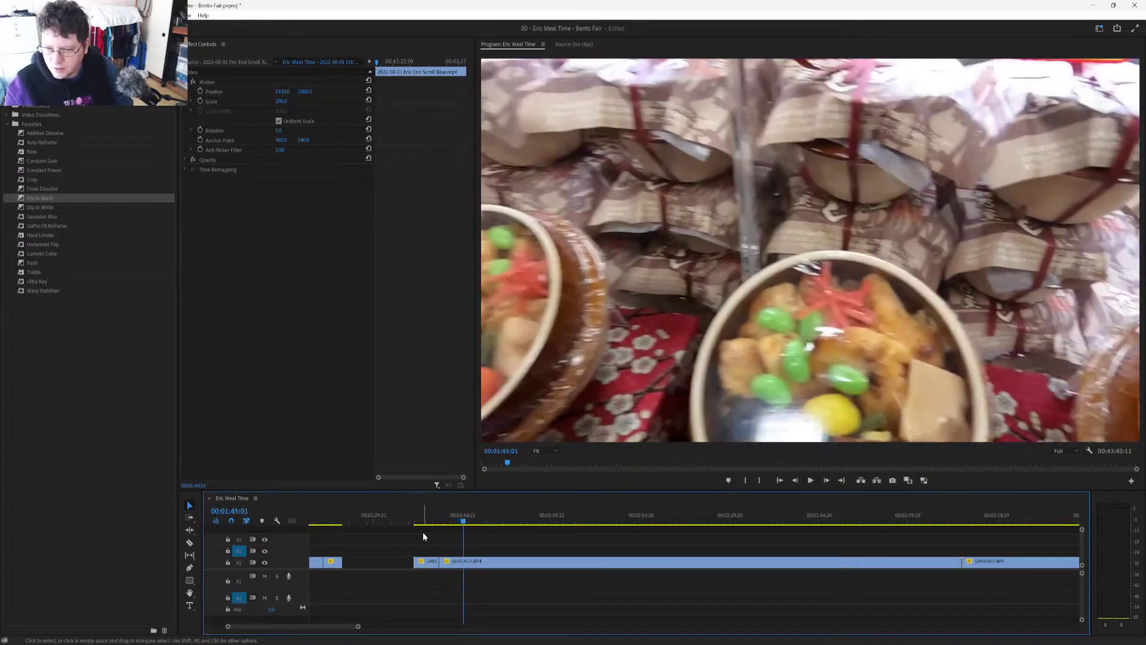
key(Left)
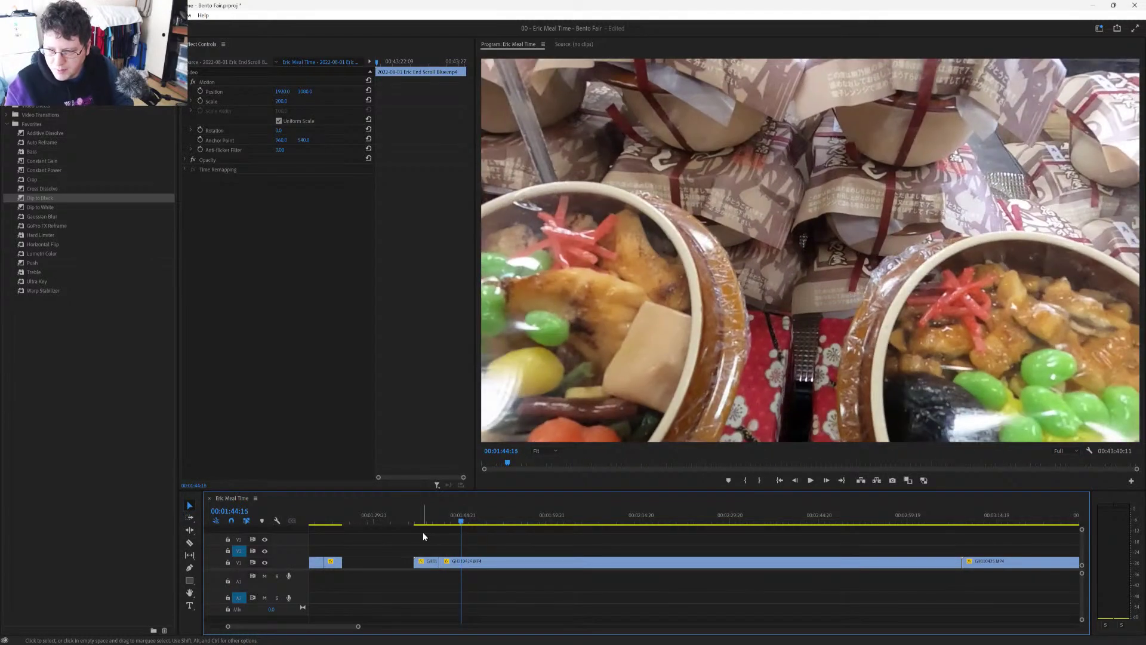
key(ctrl+k)
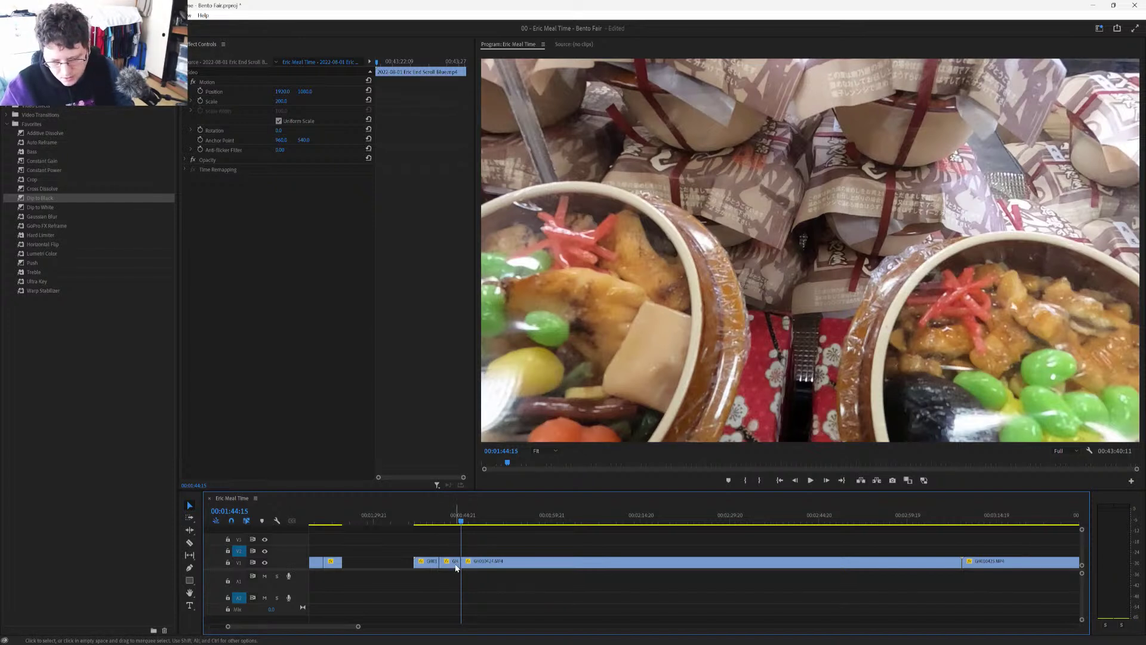
Step: Move the isolated bowl shot after the last edited market shot and ripple trim its end at 00:01:27:14
drag(456, 567, 365, 567)
scroll(358, 524, up, 4)
drag(358, 524, 429, 540)
key(w)
click(436, 565)
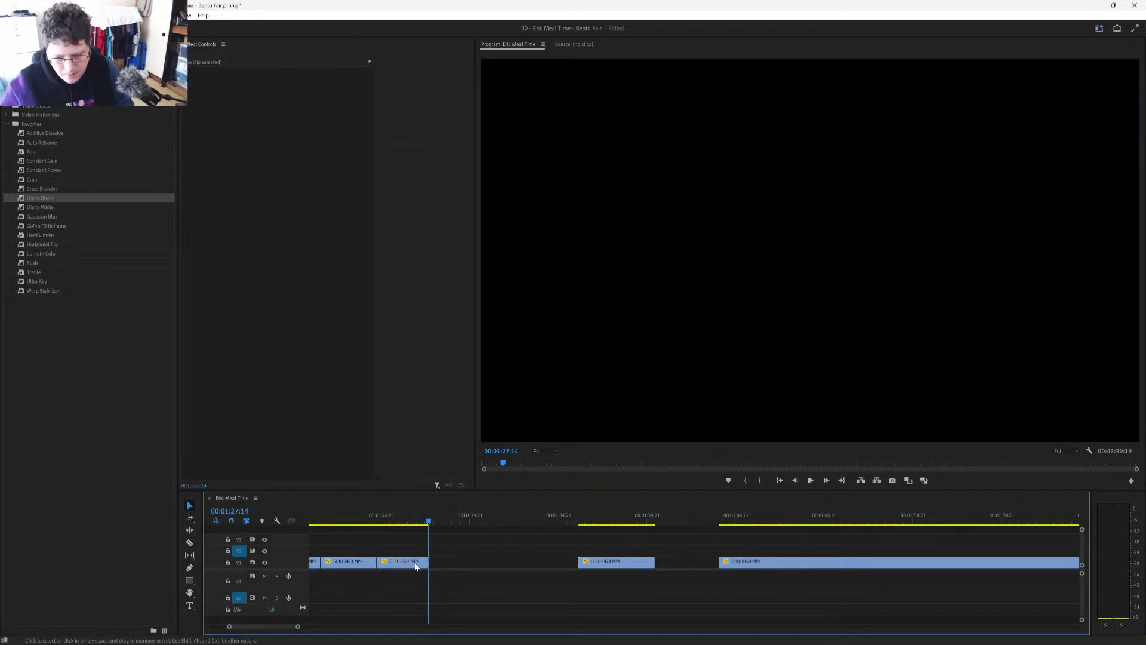
Step: Ripple delete the leftover opening piece of the bento bowl clip beyond the gap
key(minus)
key(minus)
key(minus)
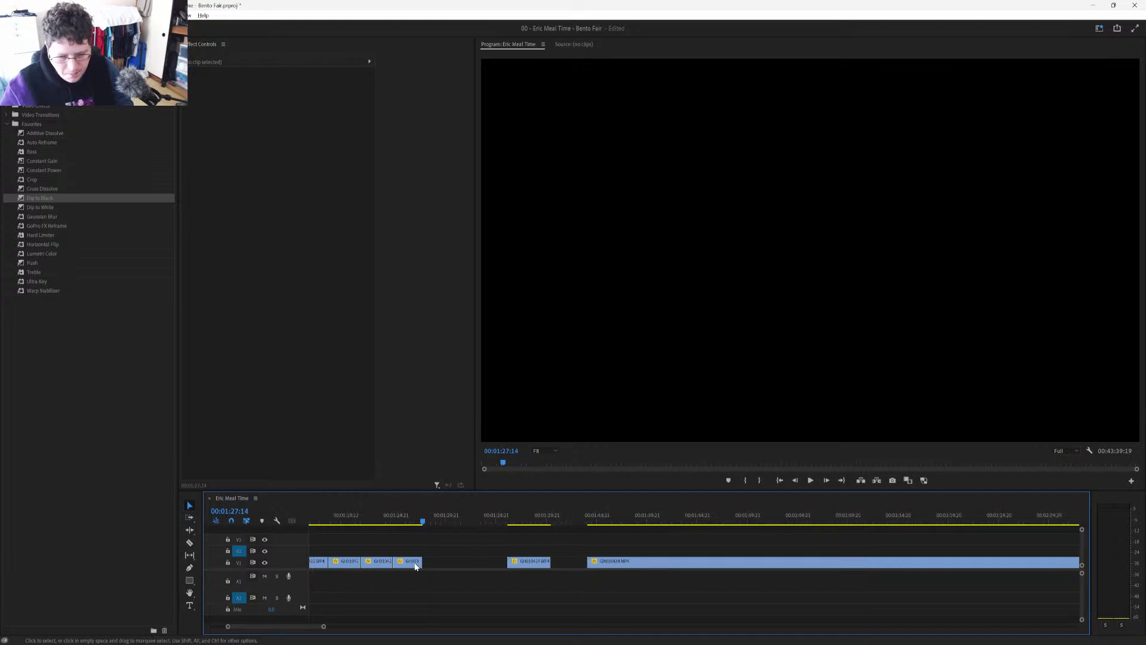
drag(447, 524, 470, 530)
click(459, 564)
key(shift+Delete)
scroll(459, 565, down, 1)
scroll(459, 565, down, 1)
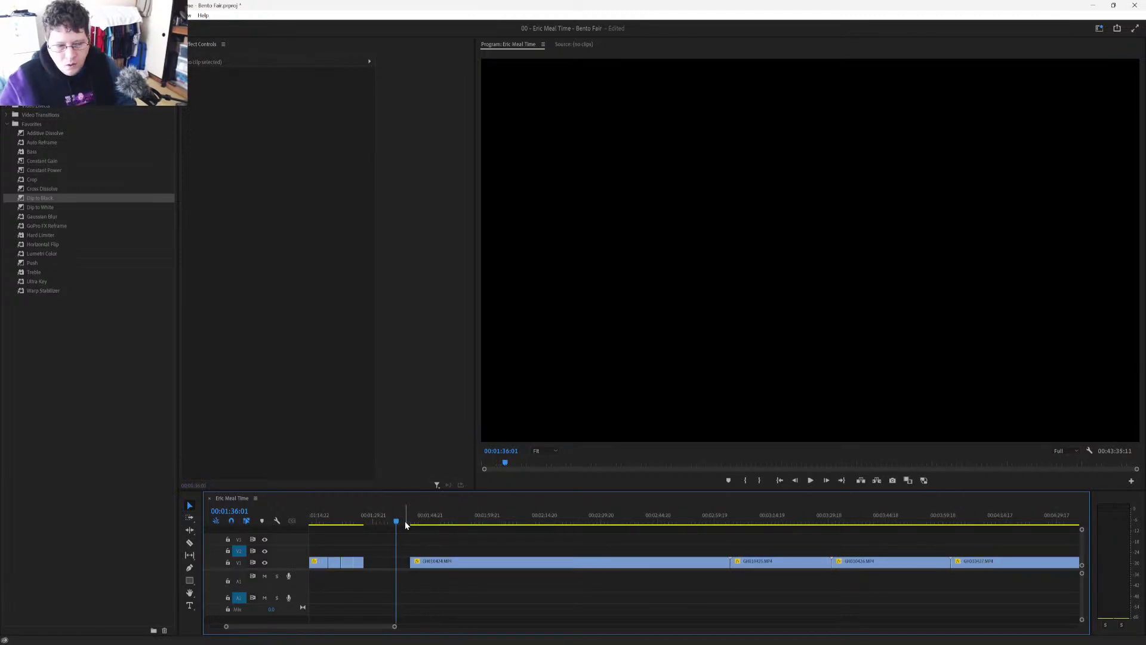
Step: Skim the stall purchase footage, split it where the bag is handed over, and ripple delete everything before that split
drag(405, 520, 446, 545)
key(space)
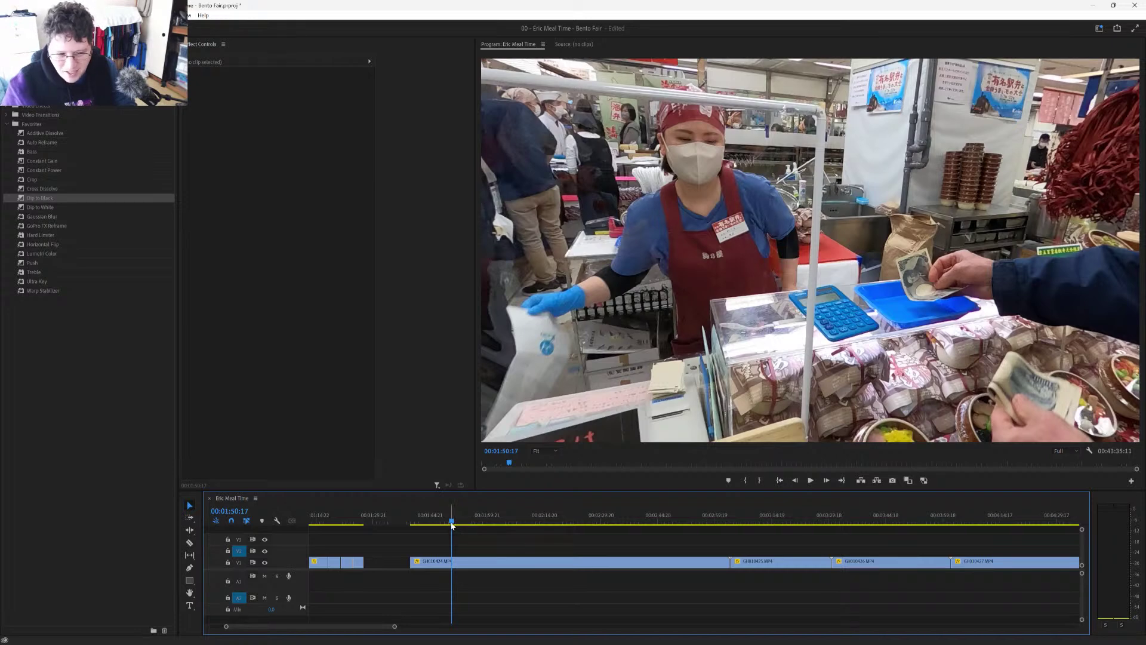
drag(452, 525, 516, 550)
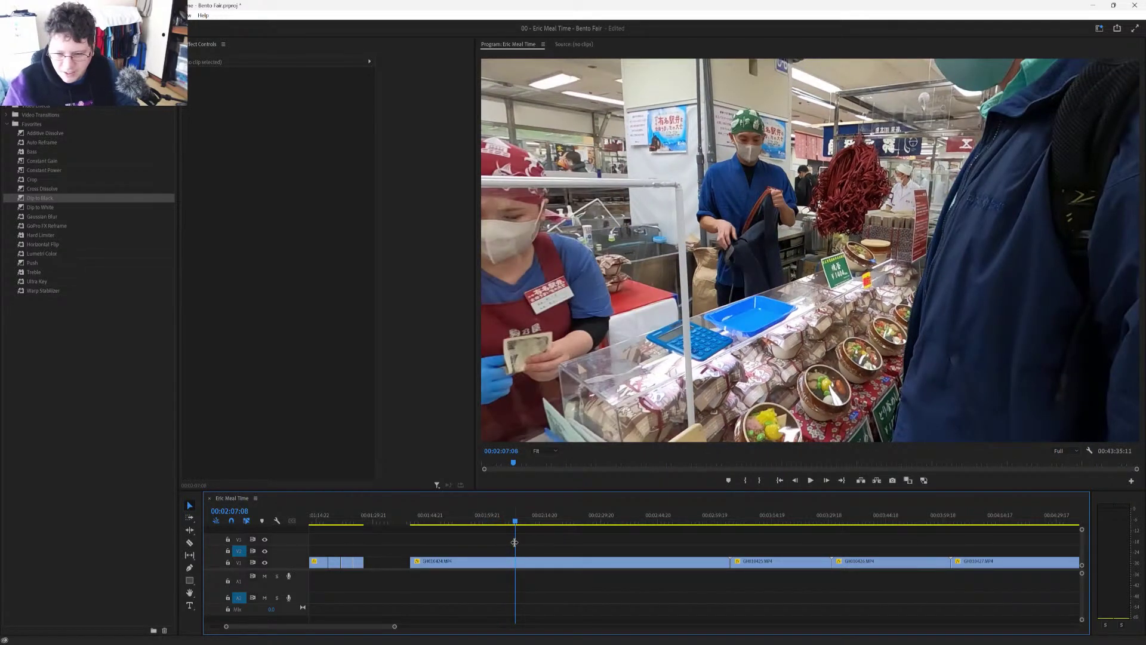
drag(517, 524, 613, 532)
key(ctrl+k)
click(582, 567)
key(shift+Delete)
key(Up)
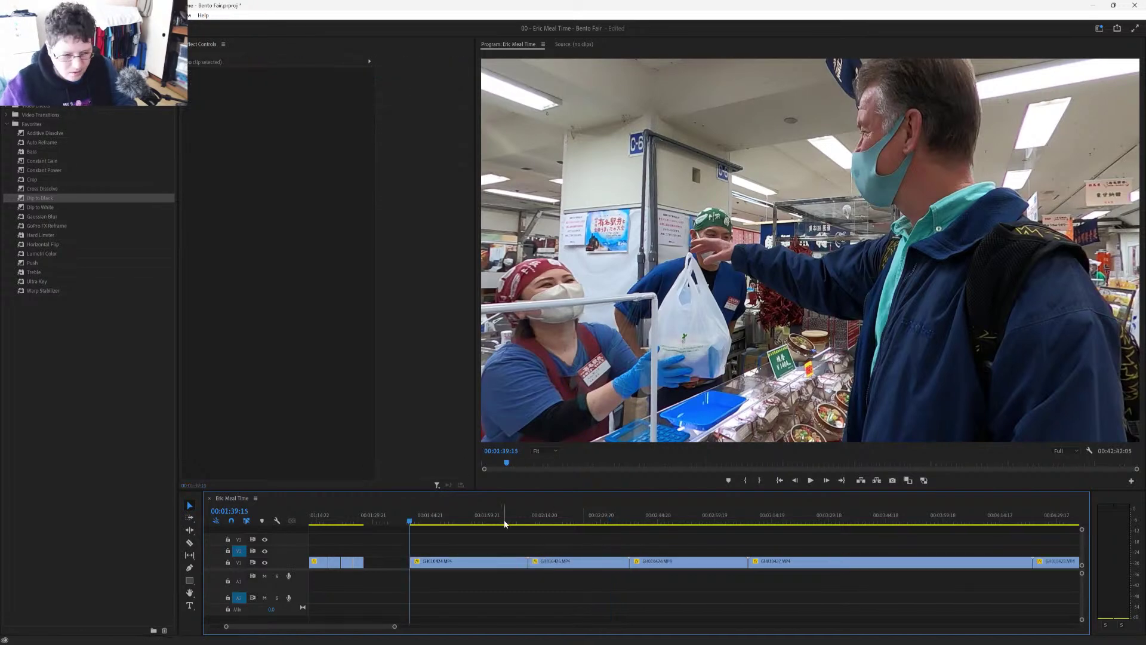
Step: Split the bag hand-over footage at 00:01:44:03 and move its opening piece after the last edited market shot
click(414, 523)
drag(414, 523, 428, 526)
key(ctrl+k)
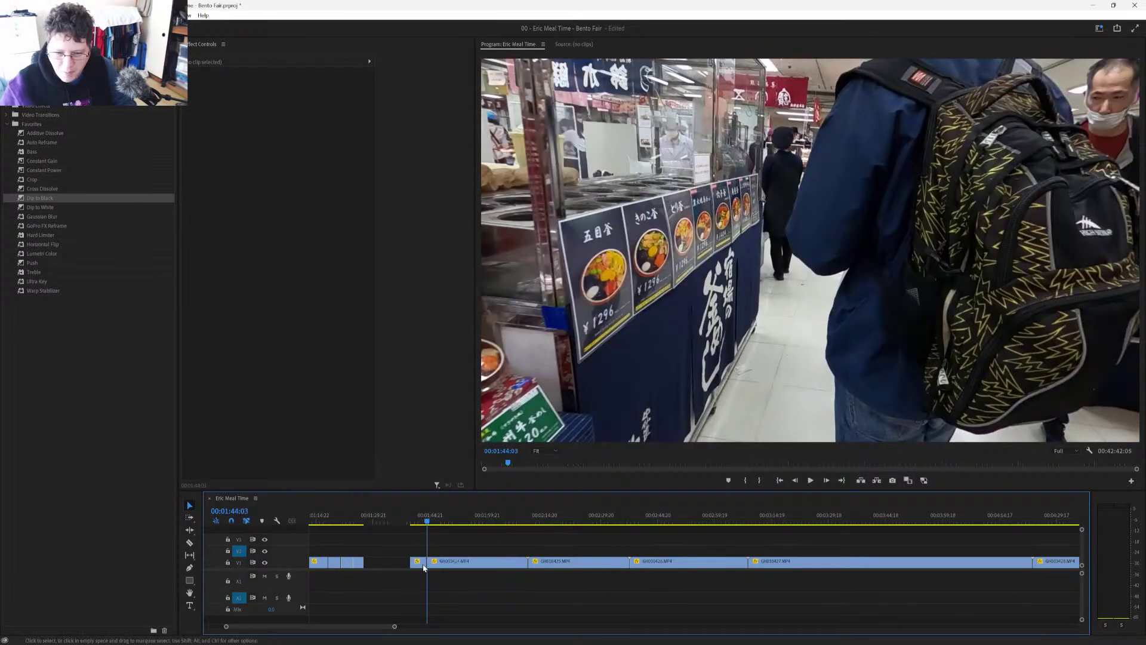
drag(421, 565, 422, 528)
Step: Trim the end of the bag hand-over shot back to just past 00:01:29:16 and save the project
scroll(373, 559, up, 2)
scroll(374, 559, up, 3)
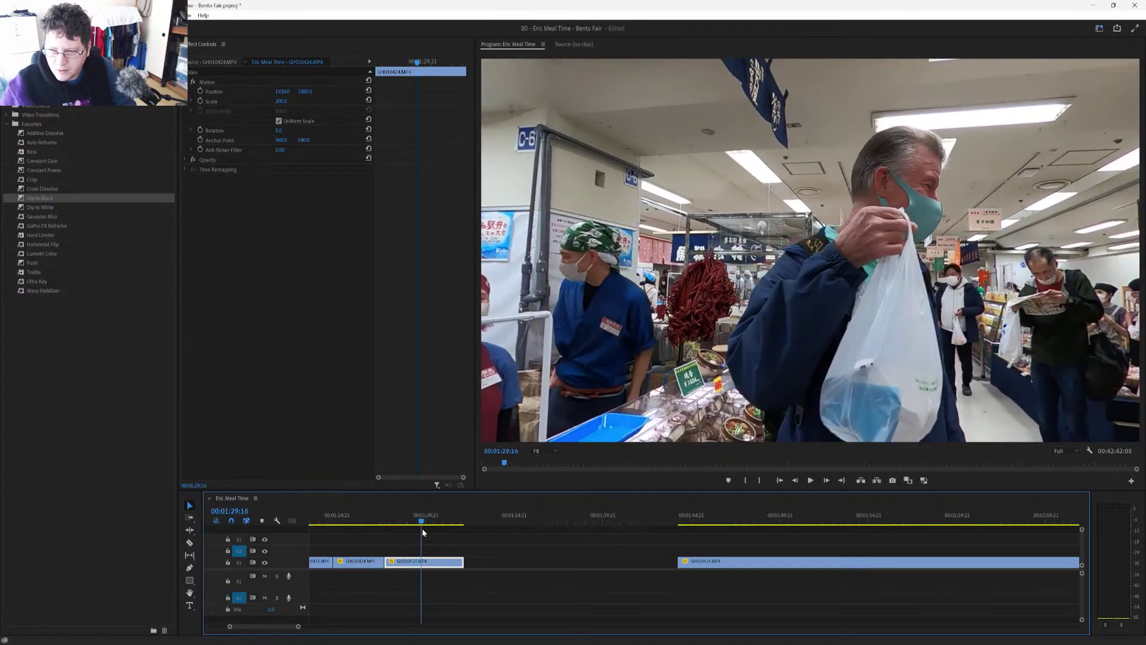
drag(458, 563, 433, 569)
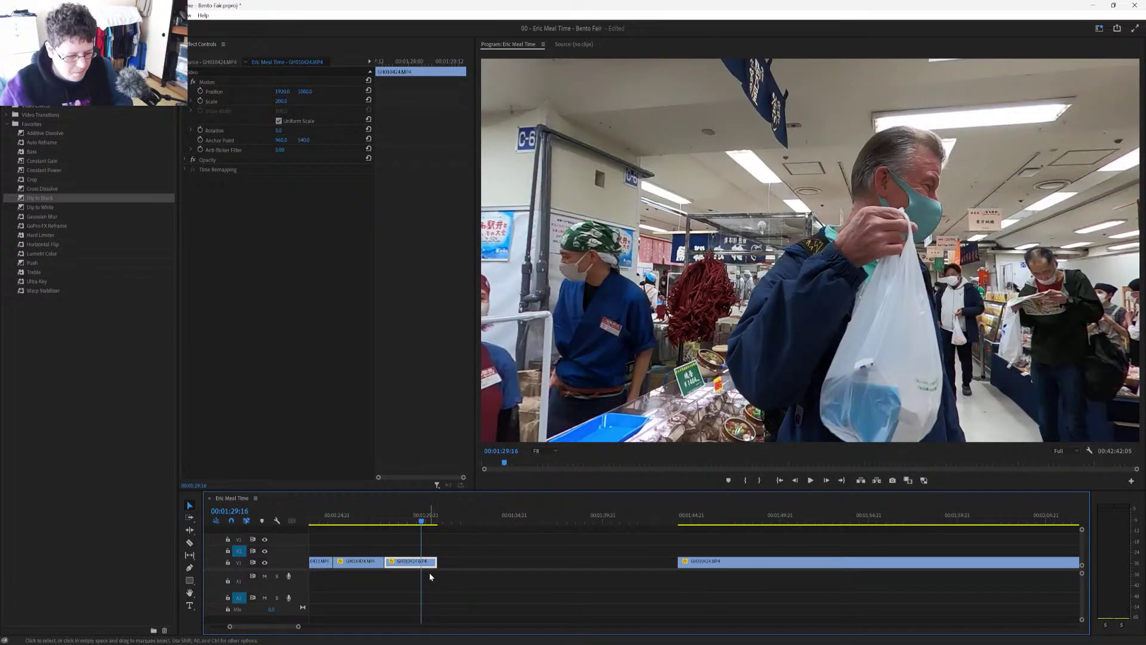
key(ctrl+s)
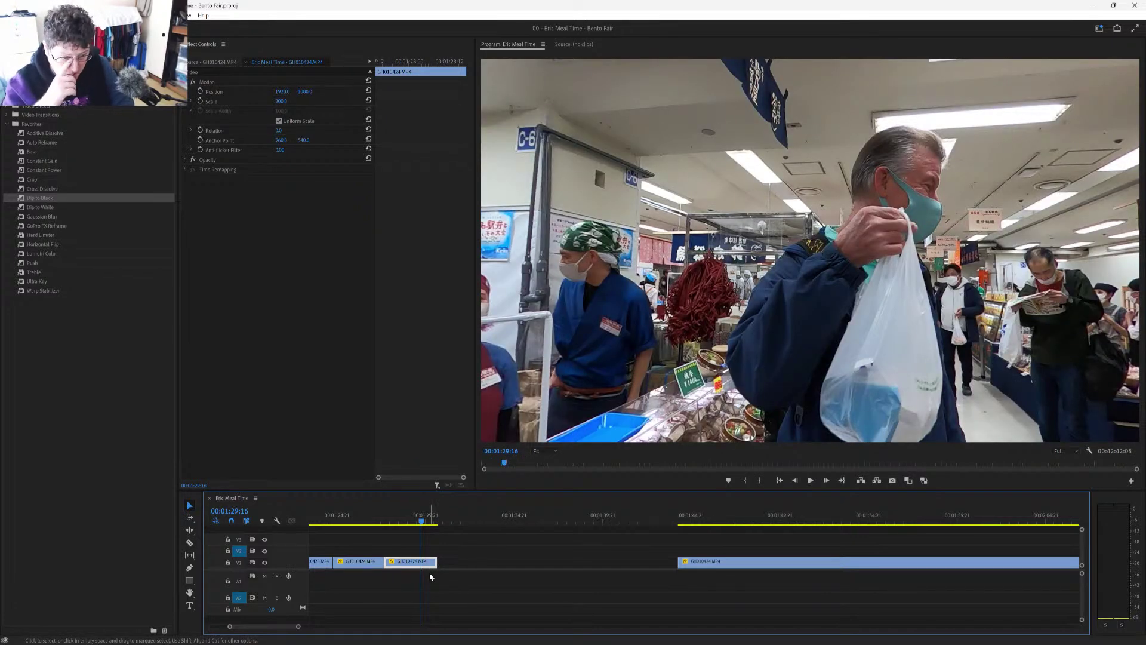
Step: Scrub ahead to the next market footage and ripple delete the remainder of the purchase clip after the gap
scroll(499, 590, down, 5)
scroll(500, 593, down, 3)
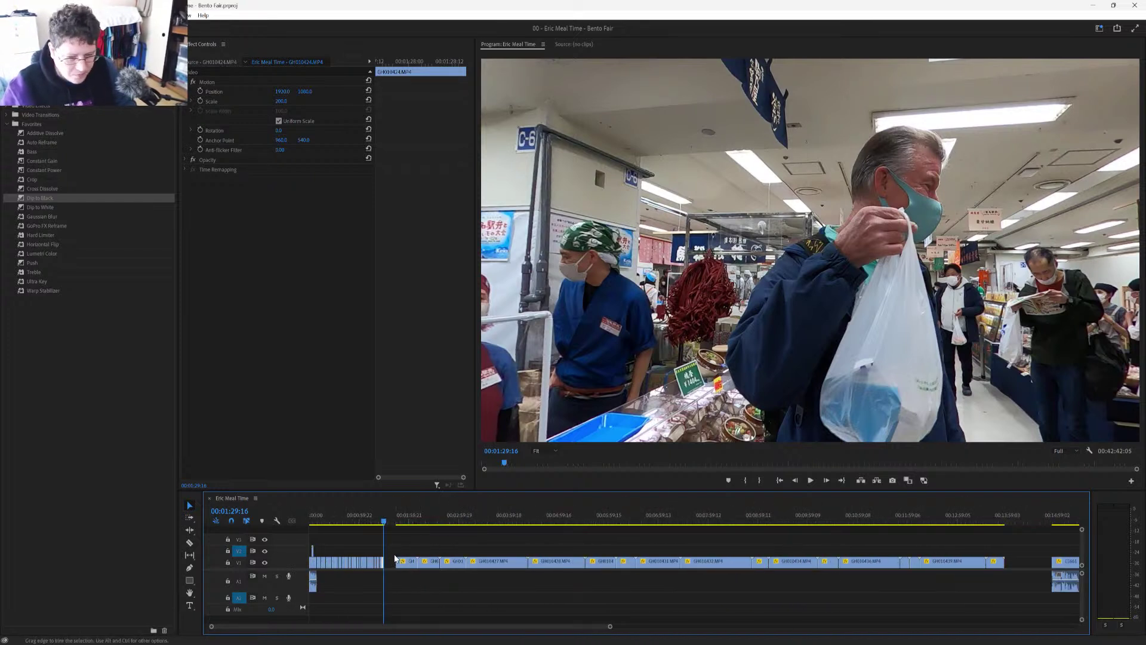
scroll(394, 552, up, 5)
scroll(393, 554, up, 2)
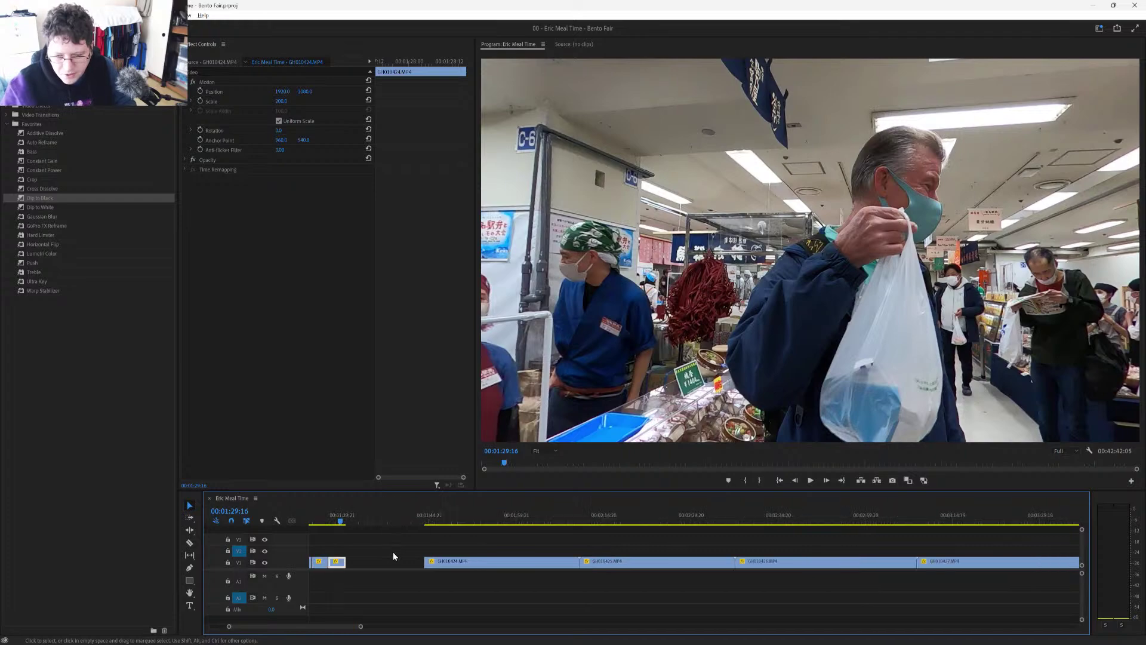
drag(428, 521, 593, 540)
click(558, 566)
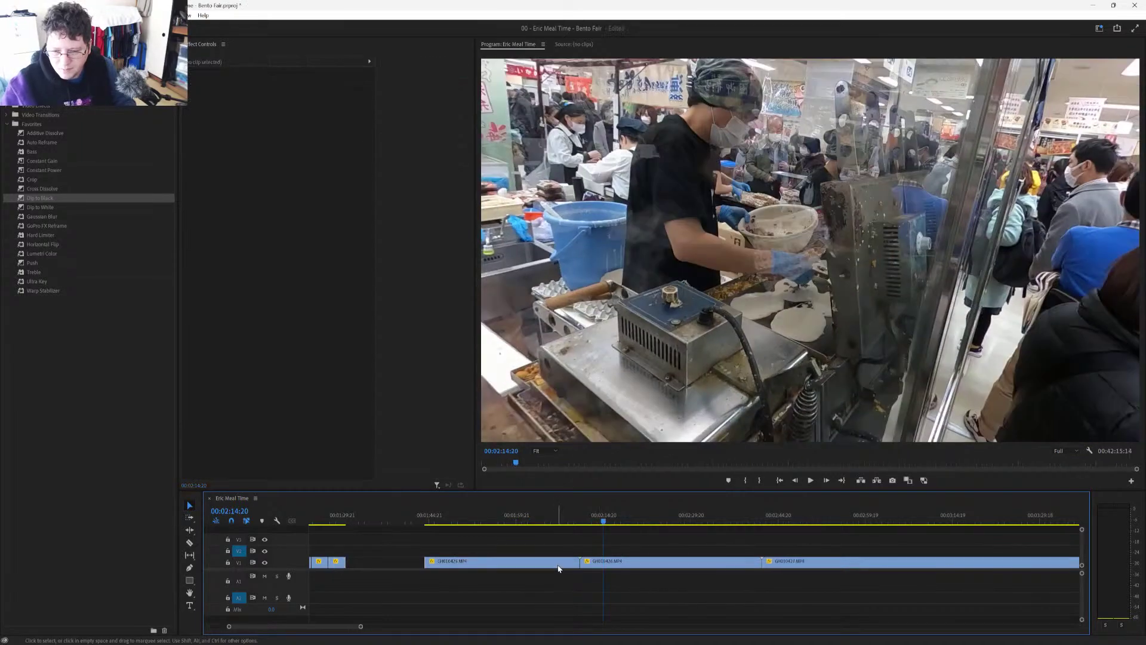
Step: Review the start of the griddle stall footage after the gap and ripple trim the unwanted opening off its first clip
key(shift+Delete)
drag(427, 522, 443, 586)
key(space)
key(ctrl+k)
click(432, 562)
key(q)
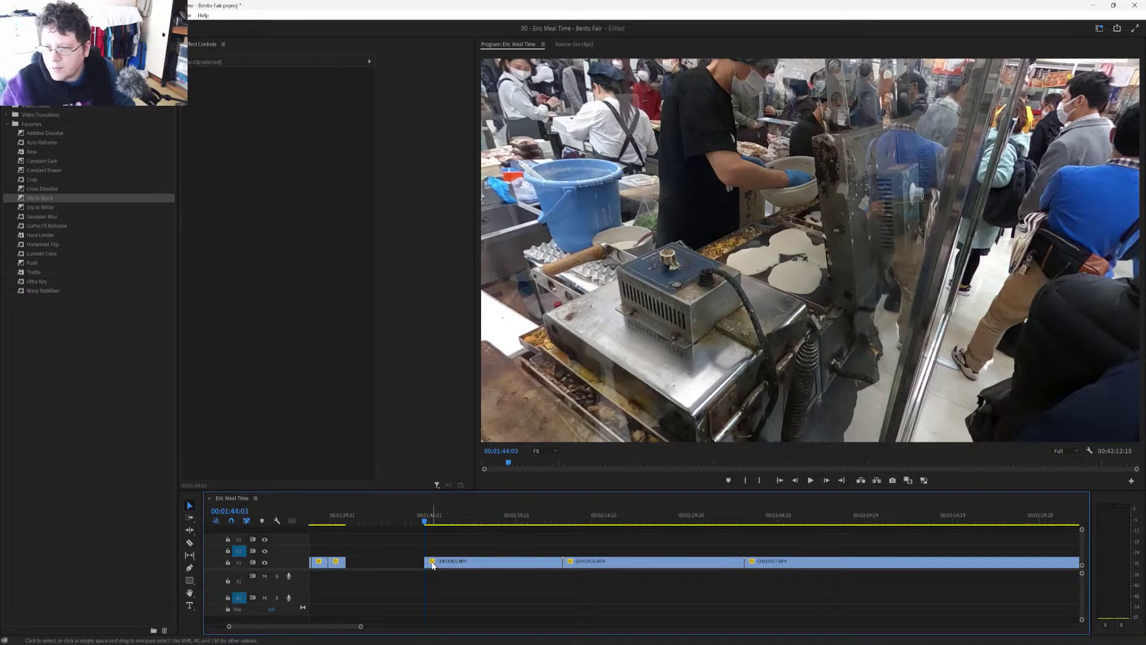
Step: Scrub through the griddle stall clip, ripple trim its opening up to 00:01:44:09, and save the project
drag(443, 520, 475, 549)
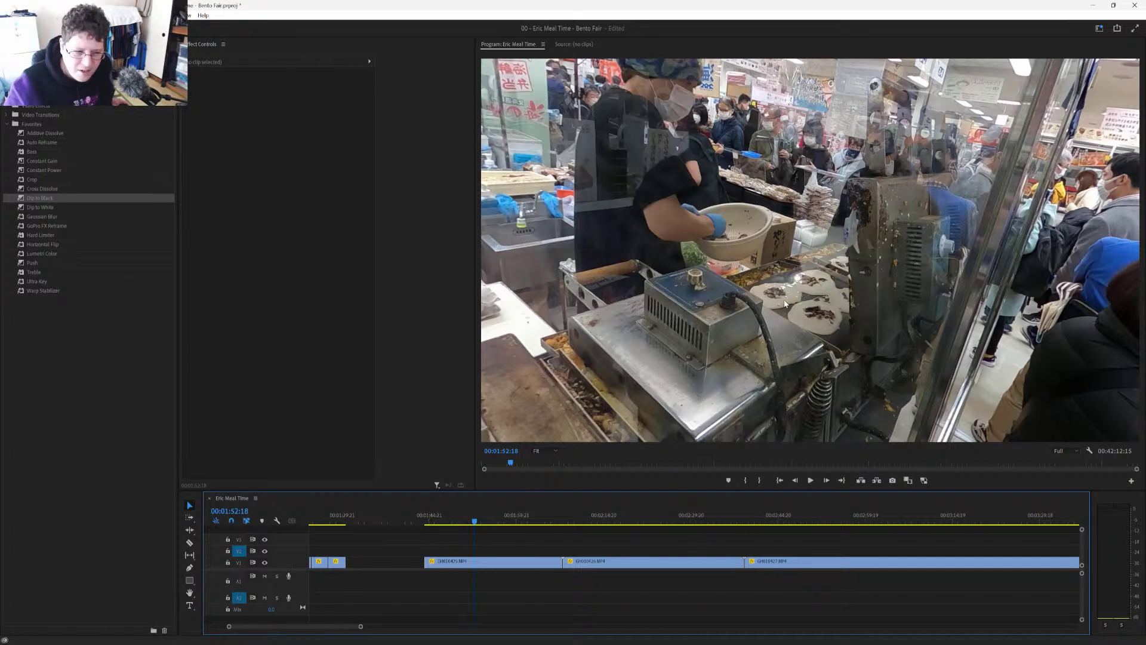
drag(425, 521, 431, 521)
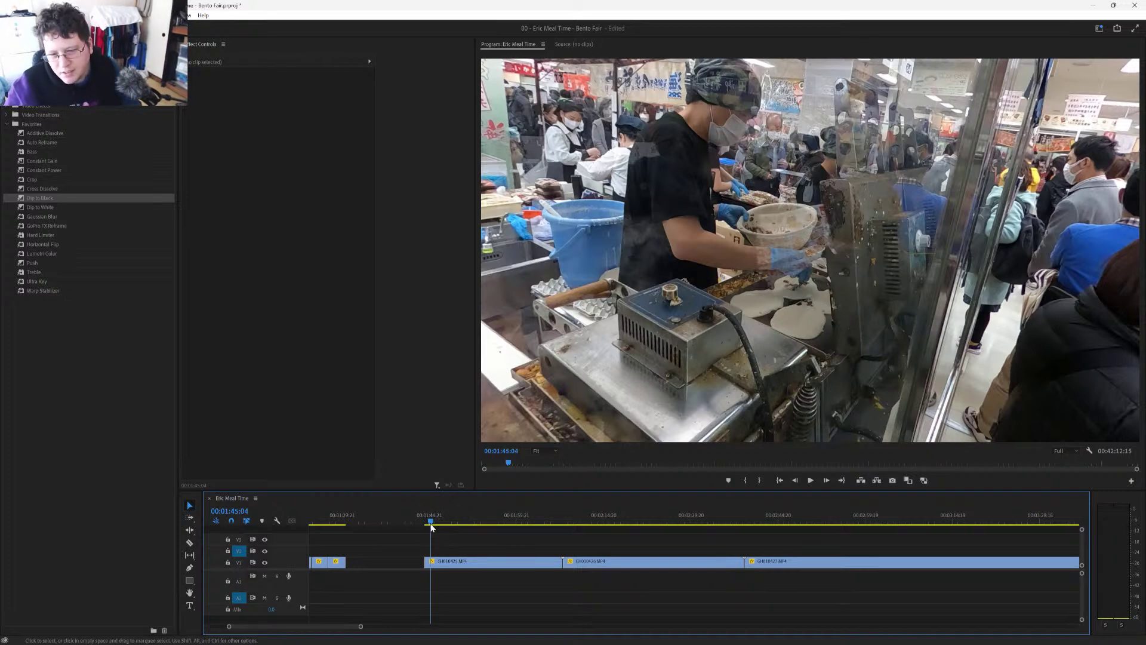
drag(431, 528, 426, 541)
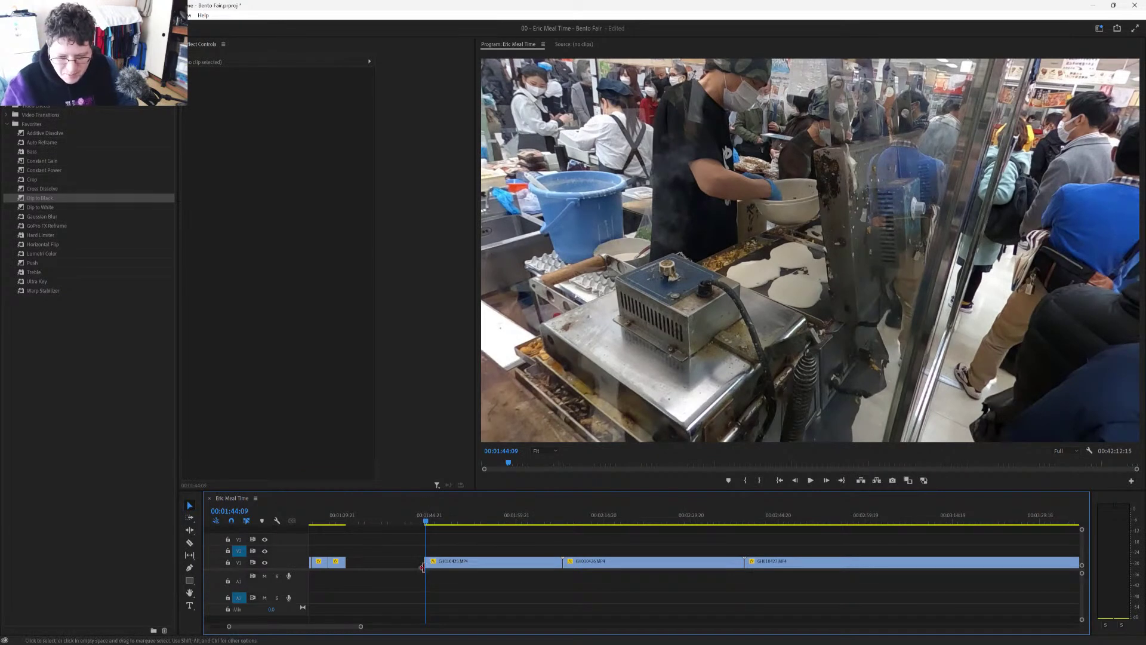
drag(426, 564, 426, 563)
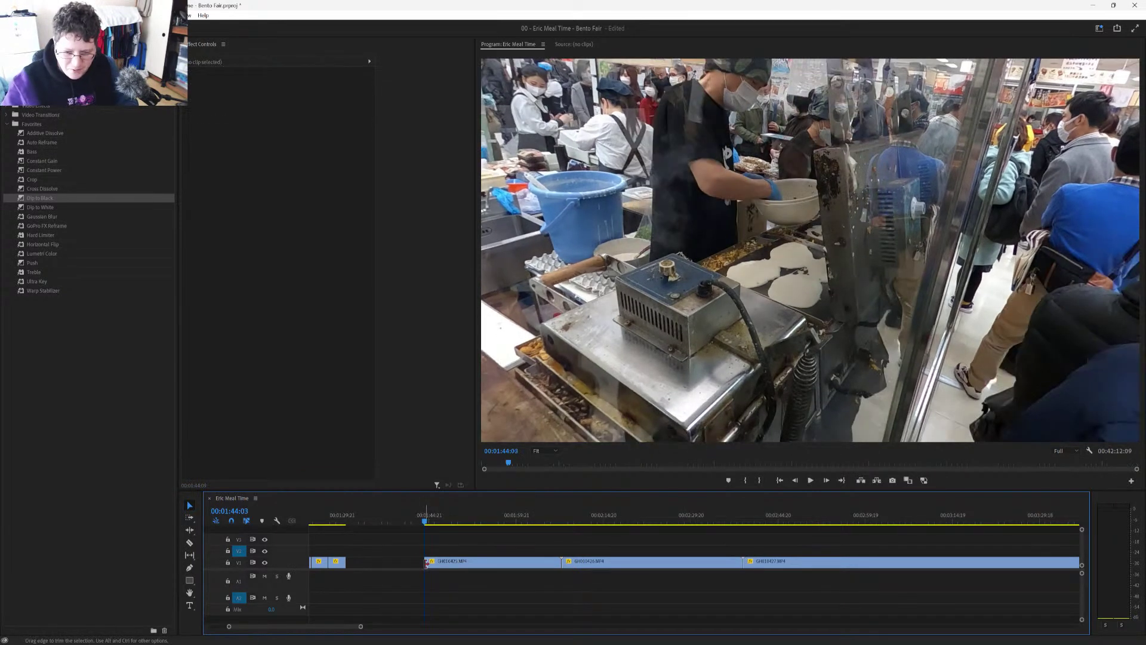
key(ctrl+s)
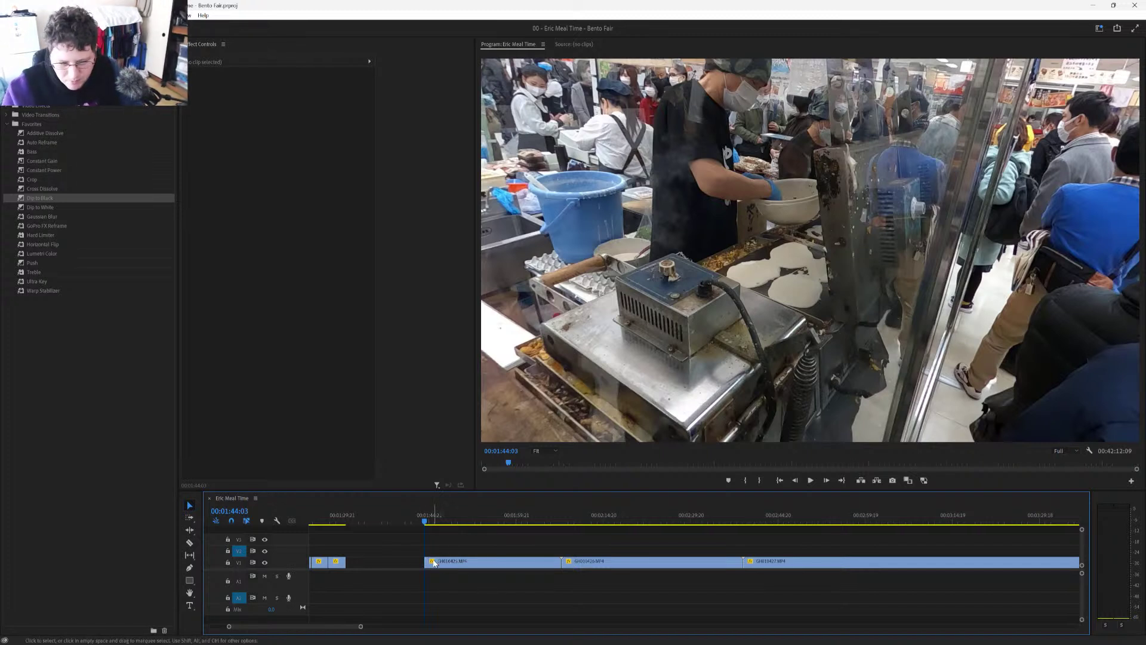
Step: Play the trimmed griddle stall clip from its start at 00:01:44:03 up to 00:01:45:07
scroll(492, 543, up, 3)
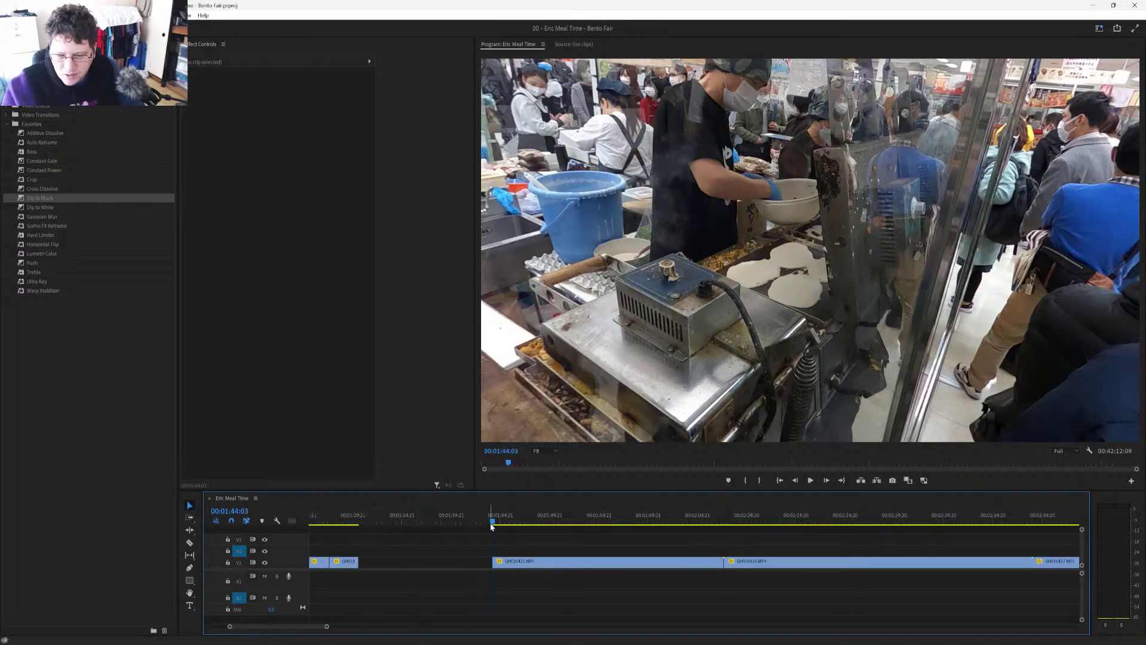
key(space)
key(space)
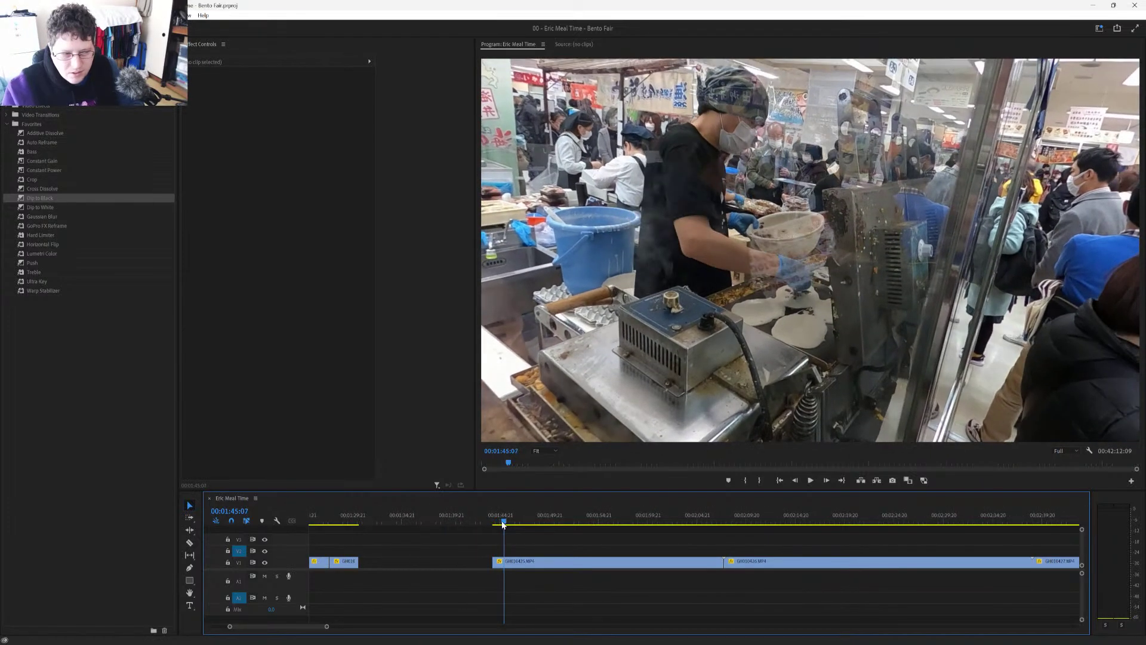